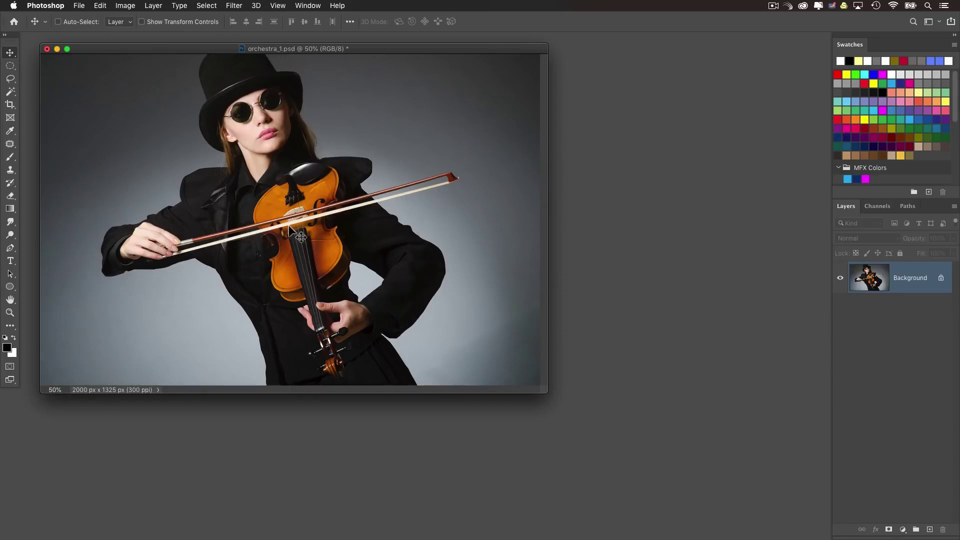
Step: Add the white text VIOLIN in Futura Book at 25 pt over the image
left_click_drag(310, 50, 321, 54)
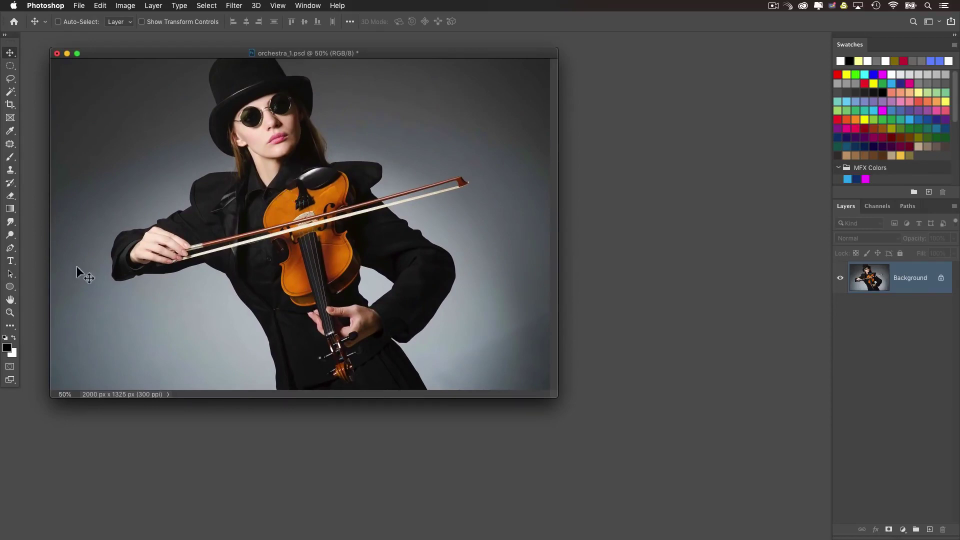
left_click(10, 260)
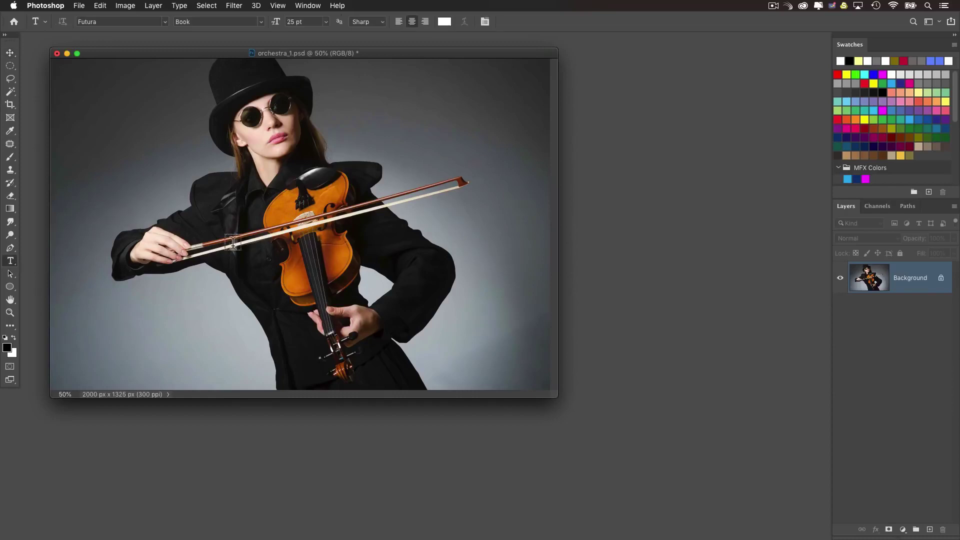
left_click(127, 222)
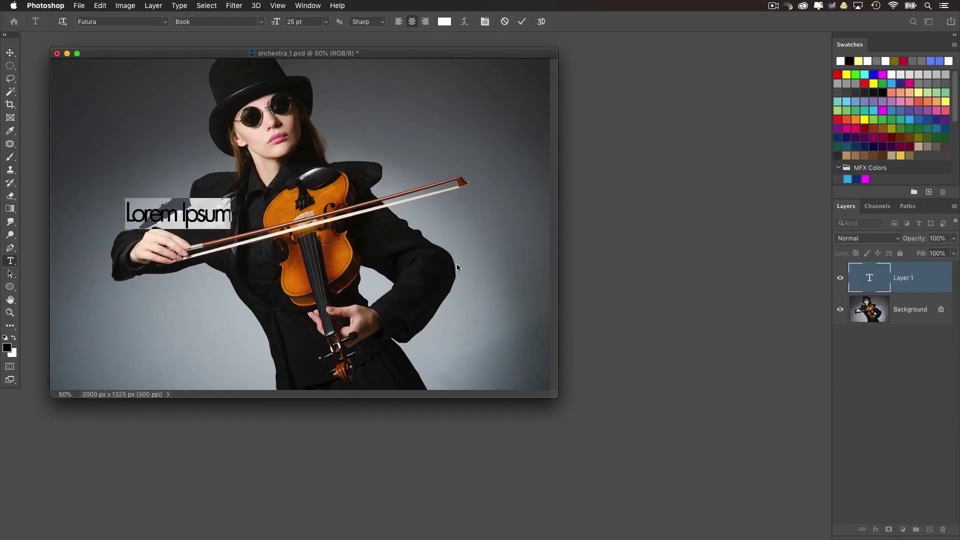
type("M")
type("IOLIN")
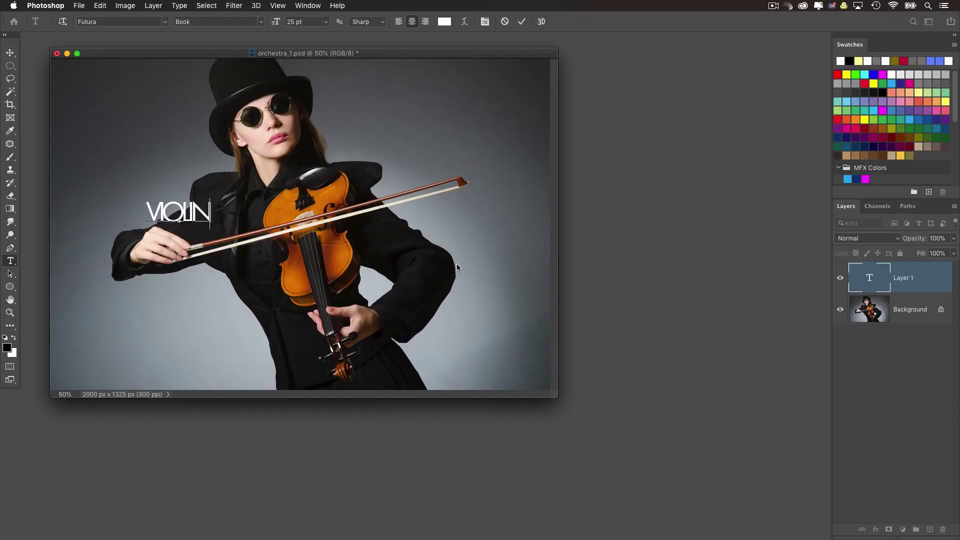
left_click(16, 56)
Step: Scale the VIOLIN text up to span nearly the full image width and position it across the violinist's torso
key("super+t")
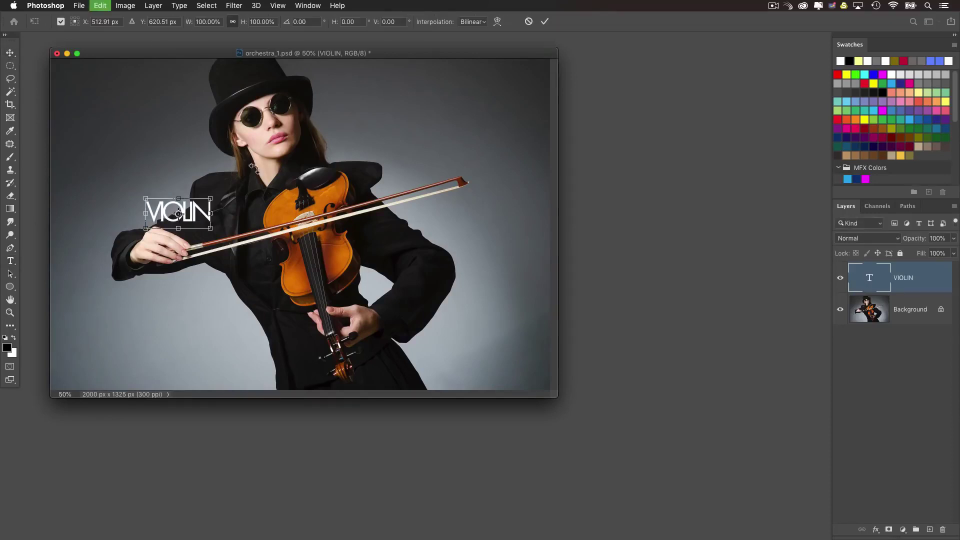
left_click_drag(220, 196, 560, 87)
left_click_drag(441, 153, 336, 193)
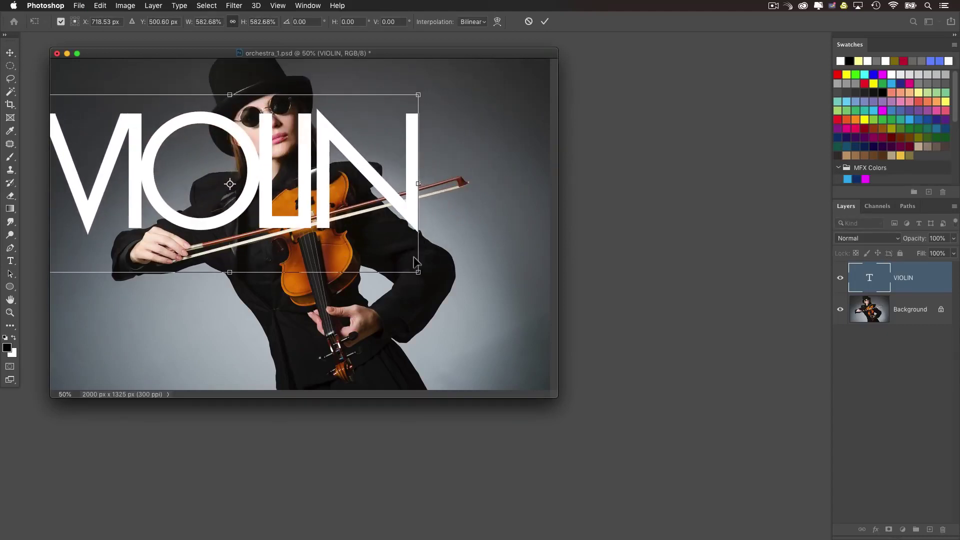
left_click_drag(415, 264, 557, 346)
left_click_drag(446, 275, 450, 298)
key("Return")
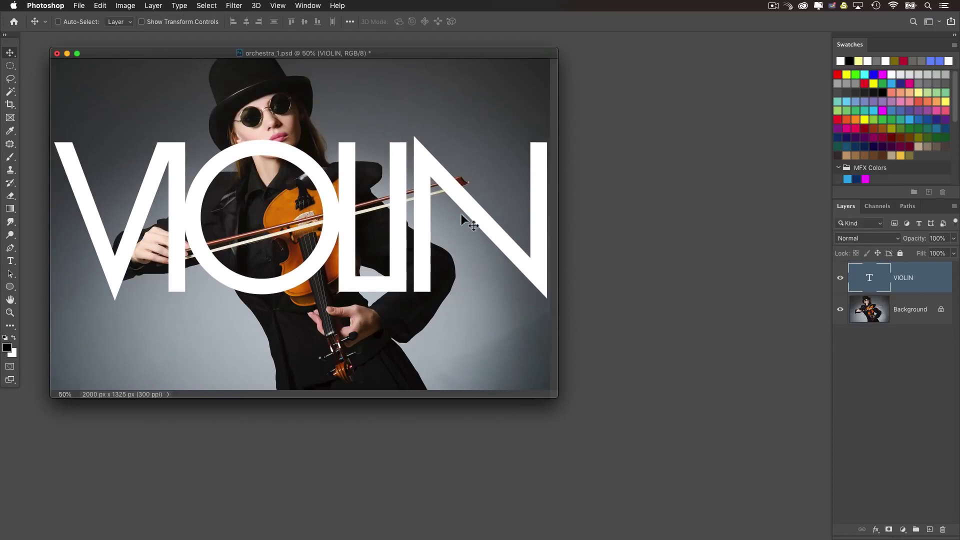
Step: Float the Character settings for the VIOLIN text beside the image and check the spacing between its letters
double_click(869, 279)
left_click(484, 22)
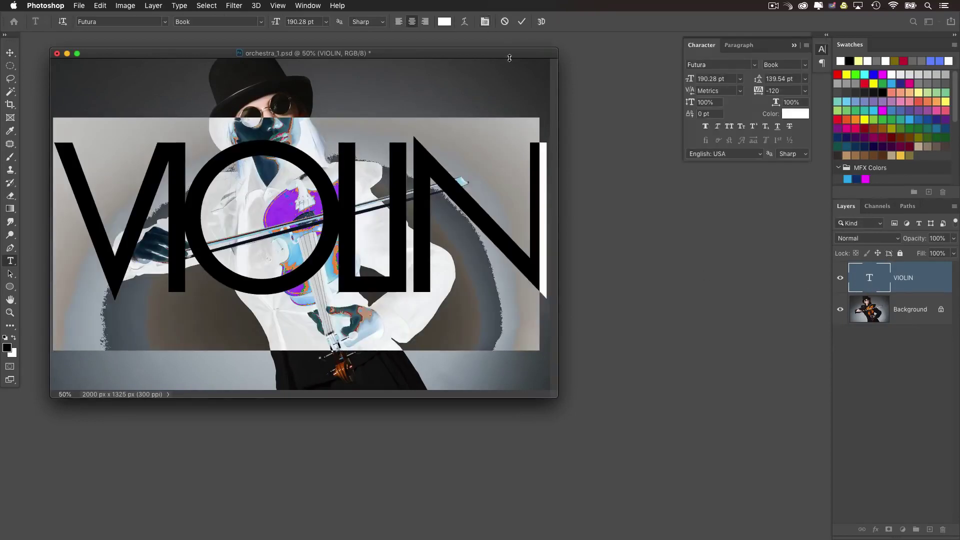
left_click_drag(719, 49, 620, 123)
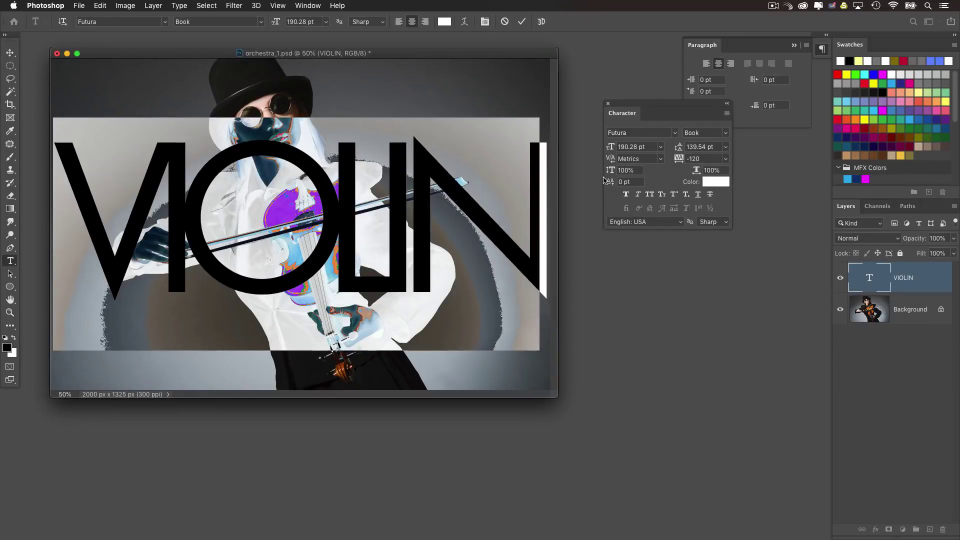
left_click(397, 224)
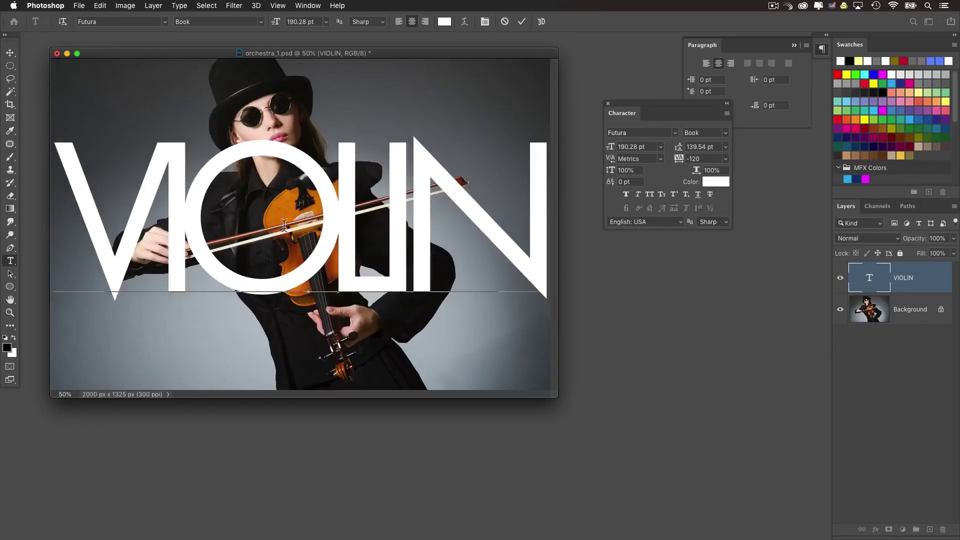
left_click(181, 220)
left_click(338, 229)
key("super+Return")
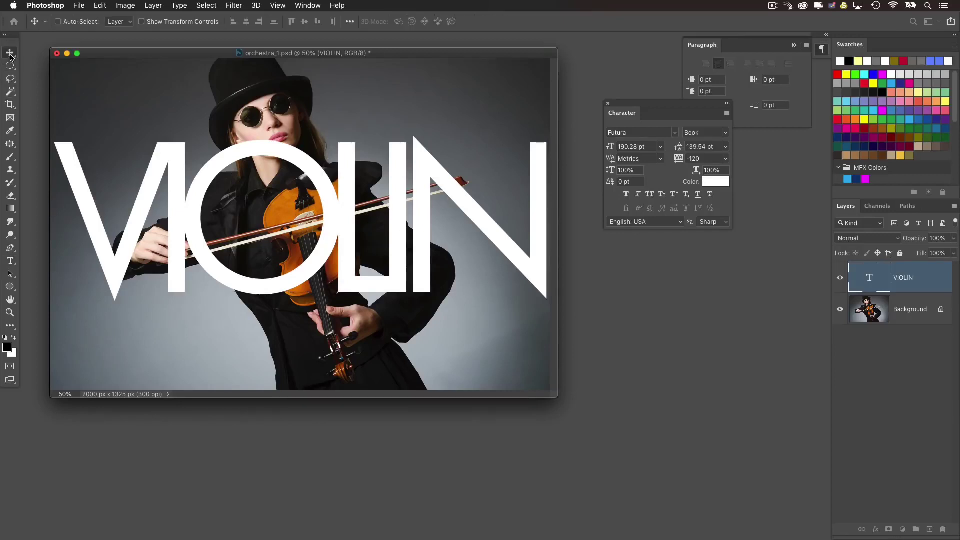
Step: Enlarge the VIOLIN text to about 196 pt so it reaches both image edges, and shift it down below the face
key("super+t")
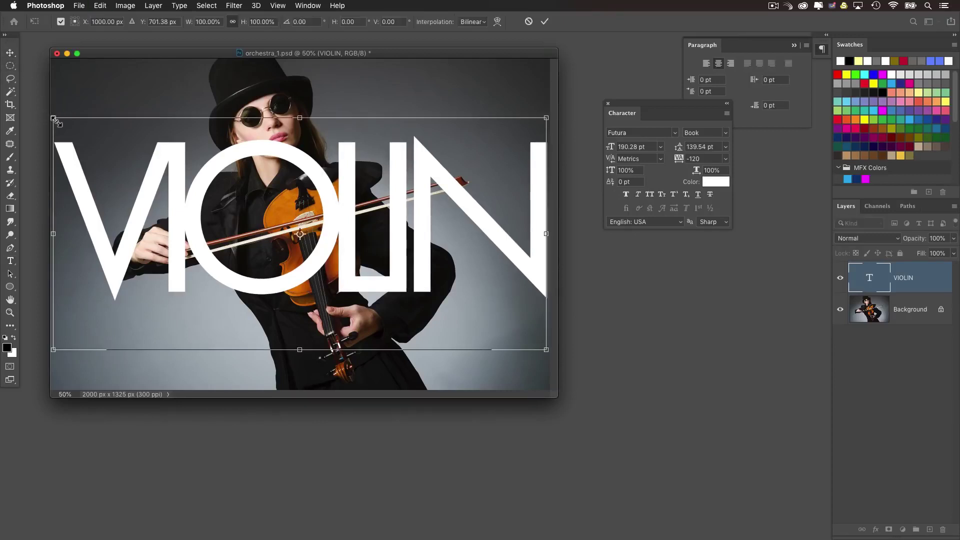
left_click_drag(49, 116, 43, 113)
left_click_drag(171, 185, 180, 220)
key("Return")
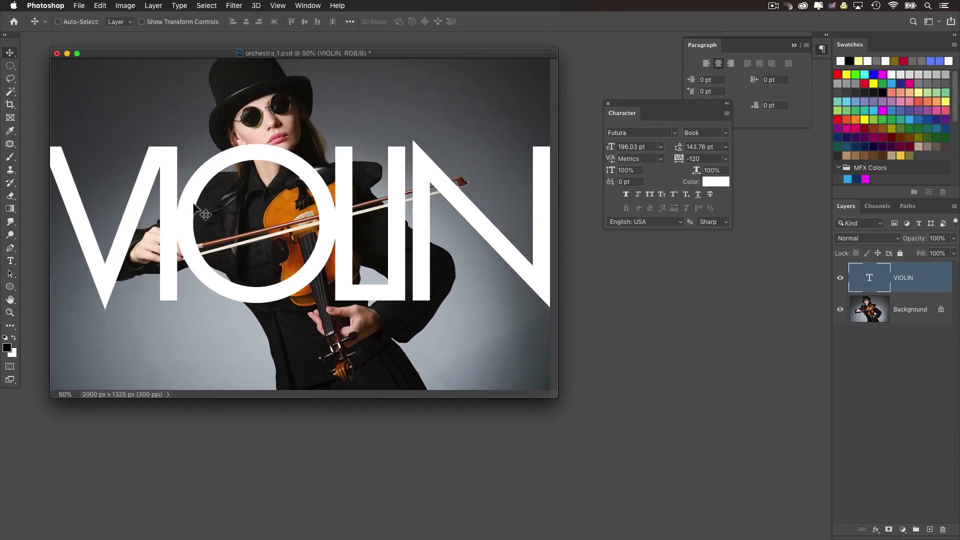
left_click_drag(292, 259, 291, 261)
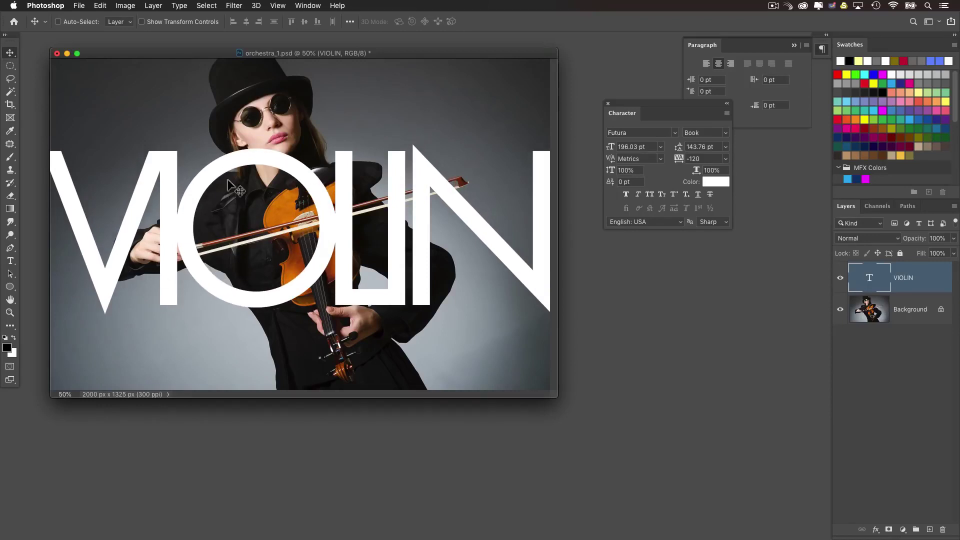
mouse_move(276, 258)
left_mouse_down()
mouse_move(274, 265)
mouse_move(287, 260)
left_mouse_up()
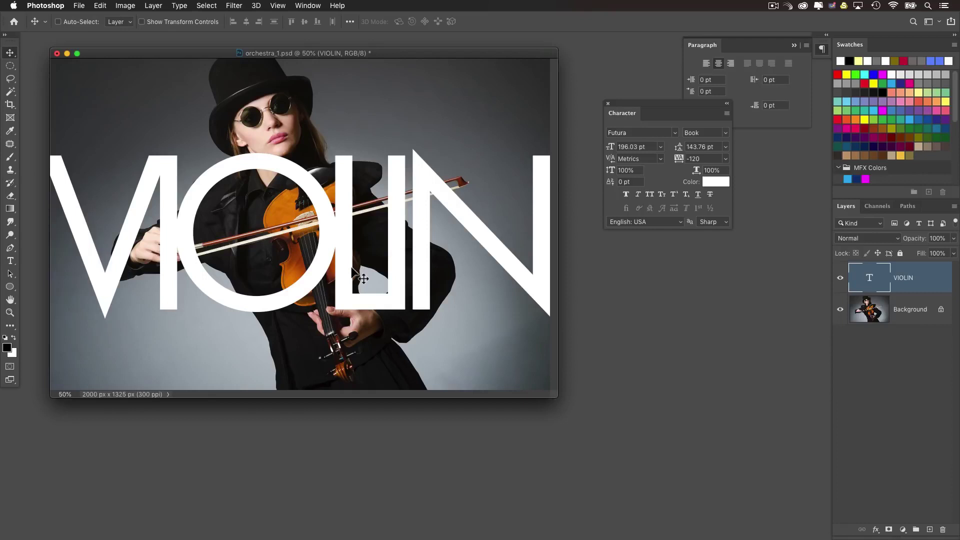
Step: Float the layer list beside the image at a shorter, wider size, with the Character settings moved below
left_click_drag(626, 105, 677, 352)
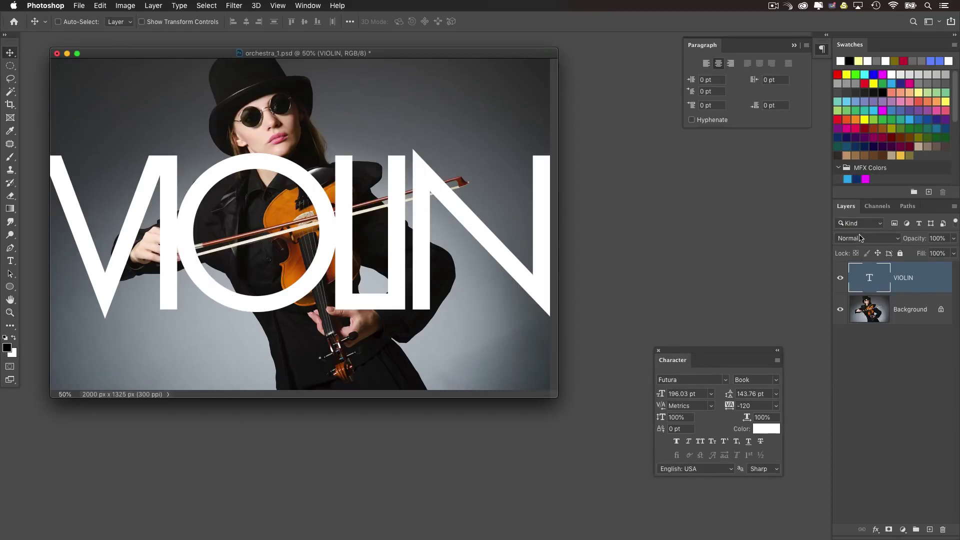
left_click_drag(853, 212, 615, 185)
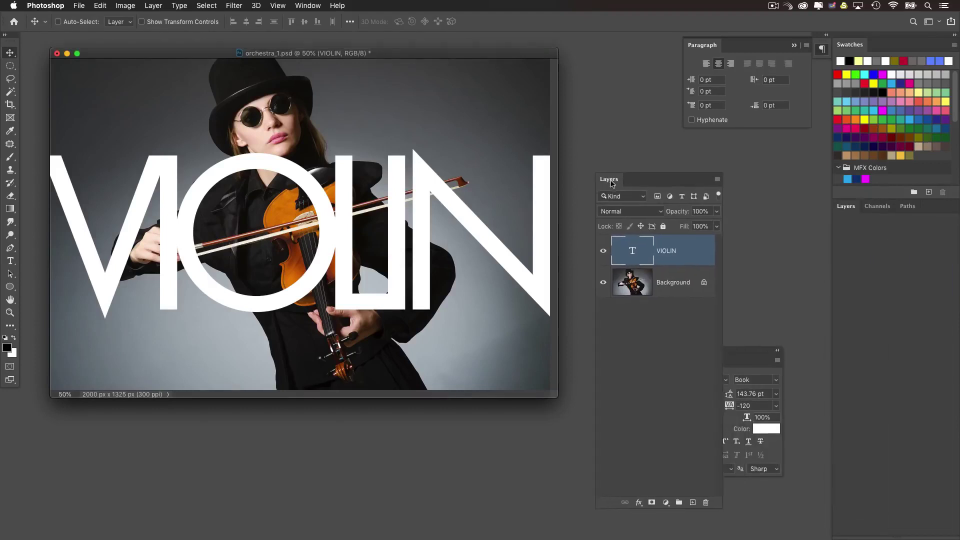
left_click_drag(721, 301, 735, 401)
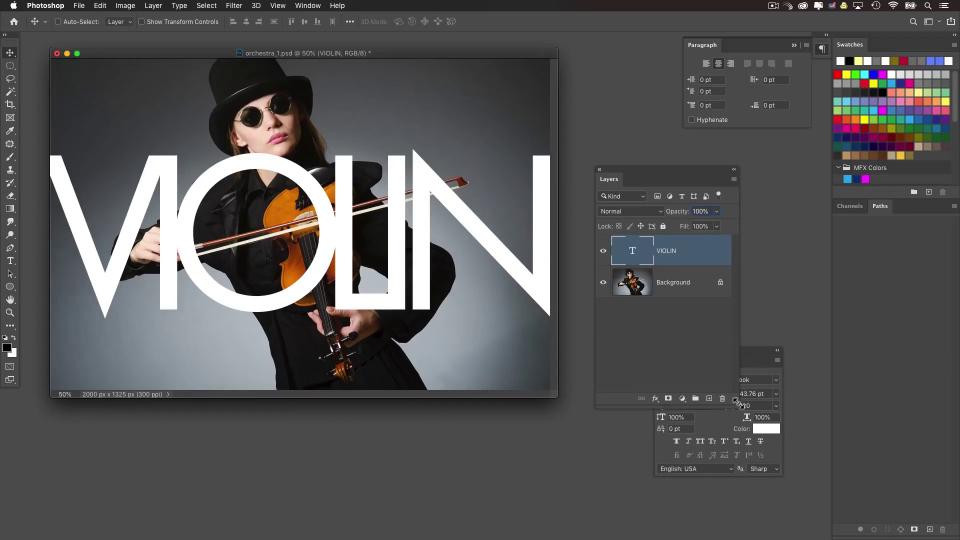
Step: Duplicate the VIOLIN text layer and convert the copy to a shape, keeping the original text layer hidden
key("super+j")
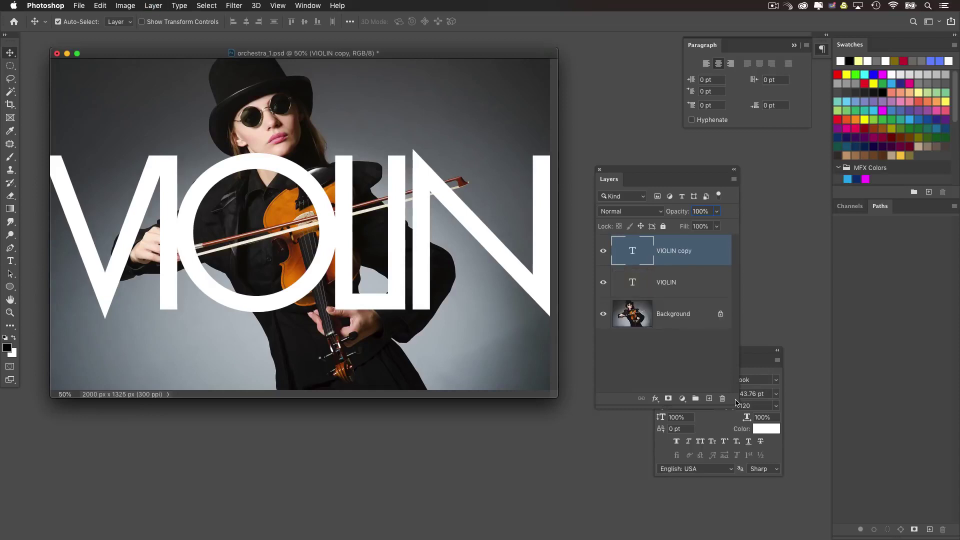
left_click(603, 282)
right_click(701, 253)
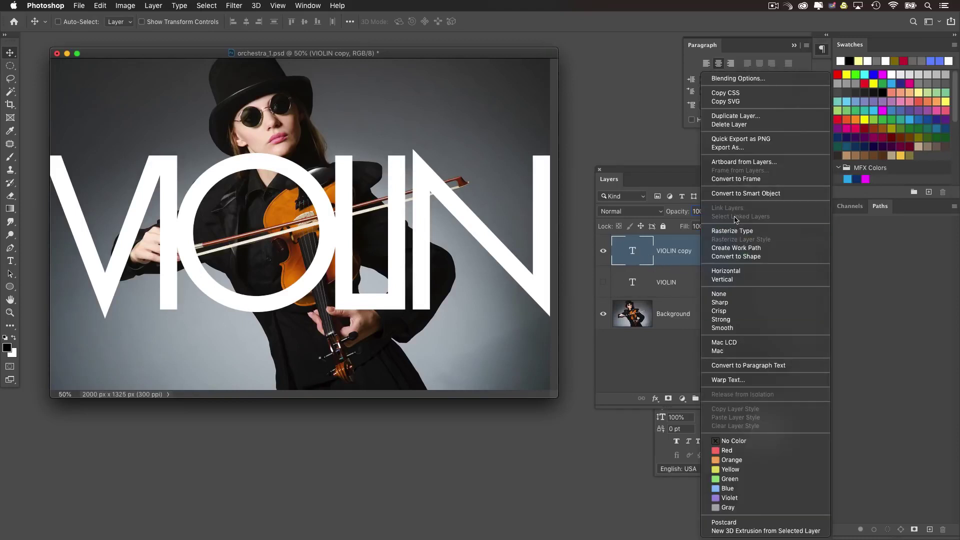
left_click(726, 257)
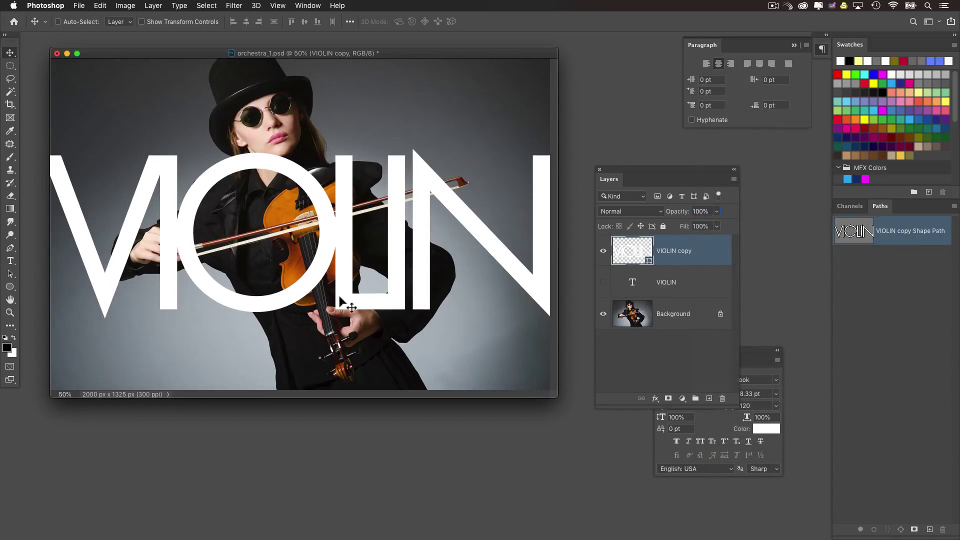
Step: Merge all letter paths of the VIOLIN copy shape and apply Subtract Front Shape to cut the letters out of white
left_click(10, 273)
left_click_drag(124, 136, 480, 333)
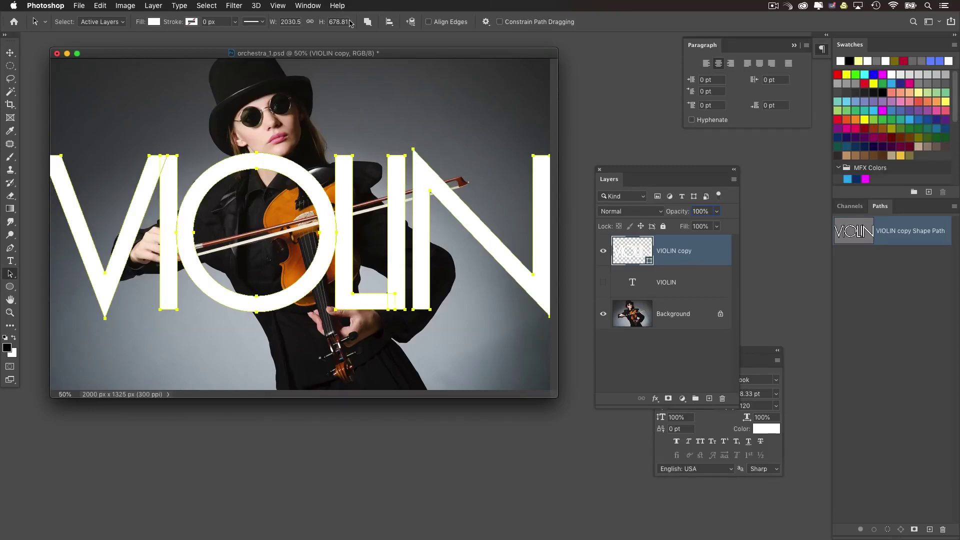
left_click(367, 22)
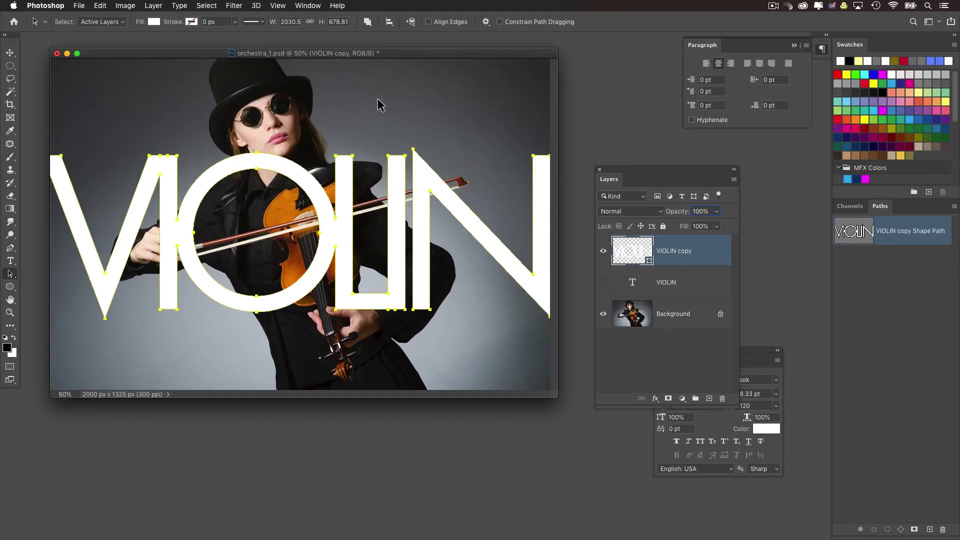
left_click(367, 23)
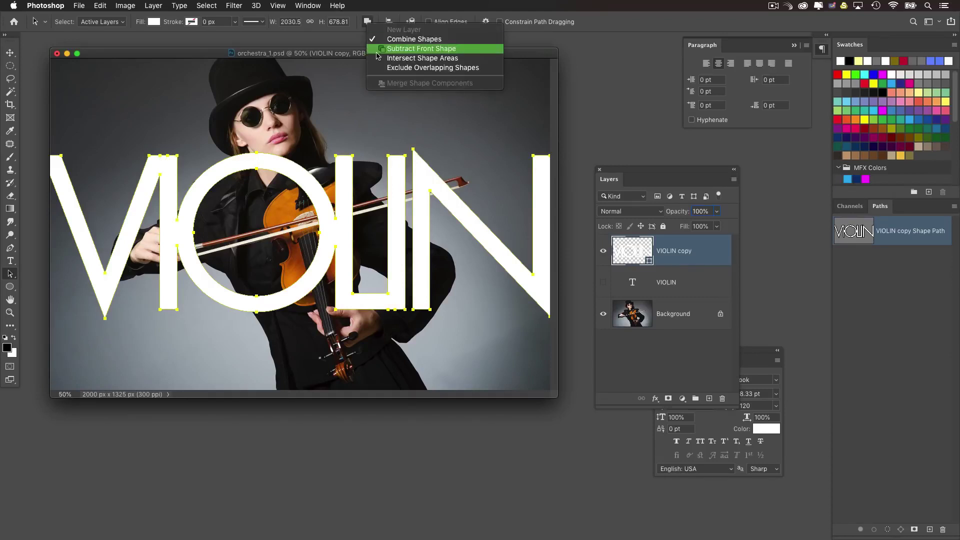
left_click(461, 52)
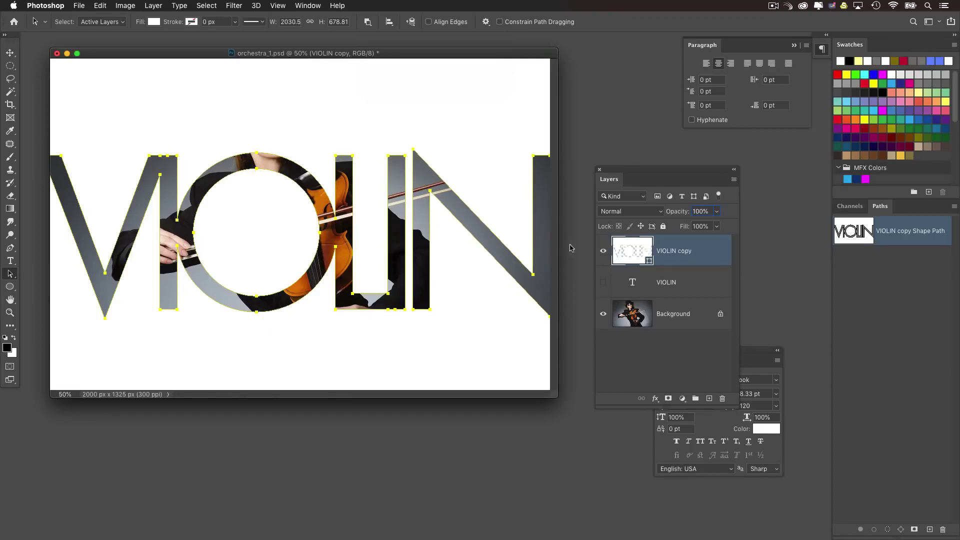
left_click_drag(750, 352, 744, 415)
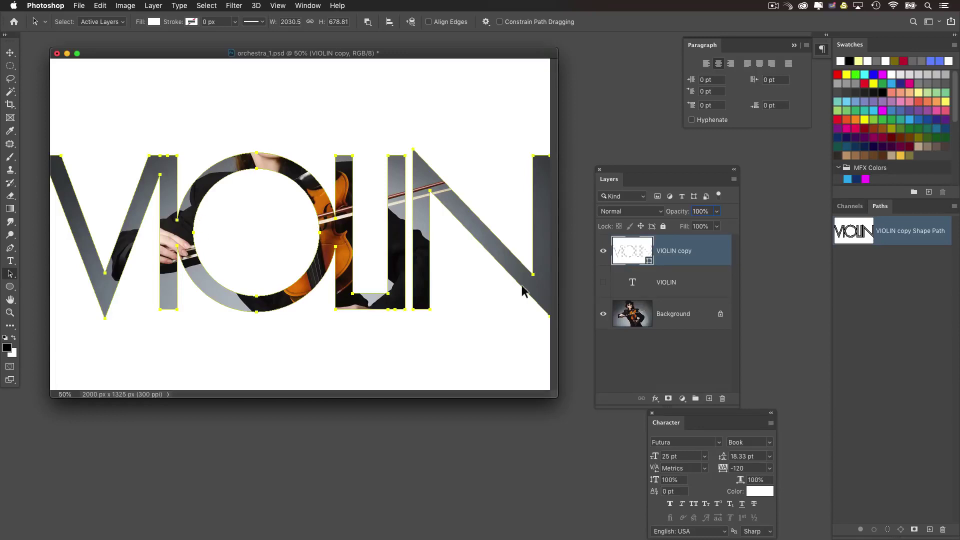
Step: Hide the VIOLIN copy layer and select the violinist on the Background layer with Select Subject
left_click(603, 250)
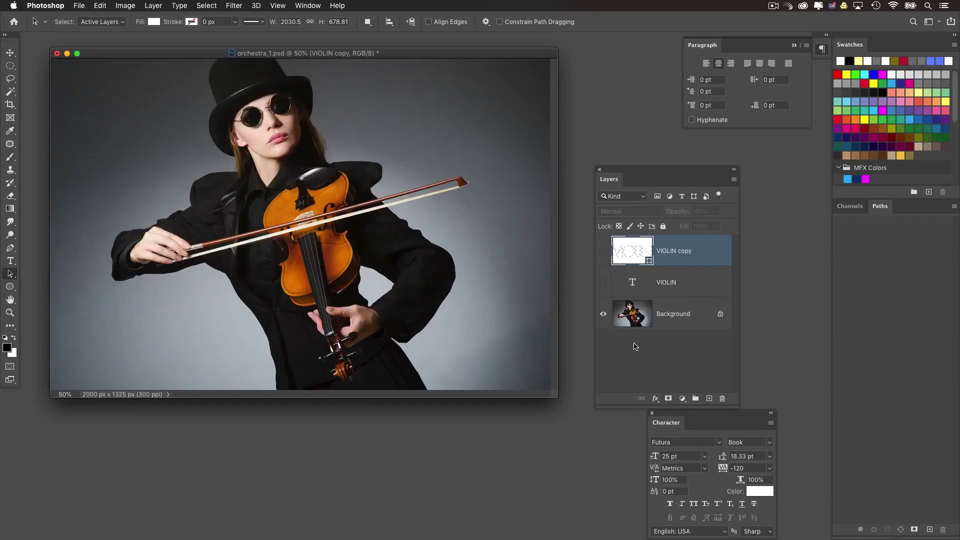
left_click(638, 317)
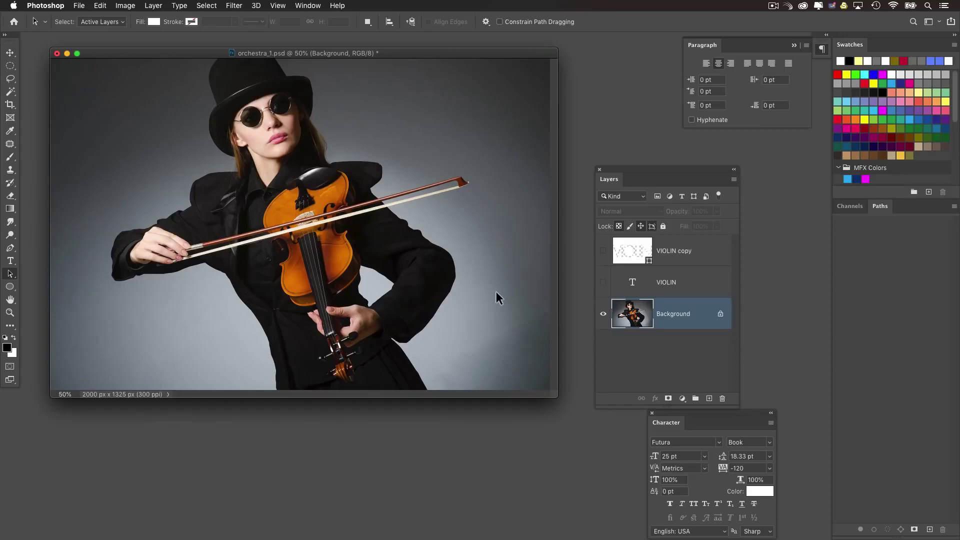
left_click(201, 6)
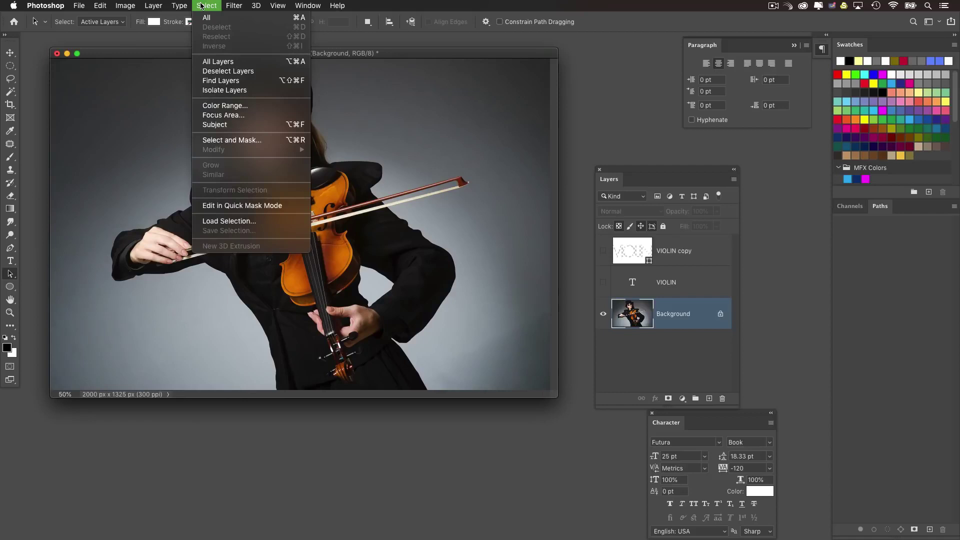
left_click(215, 124)
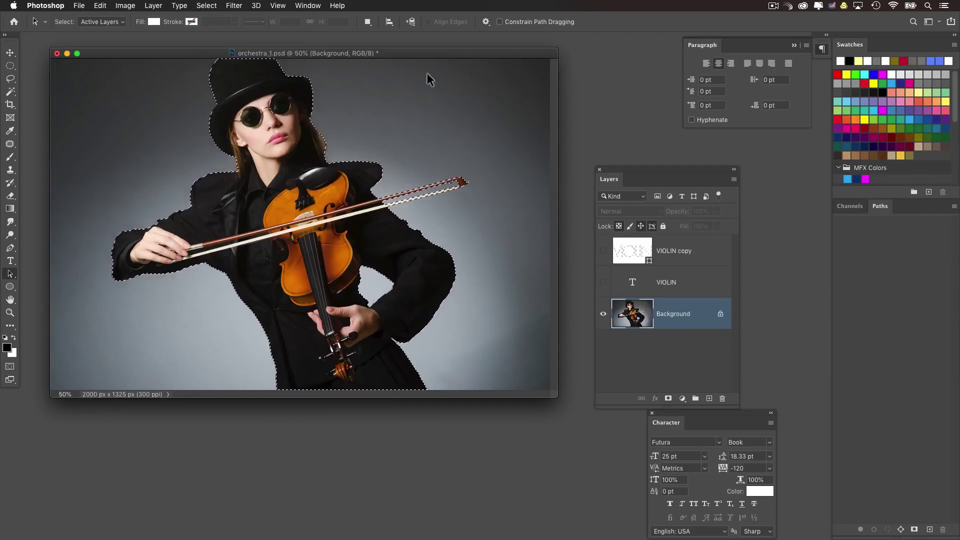
Step: Open the violinist selection in Select and Mask, keep the On Black view, and place the refinement settings clear of the image
left_click(10, 67)
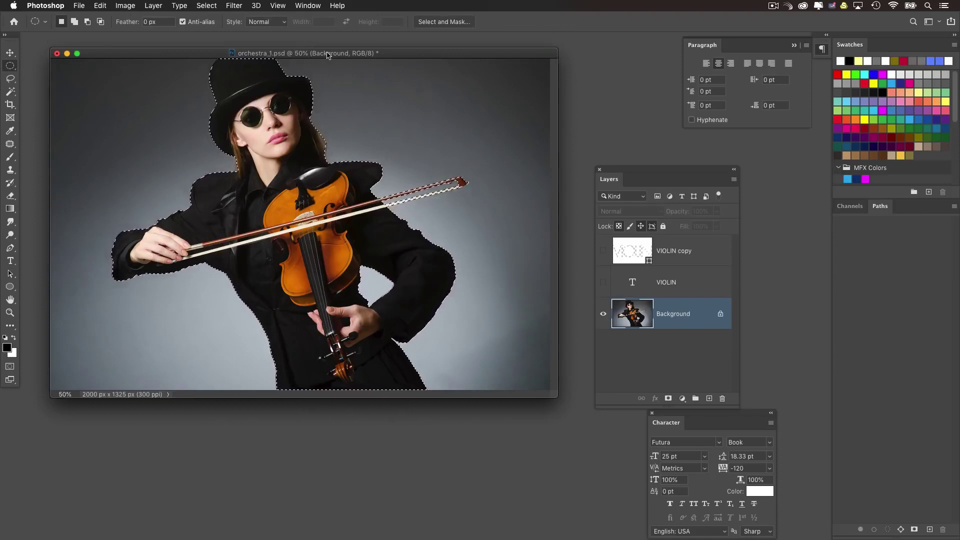
left_click(435, 22)
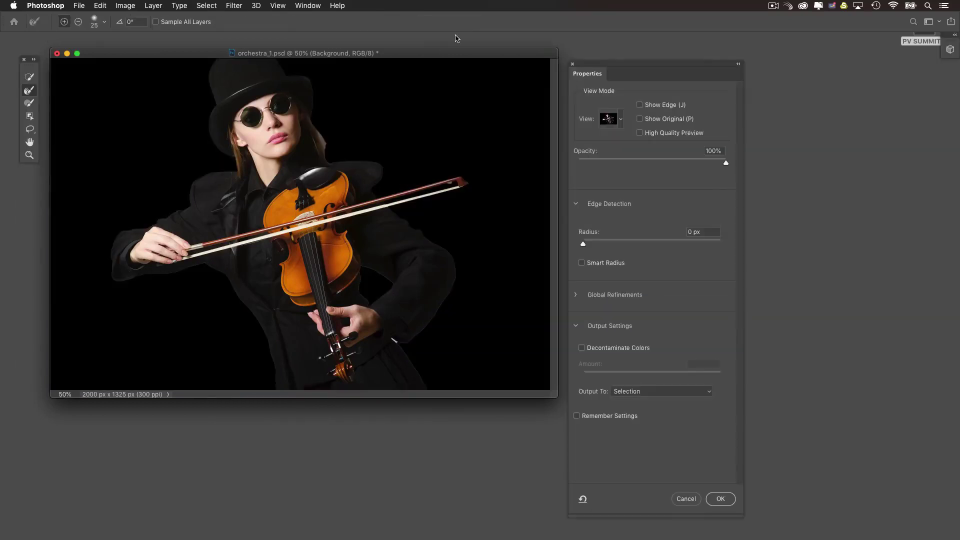
left_click(621, 120)
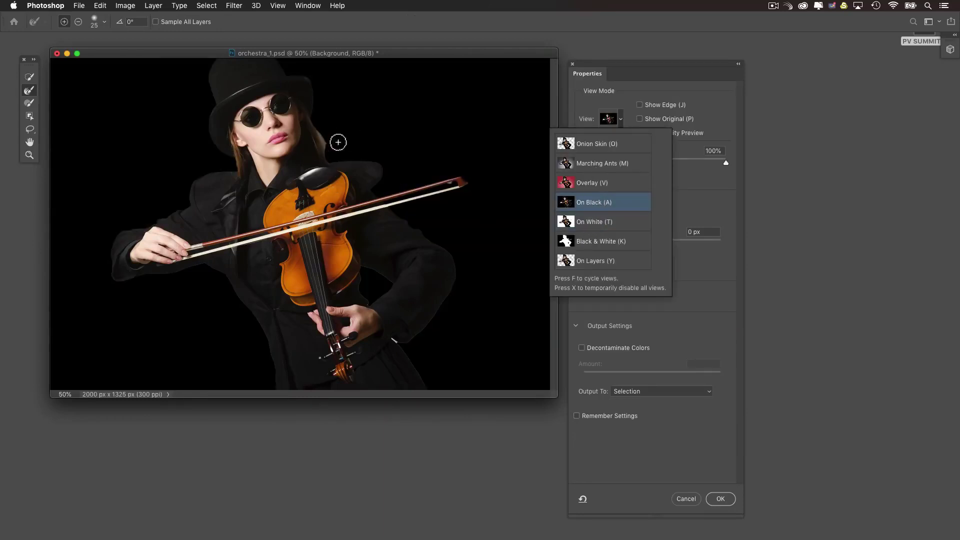
left_click(385, 52)
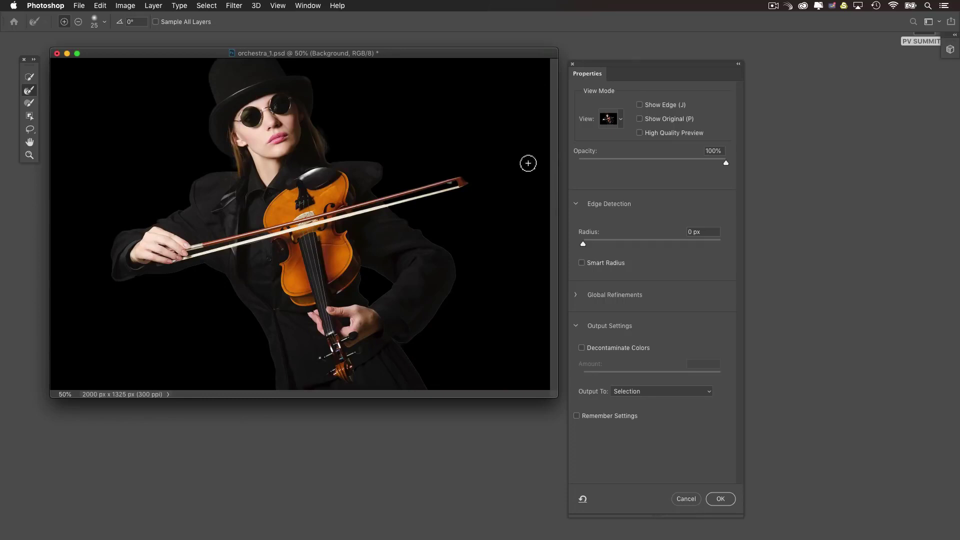
left_click_drag(624, 67, 644, 48)
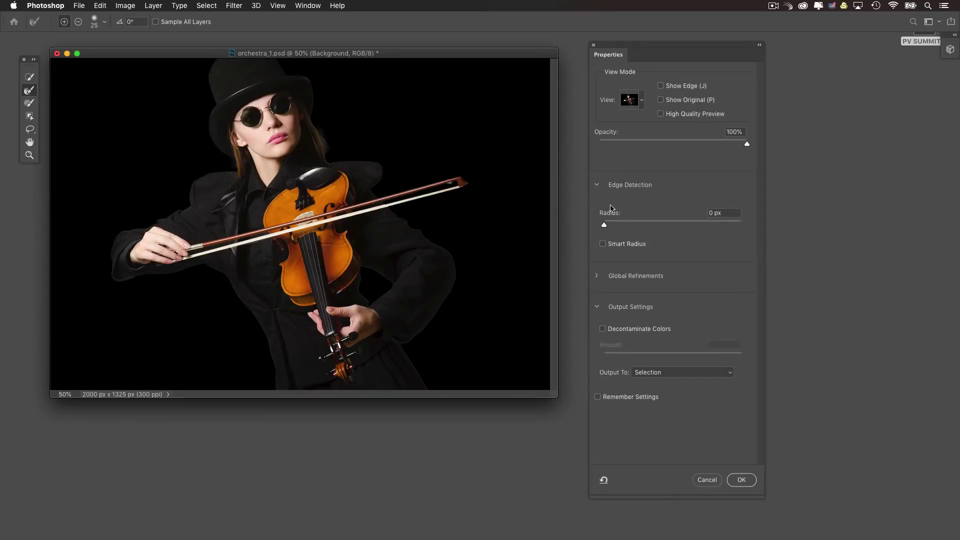
Step: Output the refined violinist selection to a new layer
left_click(644, 377)
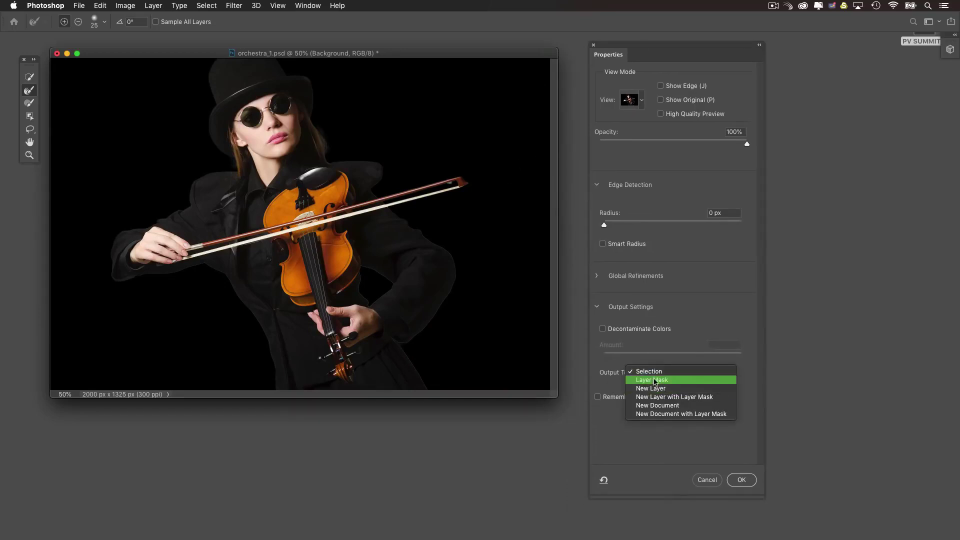
left_click(652, 388)
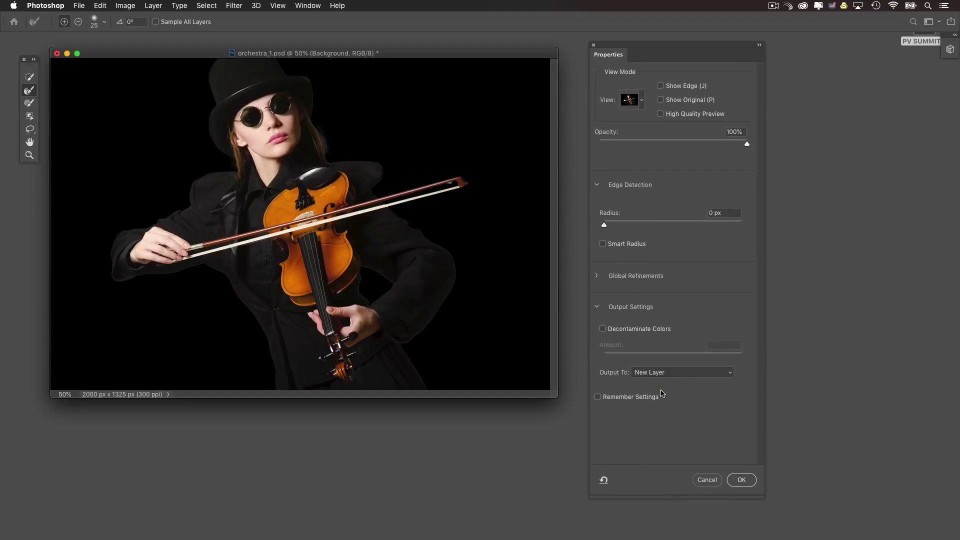
left_click(741, 481)
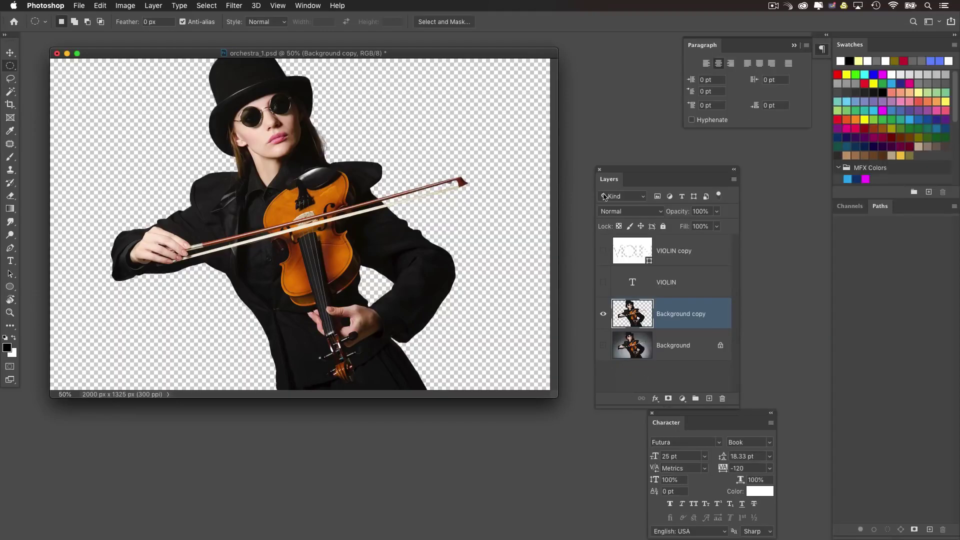
Step: Move the Background copy cutout above the VIOLIN copy layer and show both the Background and VIOLIN copy layers
left_click_drag(611, 173, 602, 157)
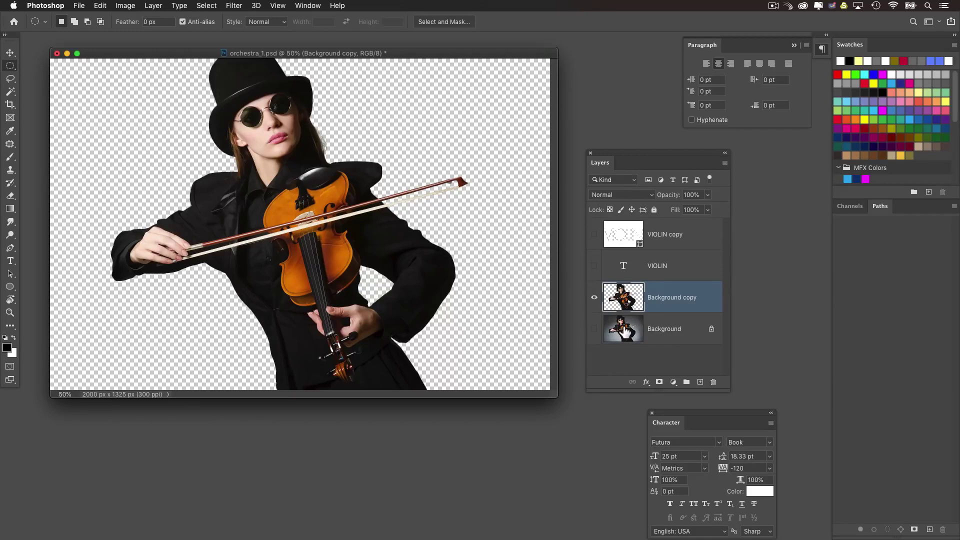
left_click(594, 329)
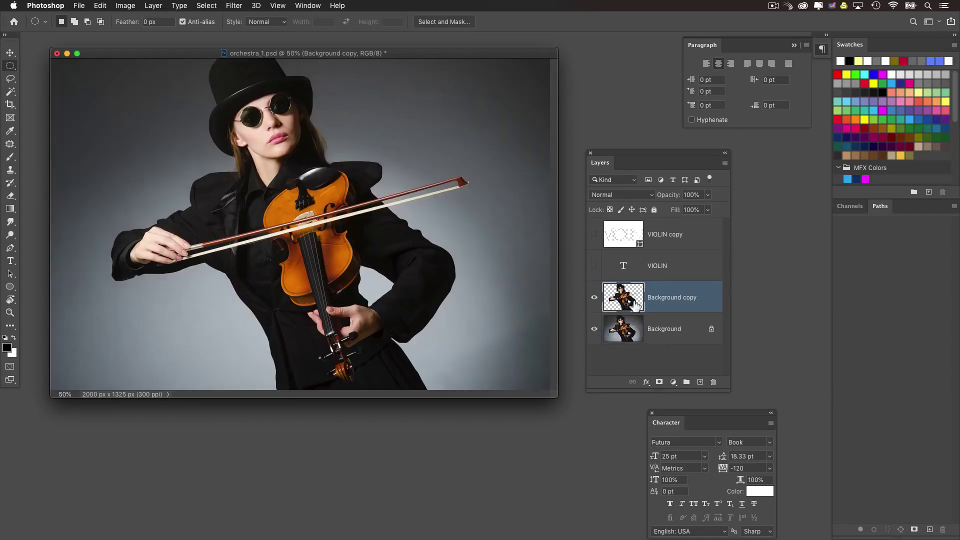
left_click_drag(633, 299, 664, 229)
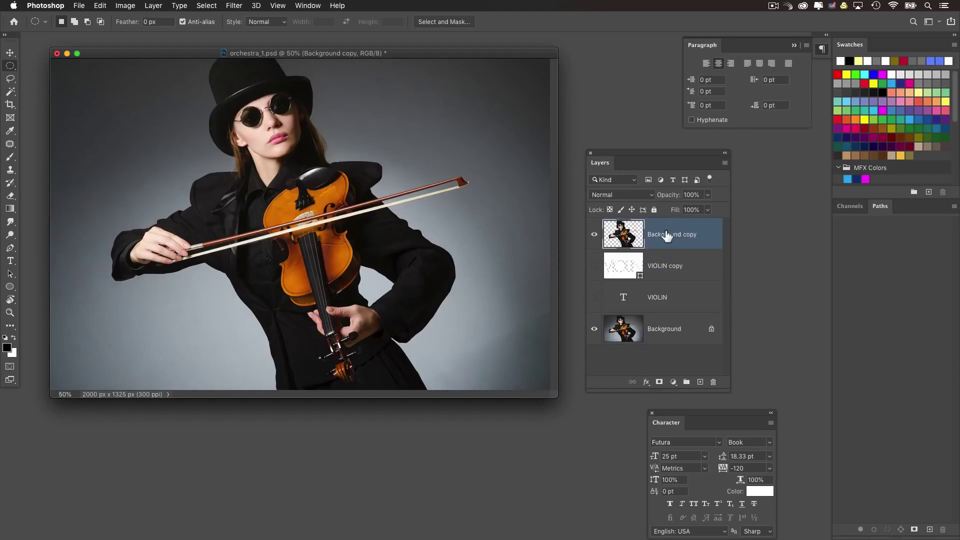
left_click(594, 266)
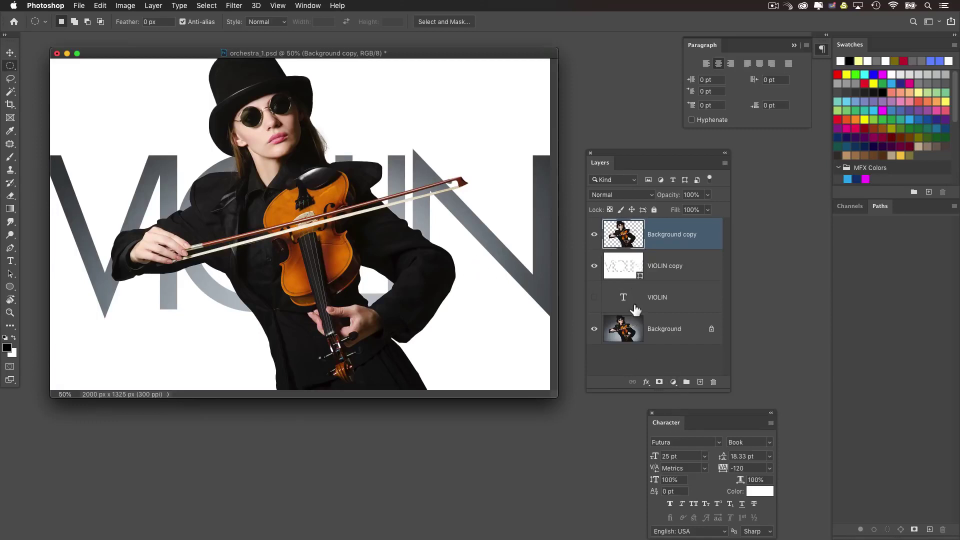
Step: Add a black layer mask to the Background copy cutout and set up a 60 px round brush with 75% hardness
left_click(659, 381, "alt")
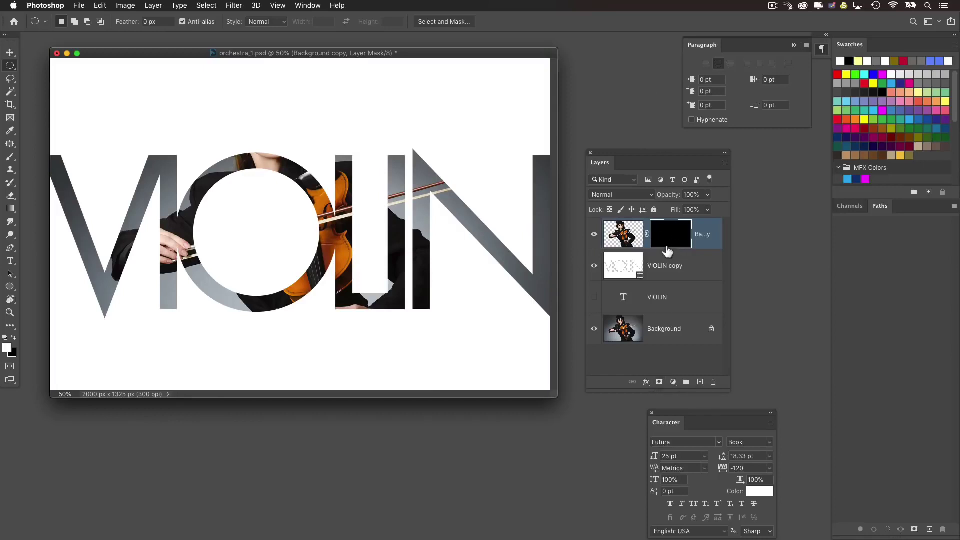
key("super+plus")
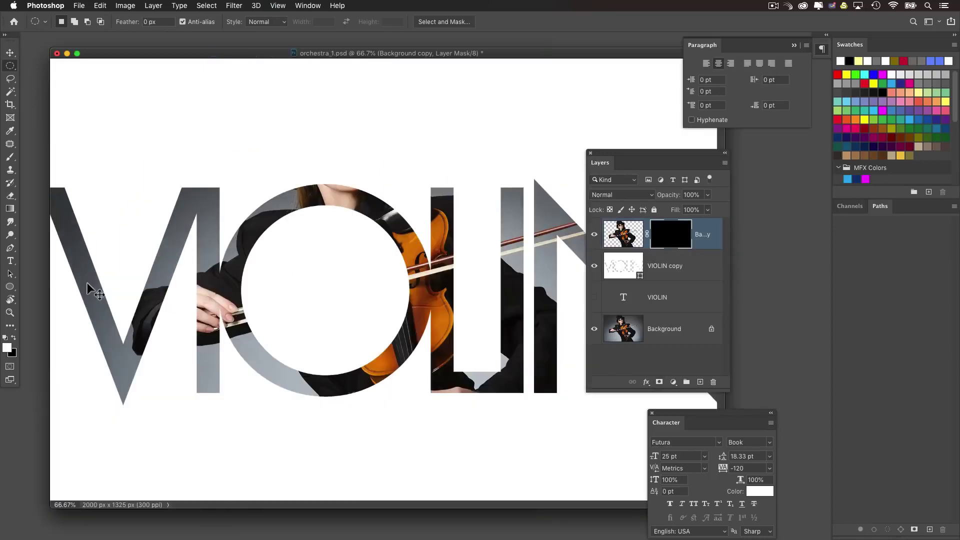
left_click_drag(6, 158, 51, 159)
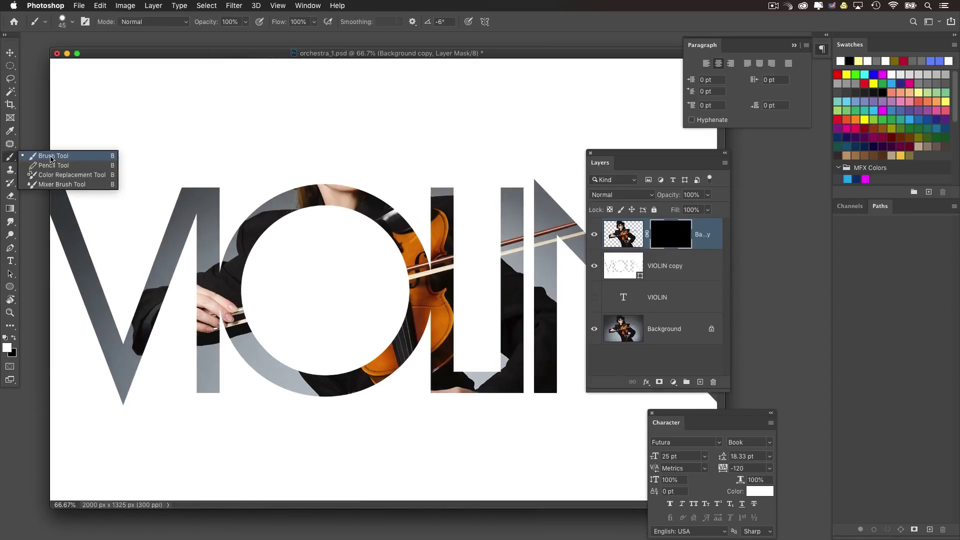
left_click(54, 156)
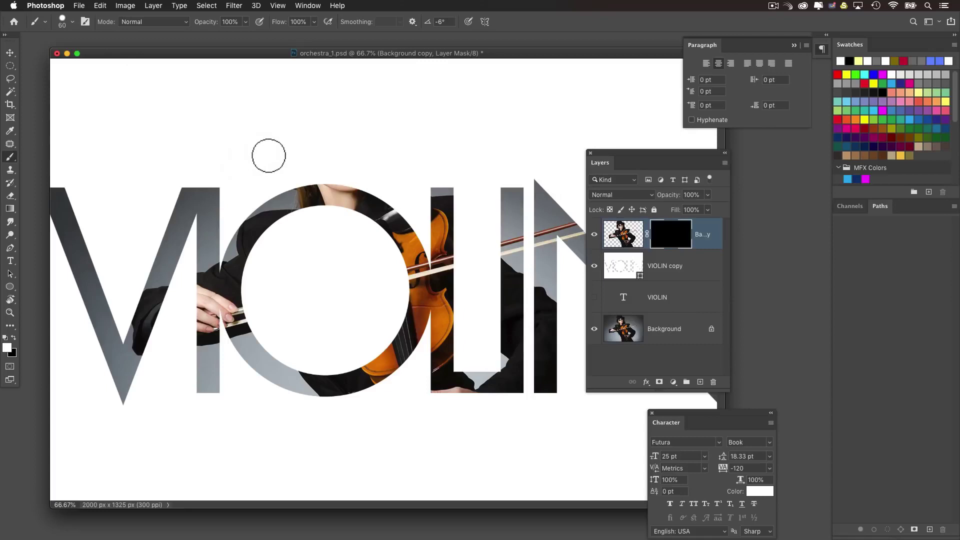
left_click(85, 22)
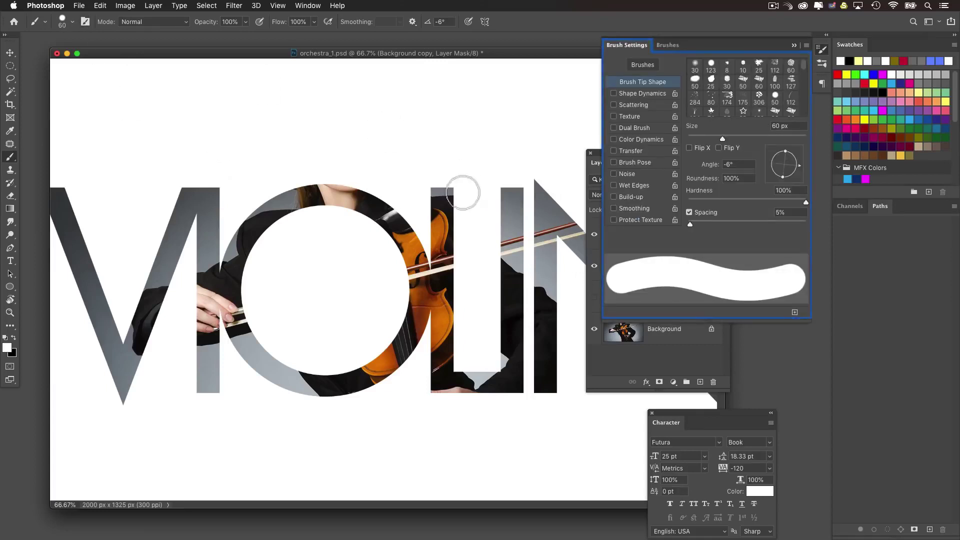
key("shift+bracketleft")
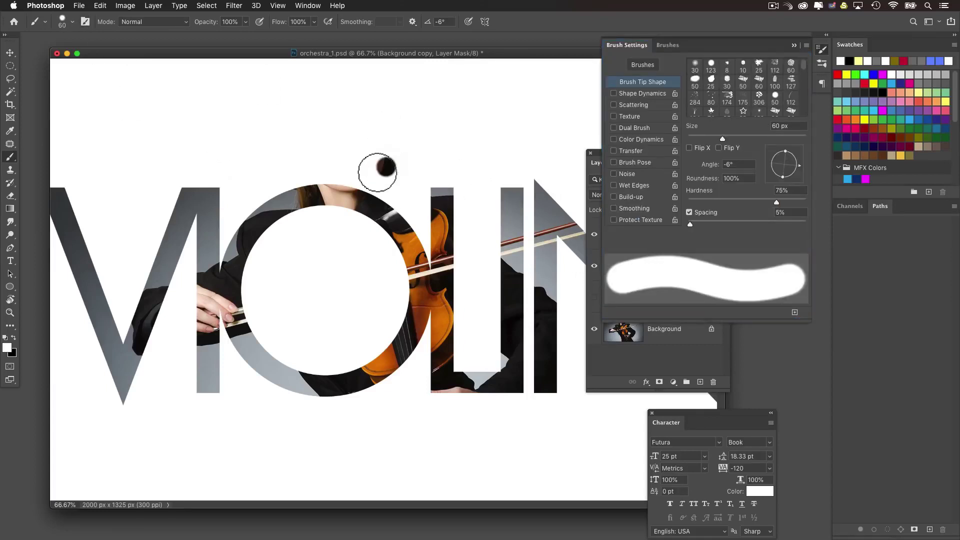
left_click(624, 45)
Step: Paint white on the cutout's mask to reveal the violinist's head, torso, violin, both arms and the bow over the lettering
mouse_move(393, 190)
left_mouse_down()
mouse_move(292, 184)
mouse_move(300, 170)
mouse_move(256, 155)
mouse_move(272, 159)
mouse_move(287, 127)
mouse_move(348, 189)
mouse_move(377, 193)
mouse_move(390, 162)
mouse_move(379, 149)
mouse_move(329, 171)
mouse_move(376, 153)
mouse_move(372, 162)
mouse_move(363, 149)
mouse_move(393, 148)
mouse_move(405, 101)
mouse_move(400, 121)
mouse_move(367, 92)
mouse_move(324, 94)
mouse_move(288, 113)
mouse_move(319, 80)
mouse_move(375, 68)
mouse_move(285, 64)
mouse_move(266, 114)
mouse_move(282, 82)
mouse_move(318, 141)
mouse_move(325, 129)
mouse_move(326, 153)
mouse_move(318, 134)
mouse_move(371, 103)
mouse_move(380, 115)
mouse_move(324, 112)
mouse_move(301, 159)
mouse_move(391, 117)
mouse_move(318, 156)
mouse_move(388, 161)
mouse_move(434, 209)
mouse_move(454, 193)
mouse_move(426, 257)
mouse_move(428, 201)
mouse_move(416, 184)
mouse_move(412, 205)
mouse_move(390, 201)
mouse_move(411, 233)
mouse_move(386, 164)
mouse_move(403, 155)
mouse_move(420, 180)
mouse_move(445, 186)
mouse_move(449, 232)
mouse_move(469, 212)
mouse_move(453, 196)
mouse_move(479, 242)
mouse_move(493, 238)
mouse_move(493, 344)
mouse_move(479, 363)
mouse_move(447, 350)
mouse_move(453, 260)
mouse_move(481, 314)
mouse_move(322, 216)
mouse_move(240, 259)
mouse_move(243, 319)
mouse_move(295, 354)
mouse_move(326, 357)
mouse_move(307, 368)
mouse_move(345, 367)
mouse_move(381, 345)
mouse_move(399, 301)
mouse_move(388, 235)
mouse_move(325, 207)
mouse_move(267, 253)
mouse_move(265, 311)
mouse_move(303, 338)
mouse_move(345, 345)
mouse_move(375, 332)
mouse_move(368, 344)
mouse_move(386, 294)
mouse_move(380, 265)
mouse_move(307, 243)
mouse_move(263, 308)
mouse_move(295, 320)
mouse_move(280, 293)
mouse_move(334, 274)
mouse_move(362, 300)
mouse_move(333, 335)
mouse_move(323, 281)
left_mouse_up()
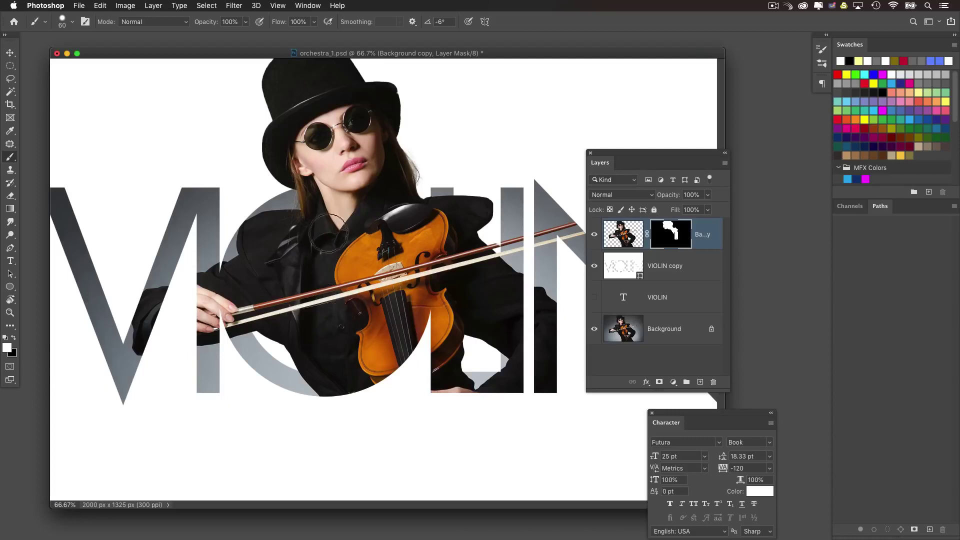
mouse_move(345, 235)
left_mouse_down()
mouse_move(380, 248)
mouse_move(210, 215)
mouse_move(82, 253)
mouse_move(223, 285)
mouse_move(163, 320)
mouse_move(133, 321)
mouse_move(128, 278)
mouse_move(158, 278)
mouse_move(190, 314)
mouse_move(150, 349)
mouse_move(170, 340)
mouse_move(189, 280)
mouse_move(185, 328)
mouse_move(150, 305)
mouse_move(147, 329)
mouse_move(170, 300)
mouse_move(188, 324)
left_mouse_up()
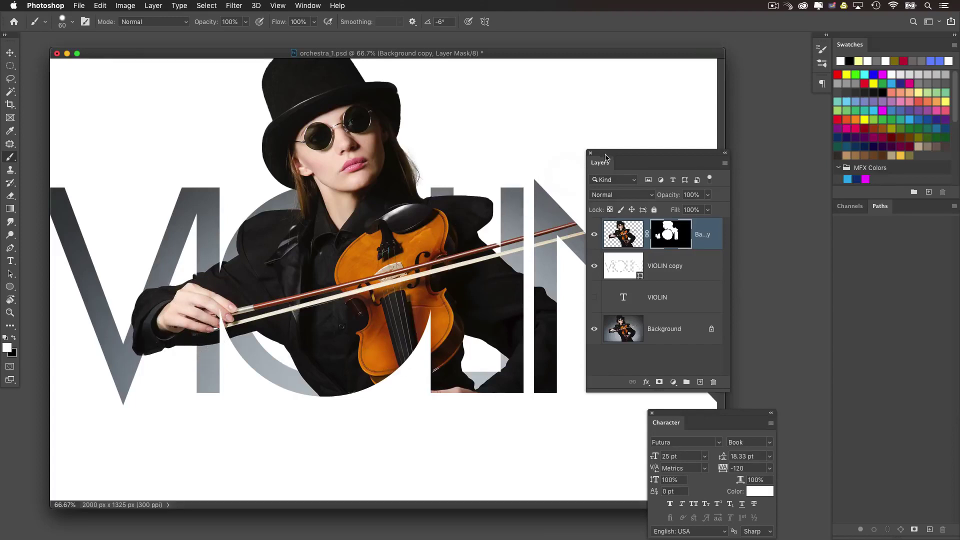
left_click_drag(601, 161, 682, 192)
mouse_move(543, 300)
left_mouse_down()
mouse_move(572, 339)
mouse_move(549, 295)
mouse_move(580, 349)
mouse_move(573, 367)
mouse_move(555, 381)
mouse_move(557, 360)
mouse_move(545, 383)
mouse_move(561, 379)
mouse_move(550, 382)
mouse_move(572, 321)
mouse_move(561, 408)
mouse_move(468, 396)
mouse_move(462, 362)
mouse_move(478, 392)
mouse_move(456, 363)
left_mouse_up()
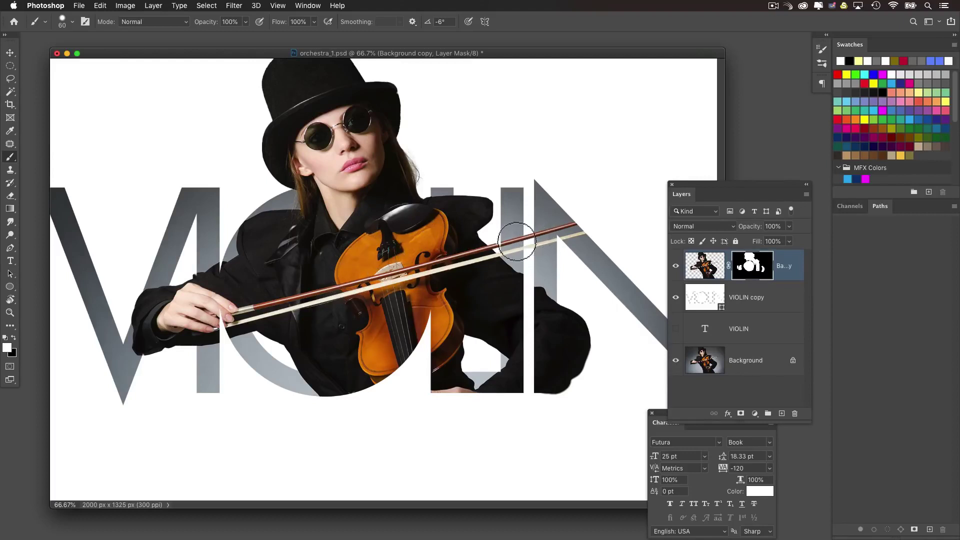
mouse_move(578, 208)
left_mouse_down()
mouse_move(592, 224)
mouse_move(593, 216)
mouse_move(535, 235)
mouse_move(553, 237)
mouse_move(502, 240)
mouse_move(522, 232)
left_mouse_up()
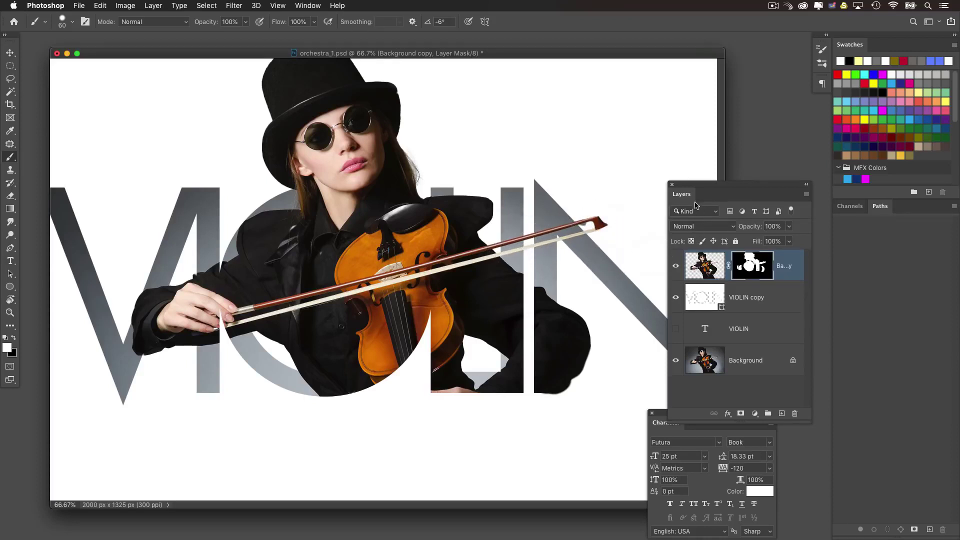
left_click_drag(692, 191, 719, 193)
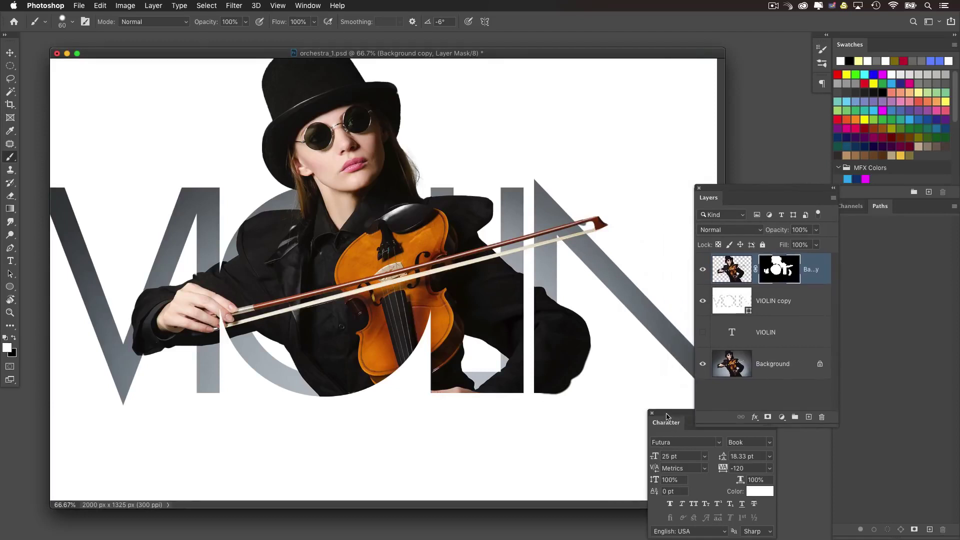
left_click_drag(666, 416, 673, 423)
key("super+minus")
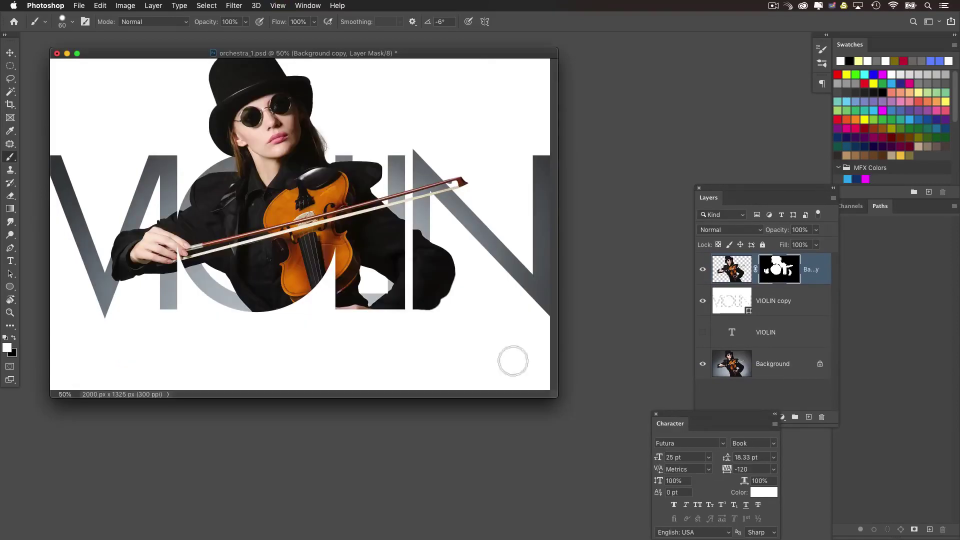
left_click_drag(551, 394, 580, 422)
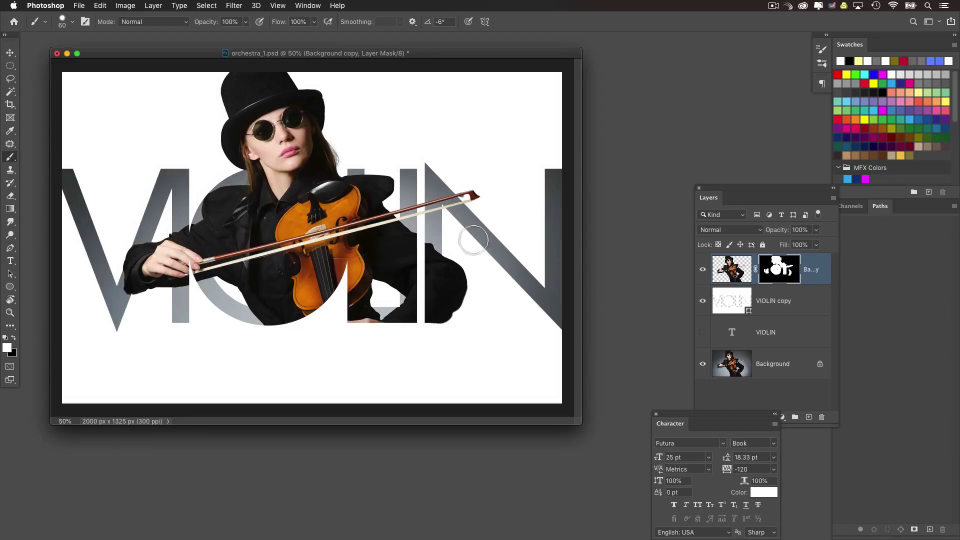
key("super+equal")
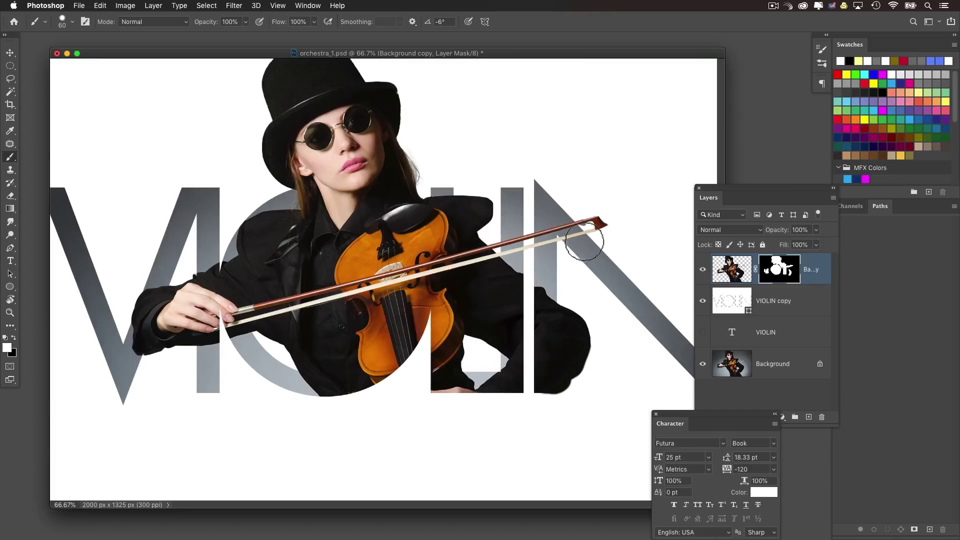
Step: Fill the cutout's outline with black on a new layer above VIOLIN copy and clip that layer to VIOLIN copy
left_click(734, 271, "super")
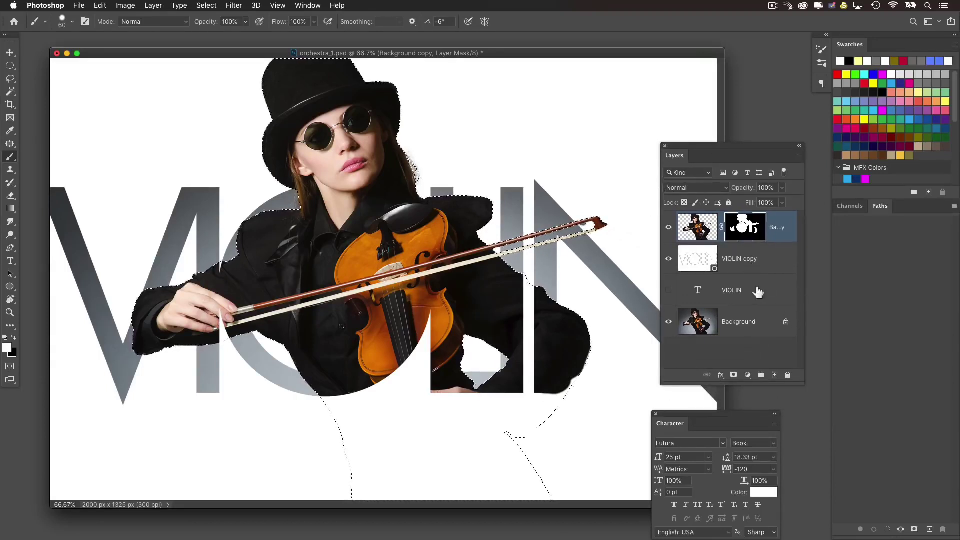
left_click(775, 375)
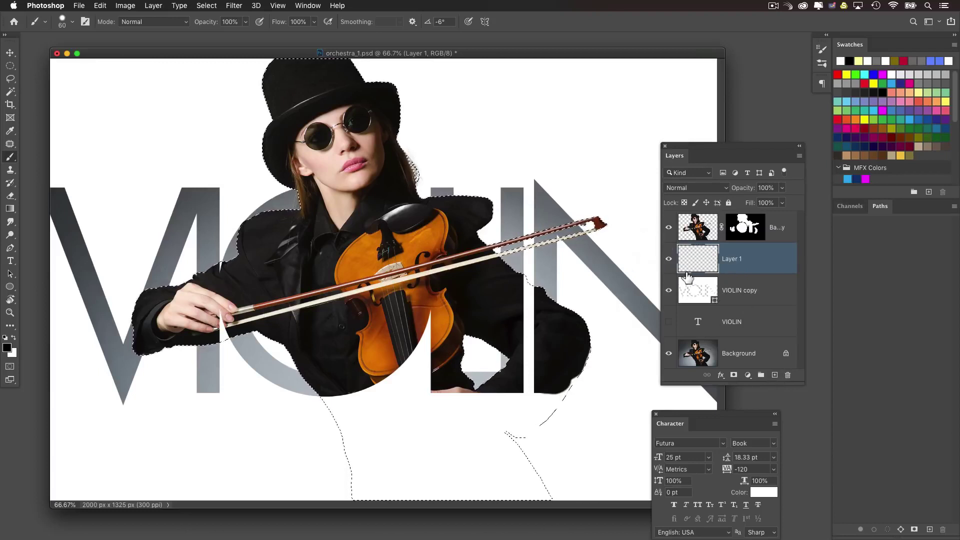
key("alt+BackSpace")
key("super+d")
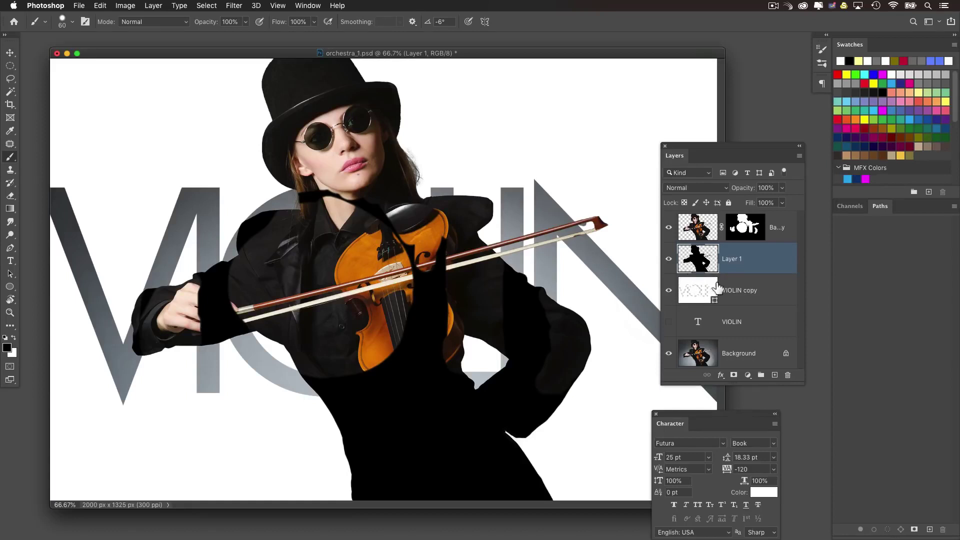
key("super+alt+g")
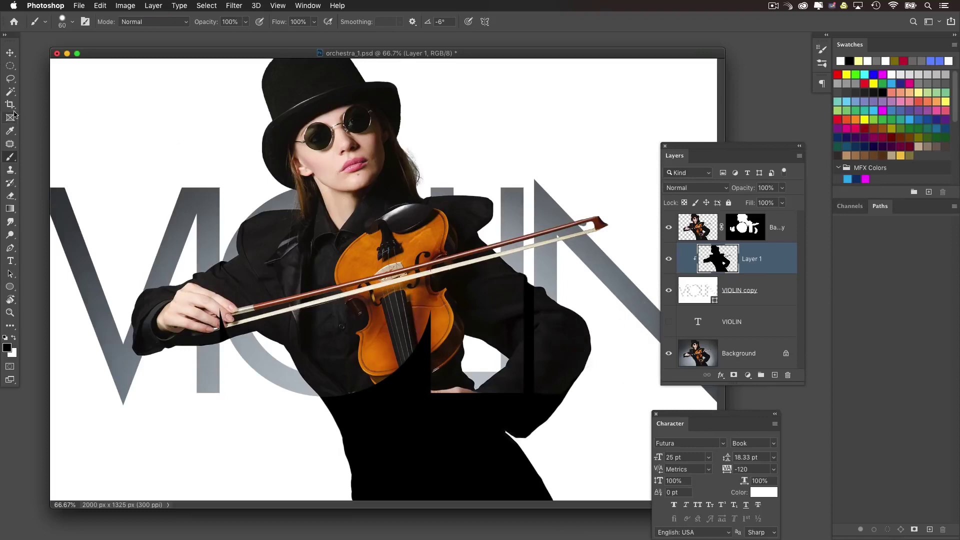
Step: Lasso the lower part of the black silhouette on Layer 1, delete it and deselect
left_click(10, 79)
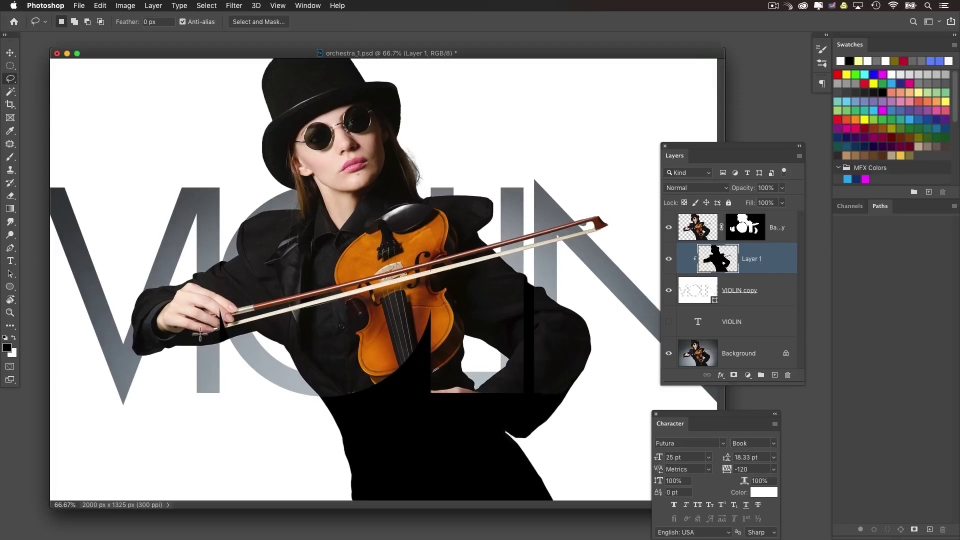
mouse_move(218, 311)
left_mouse_down()
mouse_move(238, 335)
mouse_move(223, 306)
mouse_move(214, 320)
mouse_move(229, 326)
mouse_move(223, 300)
left_mouse_up()
mouse_move(325, 381)
left_mouse_down()
mouse_move(273, 528)
mouse_move(562, 539)
mouse_move(662, 503)
mouse_move(615, 331)
mouse_move(575, 289)
mouse_move(517, 272)
mouse_move(472, 283)
mouse_move(377, 345)
left_mouse_up()
key("Delete")
key("super+d")
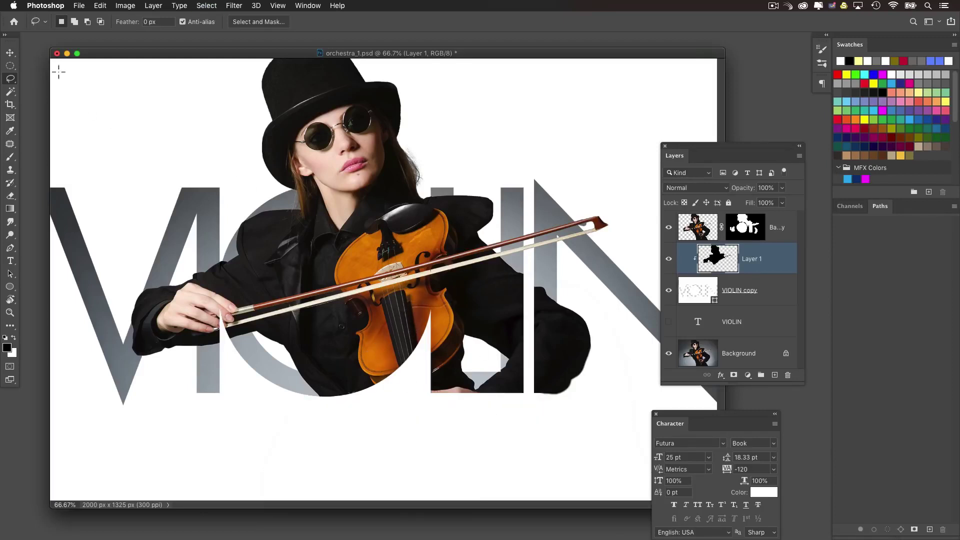
Step: Warp the black silhouette on Layer 1 so it extends slightly beyond the hat, bow and bowing arm as a shadow
key("super+t")
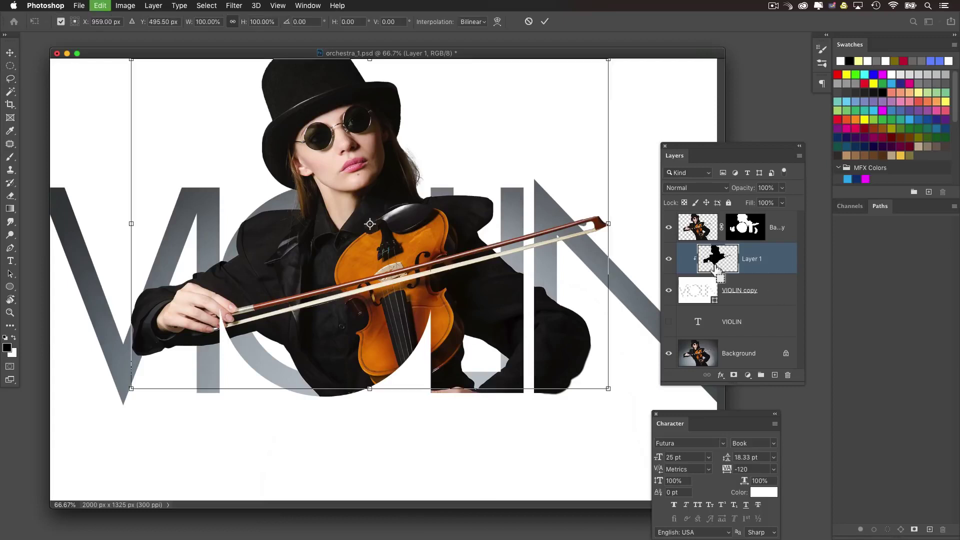
right_click(437, 240)
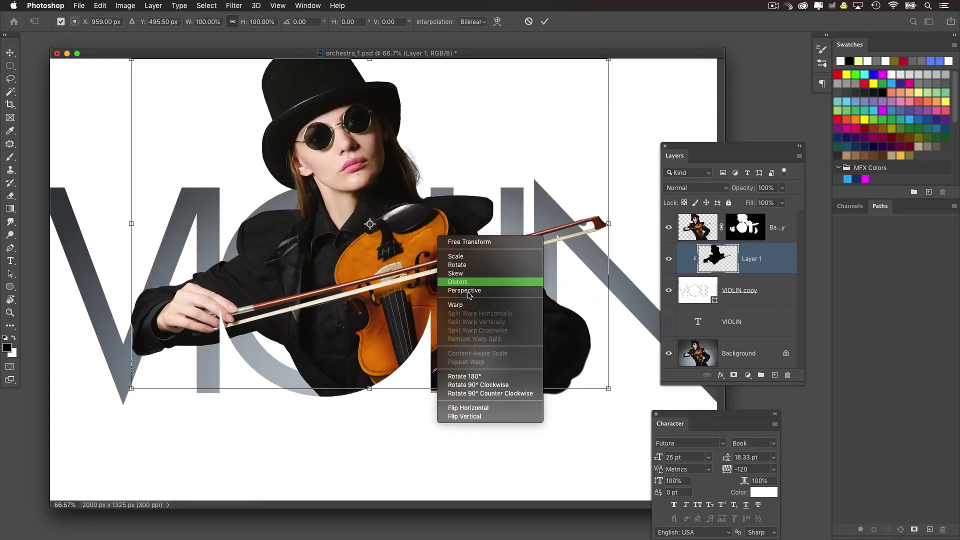
left_click(475, 305)
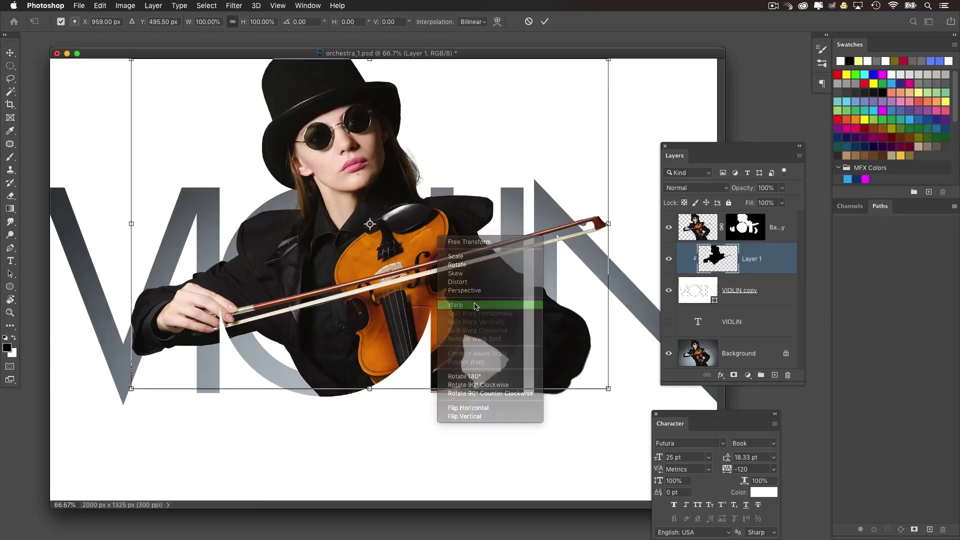
left_click_drag(608, 183, 607, 186)
left_click_drag(587, 254, 586, 258)
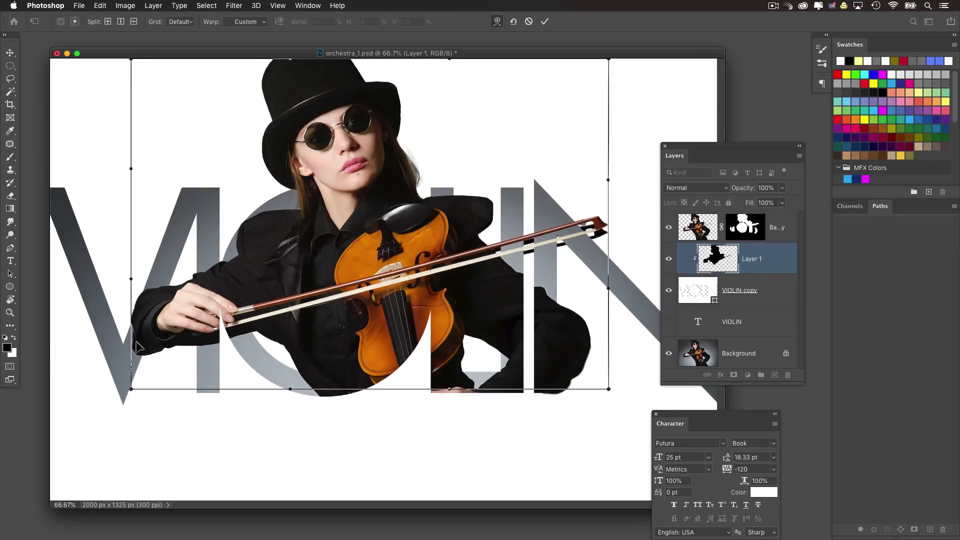
left_click_drag(158, 345, 155, 349)
left_click_drag(245, 148, 245, 154)
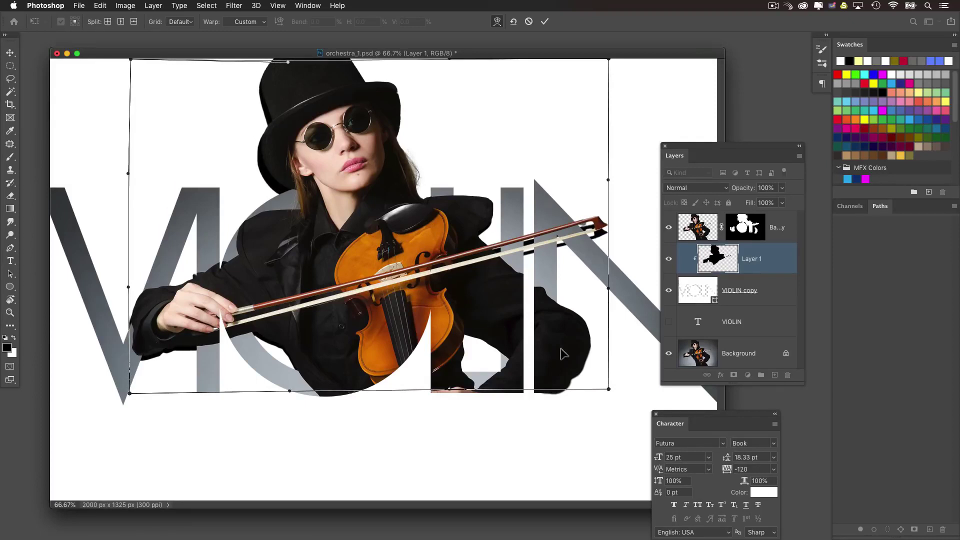
left_click_drag(601, 180, 605, 183)
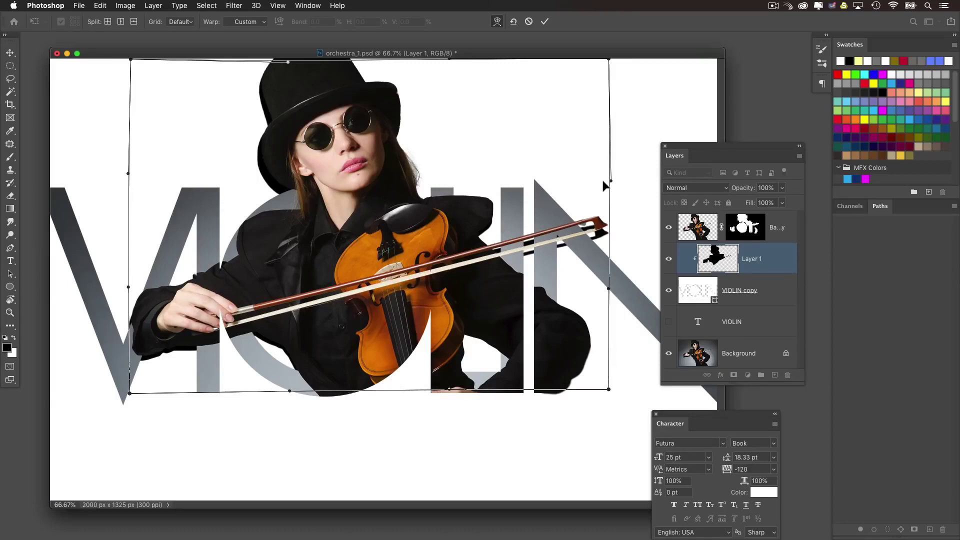
left_click_drag(152, 334, 152, 337)
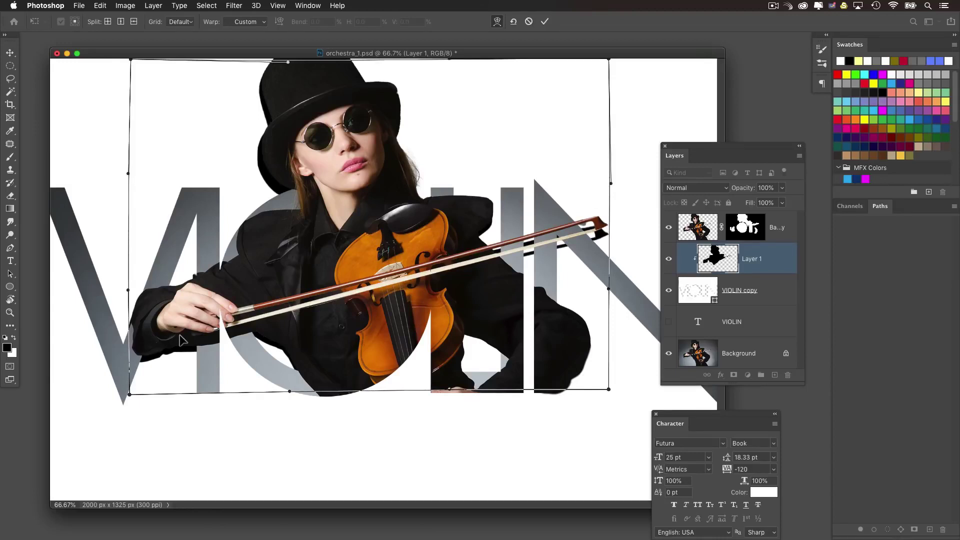
key("Return")
Step: Set the opacity of the Layer 1 shadow to 55%
key("l")
left_click(765, 188)
type("55")
key("Return")
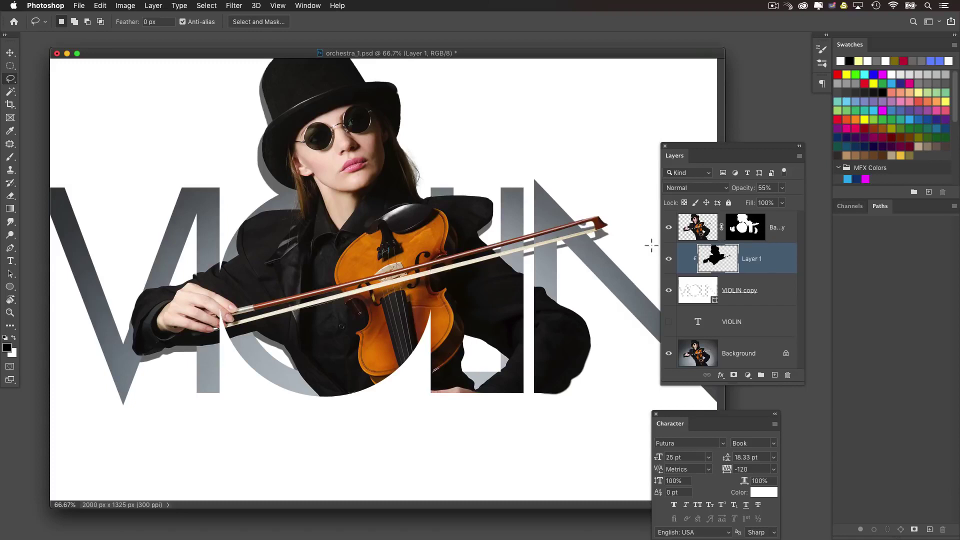
Step: Apply a Gaussian Blur with a 3.0-pixel radius to the Layer 1 shadow
left_click(221, 6)
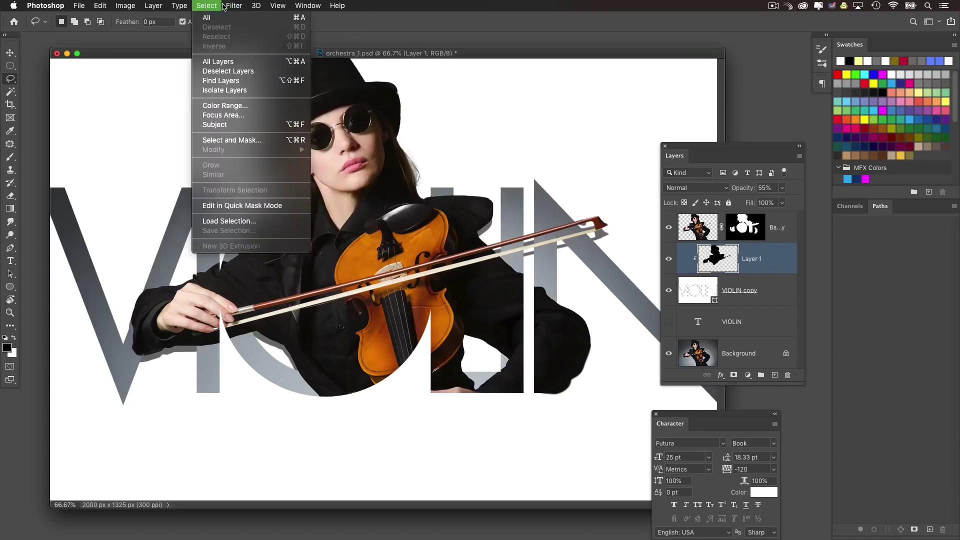
mouse_move(234, 5)
mouse_move(260, 134)
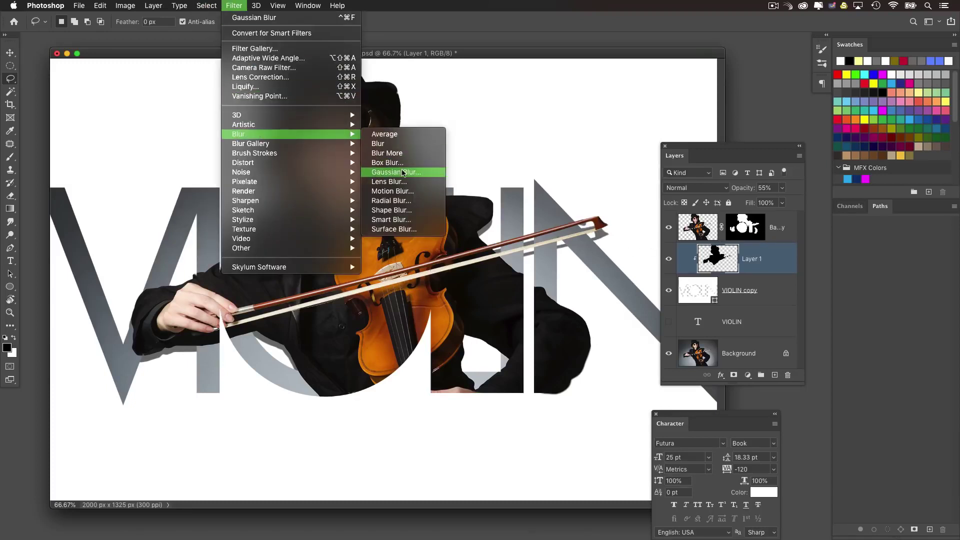
left_click(403, 172)
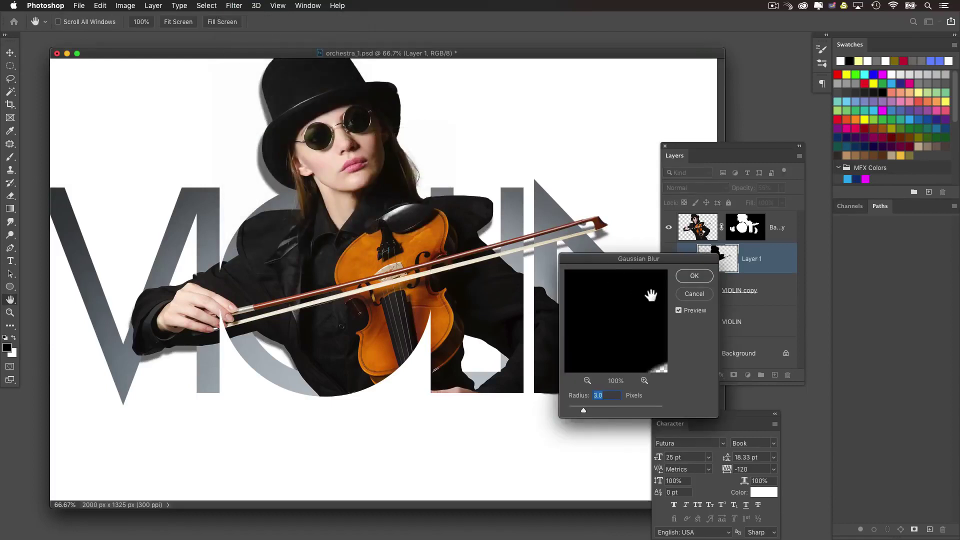
left_click(692, 294)
key("l")
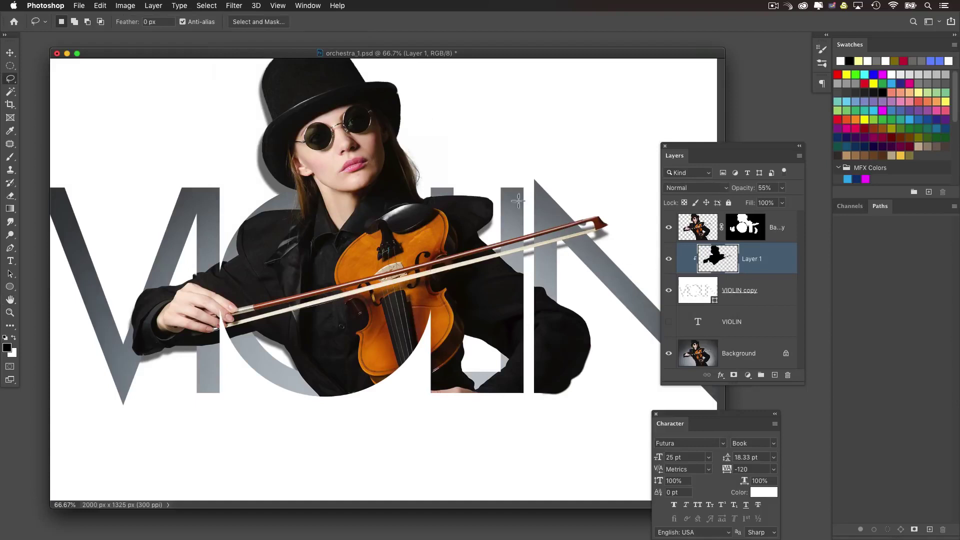
Step: Warp the Layer 1 shadow so it falls slightly farther from the bow's tip, and view the poster in full-screen mode
left_click(9, 53)
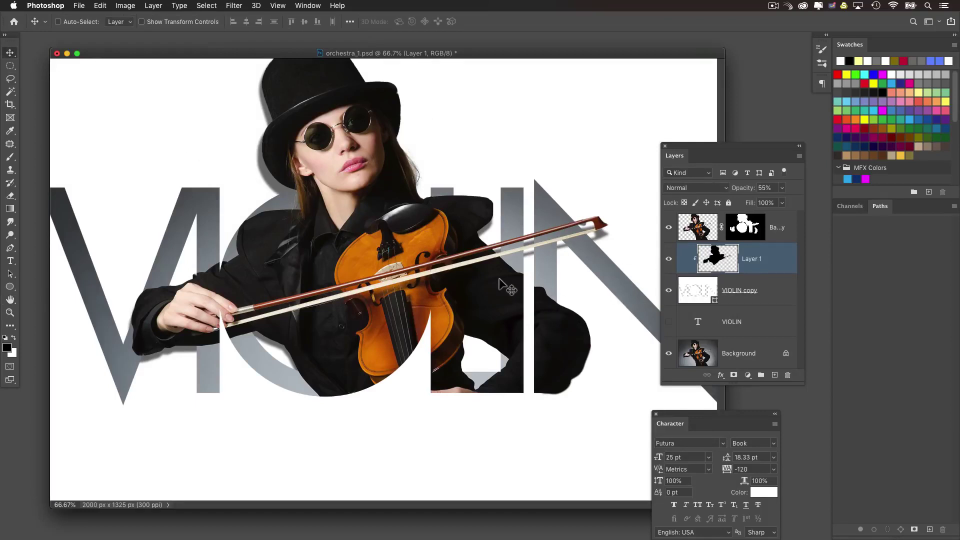
key("super+t")
right_click(442, 295)
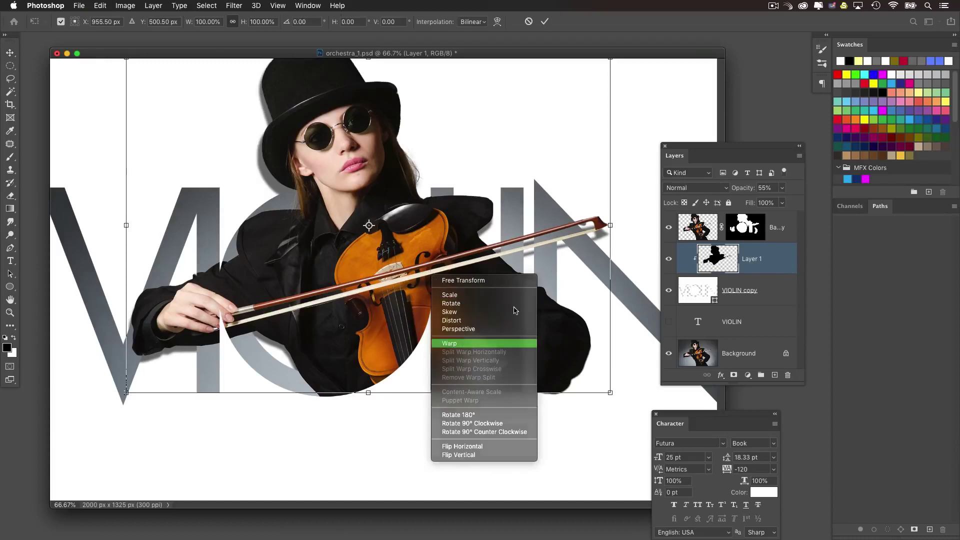
left_click(465, 344)
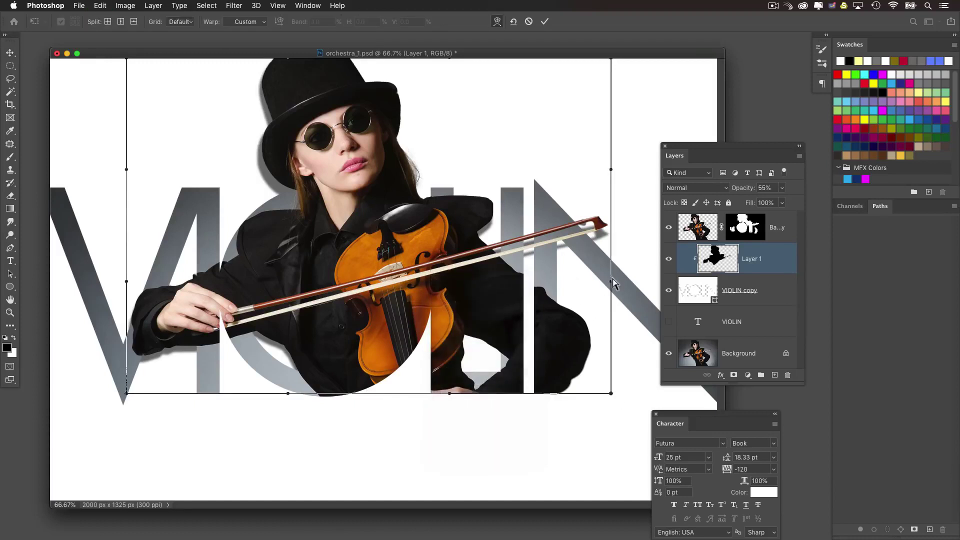
mouse_move(613, 281)
left_mouse_down()
mouse_move(627, 288)
mouse_move(622, 297)
left_mouse_up()
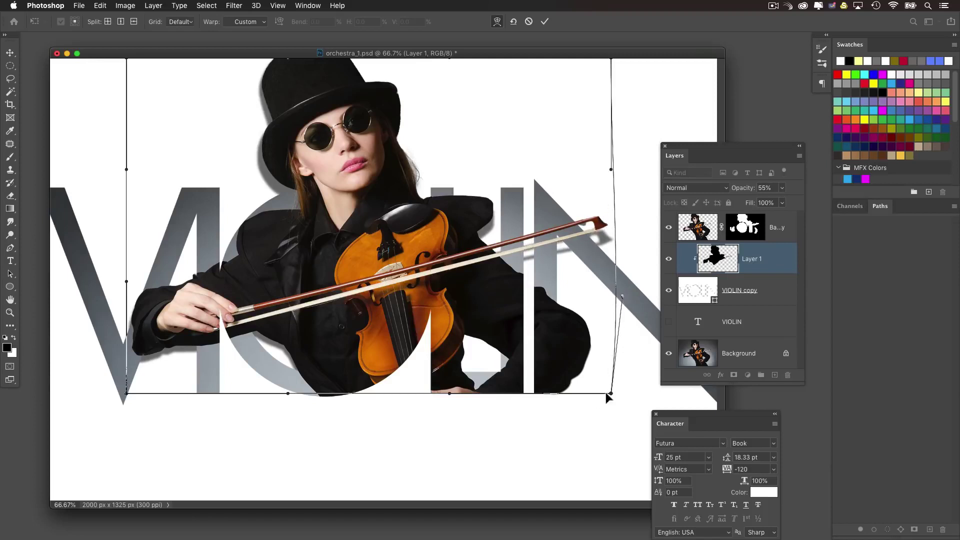
mouse_move(611, 394)
left_mouse_down()
mouse_move(616, 408)
mouse_move(613, 388)
left_mouse_up()
key("Return")
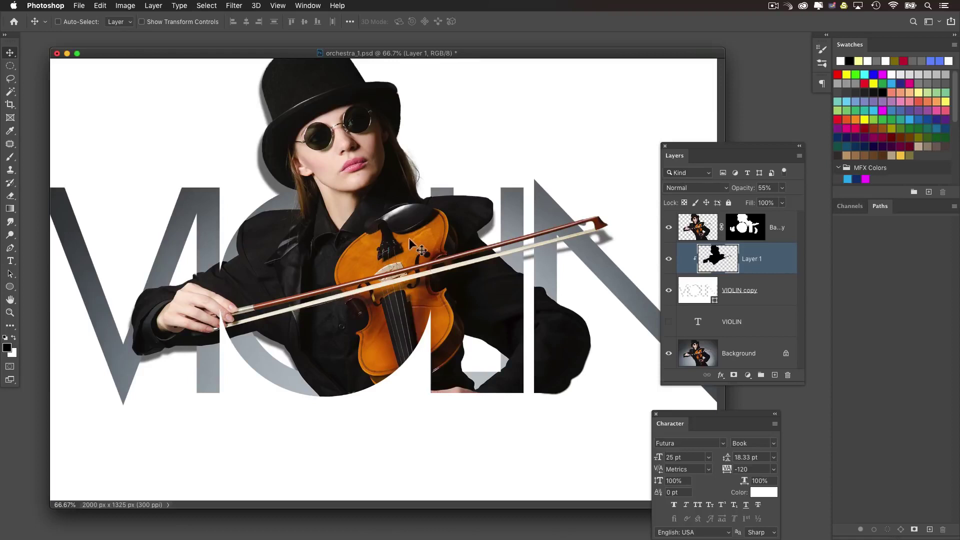
key("f")
key("f")
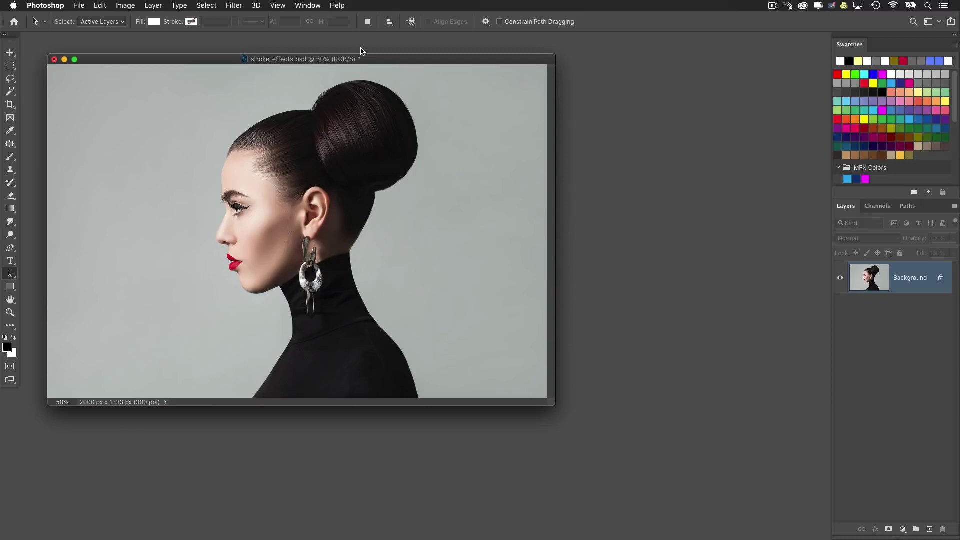
Step: Define the whole portrait image as a pattern named stroke_effects.psd
left_click(97, 4)
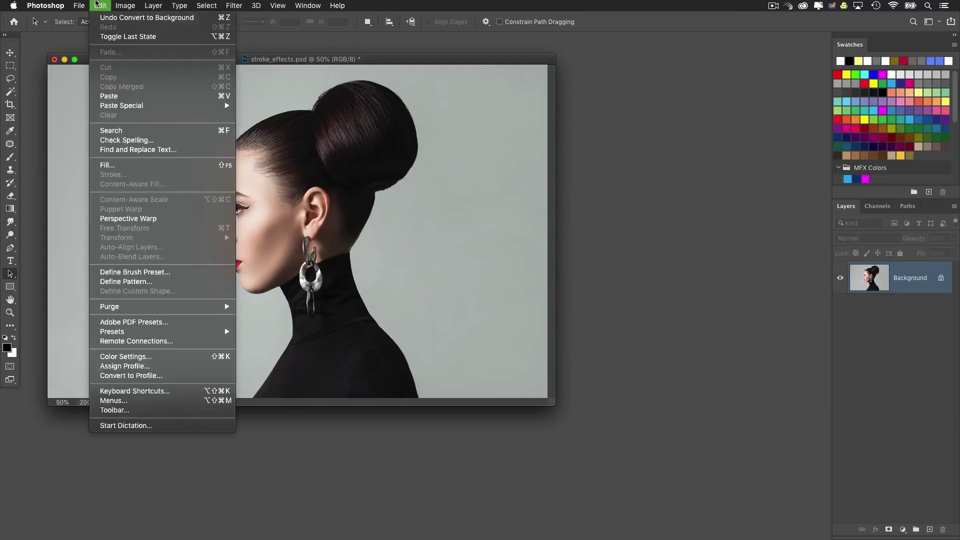
left_click(161, 282)
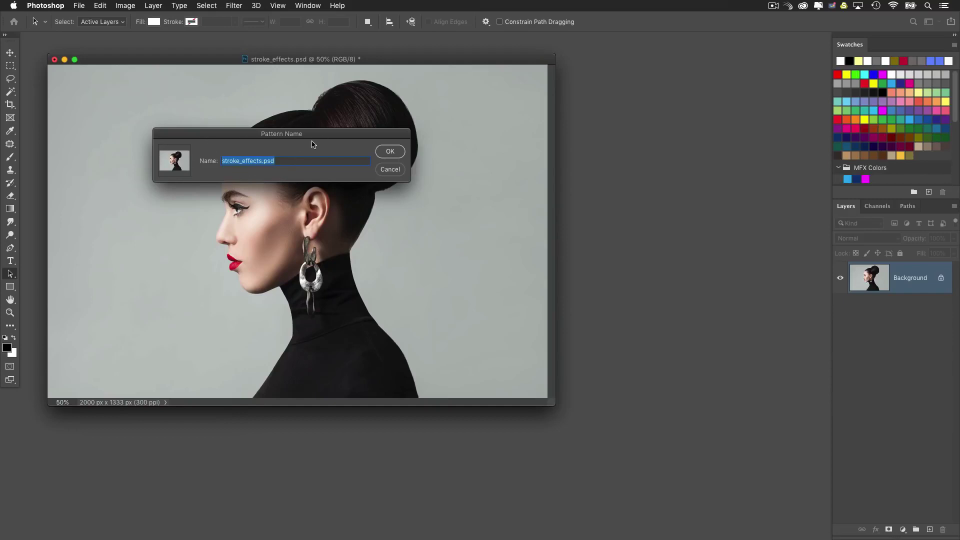
left_click(388, 152)
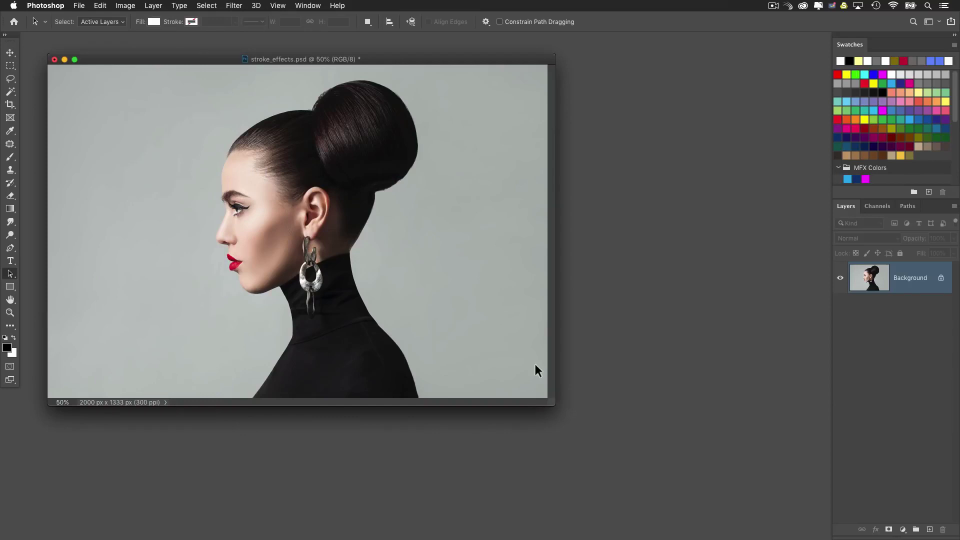
Step: Float the Layers panel beside the portrait, resize it and enlarge the document window beyond the canvas edges
left_click_drag(845, 206, 602, 88)
left_click_drag(718, 211, 732, 395)
left_click_drag(554, 404, 604, 472)
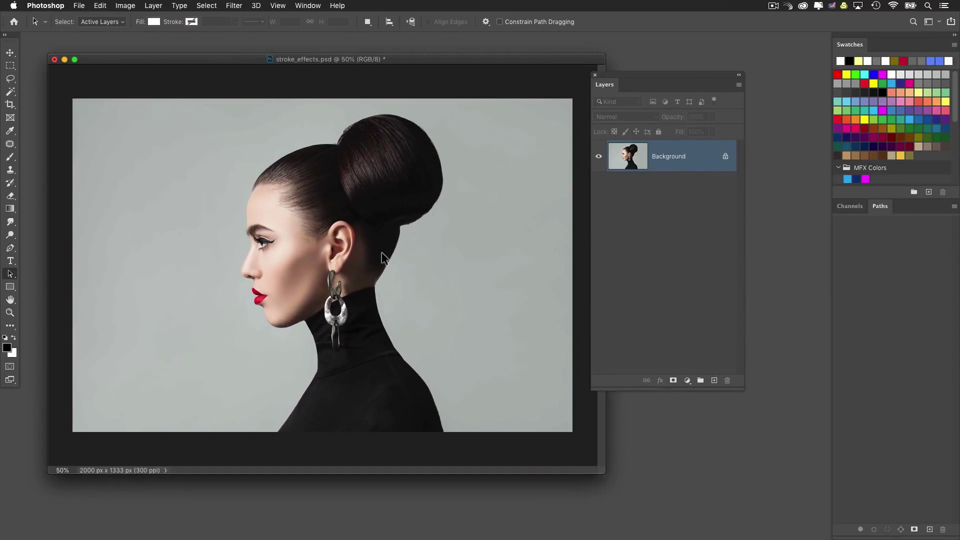
Step: Draw a white vertical rectangle shape, about 378 by 1476 px, over the middle of the portrait and past the canvas edges
left_click(10, 288)
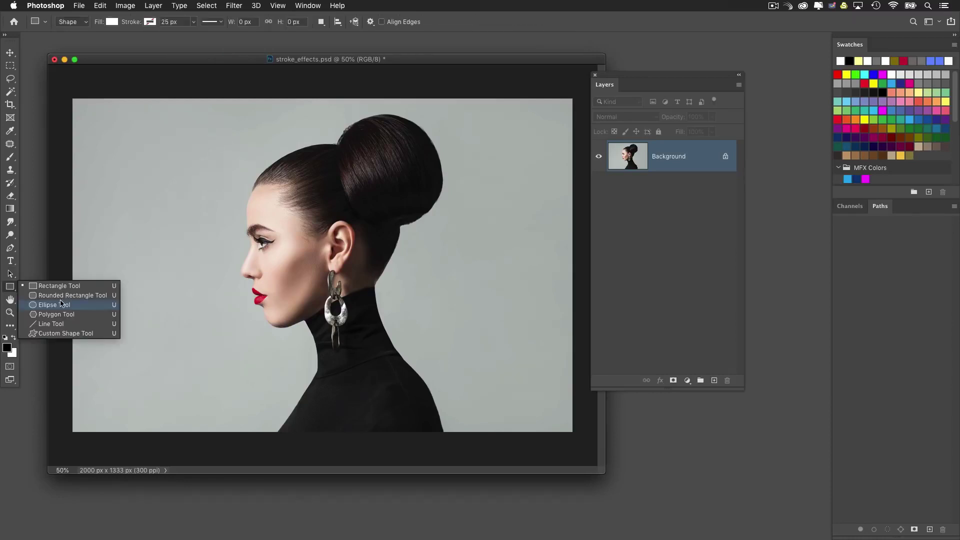
left_click(82, 287)
left_click(79, 21)
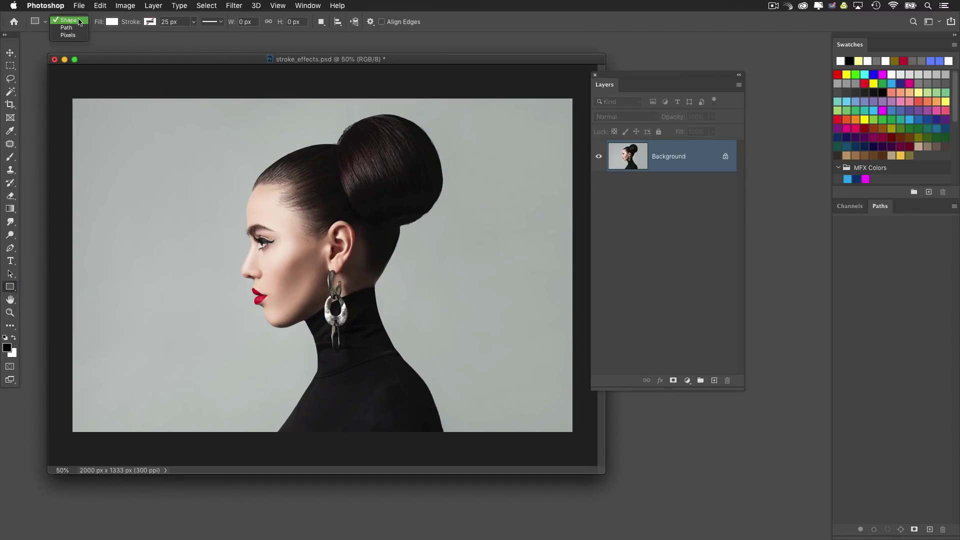
left_click(78, 21)
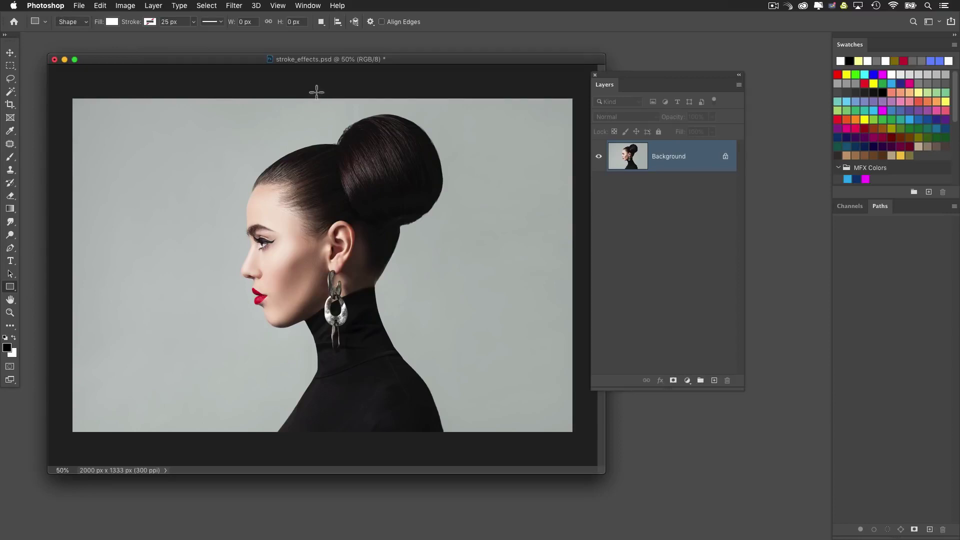
left_click_drag(296, 83, 392, 454)
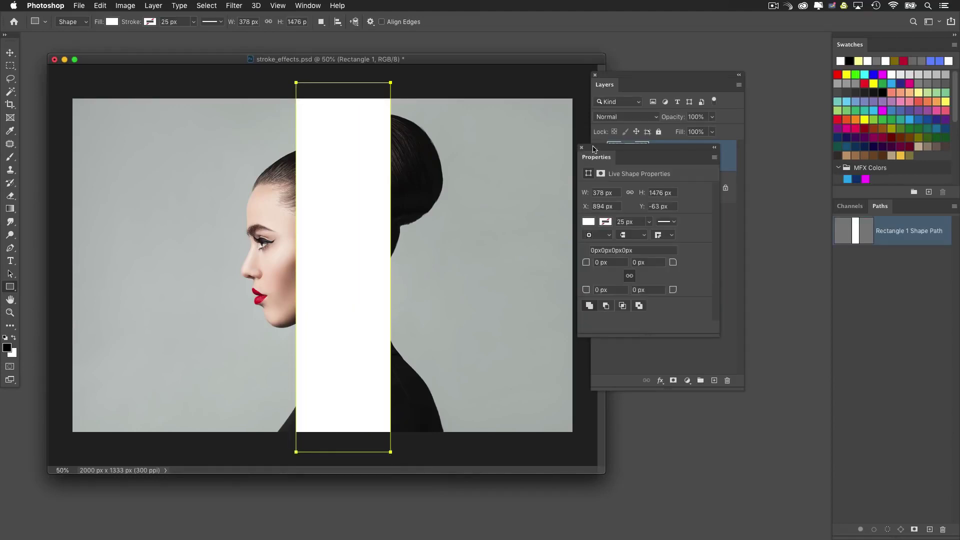
Step: Move the Properties panel clear of the Layers panel, and reposition and shorten the Layers panel
left_click_drag(593, 157, 805, 410)
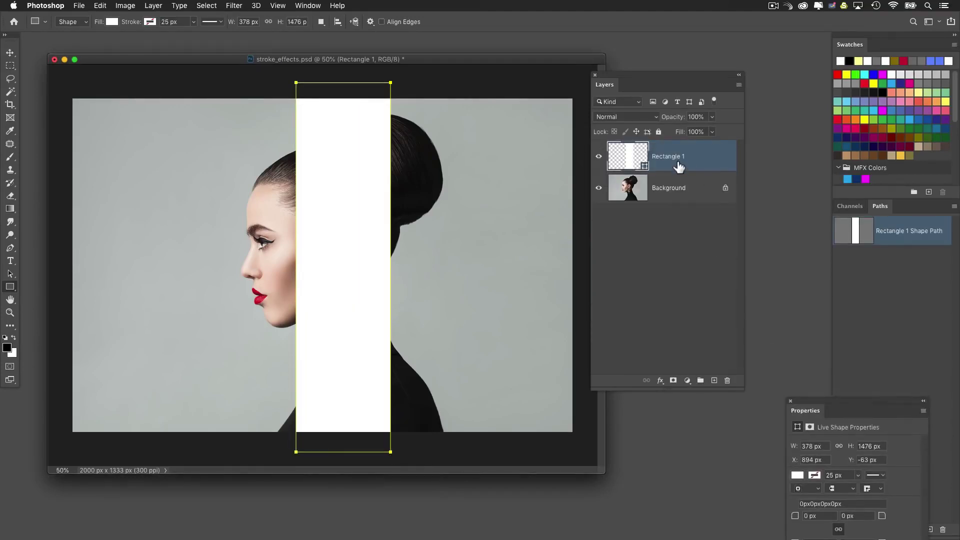
left_click_drag(641, 78, 609, 106)
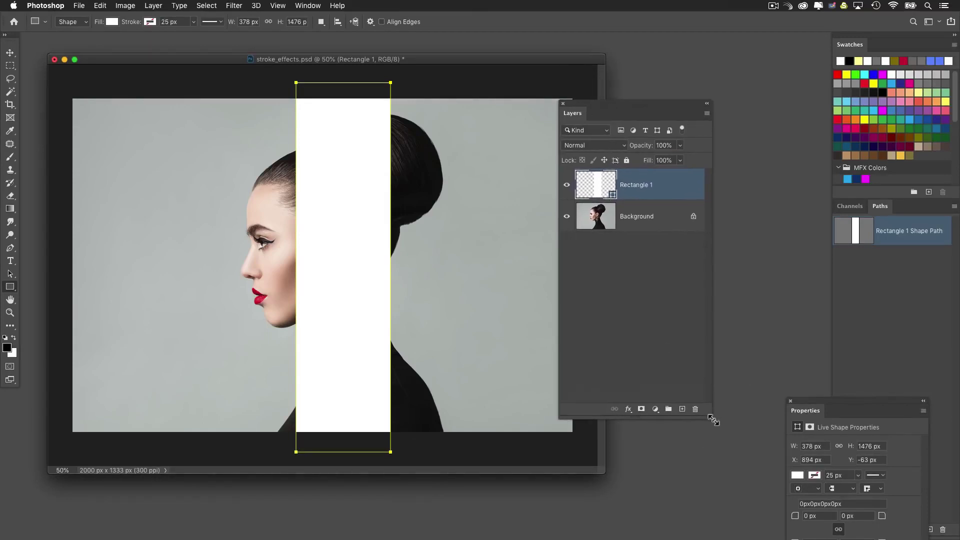
left_click_drag(712, 419, 704, 301)
left_click_drag(622, 113, 613, 118)
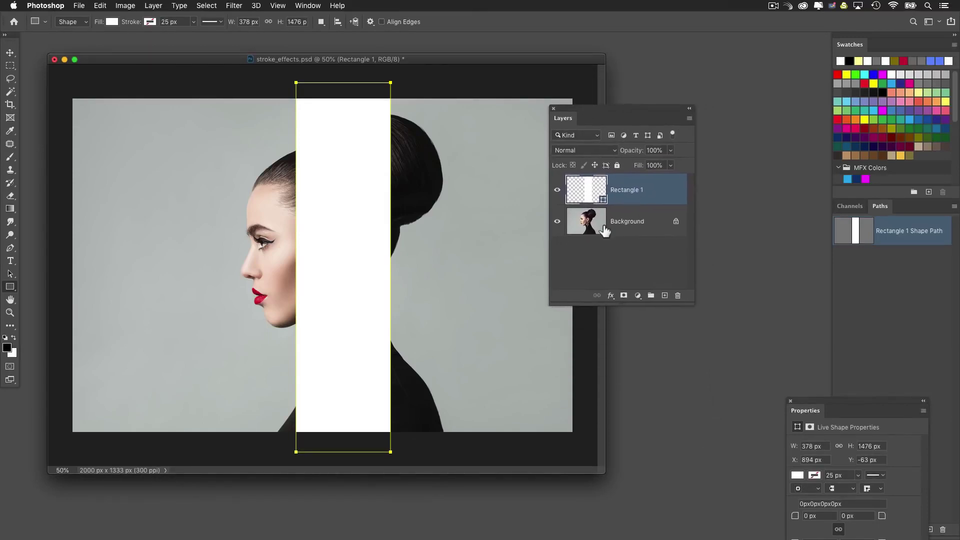
Step: Add a black Stroke effect to the Rectangle 1 layer with position Outside and size 73 px
left_click(611, 296)
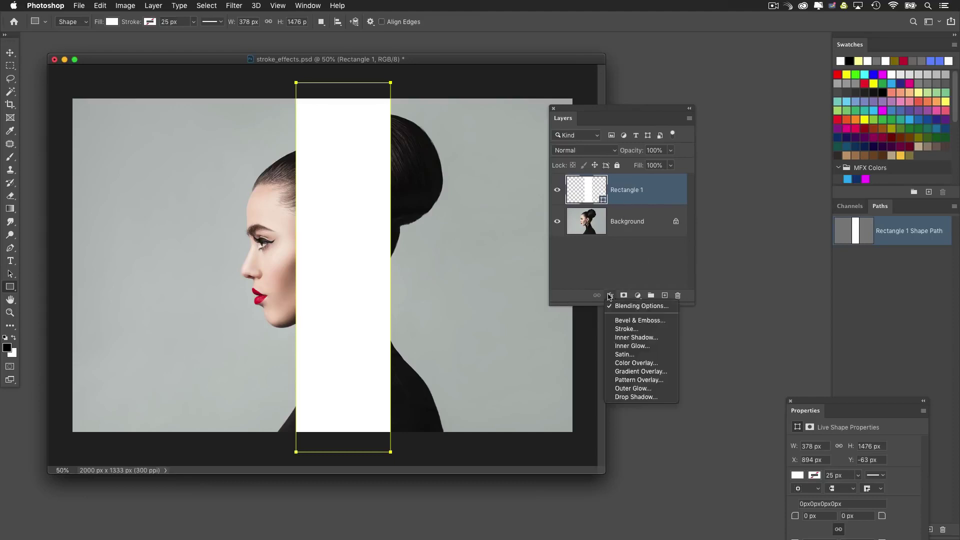
left_click(627, 329)
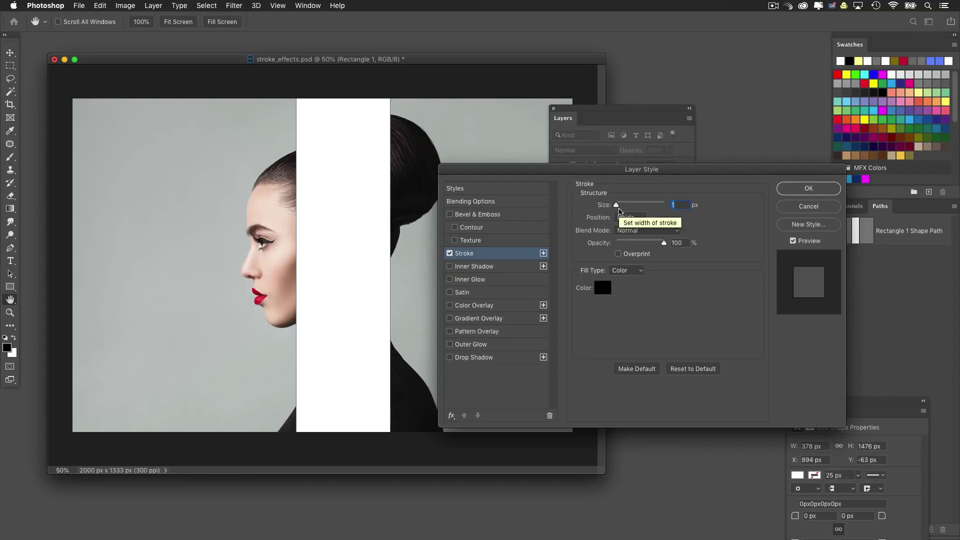
left_click_drag(618, 205, 625, 206)
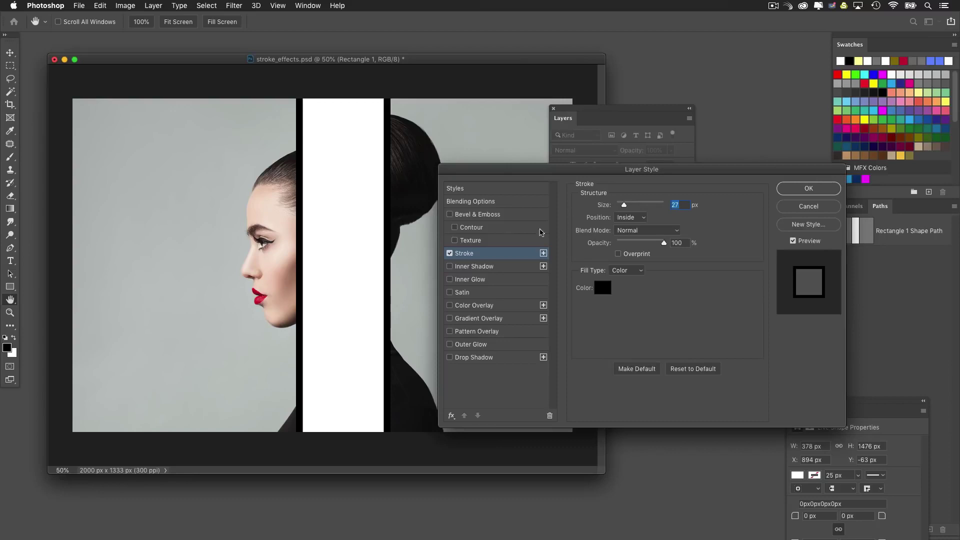
left_click(631, 217)
left_click(633, 208)
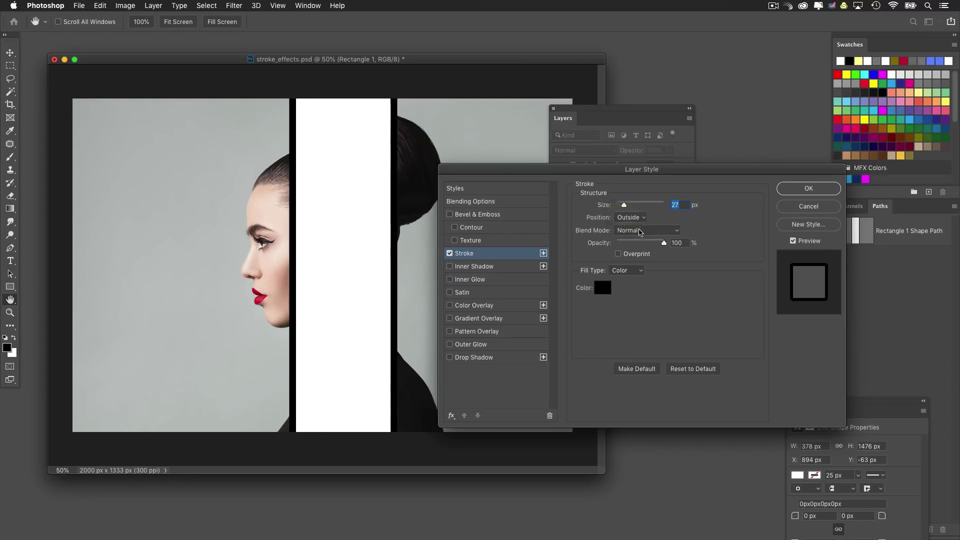
mouse_move(626, 207)
left_mouse_down()
mouse_move(647, 206)
mouse_move(632, 206)
left_mouse_up()
left_click(602, 287)
left_click(729, 223)
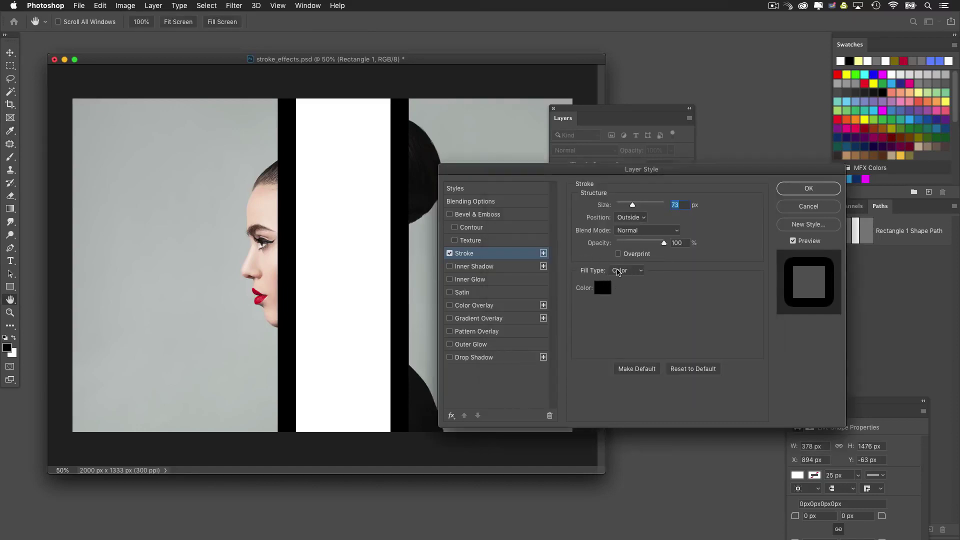
Step: Change the stroke's fill type to Pattern and increase its size to 250 px, keeping the image and settings both in view
left_click(618, 271)
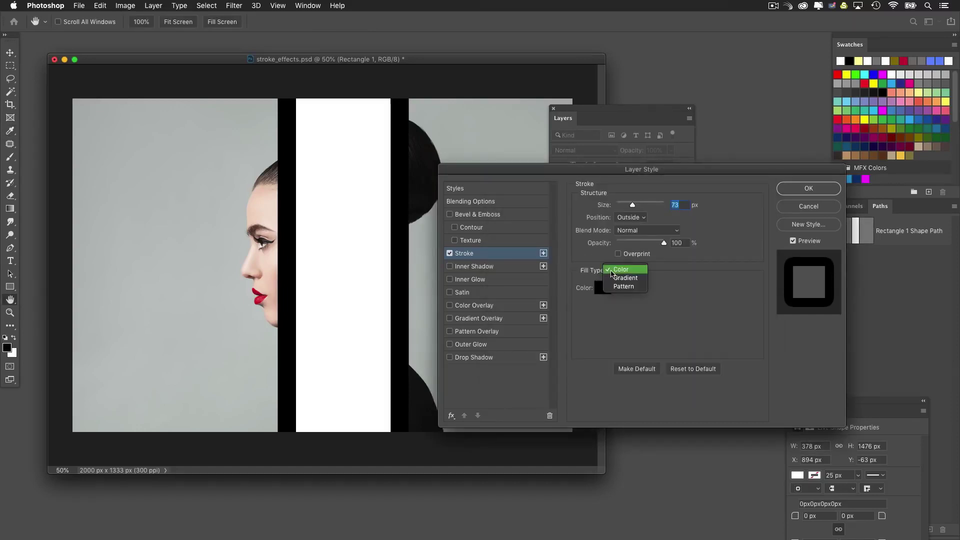
left_click(636, 287)
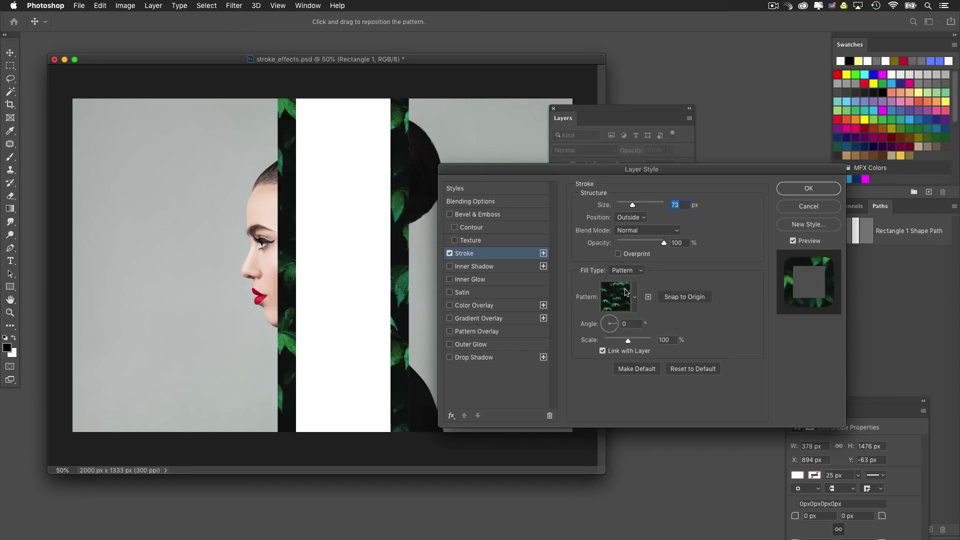
left_click_drag(588, 170, 641, 199)
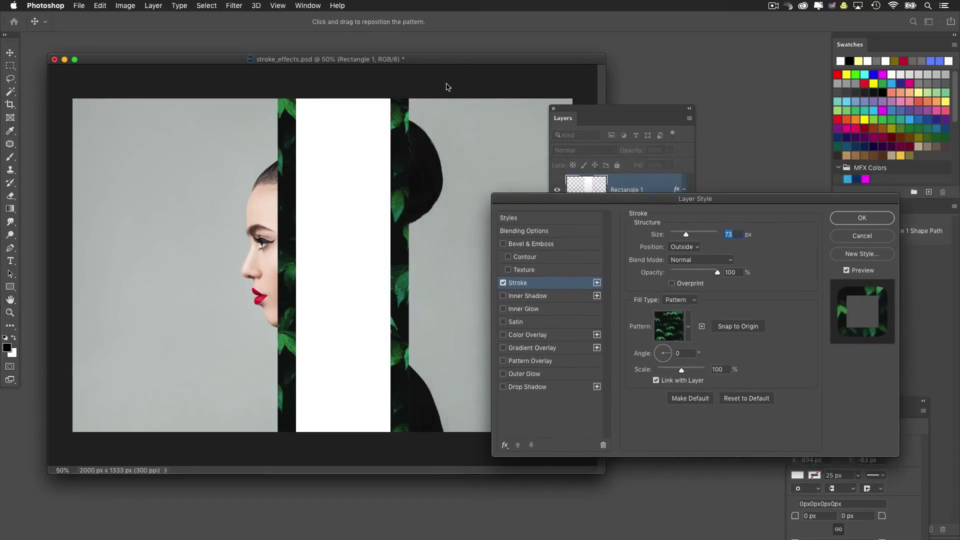
left_click_drag(450, 61, 366, 60)
left_click_drag(523, 197, 476, 145)
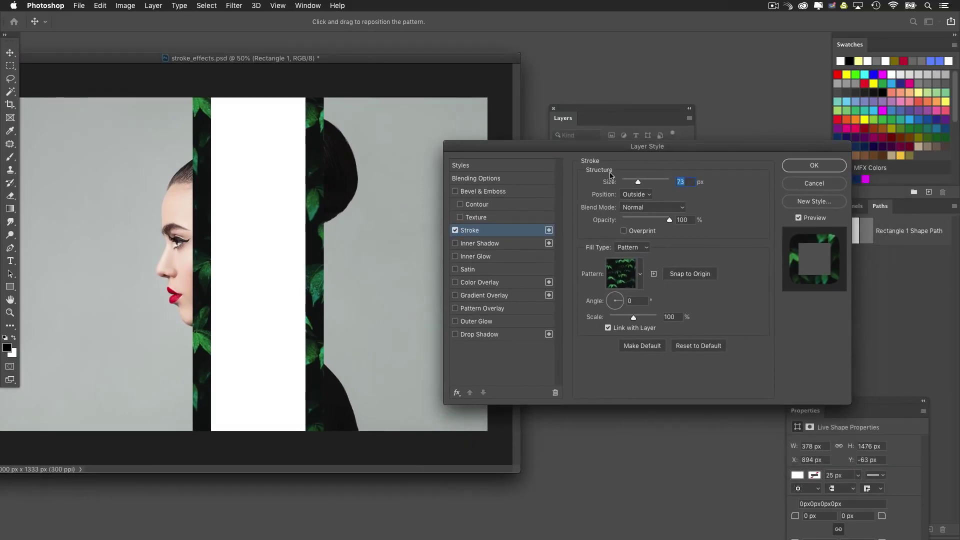
left_click_drag(637, 182, 681, 187)
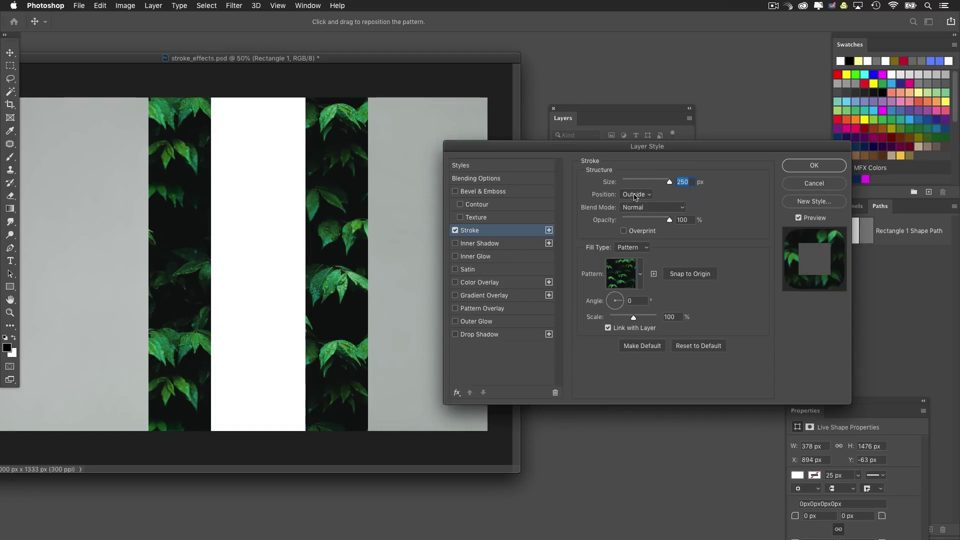
Step: Use the newly defined portrait pattern for the stroke, unlink it from the layer and snap it to the origin
left_click(640, 281)
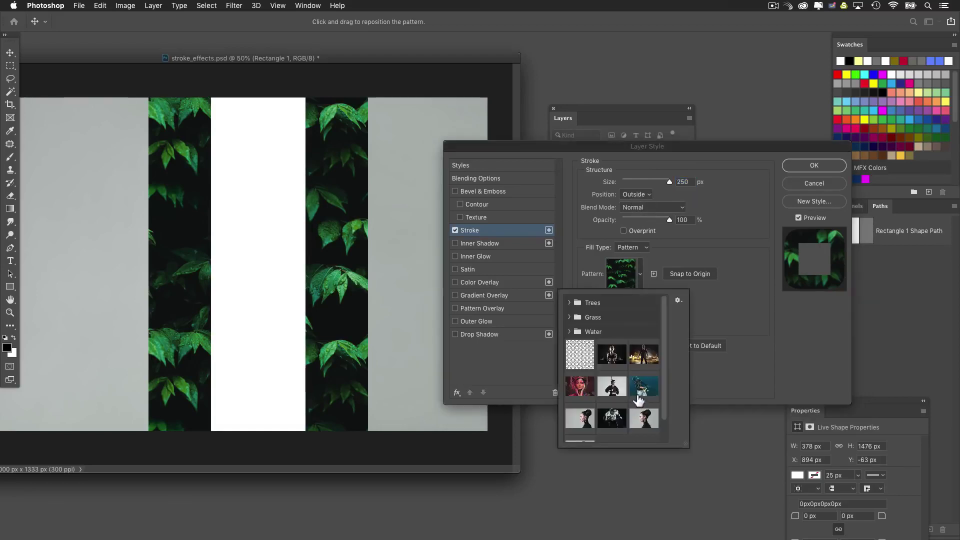
scroll(638, 400, "down", 3)
left_click(580, 426)
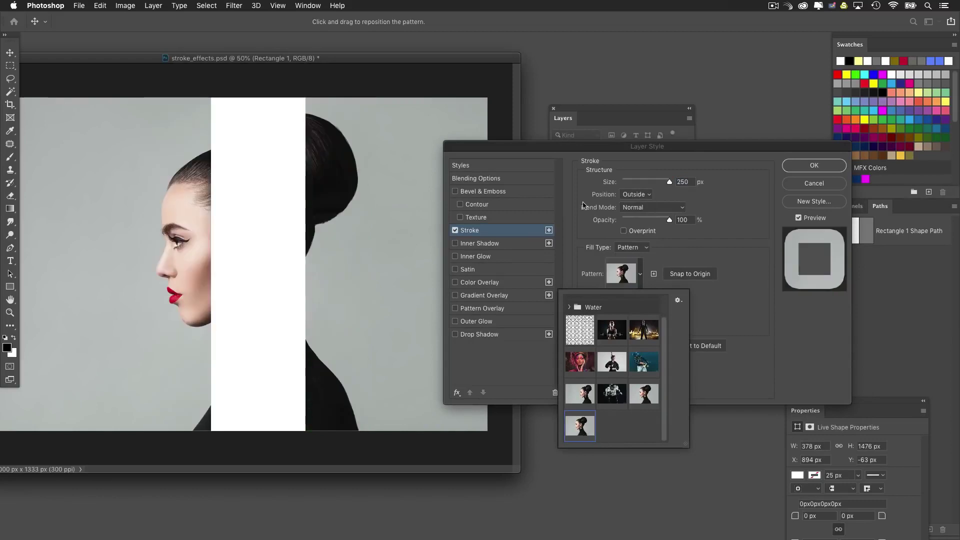
left_click(595, 158)
left_click(678, 278)
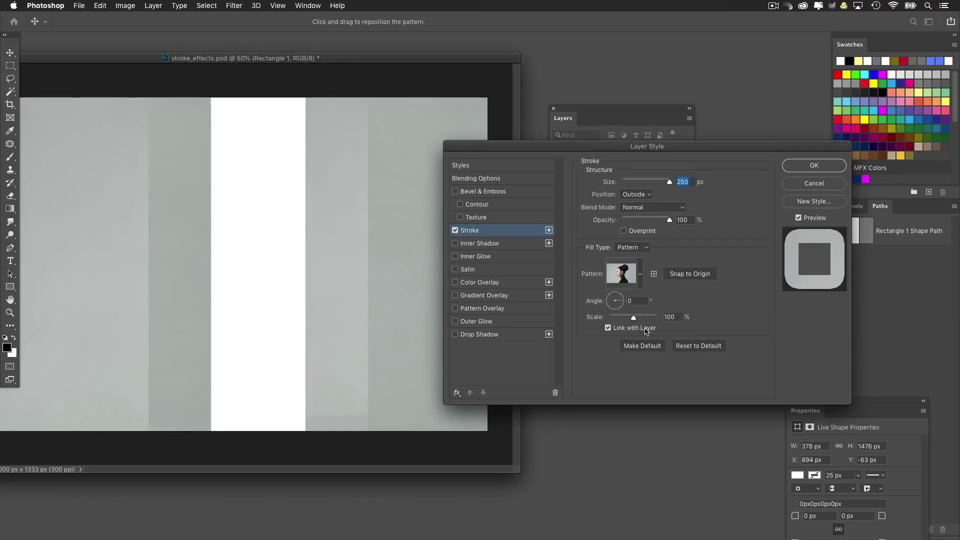
left_click(608, 328)
left_click(691, 277)
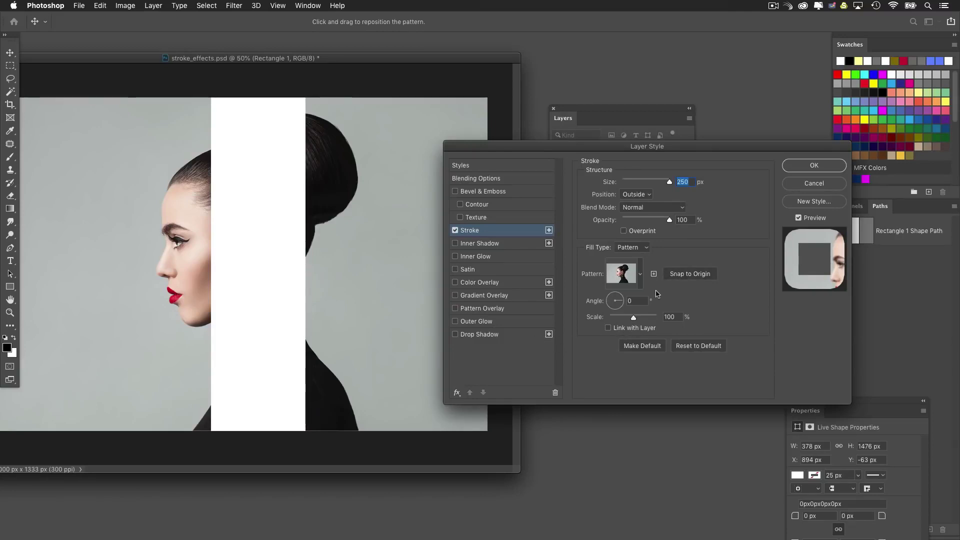
Step: Shift the stroke's pattern freely within the image and snap it back to the origin
left_click_drag(488, 148, 505, 149)
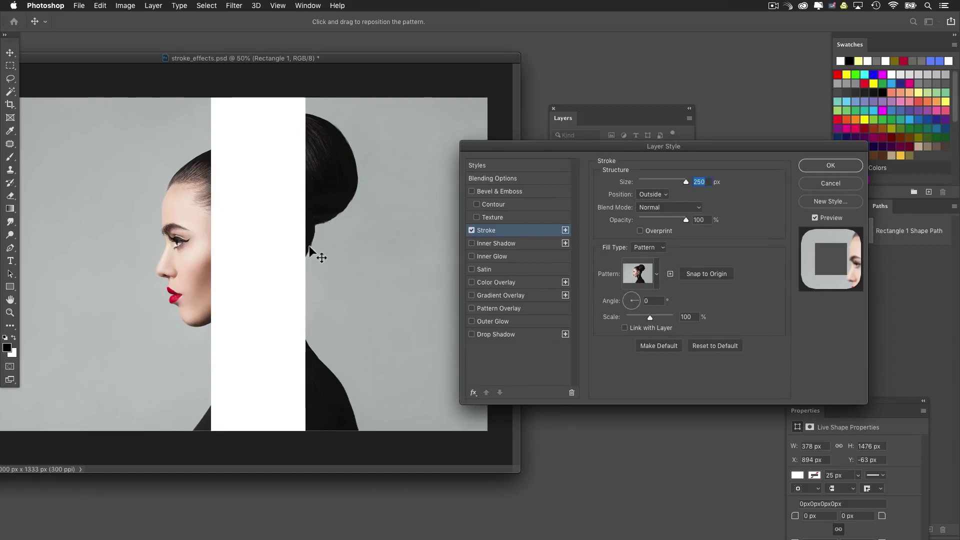
mouse_move(312, 245)
left_mouse_down()
mouse_move(322, 232)
mouse_move(353, 243)
mouse_move(297, 265)
mouse_move(319, 222)
mouse_move(397, 257)
mouse_move(412, 295)
mouse_move(273, 252)
mouse_move(389, 247)
mouse_move(313, 247)
mouse_move(358, 247)
mouse_move(351, 257)
mouse_move(293, 257)
mouse_move(278, 231)
mouse_move(315, 275)
left_mouse_up()
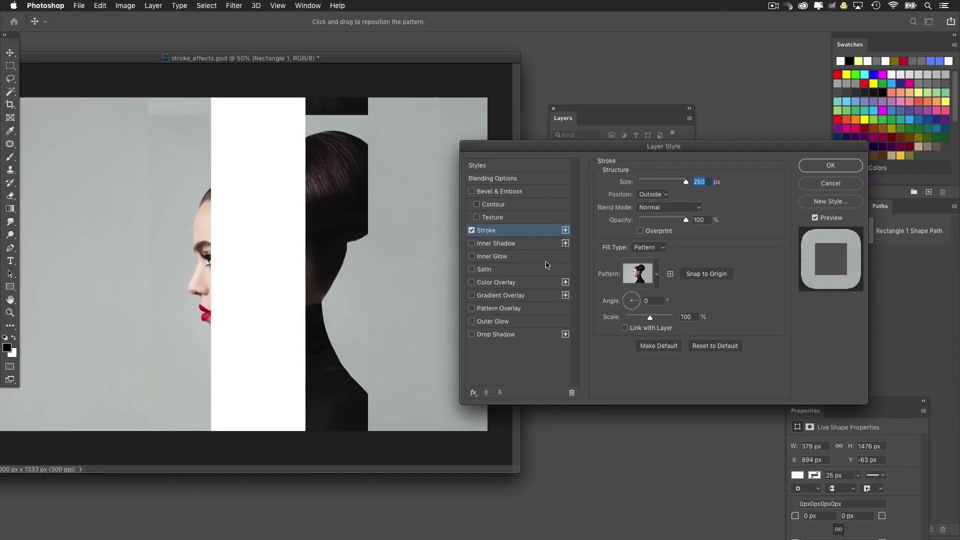
left_click(698, 274)
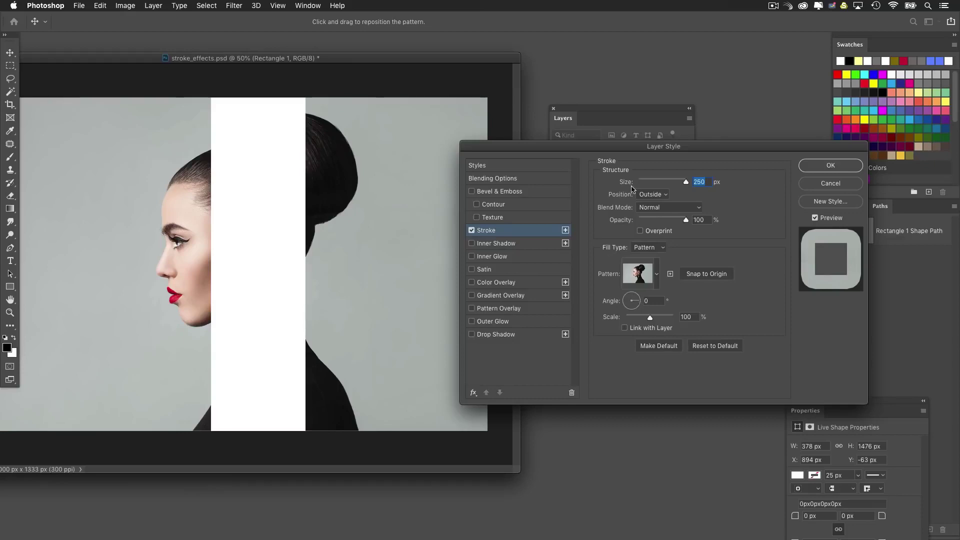
Step: Add a second Stroke effect above the first, set its size to 175 px and shift its pattern slightly
left_click_drag(613, 149, 583, 162)
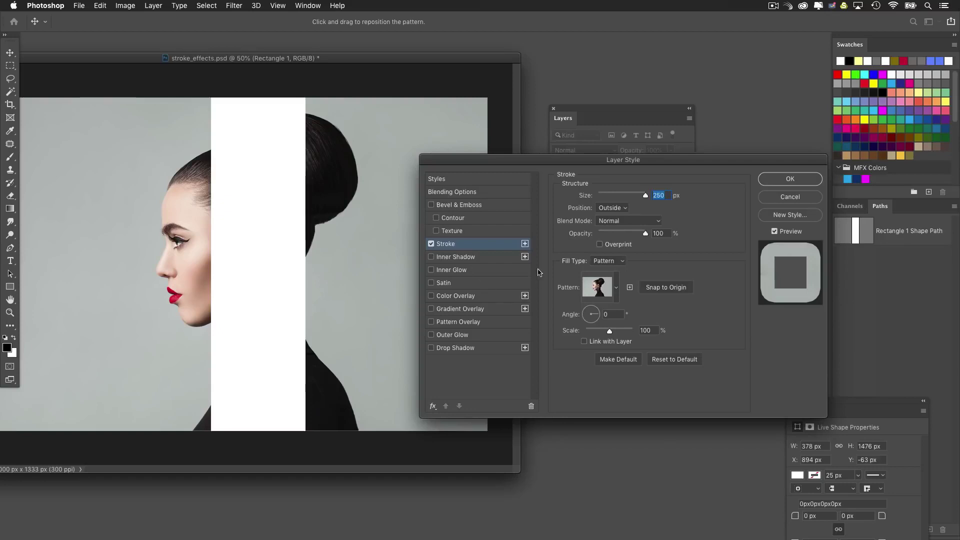
left_click(525, 244)
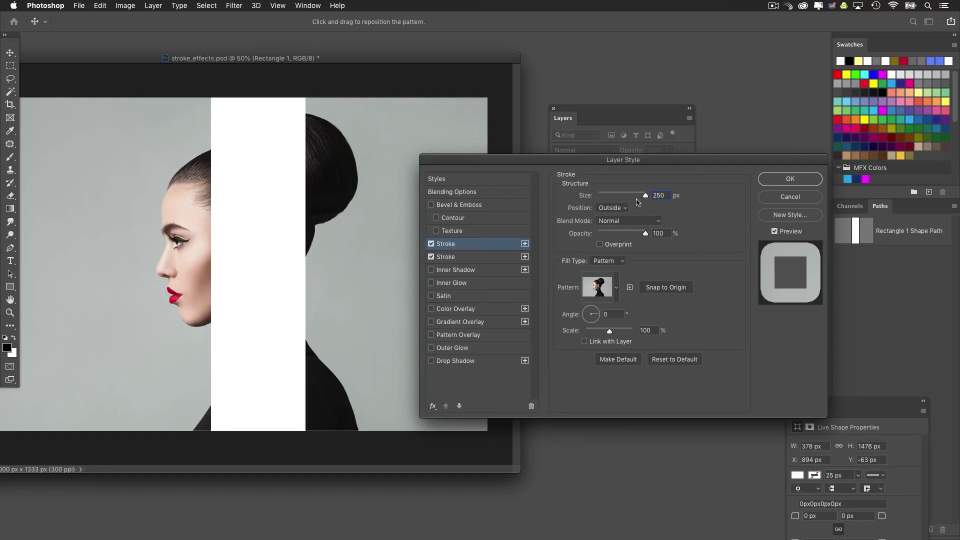
left_click_drag(631, 196, 633, 196)
type("175")
key("BackSpace")
mouse_move(380, 235)
left_mouse_down()
mouse_move(350, 225)
mouse_move(356, 244)
mouse_move(364, 231)
left_mouse_up()
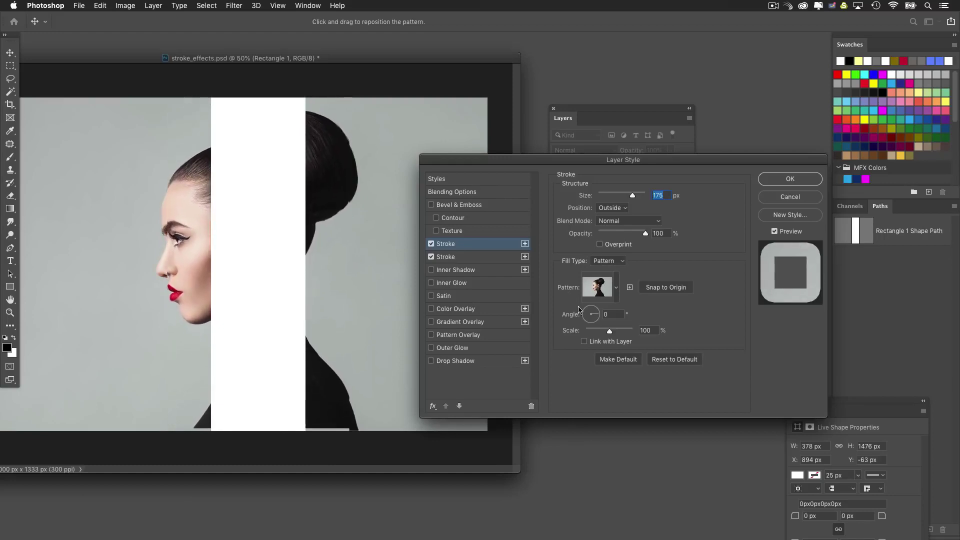
Step: Set the second stroke's pattern scale to 105% and its size to 144 px, repositioning the pattern so the face slices offset
mouse_move(609, 331)
left_mouse_down()
mouse_move(627, 332)
mouse_move(617, 334)
left_mouse_up()
type("105")
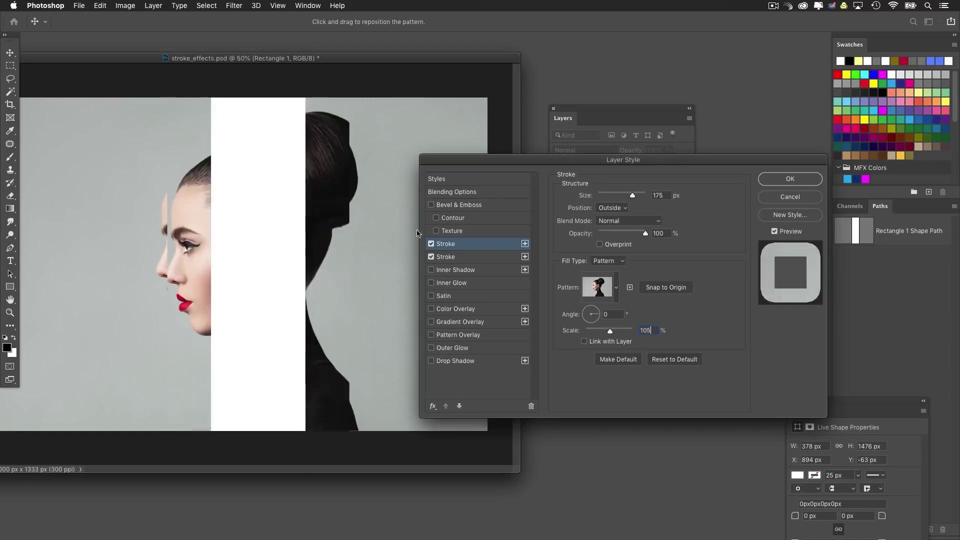
mouse_move(352, 236)
left_mouse_down()
mouse_move(344, 231)
mouse_move(354, 241)
left_mouse_up()
left_click_drag(631, 197, 627, 197)
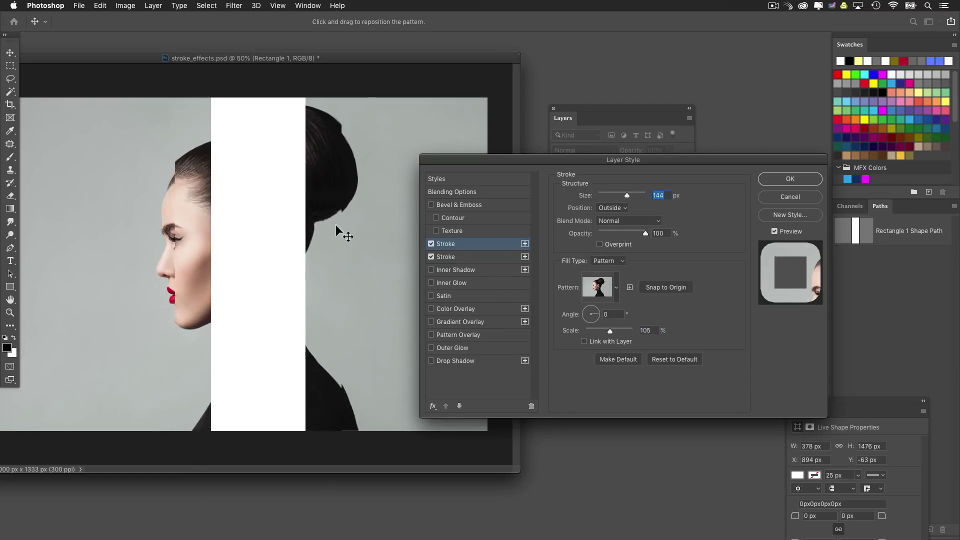
left_click_drag(257, 246, 262, 240)
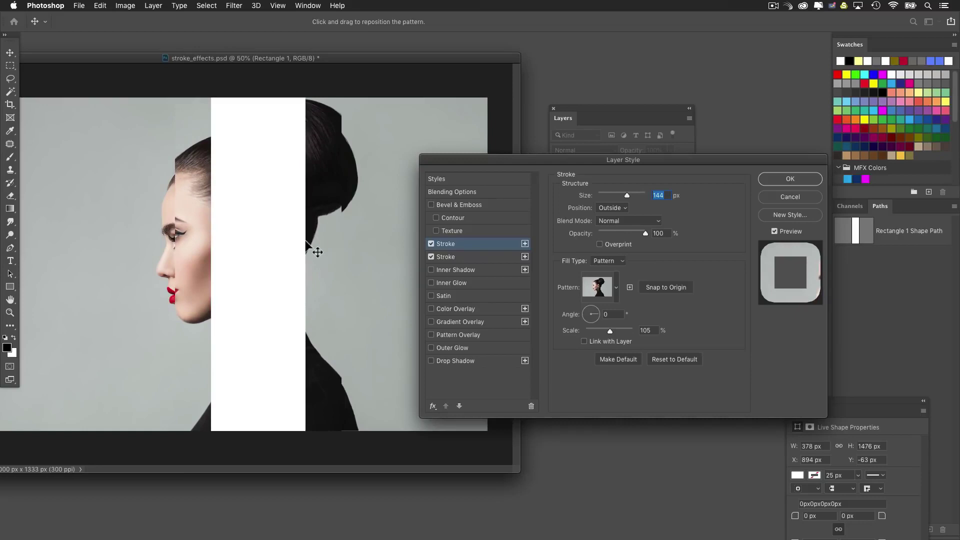
Step: Add a third Stroke effect with size 65 px and pattern scale 150%, and reposition its pattern to show the enlarged face
left_click(524, 244)
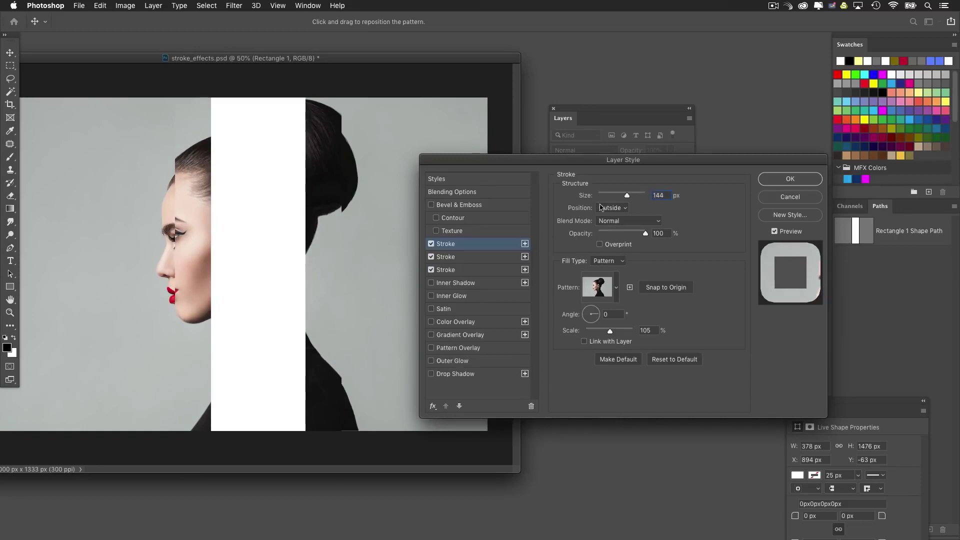
left_click_drag(623, 197, 614, 199)
left_click_drag(232, 203, 250, 207)
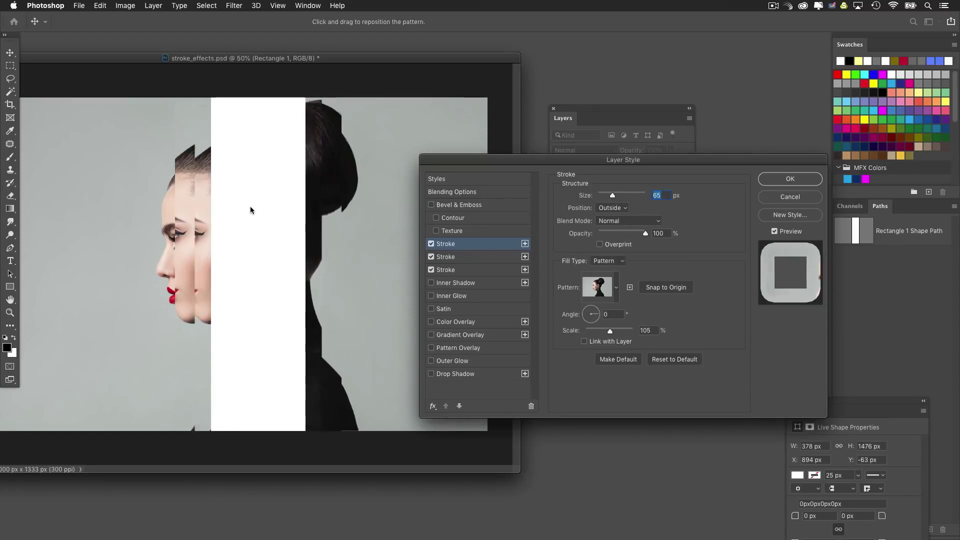
double_click(655, 330)
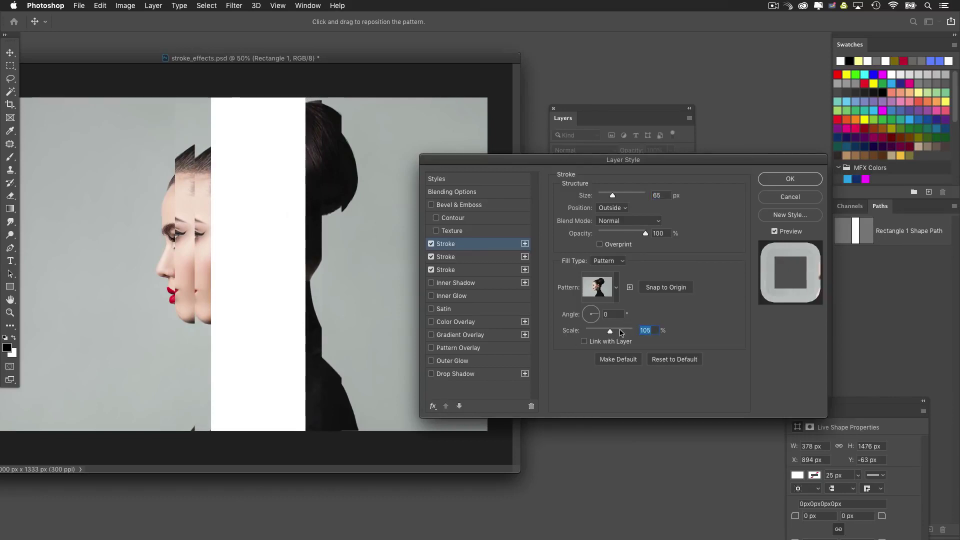
type("150")
left_click_drag(302, 293, 229, 218)
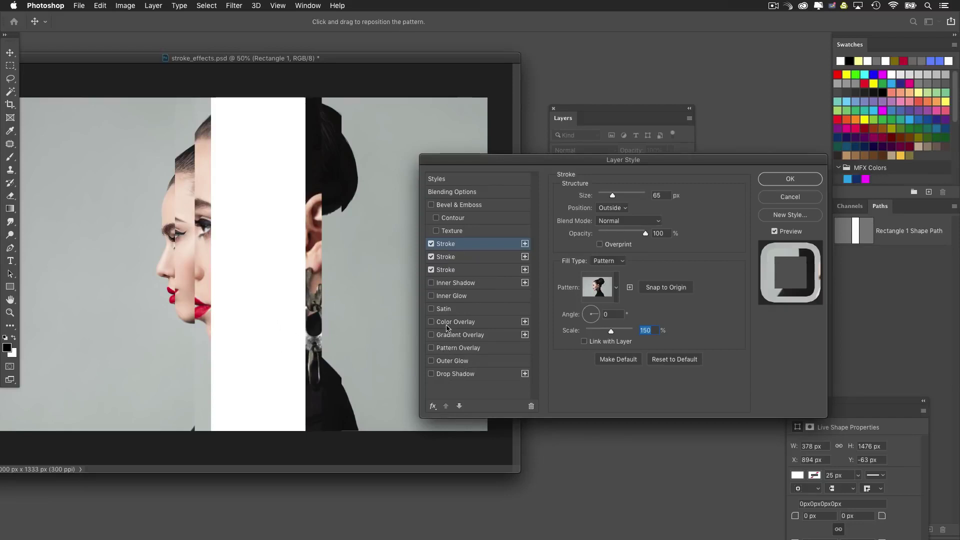
Step: Add a Pattern Overlay using the portrait pattern, unlink it from the layer, snap it to the origin and apply the layer style
left_click(454, 348)
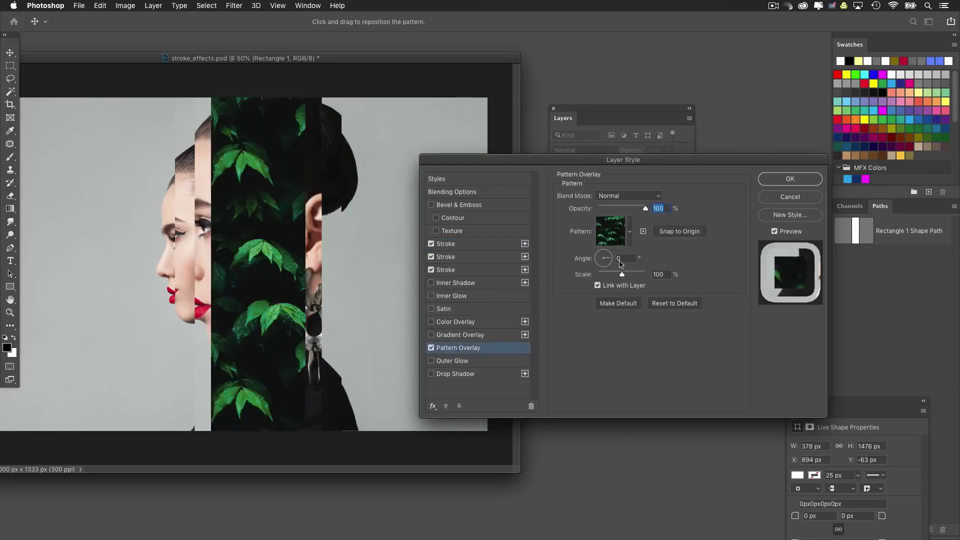
left_click(630, 234)
left_click(575, 390)
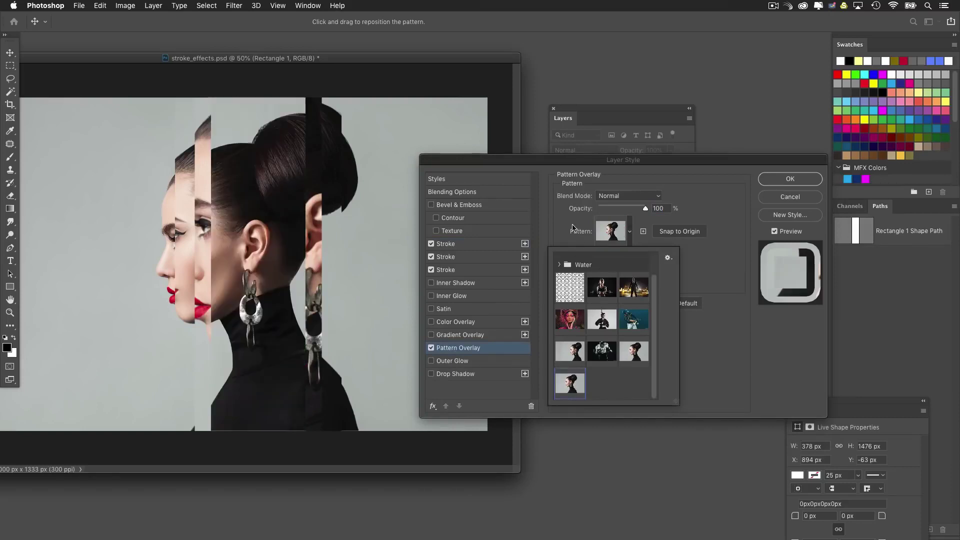
left_click(619, 215)
left_click(608, 286)
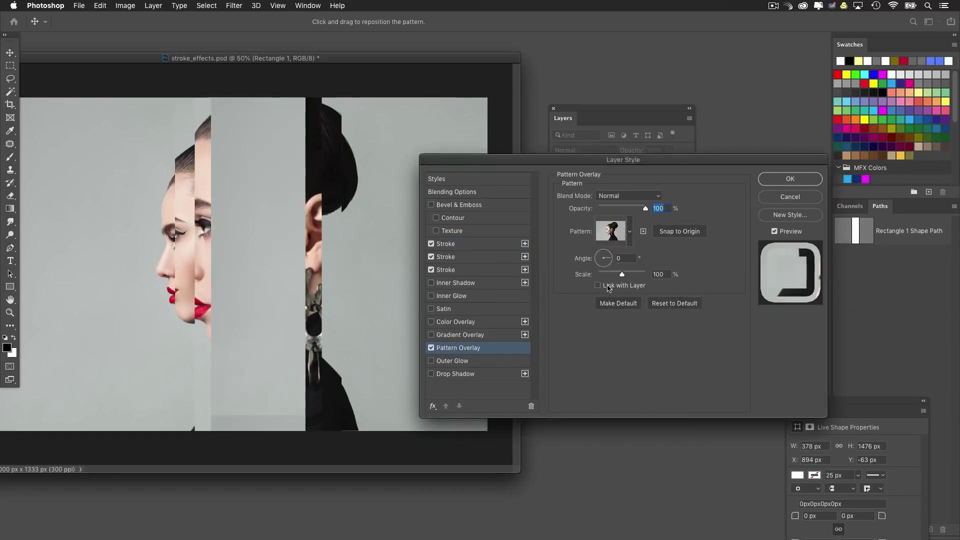
left_click(671, 232)
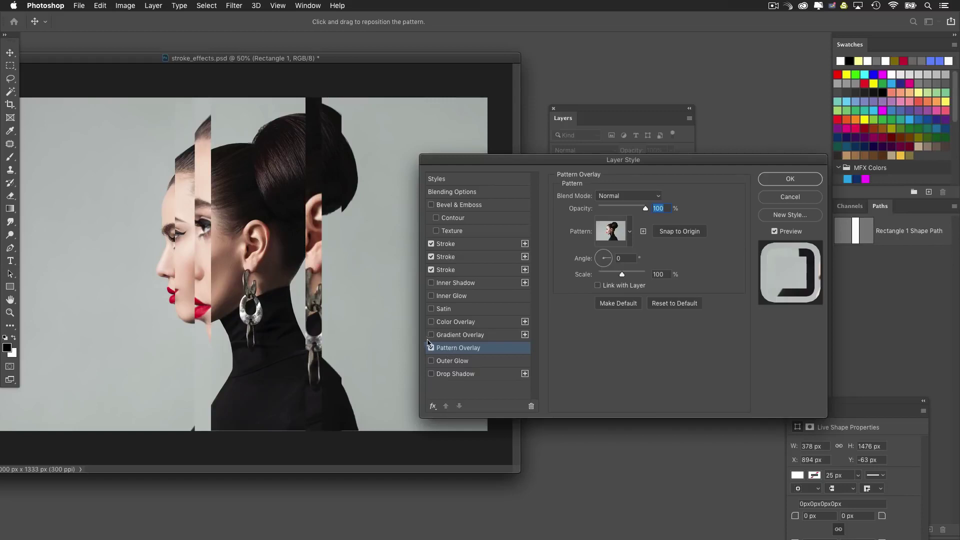
left_click(778, 175)
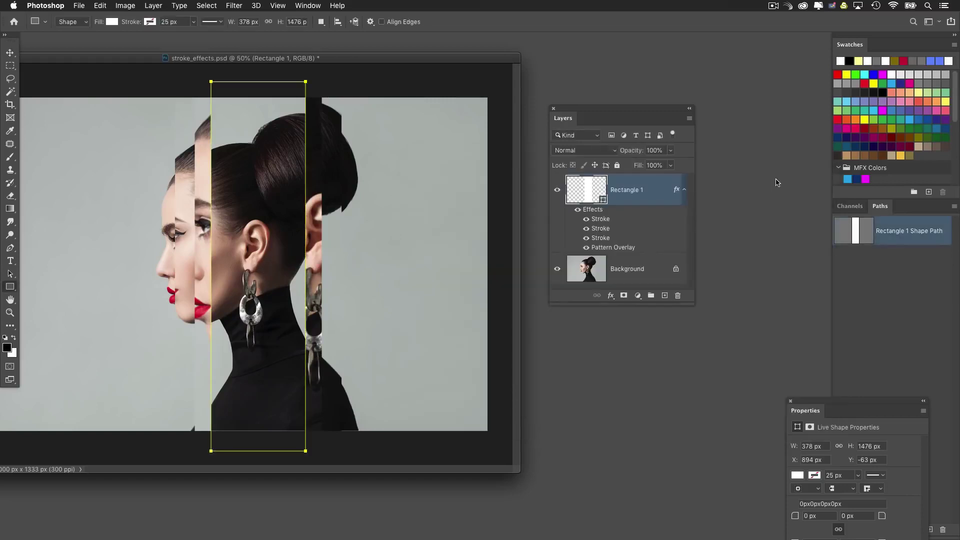
Step: Move the Rectangle 1 shape over the portrait to about X 930 px, Y -122 px
left_click(10, 53)
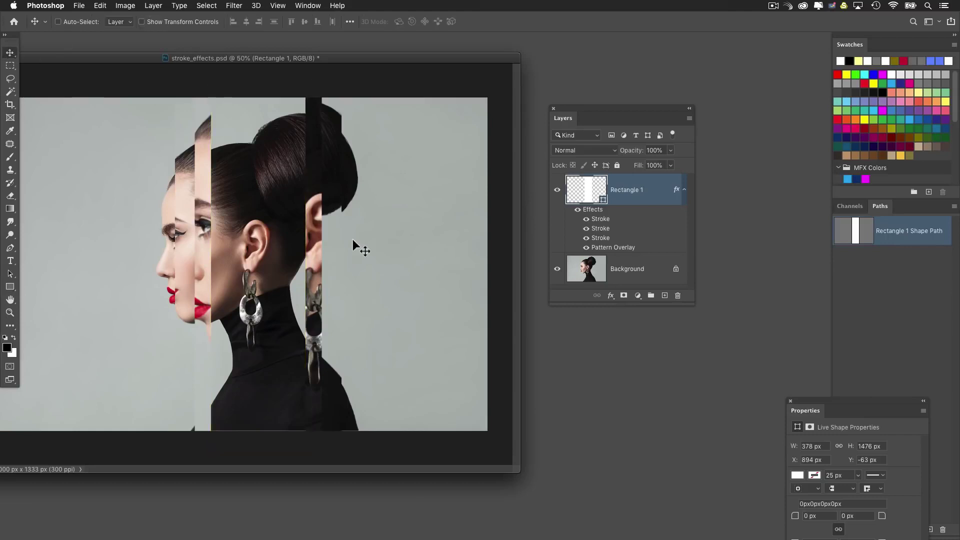
left_click_drag(329, 299, 254, 284)
Step: Add a fourth Stroke effect to Rectangle 1 and set the lowest stroke's position to Inside
double_click(655, 195)
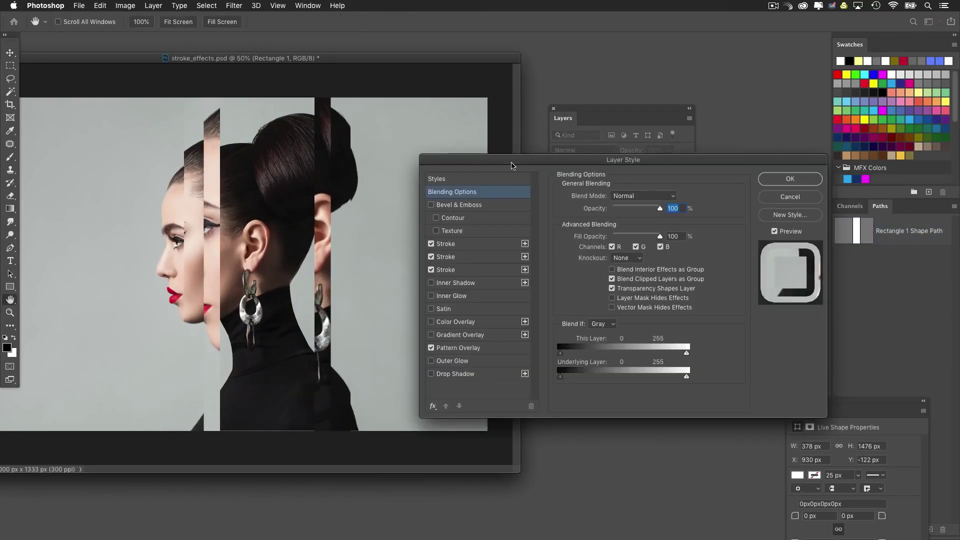
left_click_drag(511, 164, 479, 145)
left_click(497, 256)
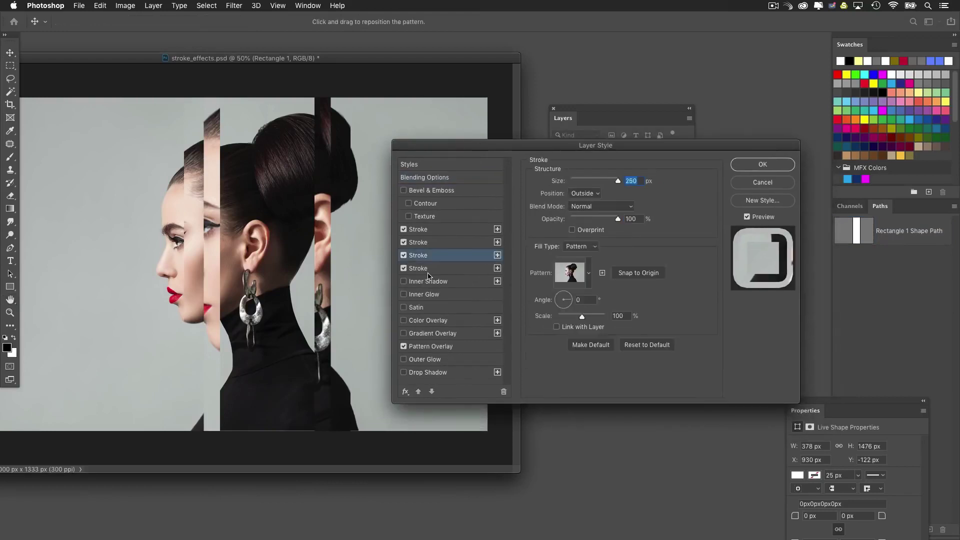
left_click(421, 269)
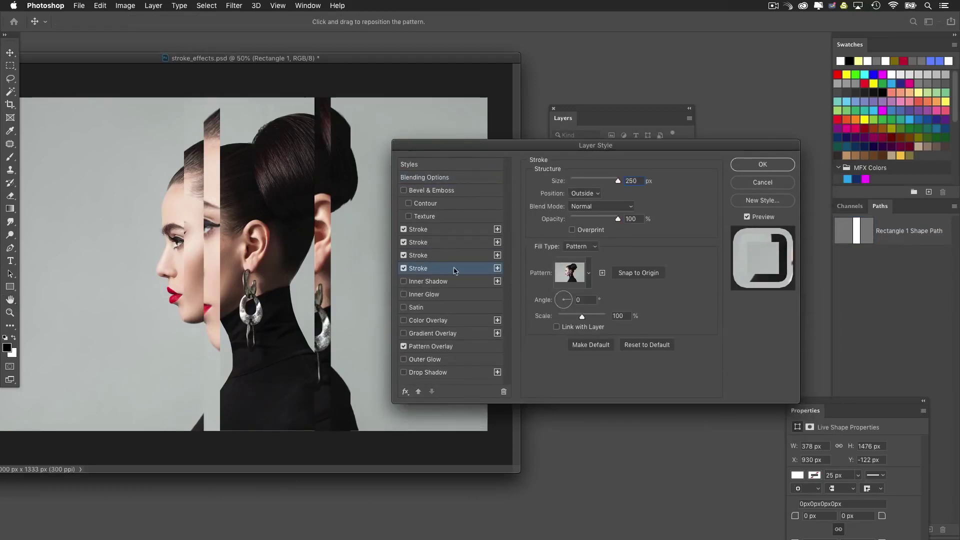
left_click(591, 197)
left_click(586, 203)
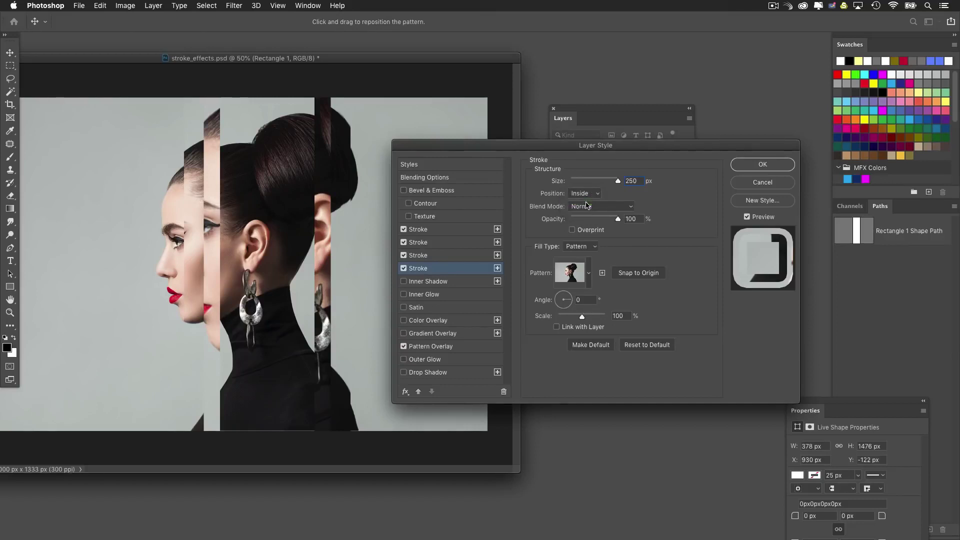
Step: Set the inside stroke's size to 117 px and pattern scale to 125%, reposition its pattern over the face and apply the style
left_click_drag(600, 183, 578, 184)
left_click_drag(264, 283, 271, 286)
type("125")
mouse_move(333, 287)
left_mouse_down()
mouse_move(293, 246)
mouse_move(302, 235)
left_mouse_up()
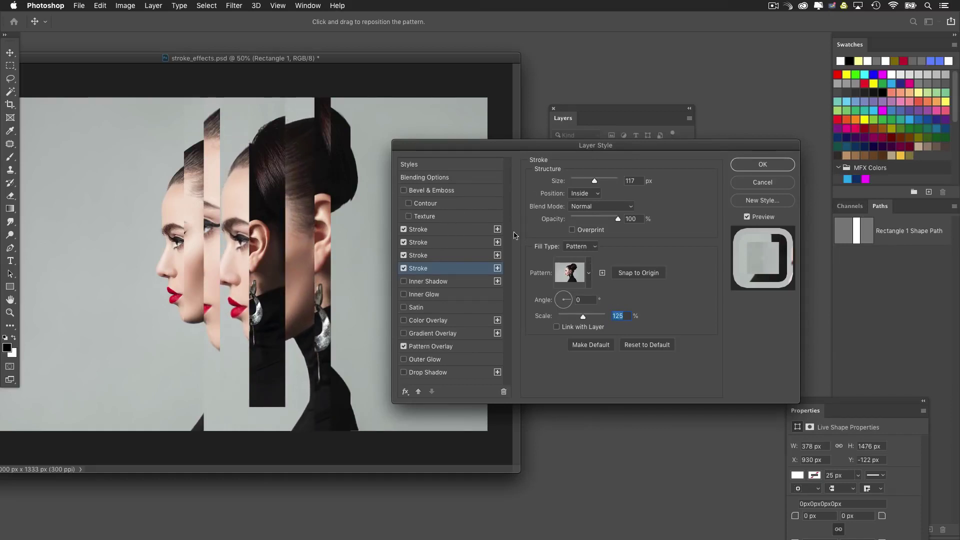
left_click(762, 164)
Step: Move the rectangle to about X 1000 px and stretch its height to about 2183 px so it extends past the canvas
left_click_drag(350, 265, 367, 250)
key("ctrl+t")
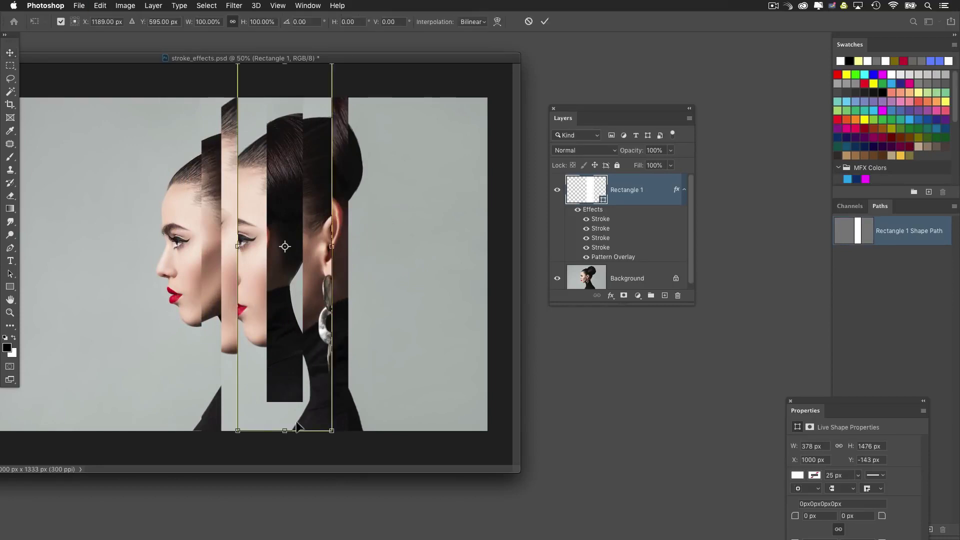
left_click_drag(292, 433, 275, 529)
key("Return")
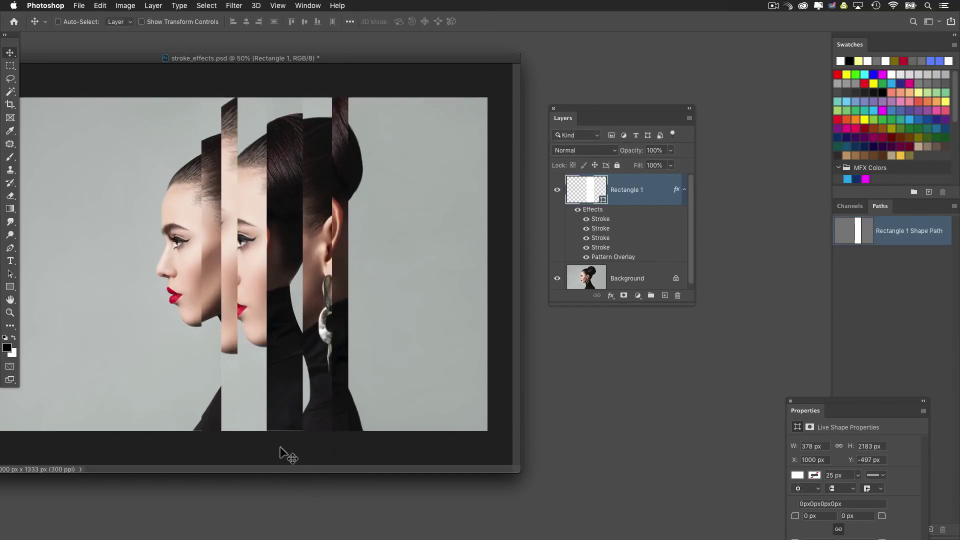
Step: Enlarge the document window around the canvas and slide the rectangle across the portrait to about X 622 px, Y -495 px
key("super+minus")
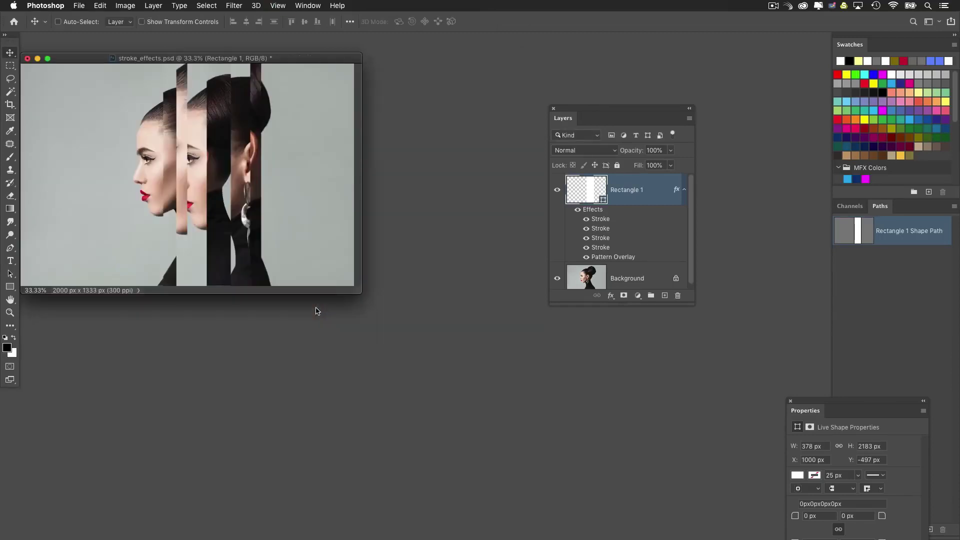
left_click_drag(364, 304, 453, 459)
left_click_drag(271, 254, 271, 214)
left_click_drag(277, 260, 215, 293)
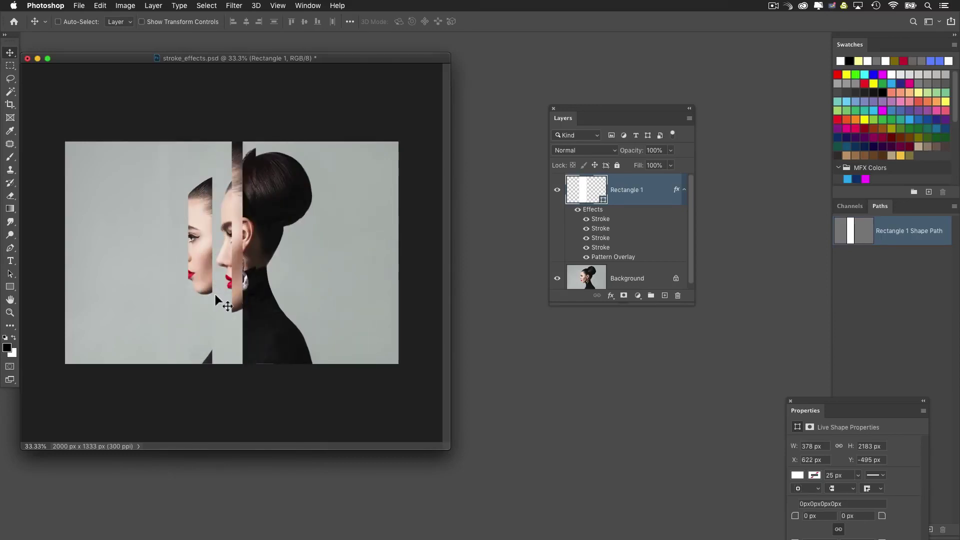
Step: Enlarge the Layers panel and move the rectangle to about X 908 px, Y -479 px
key("super+plus")
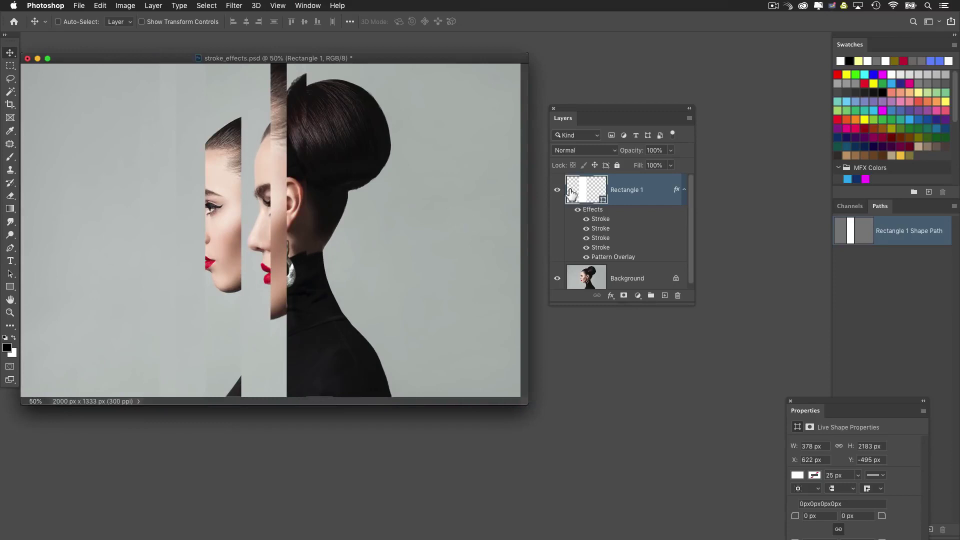
left_click_drag(675, 293, 755, 373)
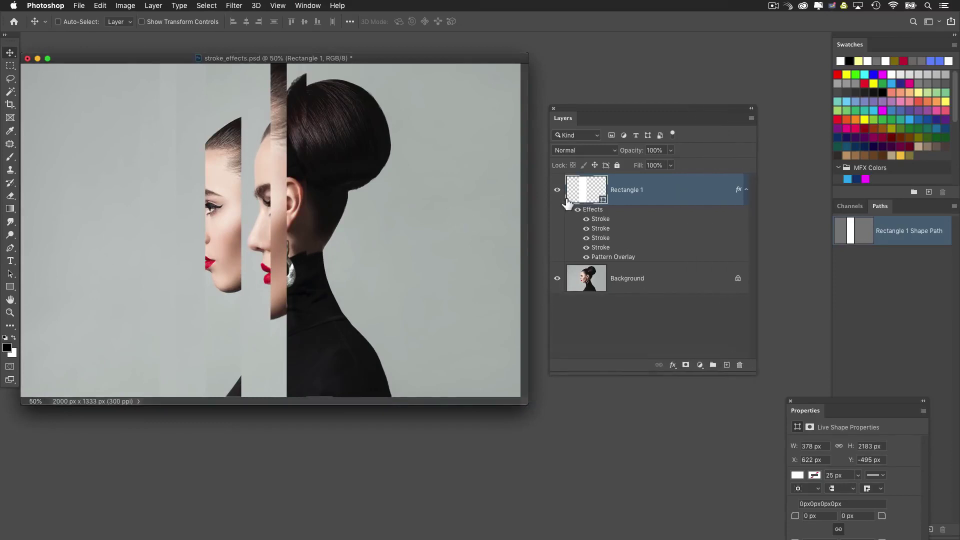
left_click_drag(384, 201, 456, 205)
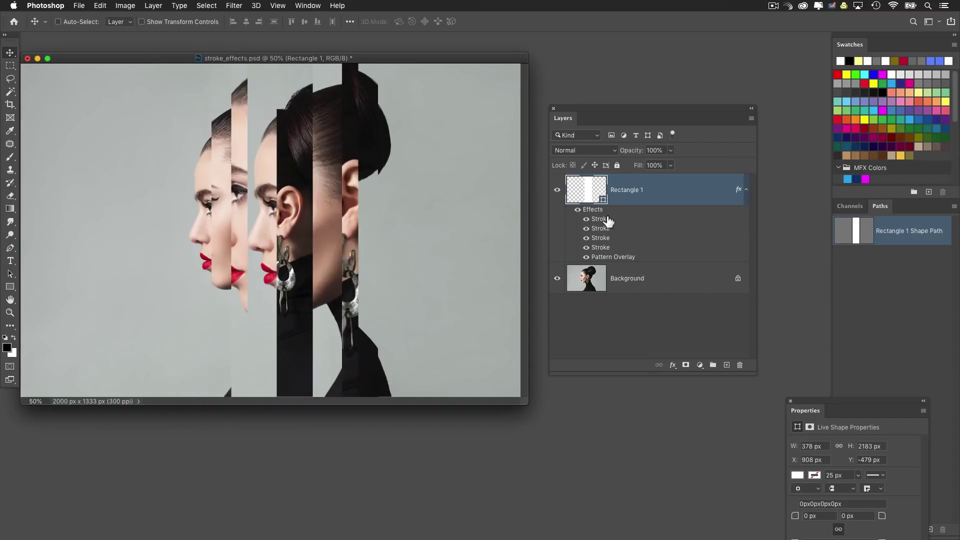
Step: Set the 144 px outside stroke's pattern scale to 150%, reposition its pattern over the portrait and apply the style
double_click(607, 233)
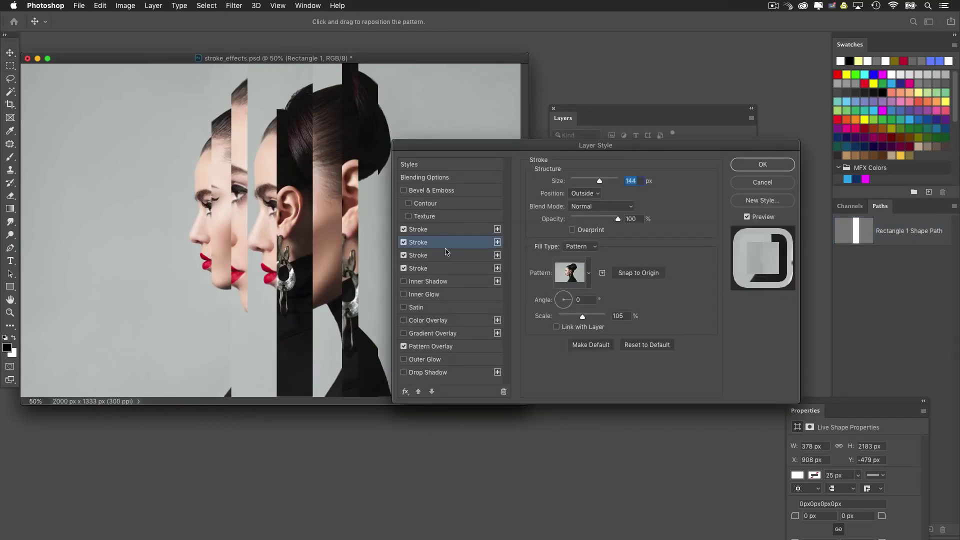
left_click_drag(344, 230, 357, 227)
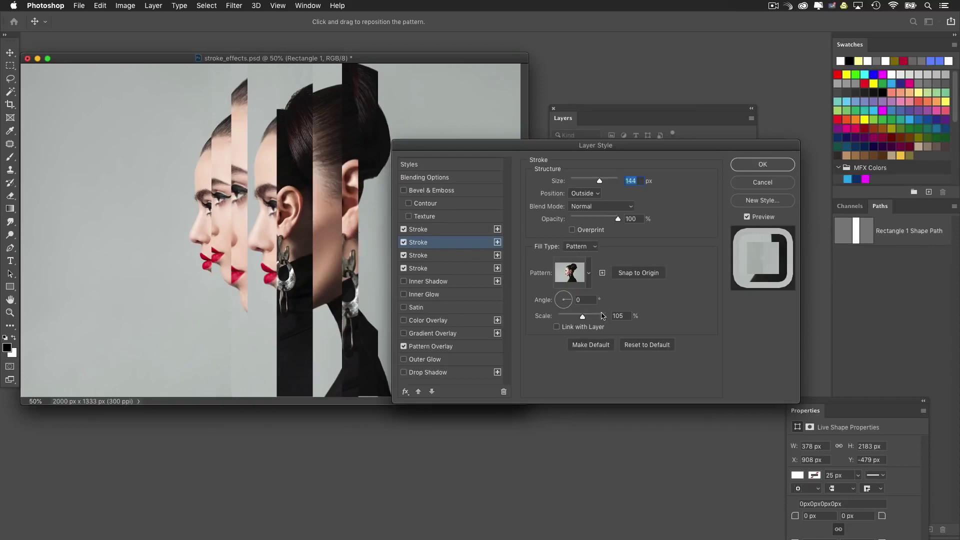
left_click_drag(585, 320, 582, 318)
mouse_move(326, 226)
left_mouse_down()
mouse_move(443, 254)
mouse_move(460, 247)
left_mouse_up()
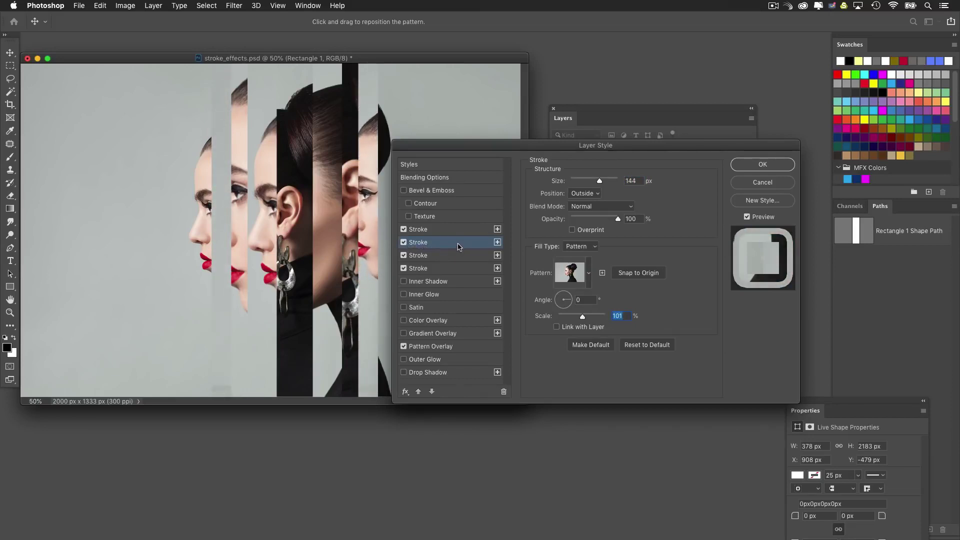
type("150")
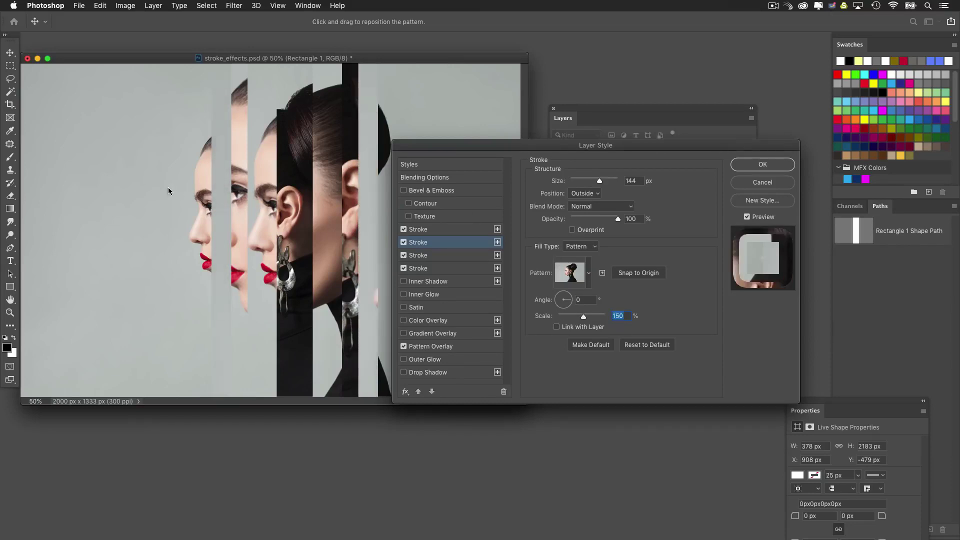
left_click_drag(139, 181, 79, 87)
mouse_move(191, 173)
left_mouse_down()
mouse_move(175, 171)
mouse_move(204, 168)
mouse_move(233, 201)
left_mouse_up()
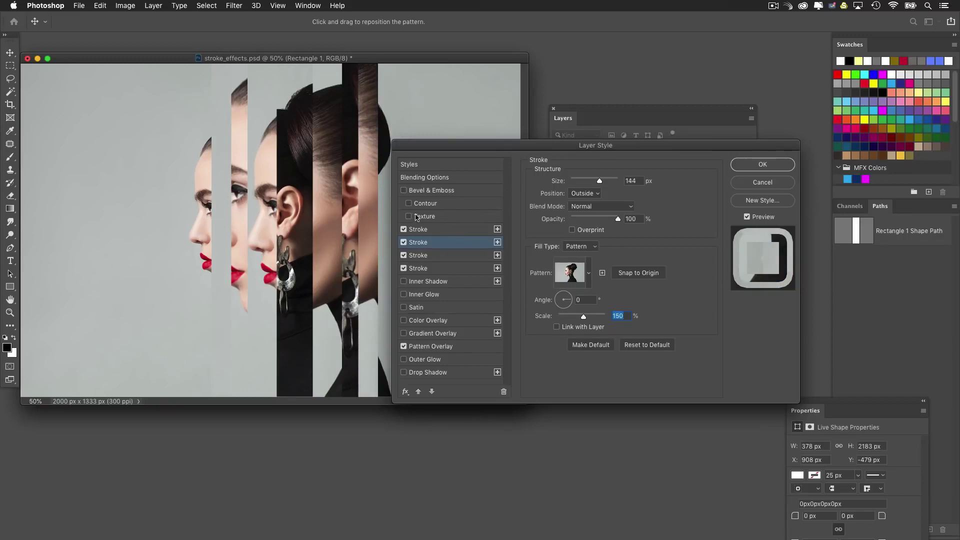
left_click(755, 165)
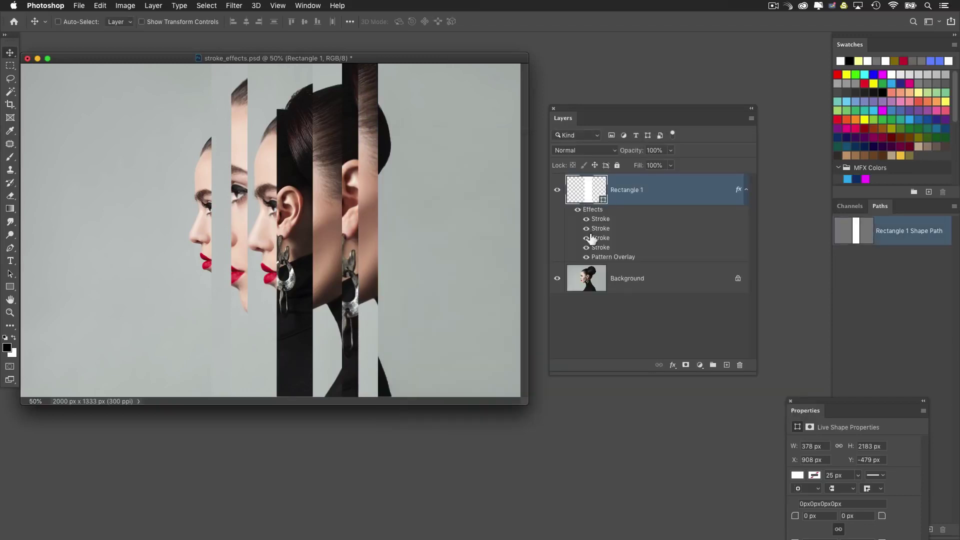
Step: Enlarge the document window, hide the rectangle layer and add a white letter v in 25 pt Futura Book in front of the face
left_click_drag(521, 408, 609, 469)
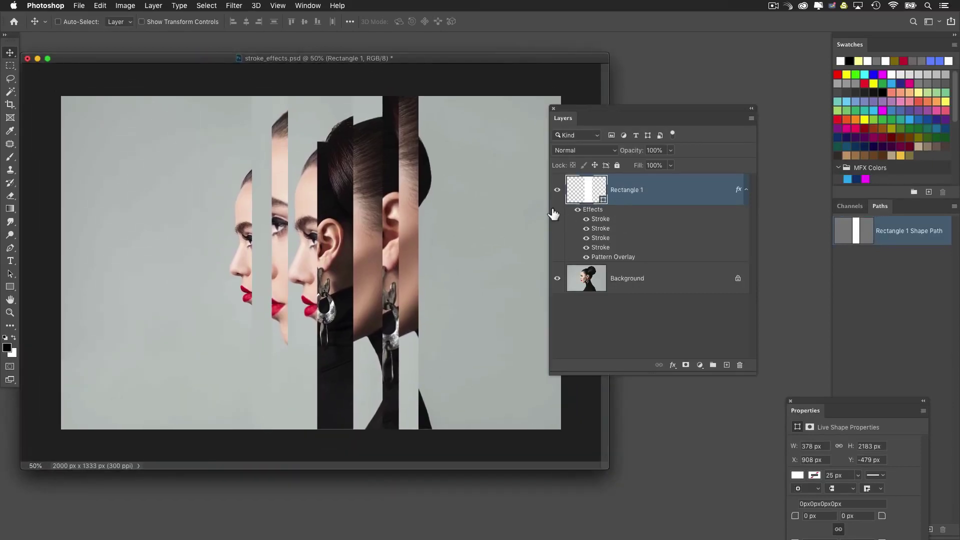
left_click(557, 190)
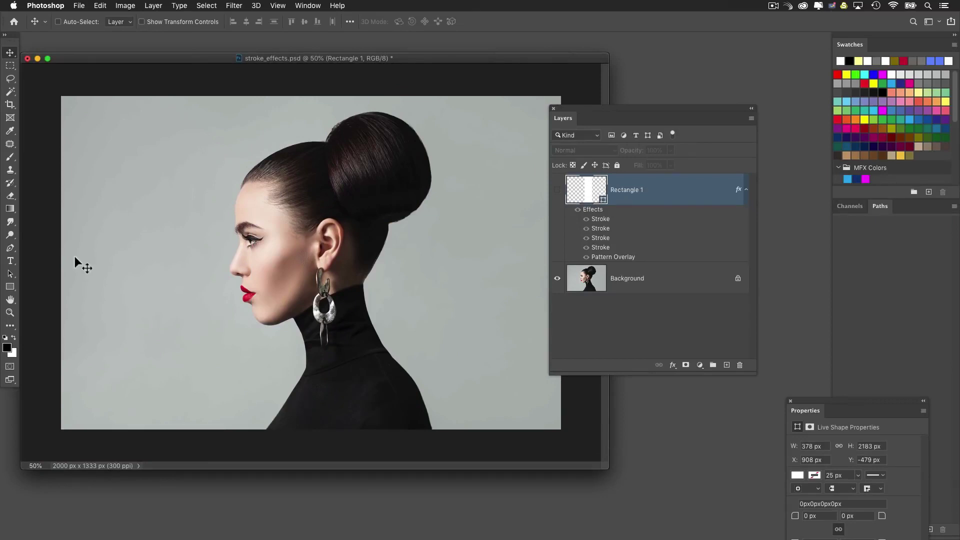
left_click(11, 261)
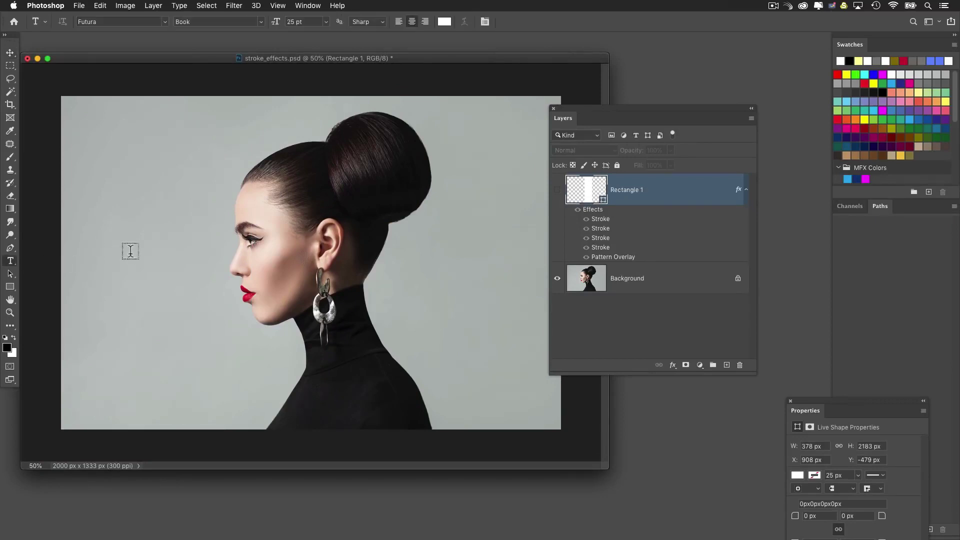
left_click(210, 268)
type("V")
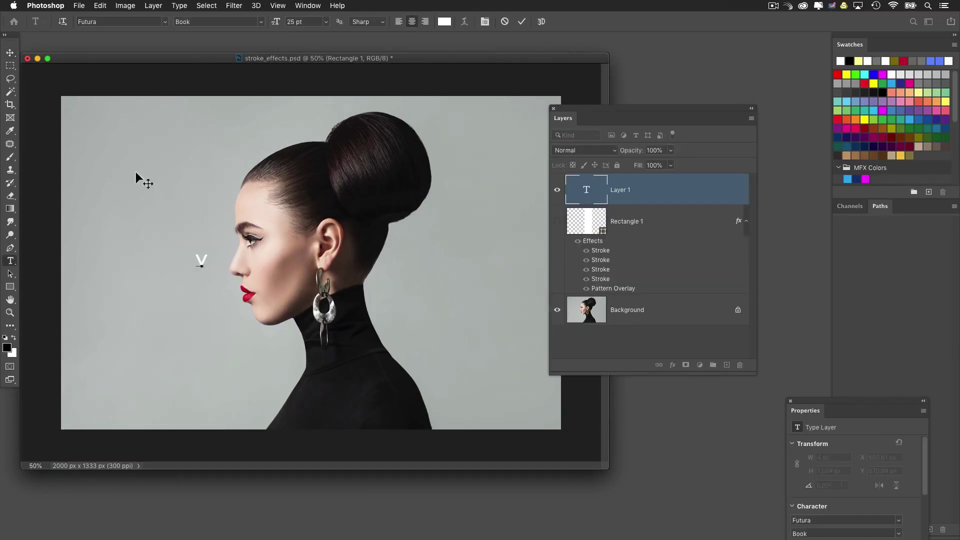
key("super+Return")
Step: Scale the letter v up over the face to about 777 px wide and 1967 px high
key("super+t")
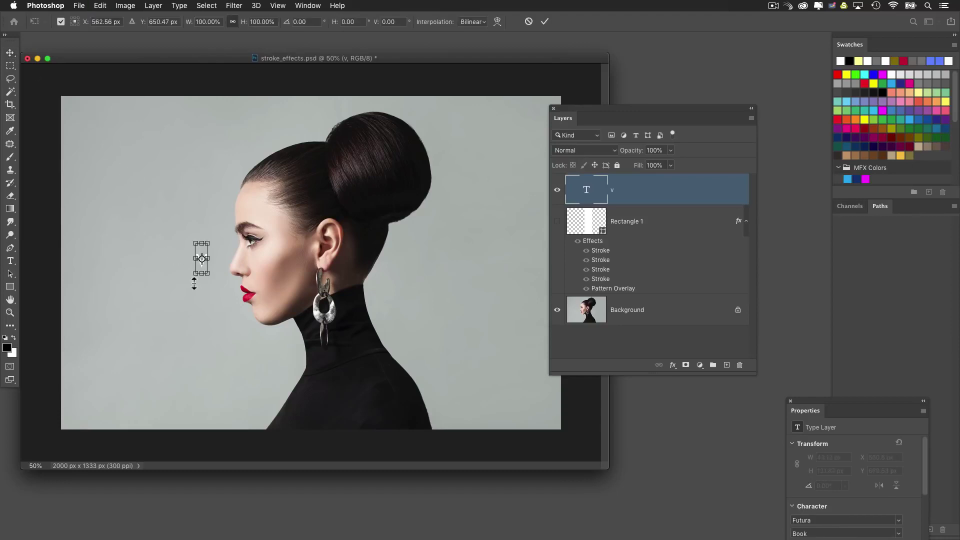
left_click_drag(212, 276, 253, 314)
key("Return")
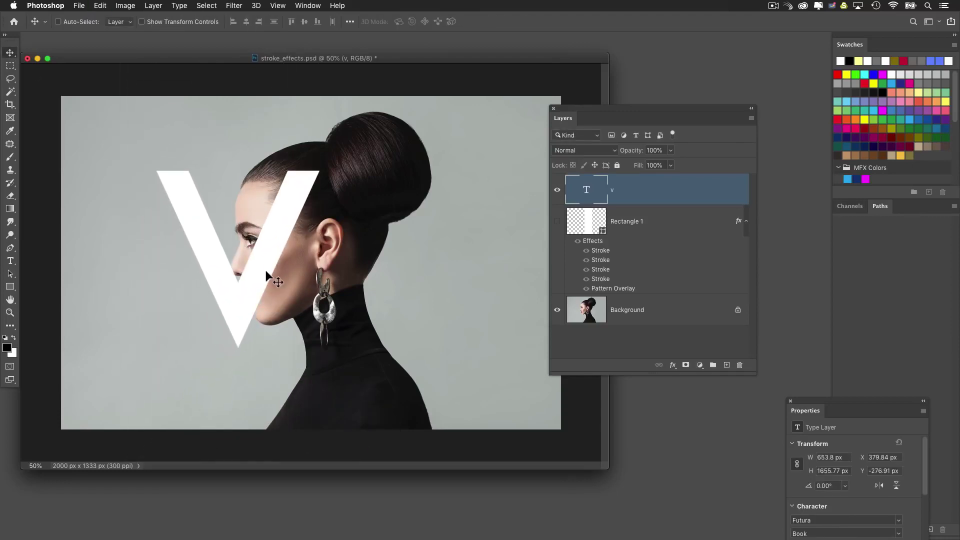
key("super+t")
left_click_drag(319, 441, 356, 469)
key("Return")
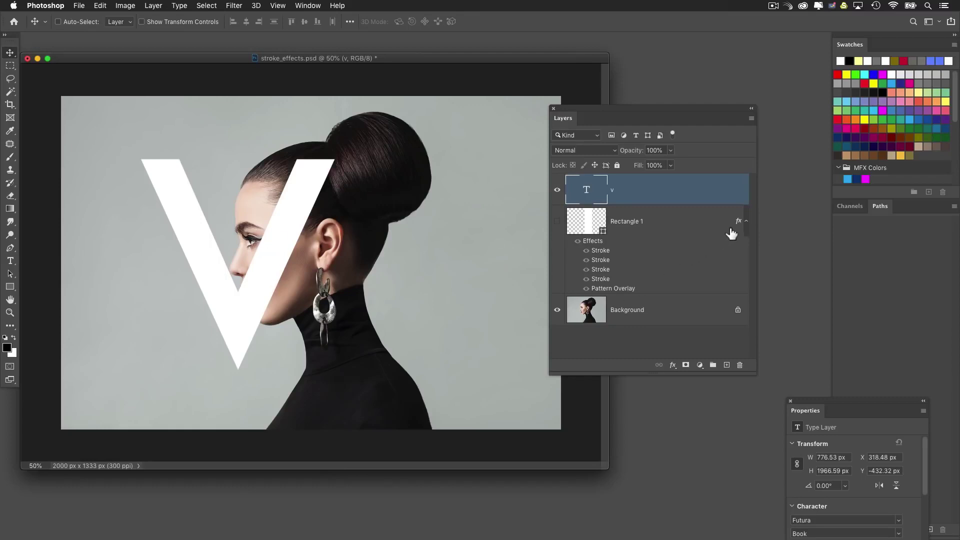
Step: Try copying the rectangle's layer effects onto the letter v and moving it across the portrait, and undo these changes
left_click_drag(740, 225, 726, 197)
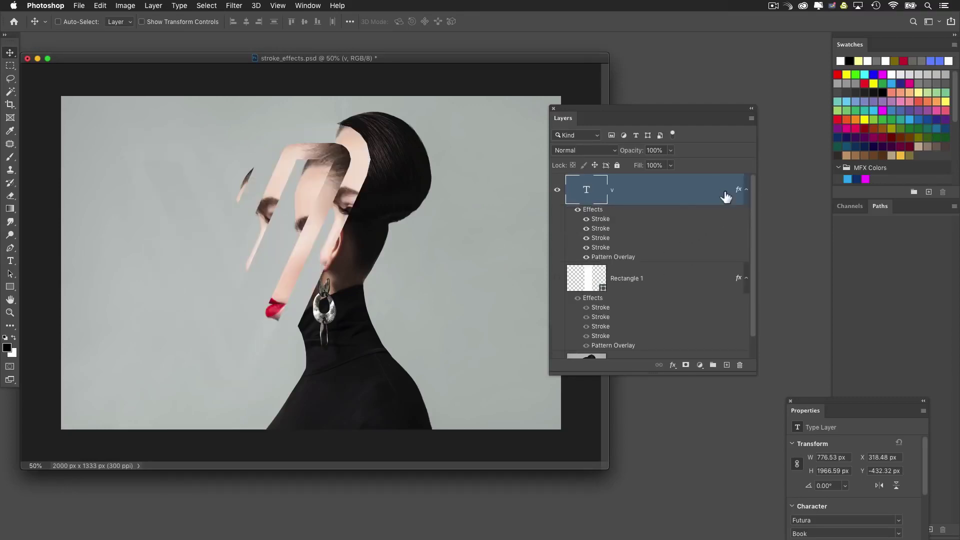
mouse_move(243, 297)
left_mouse_down()
mouse_move(290, 260)
mouse_move(248, 292)
mouse_move(267, 288)
mouse_move(228, 276)
mouse_move(320, 259)
mouse_move(310, 261)
left_mouse_up()
key("super+z")
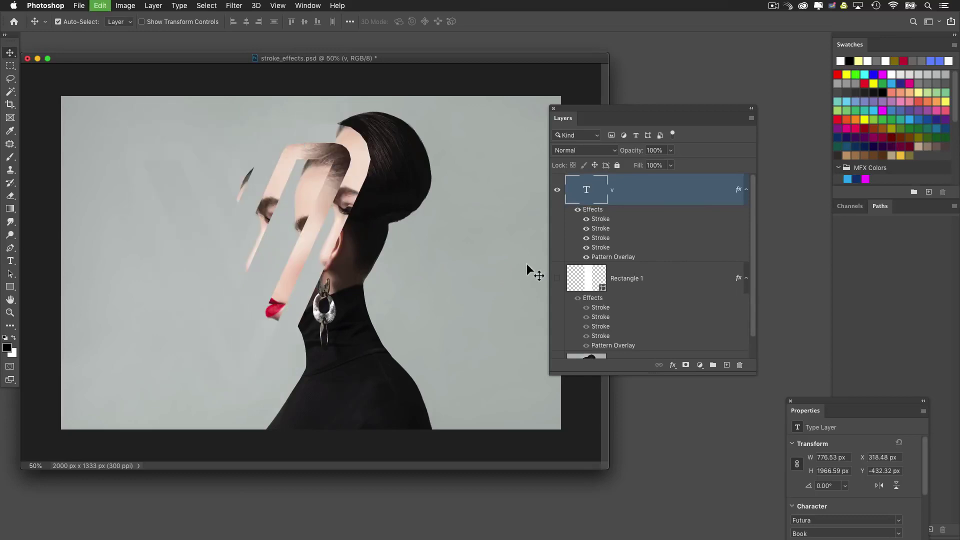
key("super+z")
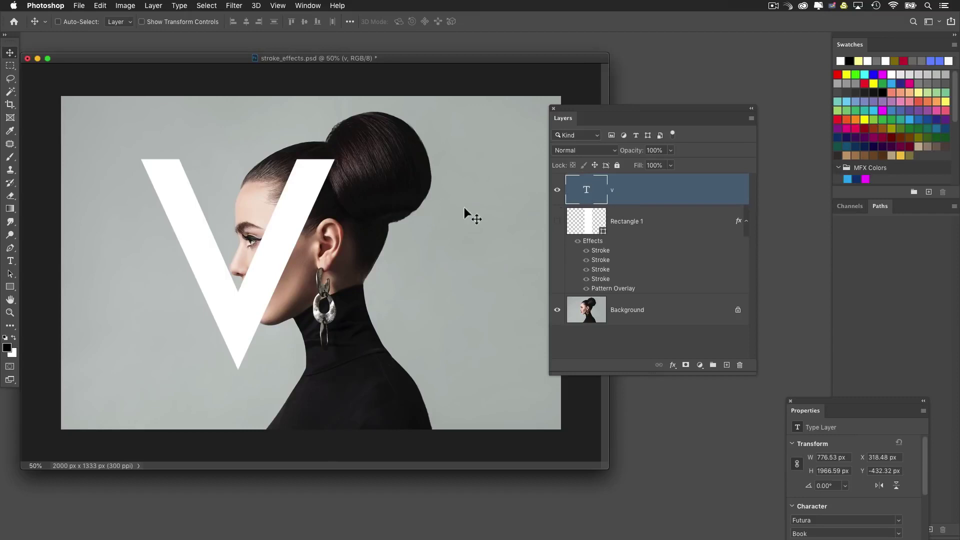
left_click_drag(306, 242, 434, 256)
key("super+z")
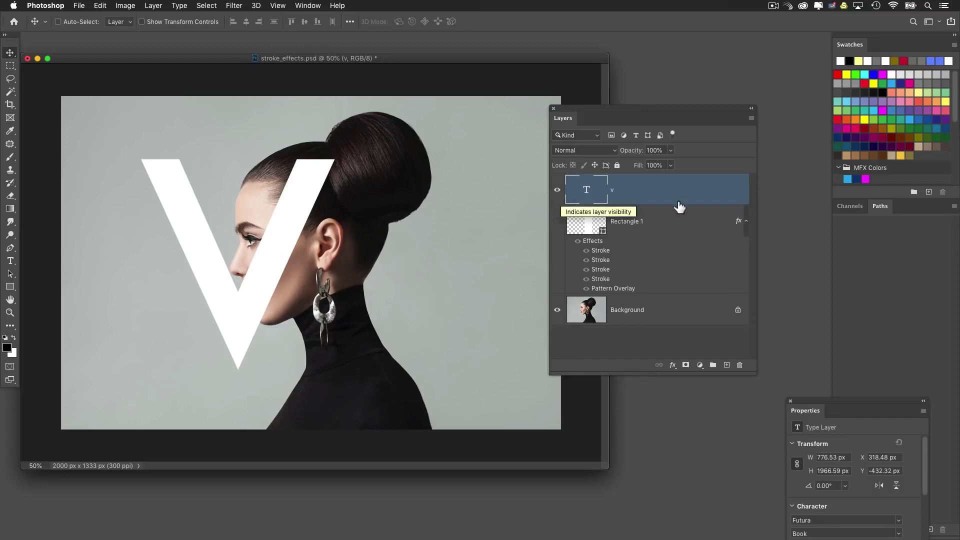
Step: Duplicate the v layer, rotate the copy 180° and place it beside the original at about X 888 px, Y -194 px
key("super+j")
left_click_drag(253, 236, 406, 253)
key("super+t")
left_click_drag(247, 122, 497, 338)
left_click_drag(384, 327, 354, 328)
key("Return")
left_click_drag(354, 329, 357, 330)
Step: Enlarge the Layers panel, group the two letter layers and check the group's contents before collapsing it
left_click_drag(598, 103, 563, 93)
left_click_drag(721, 367, 733, 434)
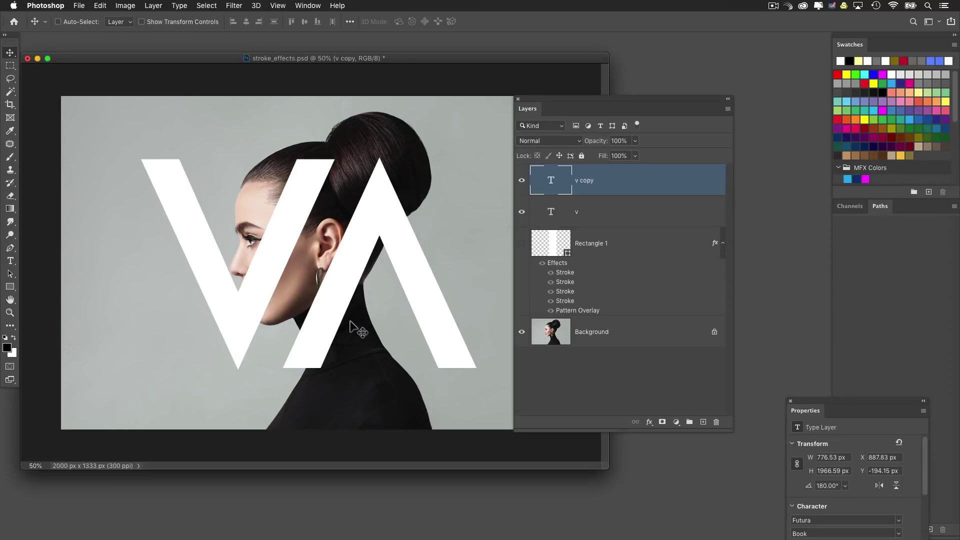
left_click(604, 224, "shift")
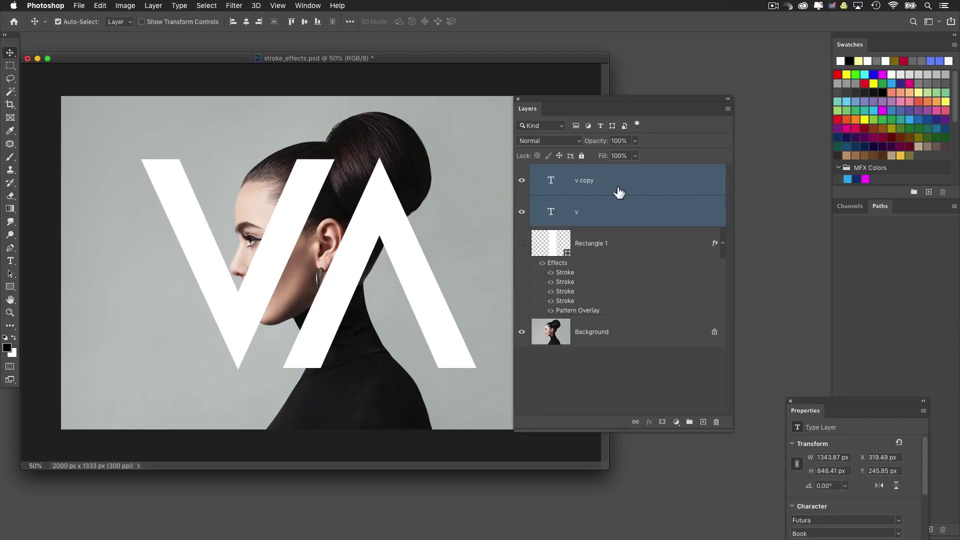
key("super+g")
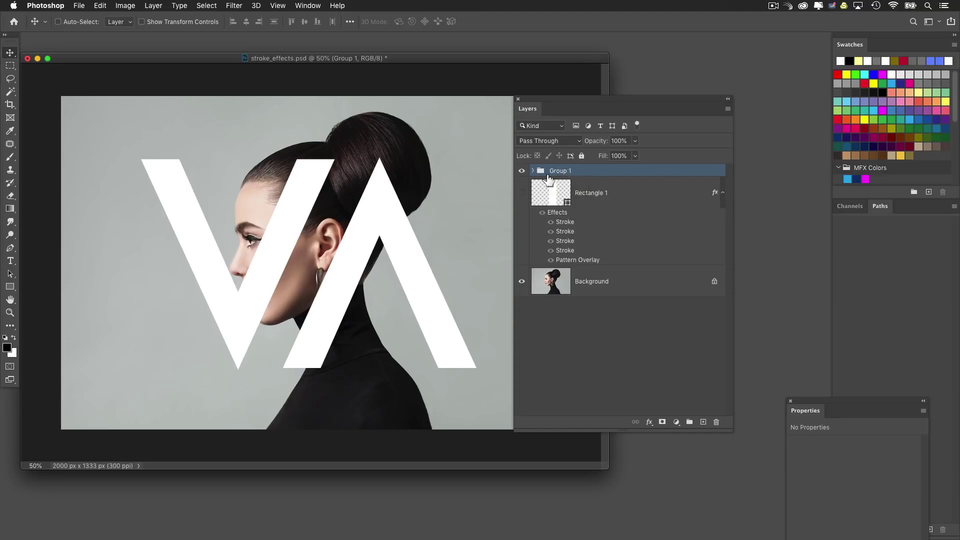
left_click(532, 171)
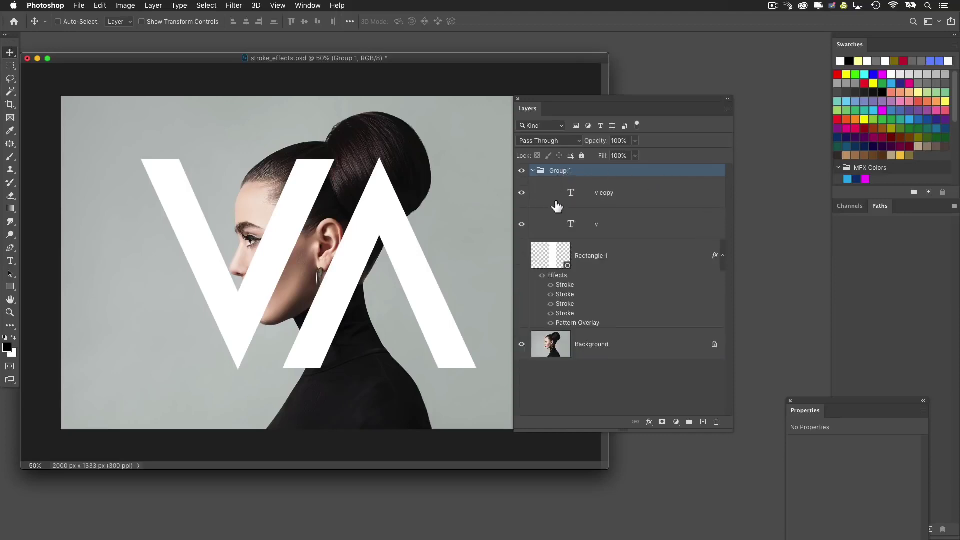
left_click(591, 200)
left_click(545, 172)
left_click(533, 171)
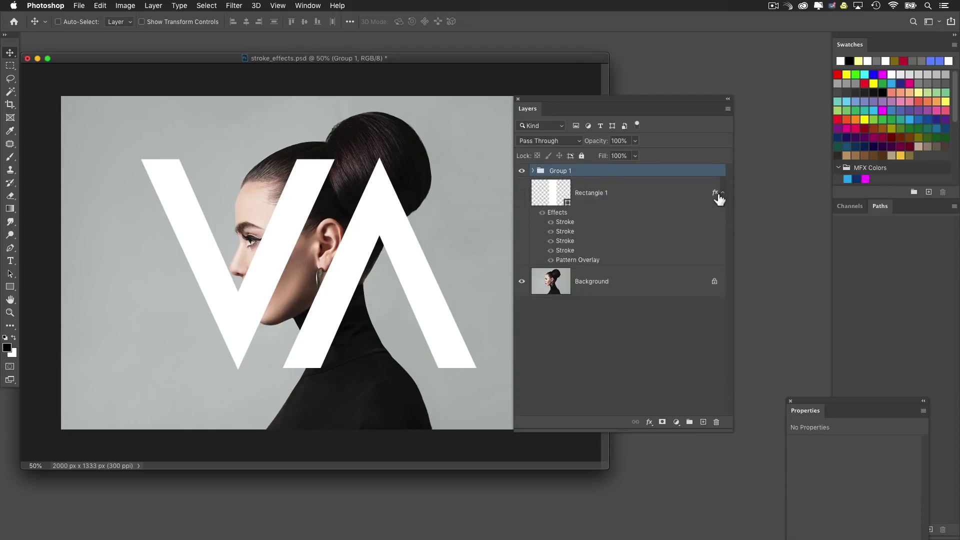
Step: Copy the rectangle's layer effects onto the letter group, nudge the original v slightly and reselect the group
left_click_drag(718, 196, 694, 176)
left_click_drag(684, 169, 685, 172)
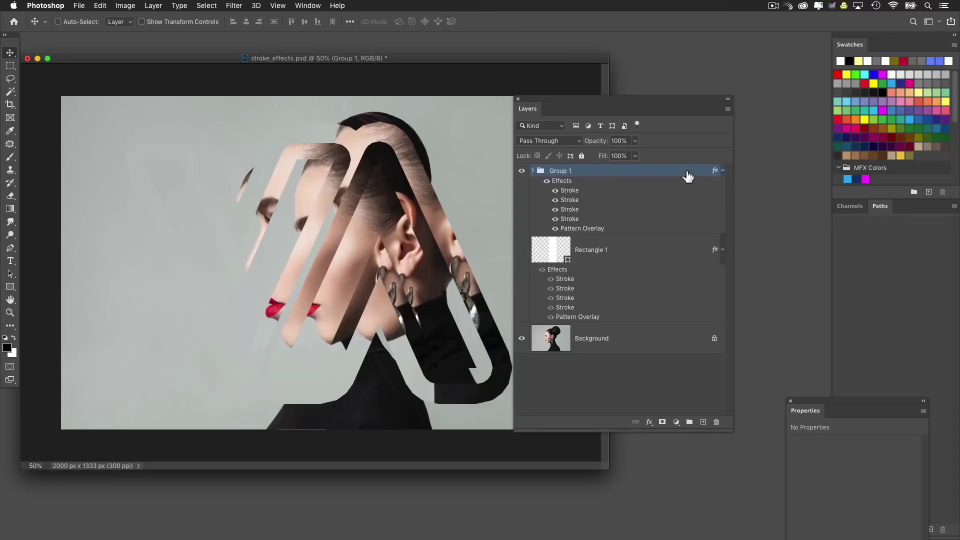
left_click(533, 171)
left_click(589, 284)
mouse_move(370, 293)
left_mouse_down()
mouse_move(400, 300)
mouse_move(407, 260)
mouse_move(408, 280)
mouse_move(424, 291)
mouse_move(420, 307)
mouse_move(368, 290)
mouse_move(382, 291)
left_mouse_up()
left_click(560, 173)
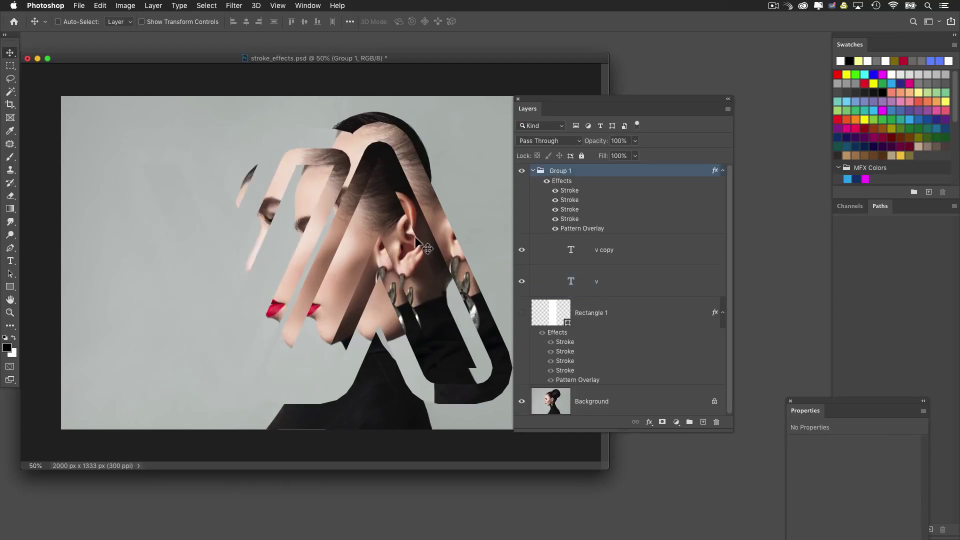
Step: Scale the letter group up past the canvas edges and move the Layers panel off the image
key("super+t")
left_click_drag(121, 396, 43, 490)
key("Return")
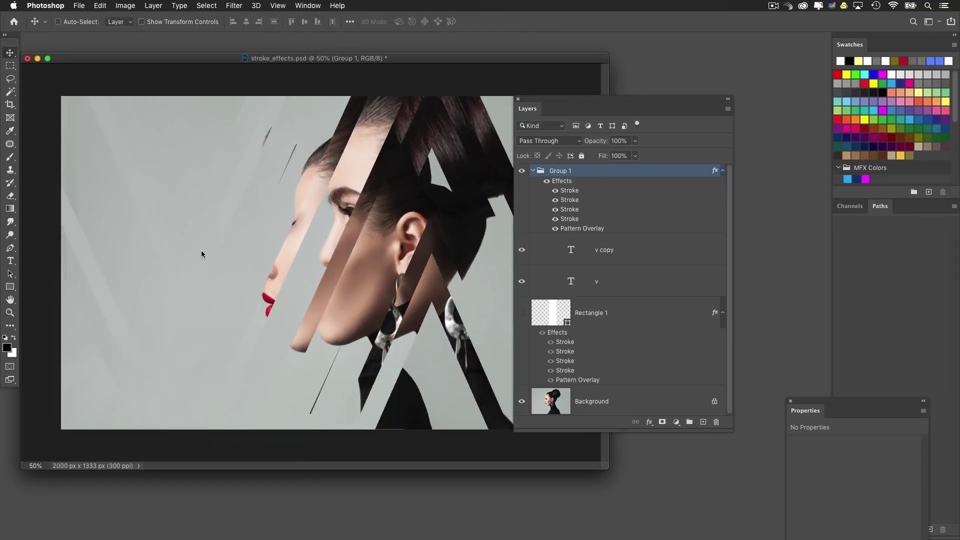
mouse_move(542, 109)
left_mouse_down()
mouse_move(560, 115)
mouse_move(559, 106)
left_mouse_up()
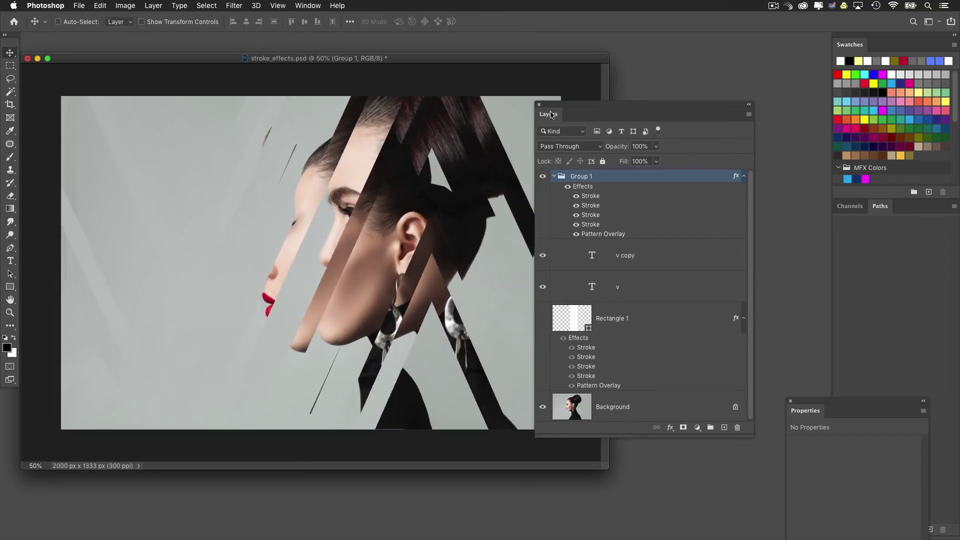
Step: Shift the letters across the portrait and move the upside-down v copy back over the hair bun
left_click(594, 257)
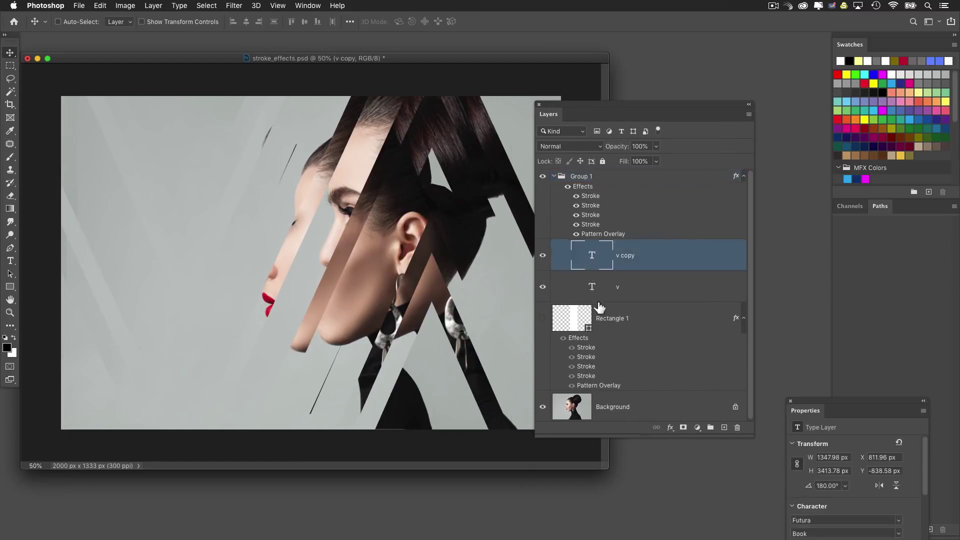
left_click(550, 291, "shift")
left_click_drag(402, 301, 310, 288)
left_click(601, 292)
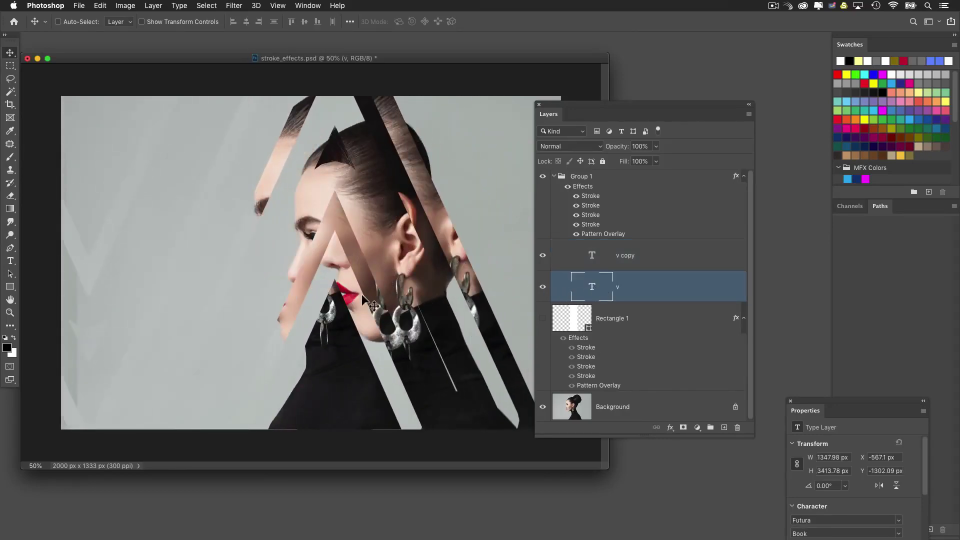
left_click(589, 269)
left_click_drag(255, 281, 434, 286)
Step: Move the original v to about X -370 px, Y -954 px
left_click(591, 290)
left_click_drag(103, 274, 173, 325)
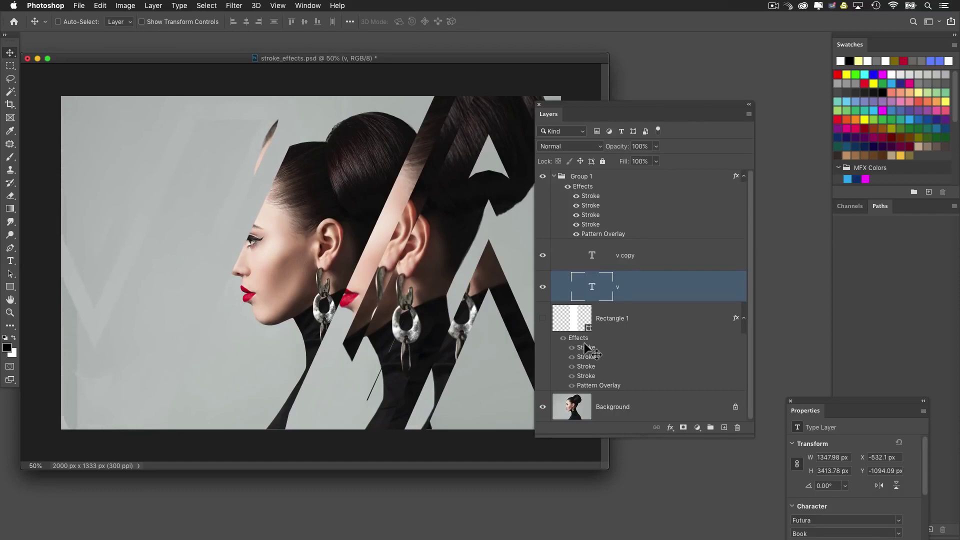
left_click_drag(231, 245, 224, 210)
key("ctrl+t")
key("Return")
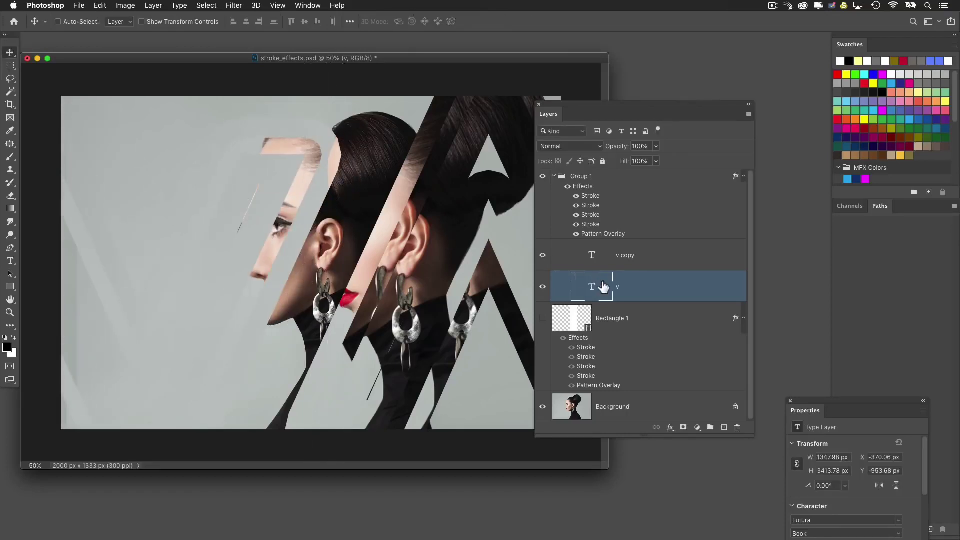
Step: Set the original v's font style to Light and move the letter to about X -369 px, Y -1248 px
double_click(579, 294)
left_click(256, 24)
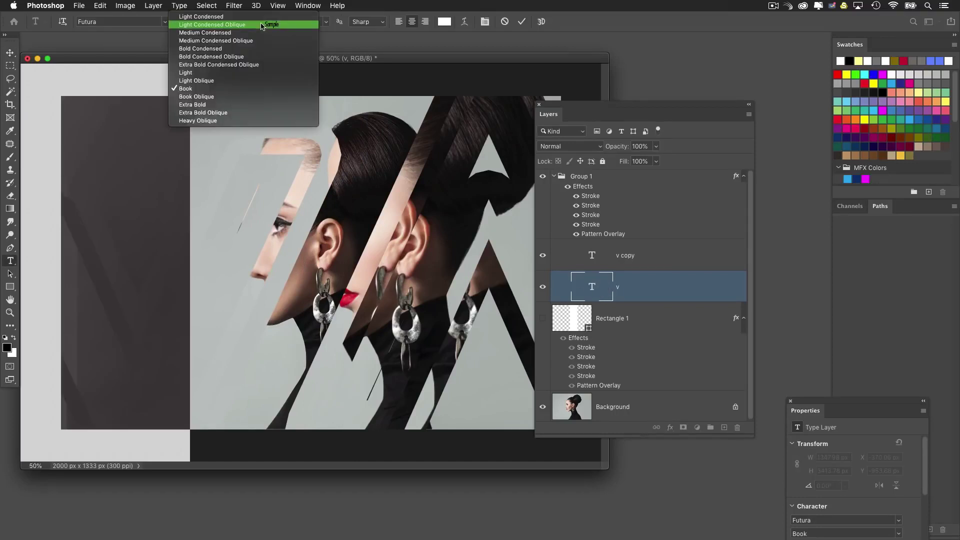
left_click(210, 73)
left_click(11, 53)
left_click_drag(161, 202, 154, 143)
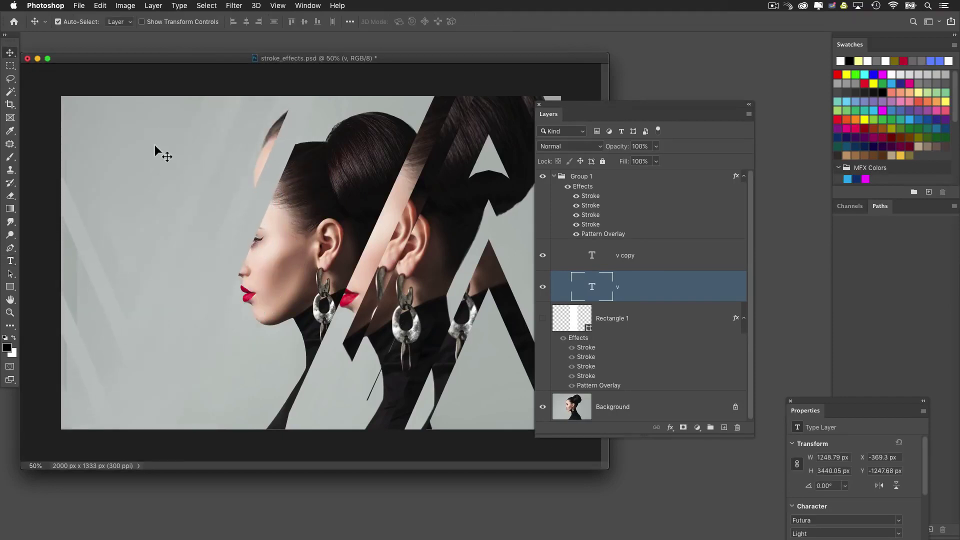
Step: Scale the original v to about 133% and move it to about X -63 px, Y -1661 px
key("super+t")
key("super+minus")
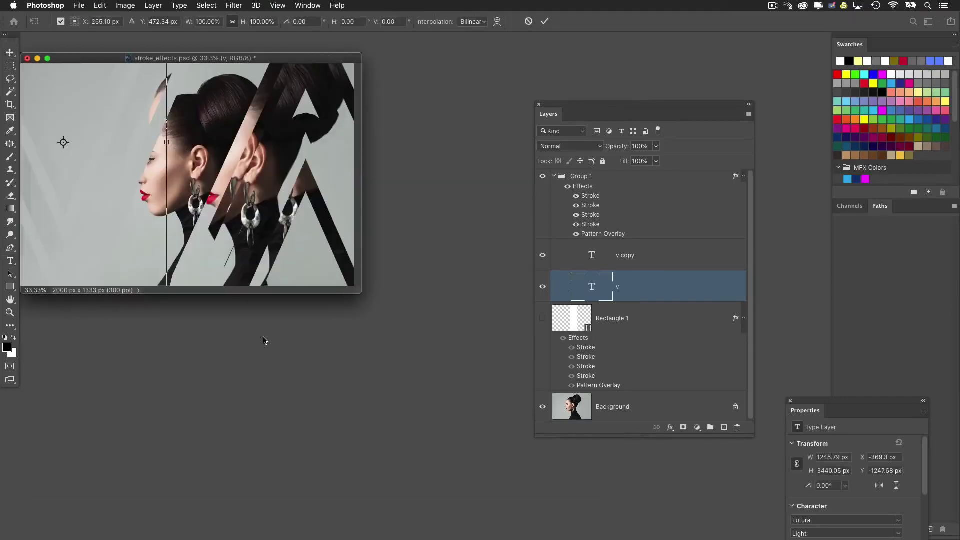
key("Return")
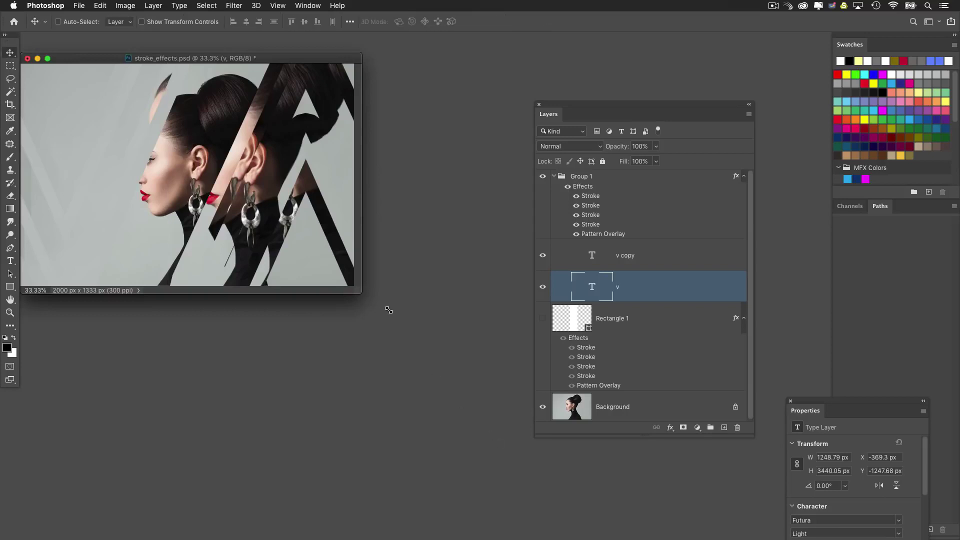
left_click_drag(360, 292, 548, 471)
key("super+t")
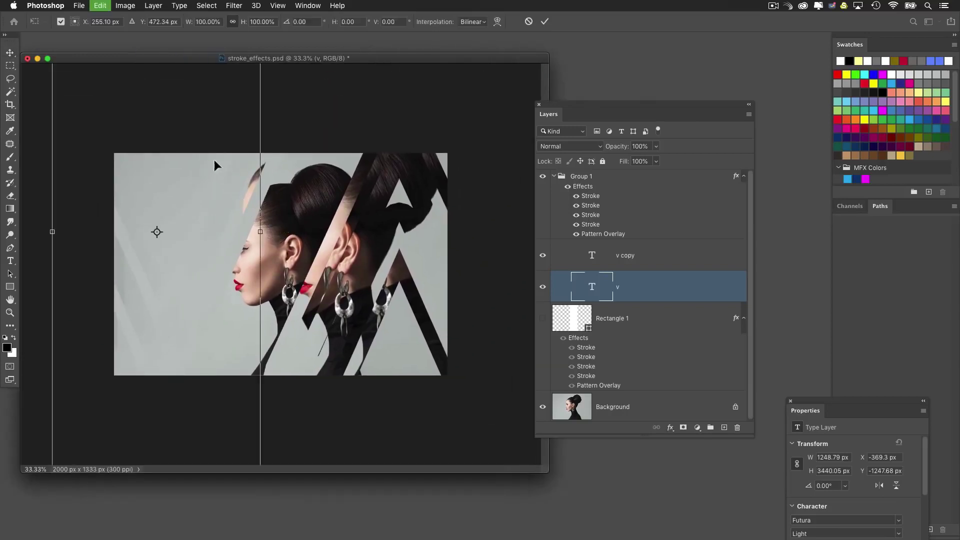
left_click_drag(211, 241, 186, 251)
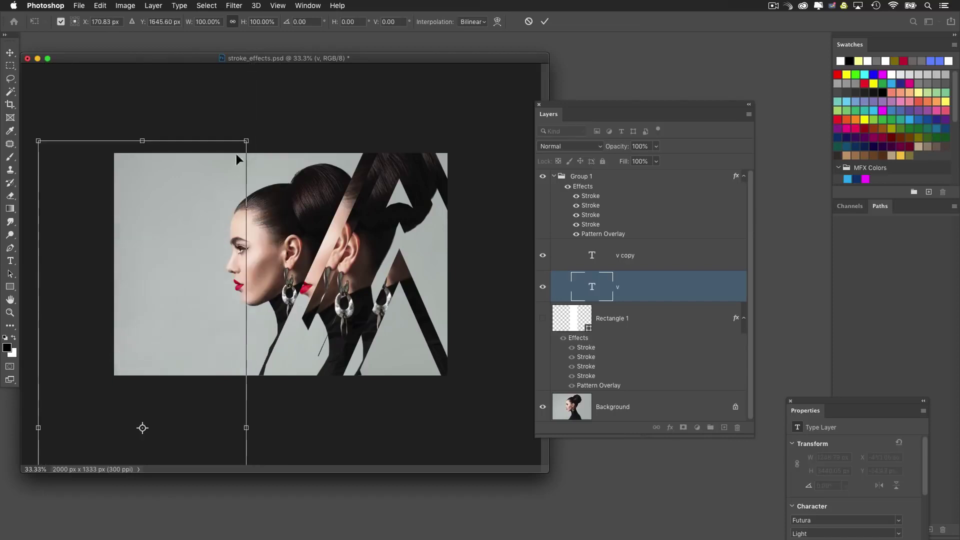
left_click_drag(246, 141, 337, 64)
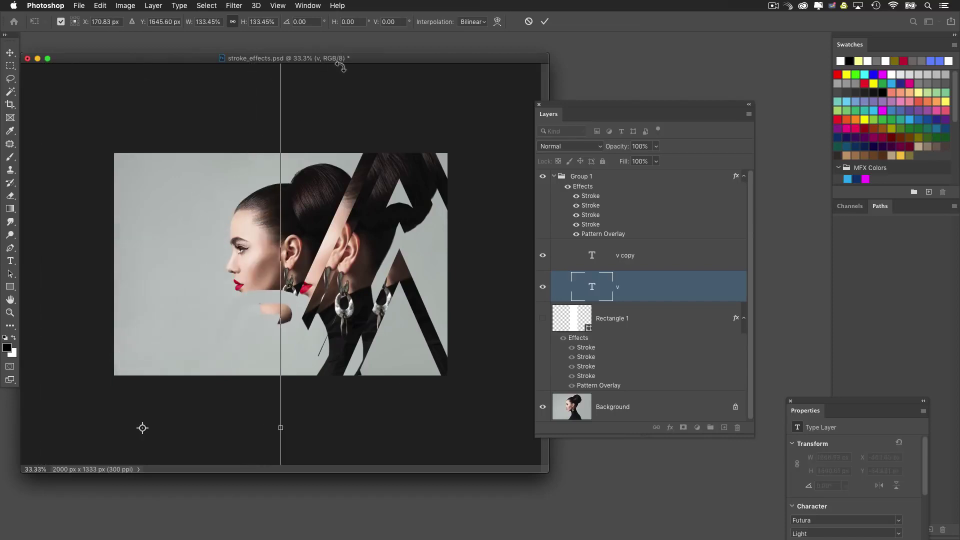
key("Return")
left_click_drag(278, 338, 340, 165)
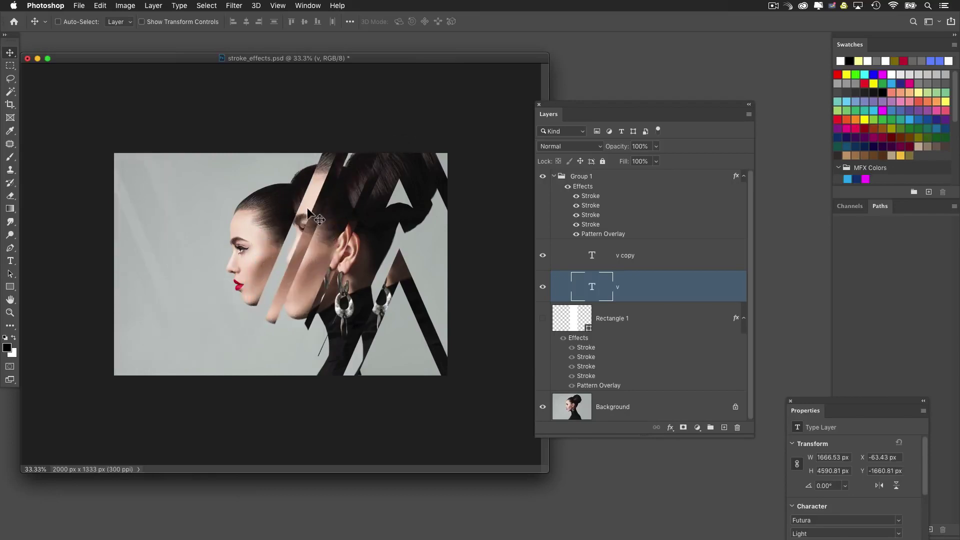
Step: Move both v letters together to about X -188 px, Y -118 px and shift the Layers panel away from the image
key("super+minus")
key("super+equal")
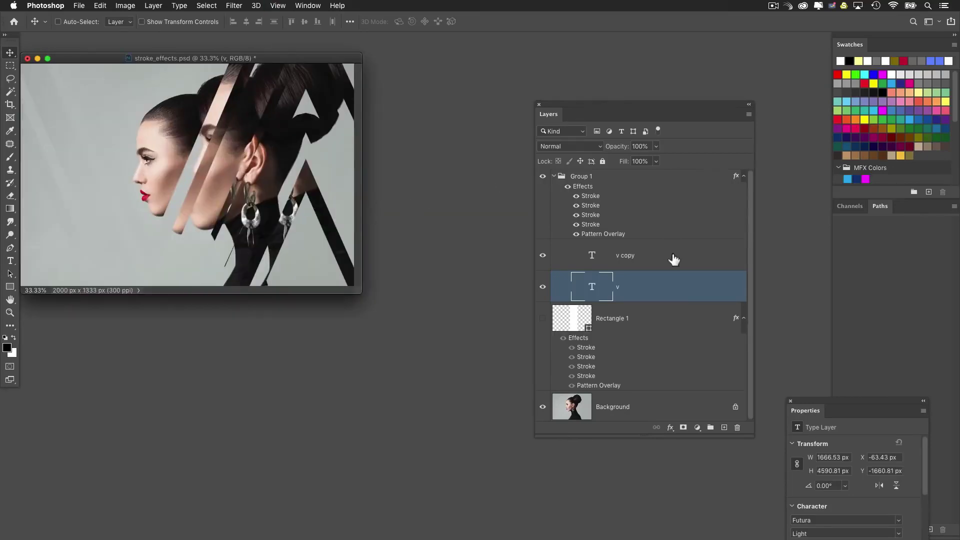
left_click(535, 256, "shift")
left_click_drag(306, 220, 283, 238)
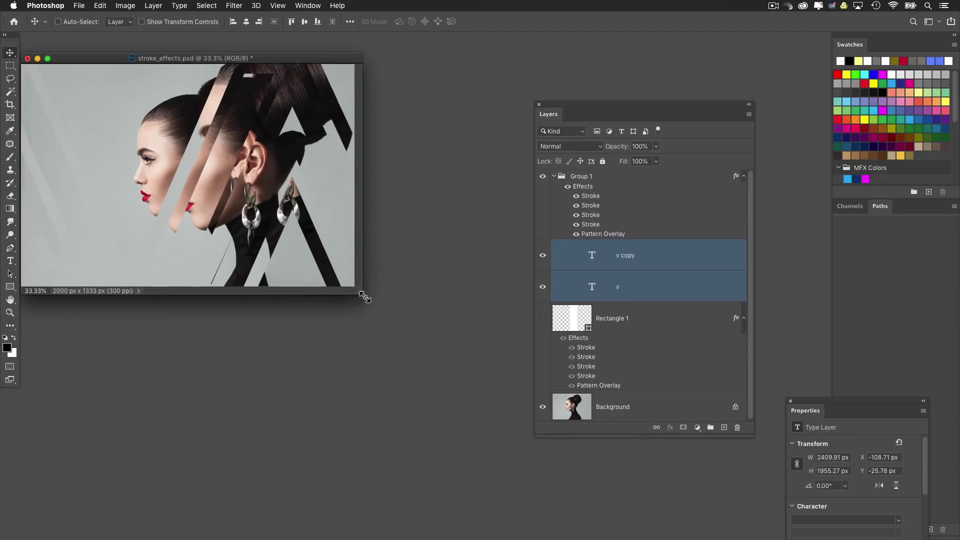
left_click_drag(358, 293, 488, 382)
mouse_move(301, 246)
left_mouse_down()
mouse_move(297, 263)
mouse_move(341, 242)
mouse_move(312, 248)
left_mouse_up()
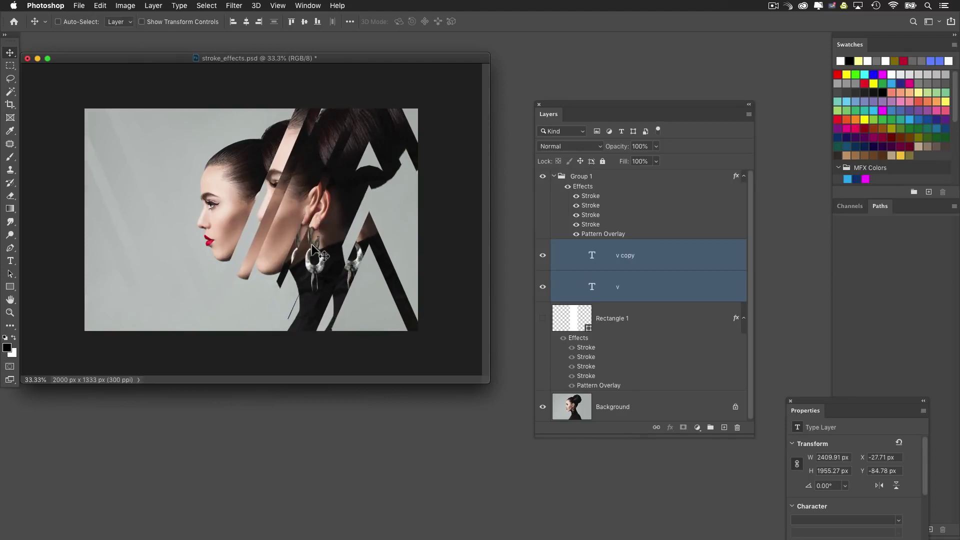
key("super+plus")
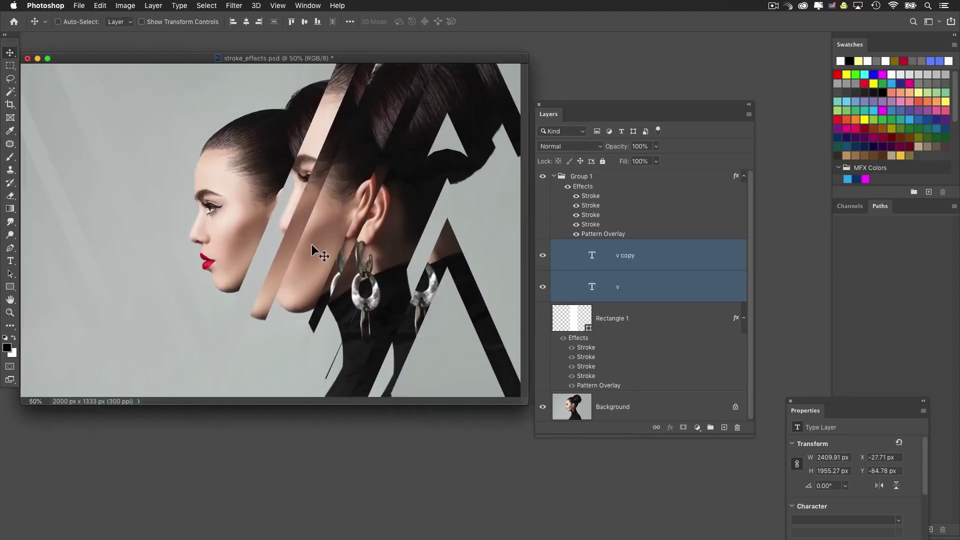
left_click_drag(566, 105, 611, 122)
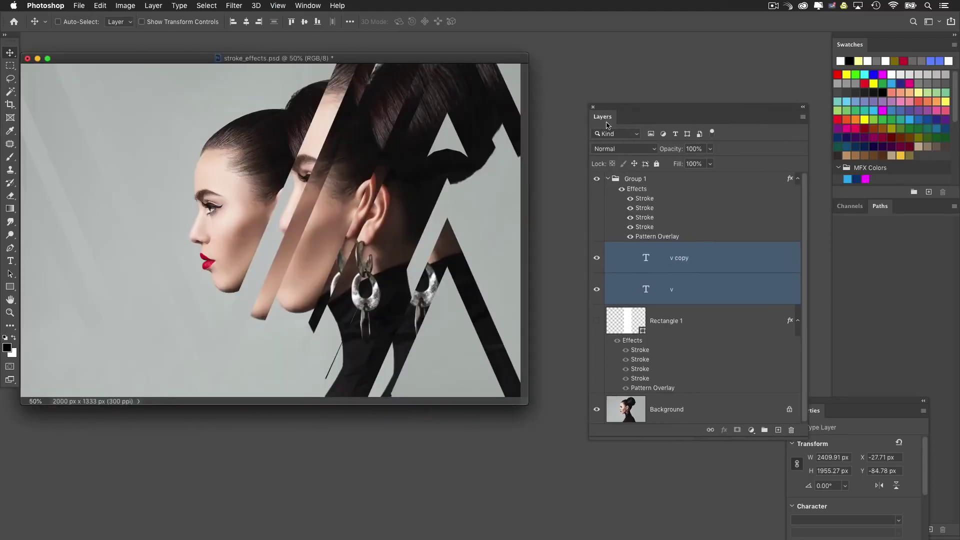
left_click_drag(427, 192, 403, 177)
Step: Hide the original v and move the v copy to about X 722 px, Y -855 px
left_click(597, 289)
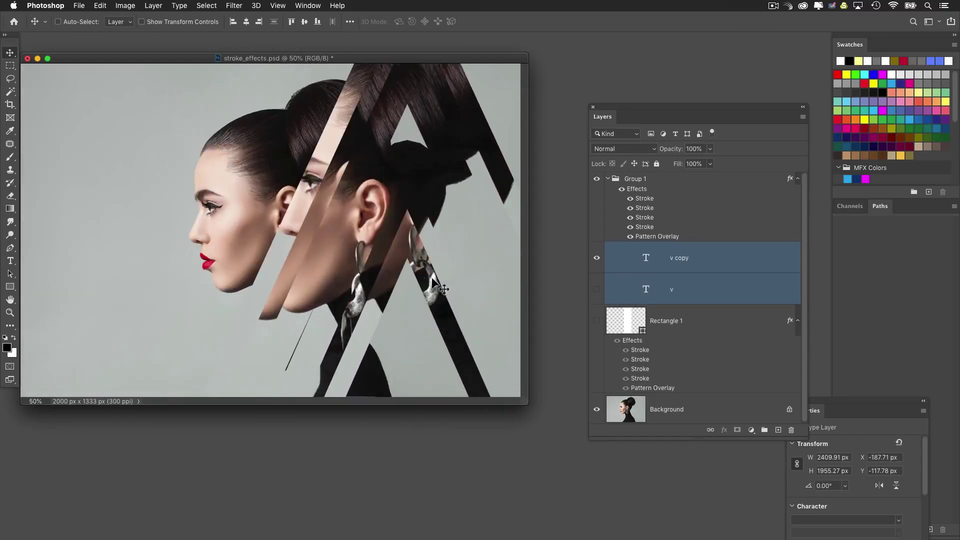
left_click(645, 264)
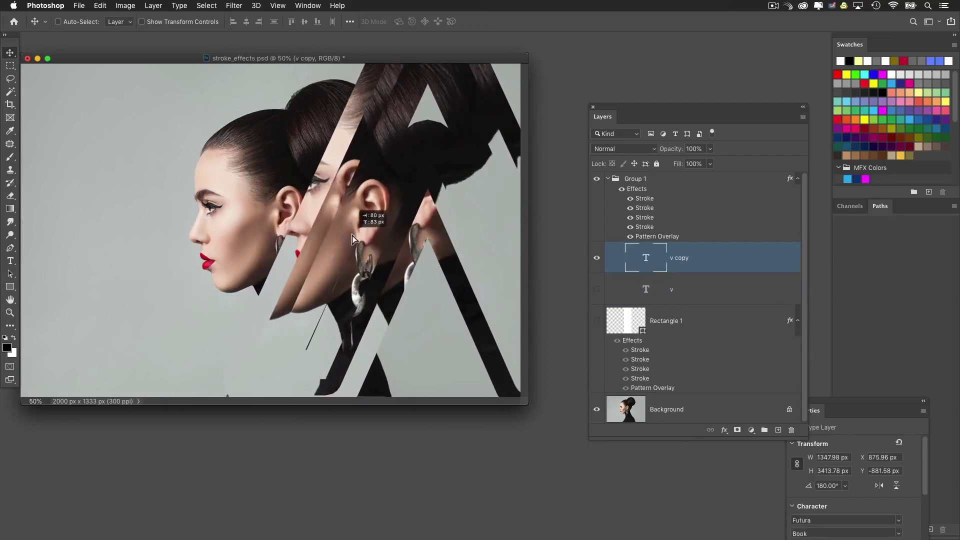
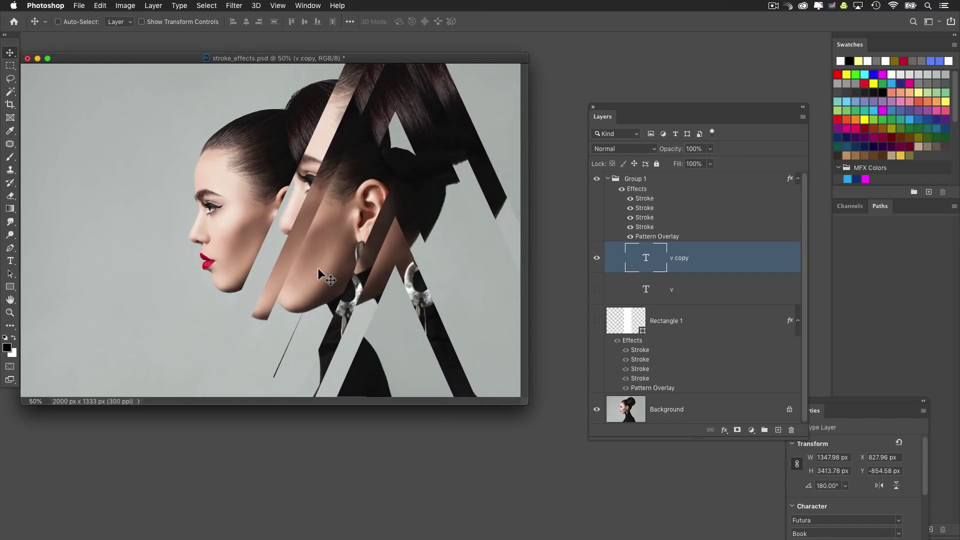
left_click_drag(318, 268, 306, 264)
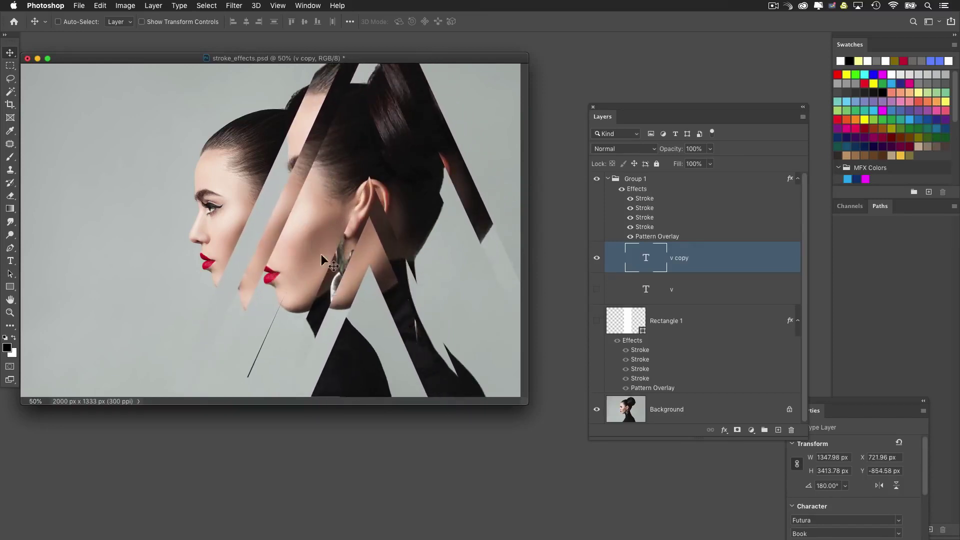
Step: Open Group 1's stroke effects and display the settings of its 250 px stroke, the third in the list
double_click(643, 207)
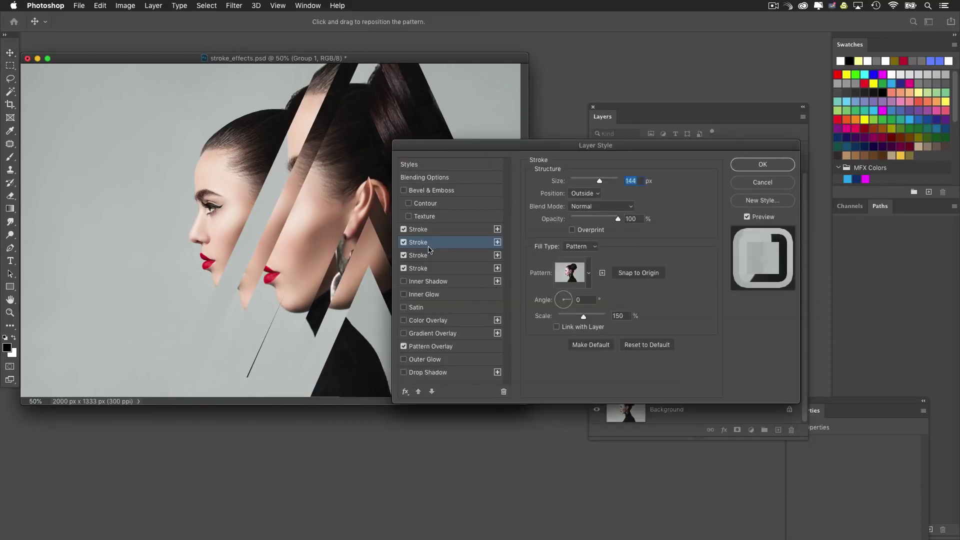
left_click(404, 242)
left_click(414, 257)
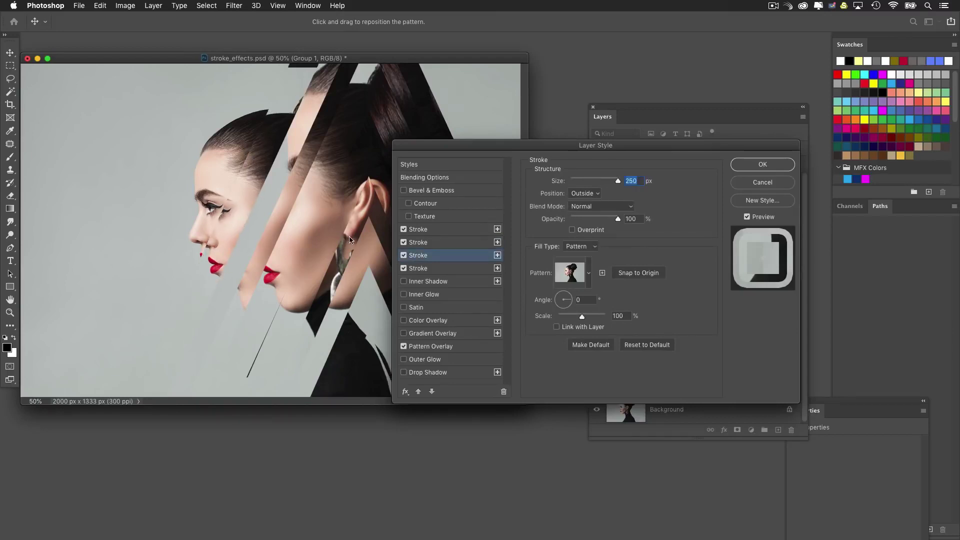
Step: Try the paint-covered woman as the 250 px stroke's pattern and reposition it over the portrait's face
left_click(588, 275)
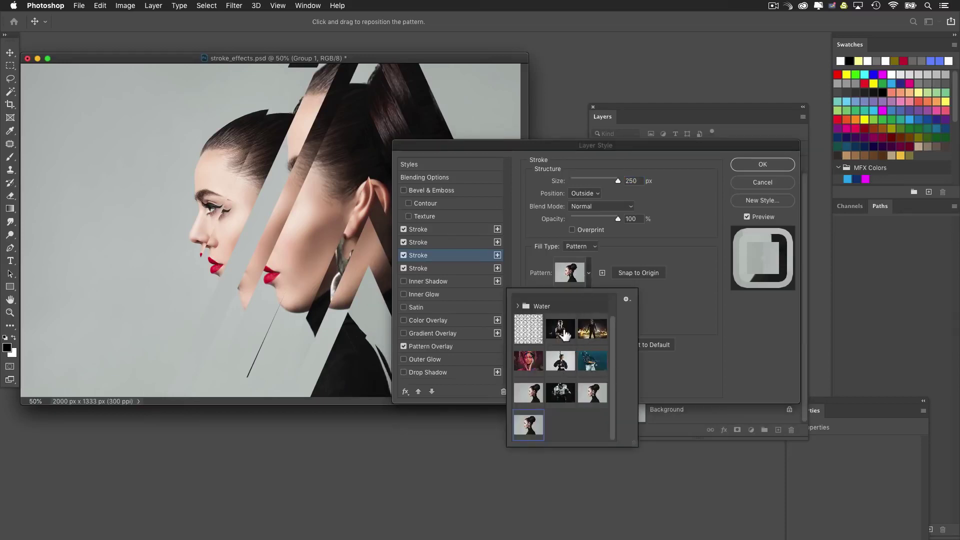
left_click(539, 366)
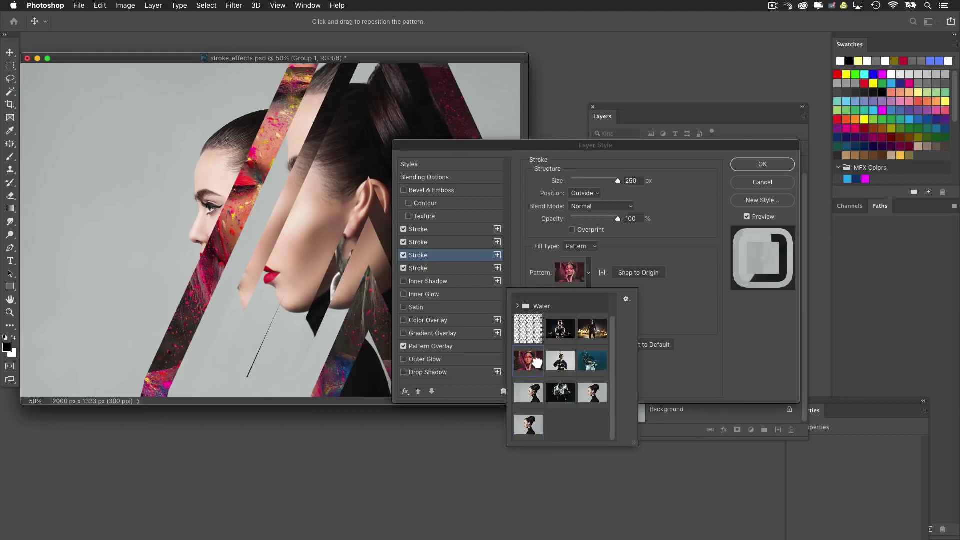
left_click_drag(454, 147, 504, 199)
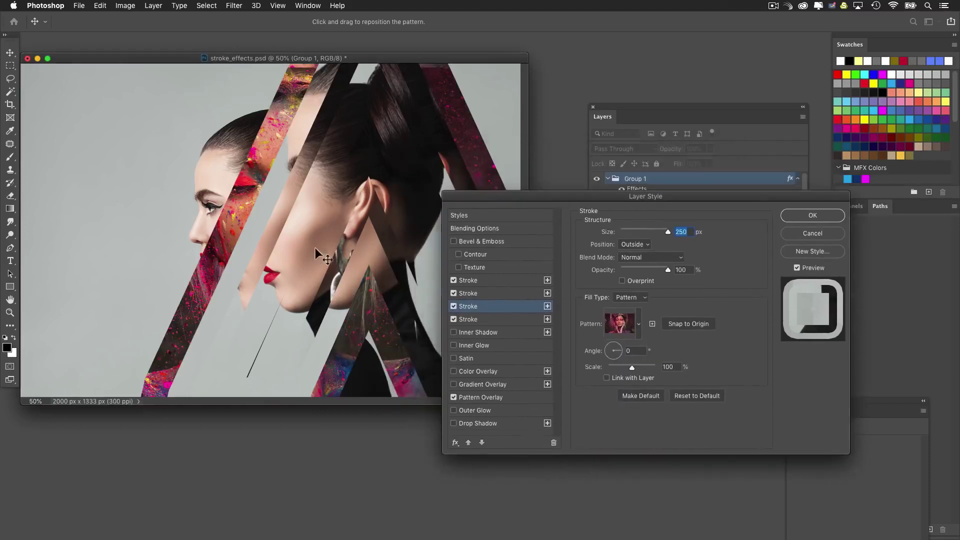
left_click_drag(285, 250, 303, 244)
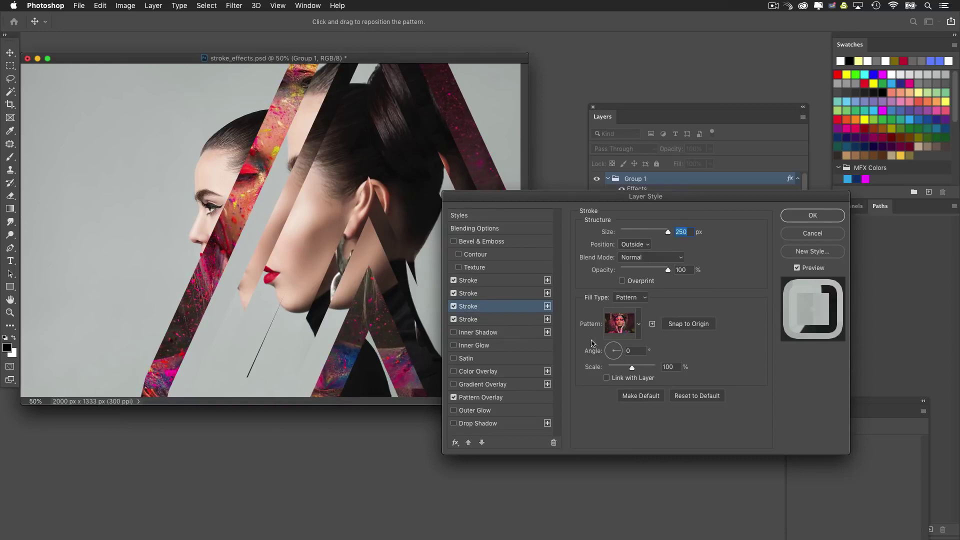
left_click_drag(406, 247, 407, 248)
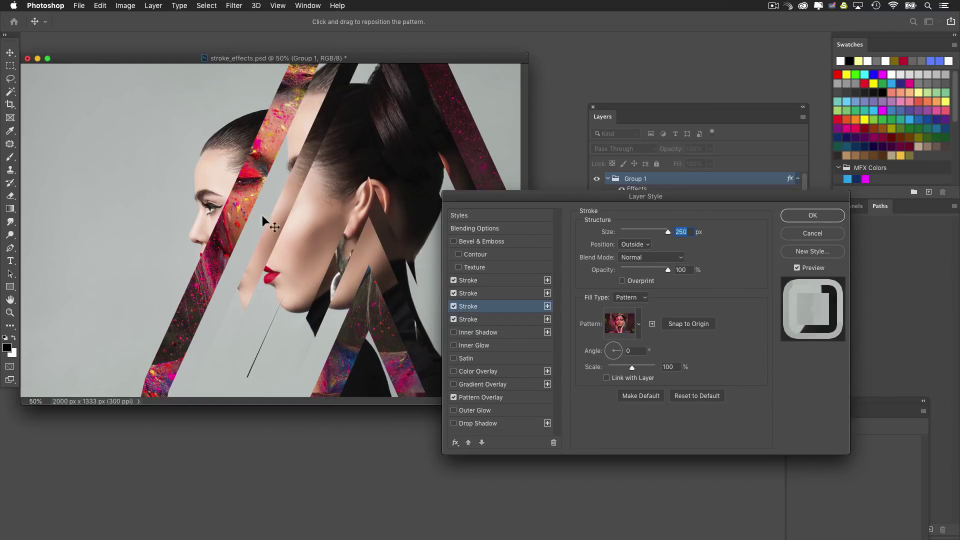
Step: Fill the 250 px stroke with the first profile portrait pattern in the third row of swatches and apply the layer style
left_click(639, 331)
left_click(581, 447)
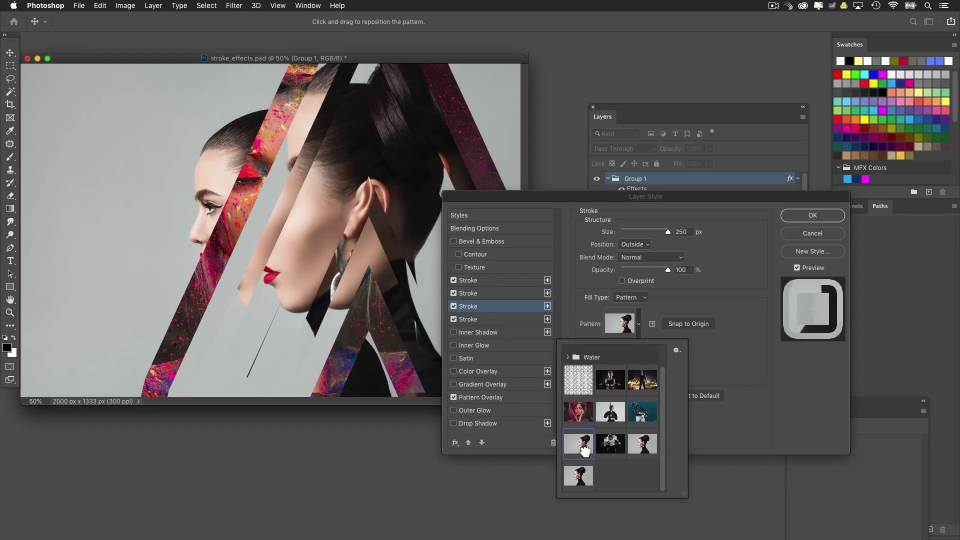
left_click(266, 268)
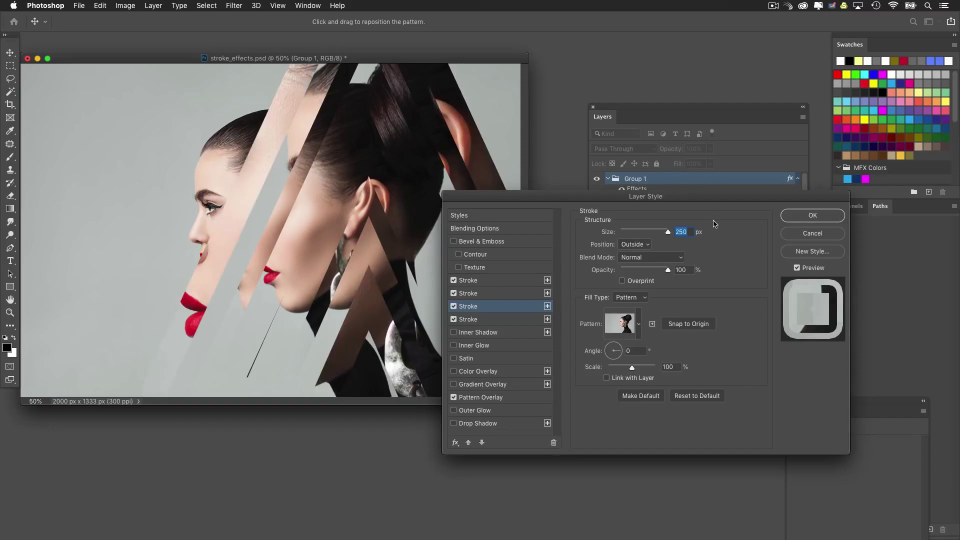
left_click(828, 215)
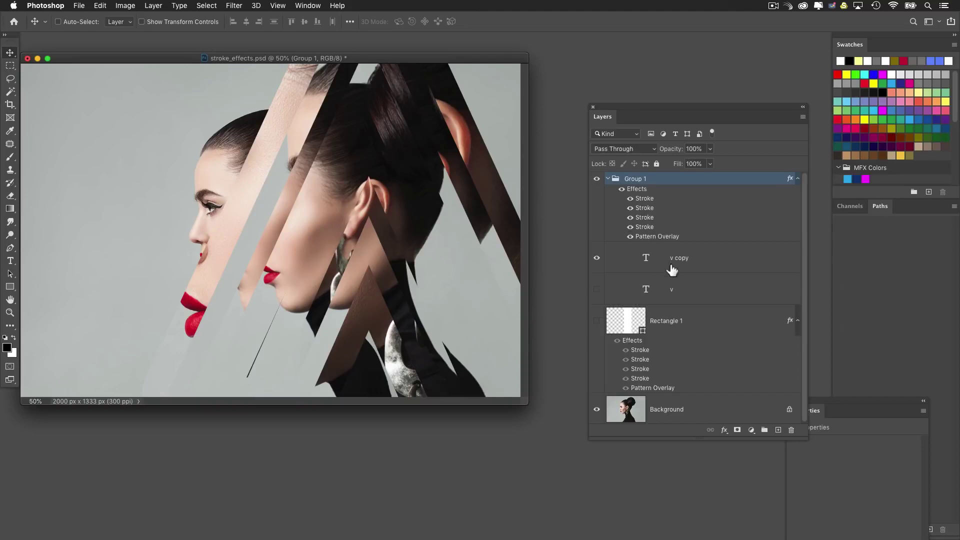
Step: Shift the v copy up and to the left across the portrait
left_click(668, 265)
left_click_drag(394, 244, 355, 218)
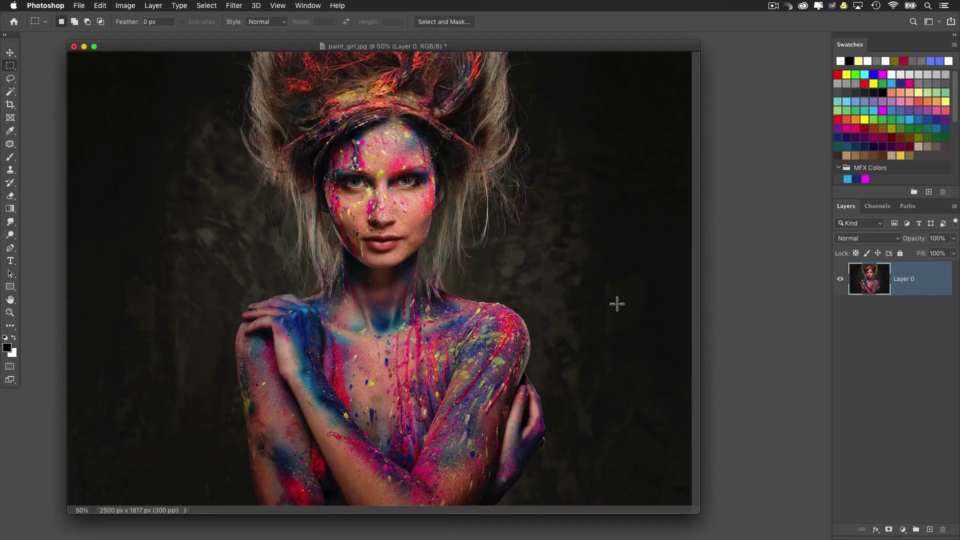
Step: Select the subject in paint_girl.jpg, copy it to a new layer and check the cutout with Layer 0 hidden
left_click_drag(420, 46, 411, 51)
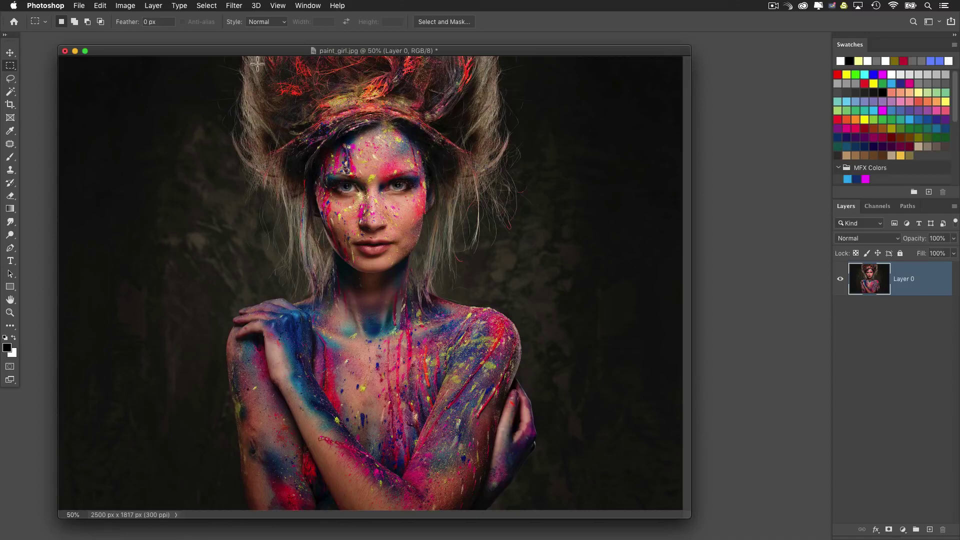
left_click_drag(245, 52, 233, 49)
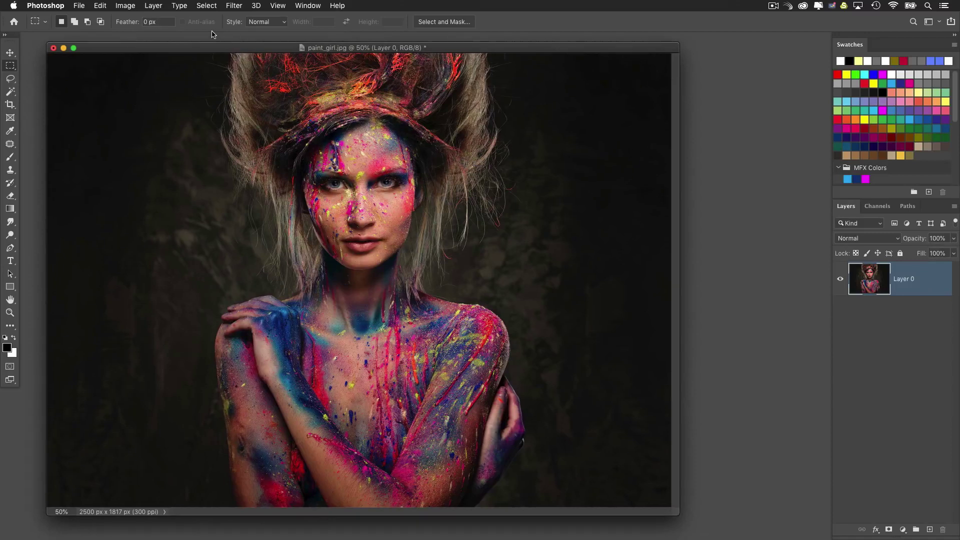
left_click(206, 6)
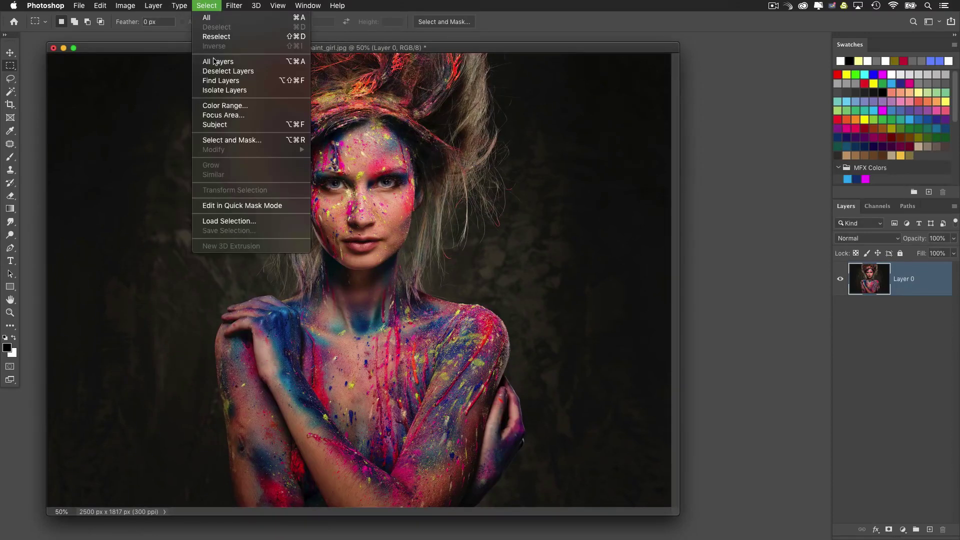
left_click(243, 127)
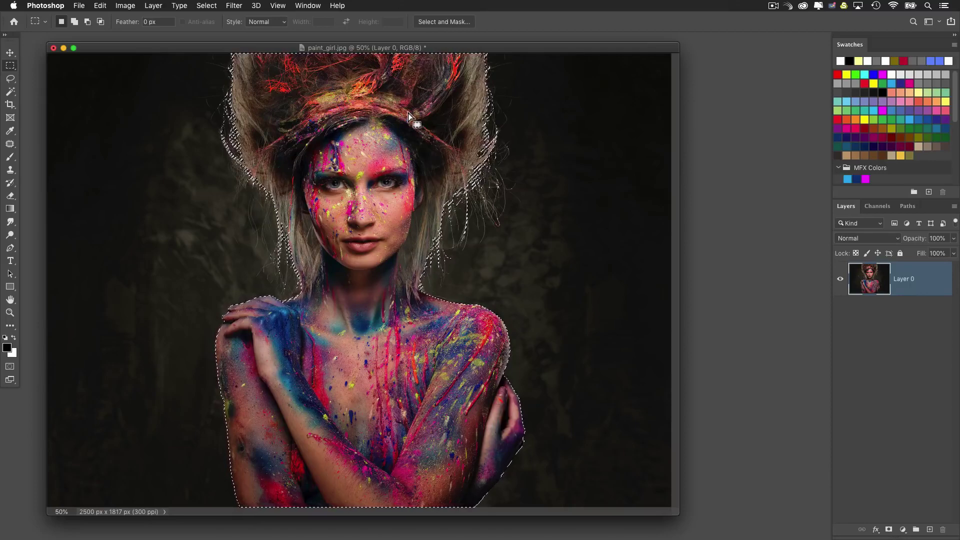
key("super+j")
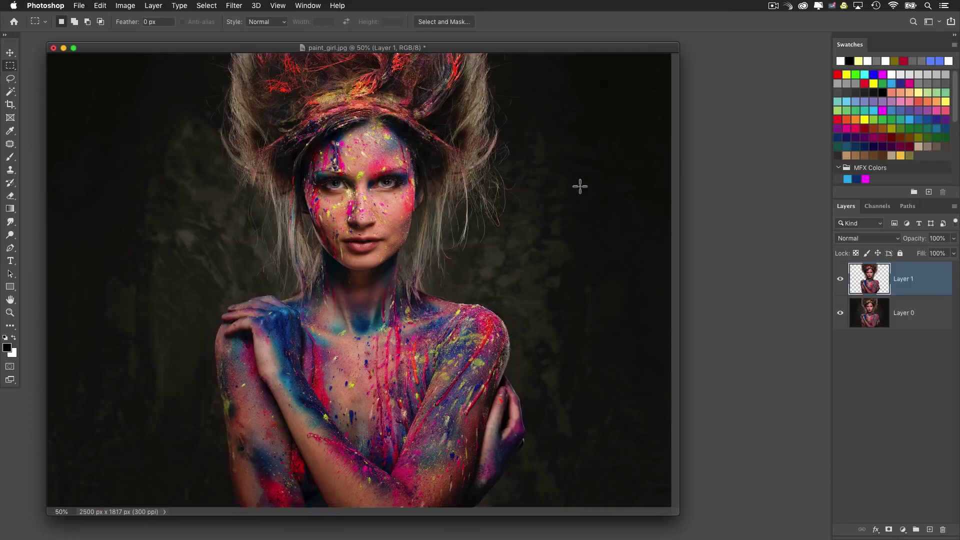
left_click(840, 313)
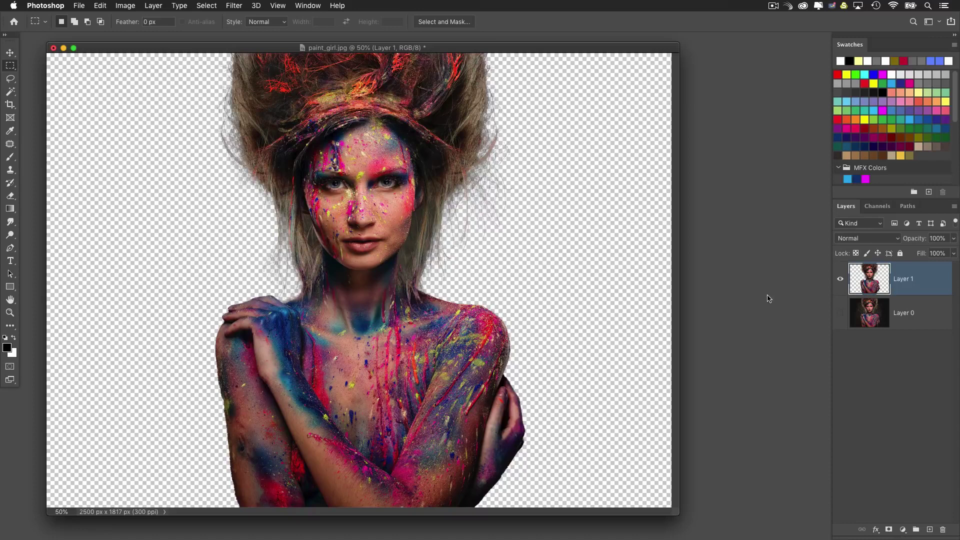
left_click(841, 313)
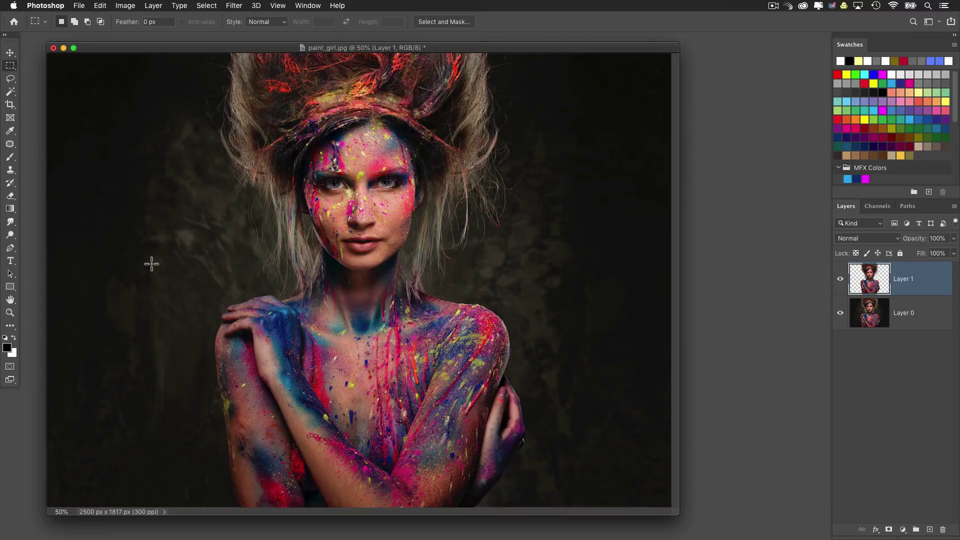
Step: Add a white Futura Light "2" beside the woman's head and scale it up to about 263 pt
key("t")
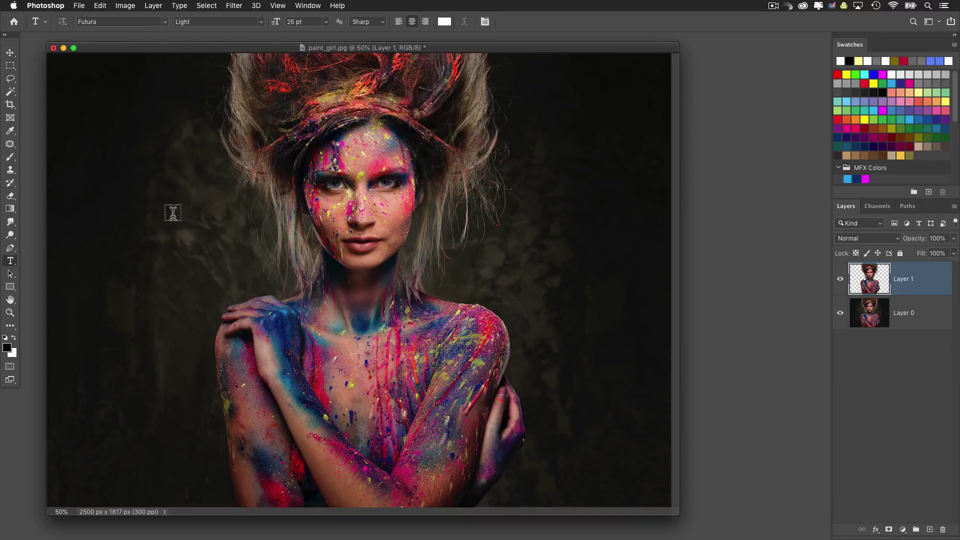
left_click(155, 212)
type("2")
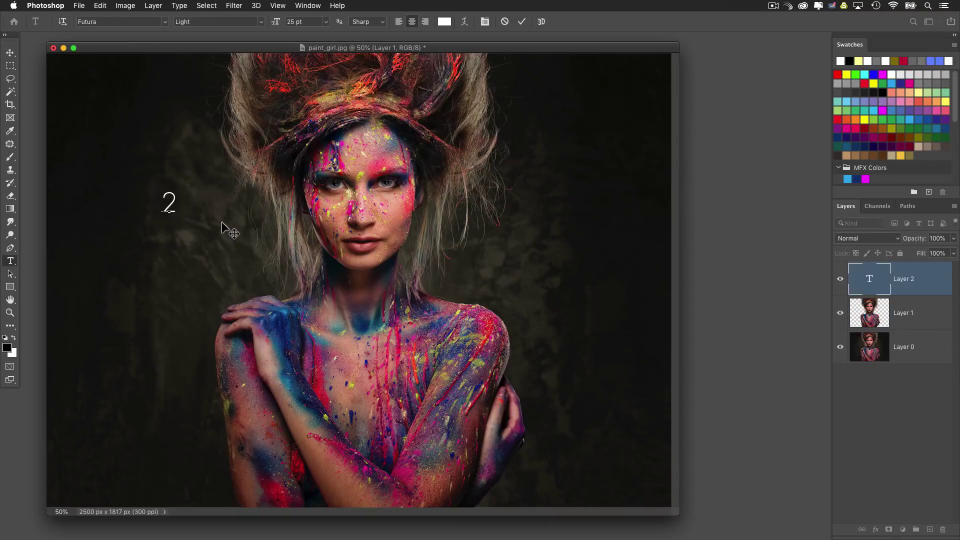
left_click(10, 52)
key("super+t")
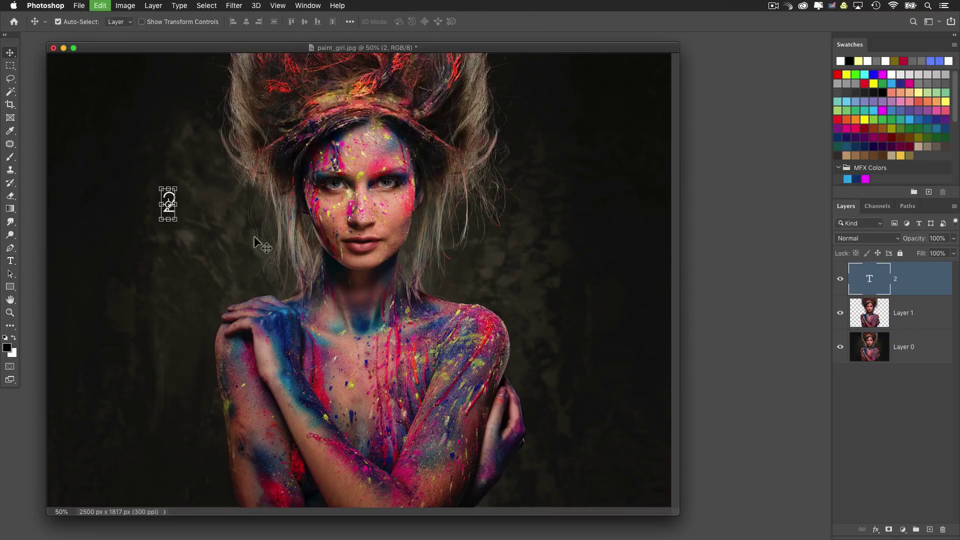
left_click_drag(176, 220, 327, 345)
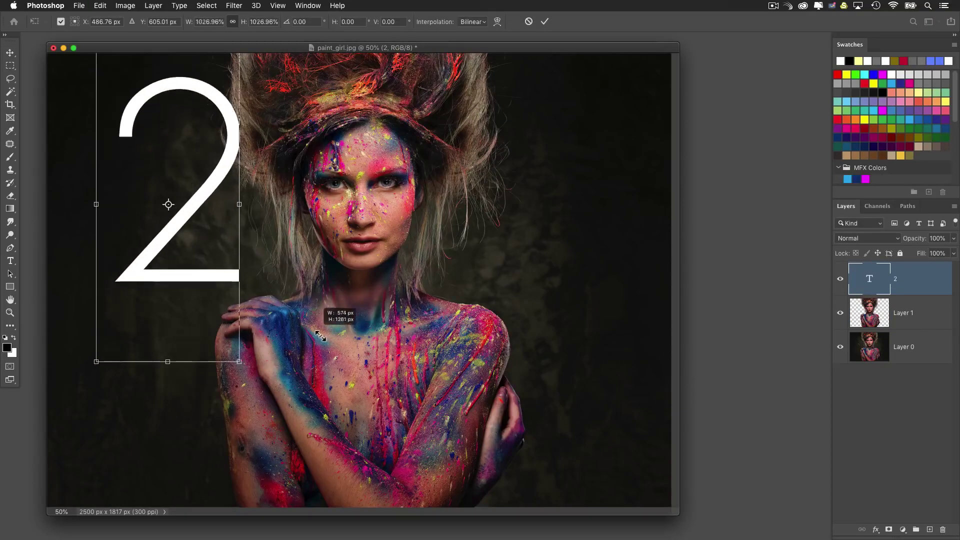
key("Return")
Step: Change the font style of the 2 to Book
double_click(886, 290)
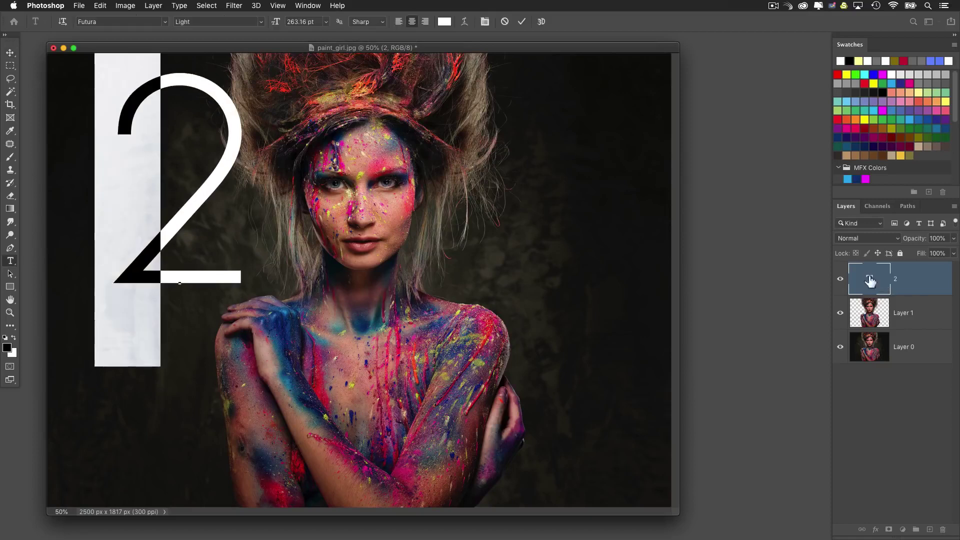
left_click(260, 25)
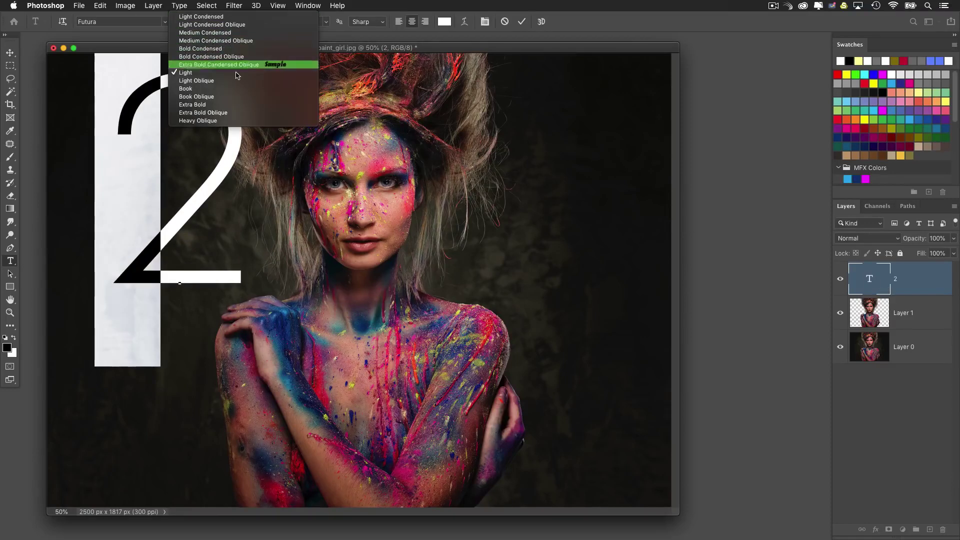
left_click(234, 89)
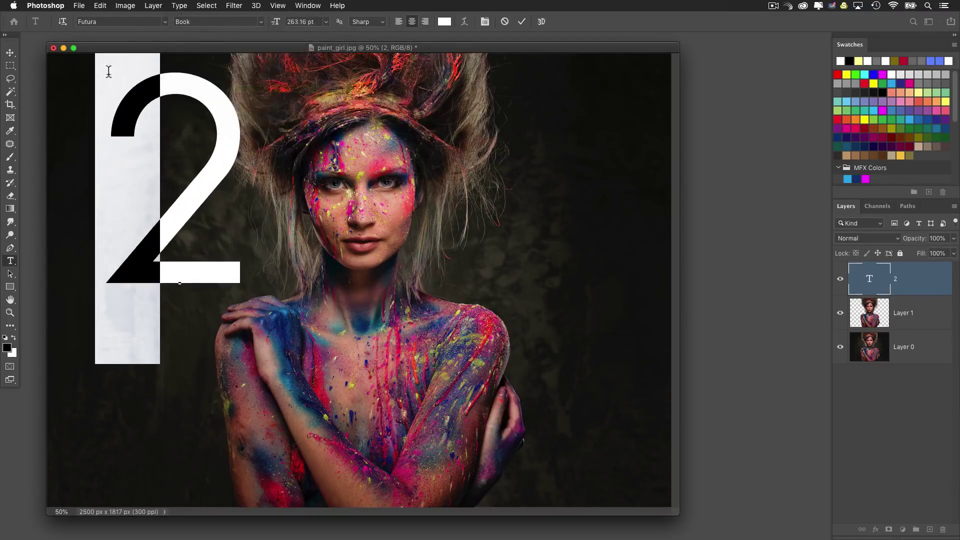
Step: Shift the 2 slightly down and place its layer directly beneath the cutout on Layer 1
left_click(3, 52)
left_click_drag(111, 137, 109, 164)
left_click_drag(878, 296, 874, 331)
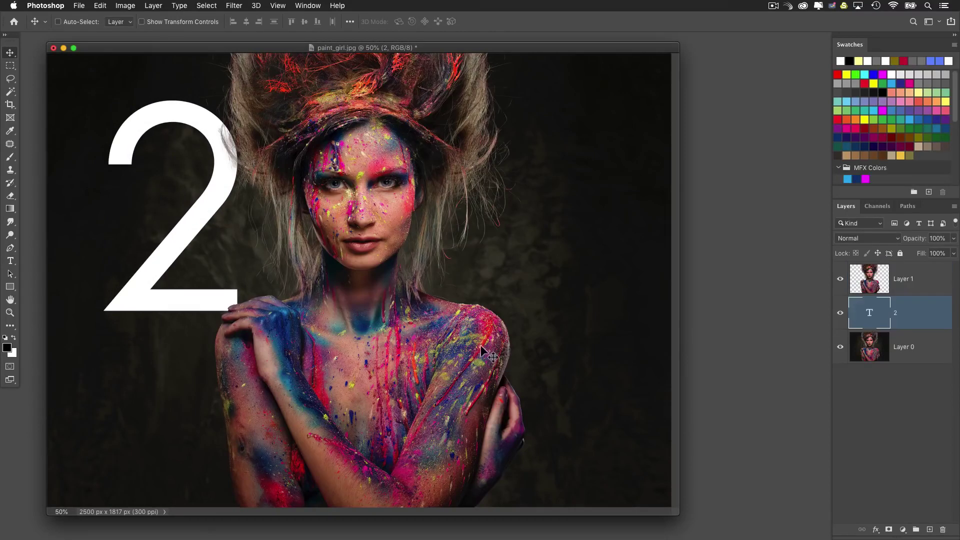
Step: Scale the 2 to about 125% and position it so it tucks behind the woman's hair and shoulder
key("super+t")
left_click_drag(236, 392, 278, 427)
left_click_drag(237, 364, 234, 380)
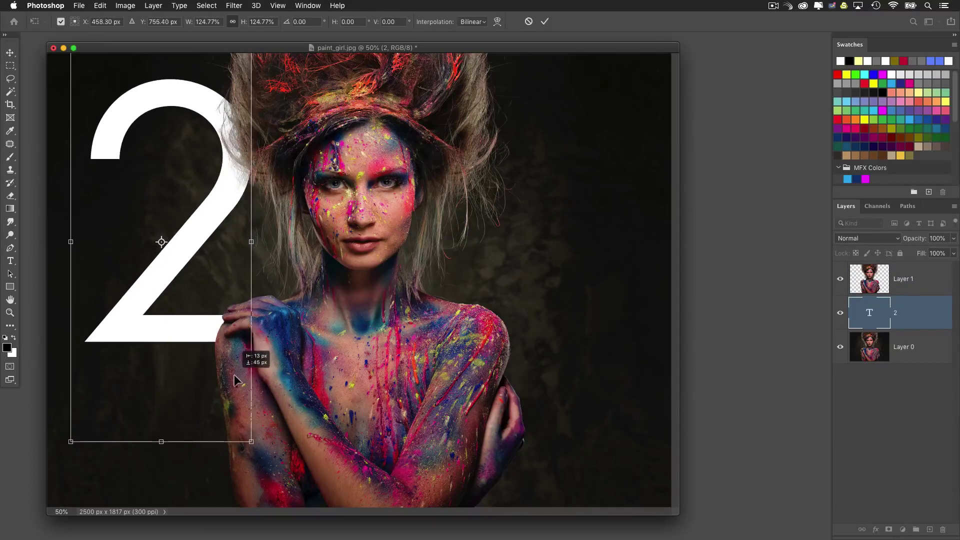
key("Return")
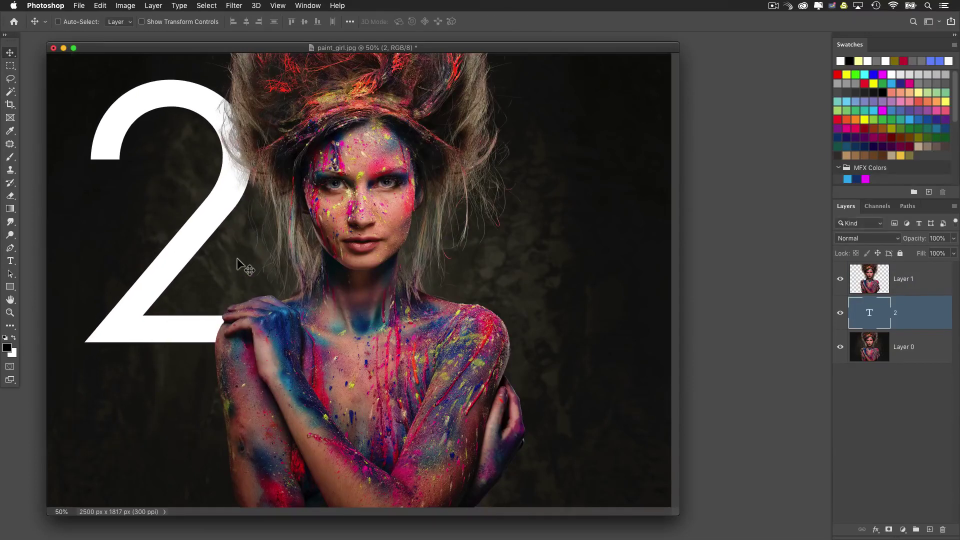
left_click_drag(224, 155, 230, 156)
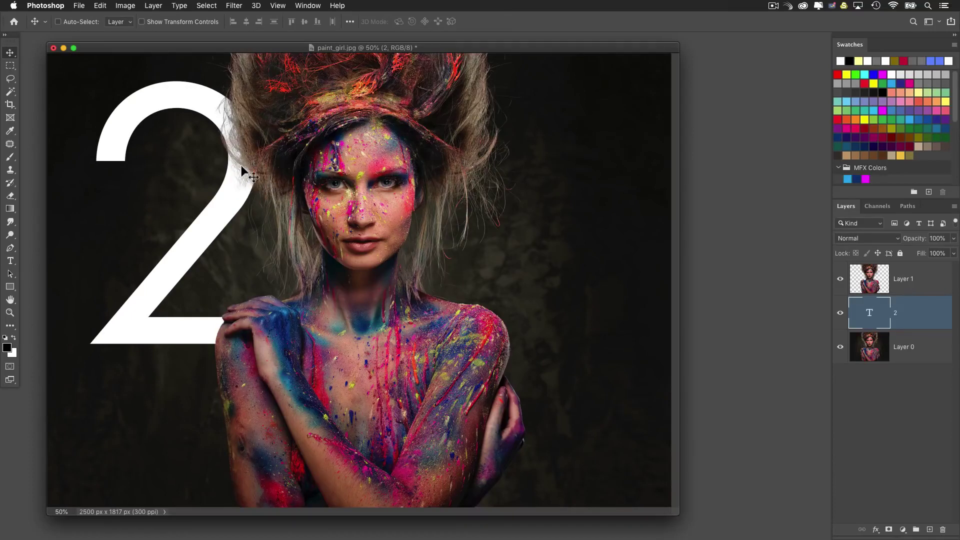
left_click_drag(199, 290, 197, 297)
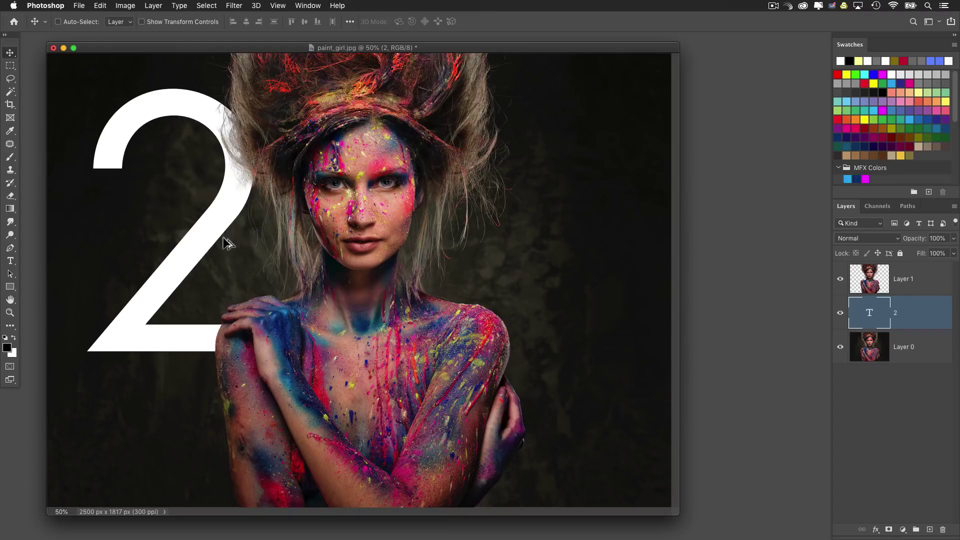
Step: Duplicate the 2 to the woman's other side, change the copy to "5" and position it partly behind her shoulder
left_click_drag(188, 261, 553, 315)
double_click(884, 322)
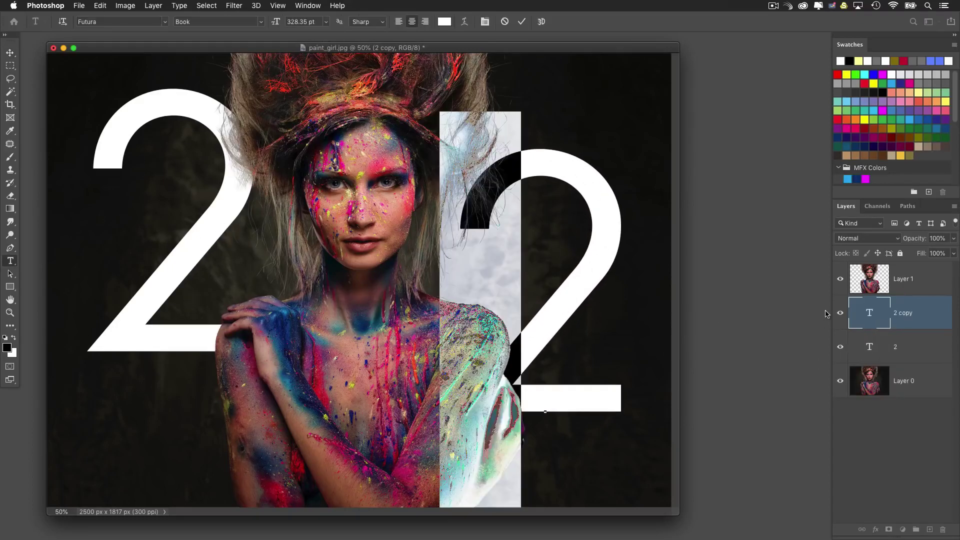
type("5")
key("Escape")
key("v")
left_click_drag(428, 229, 493, 207)
left_click_drag(471, 215, 448, 233)
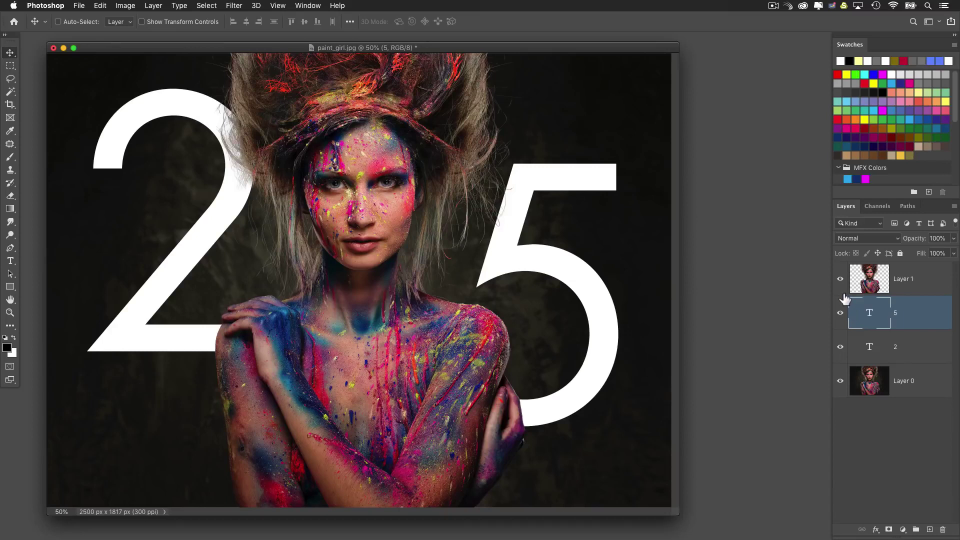
Step: Hide the 5 and Layer 1, and add an Inner Glow to the 2 layer
left_click(840, 313)
left_click(841, 279)
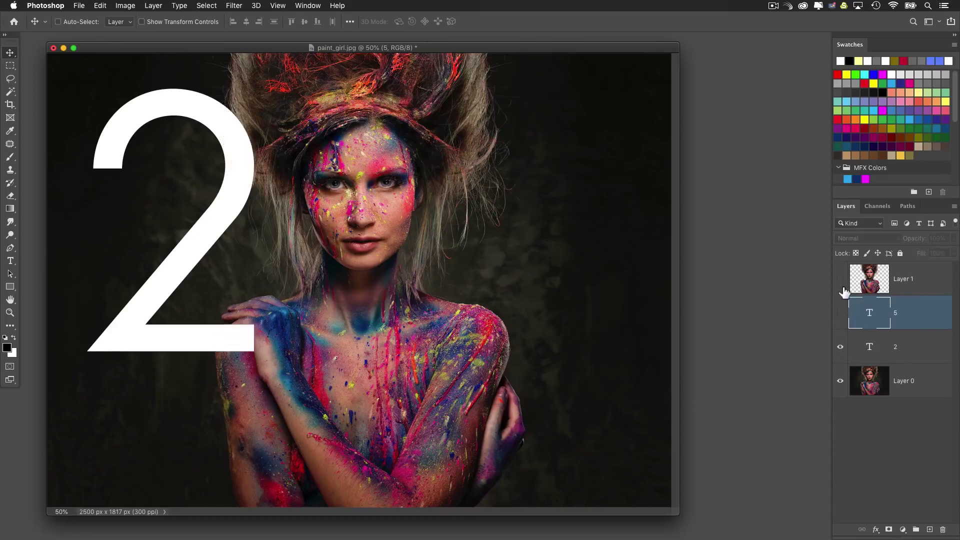
double_click(915, 352)
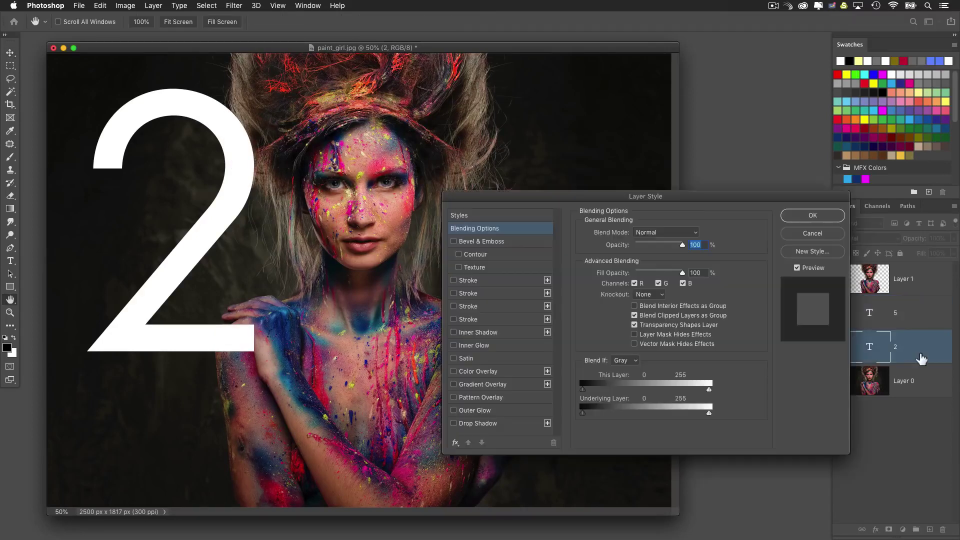
left_click_drag(509, 196, 500, 196)
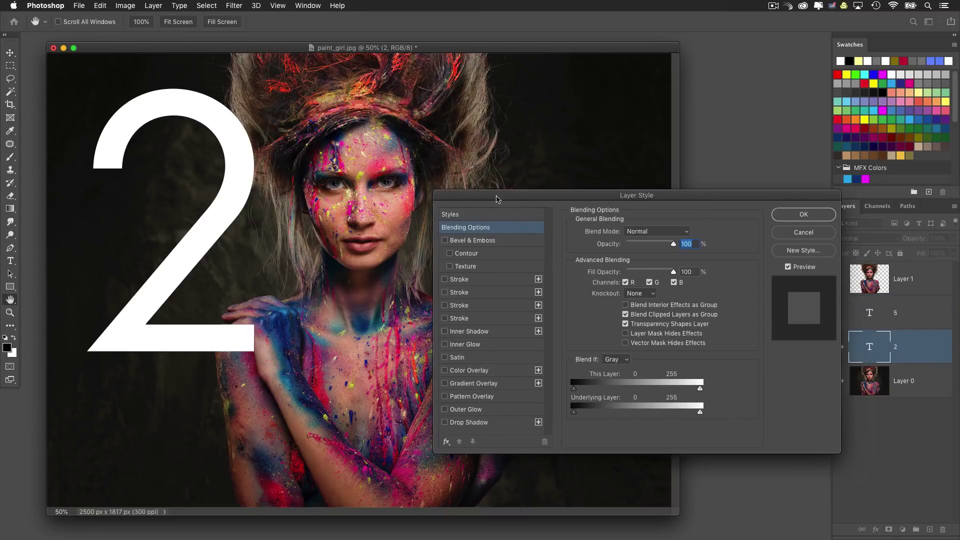
left_click(464, 344)
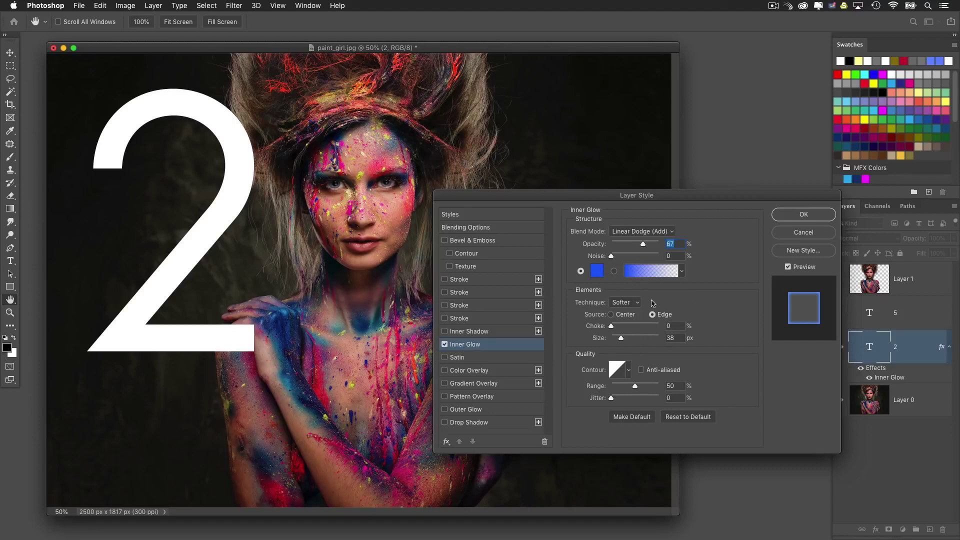
Step: Set the Inner Glow color to blue #2273f8 with the Linear Dodge (Add) blend mode
left_click(596, 271)
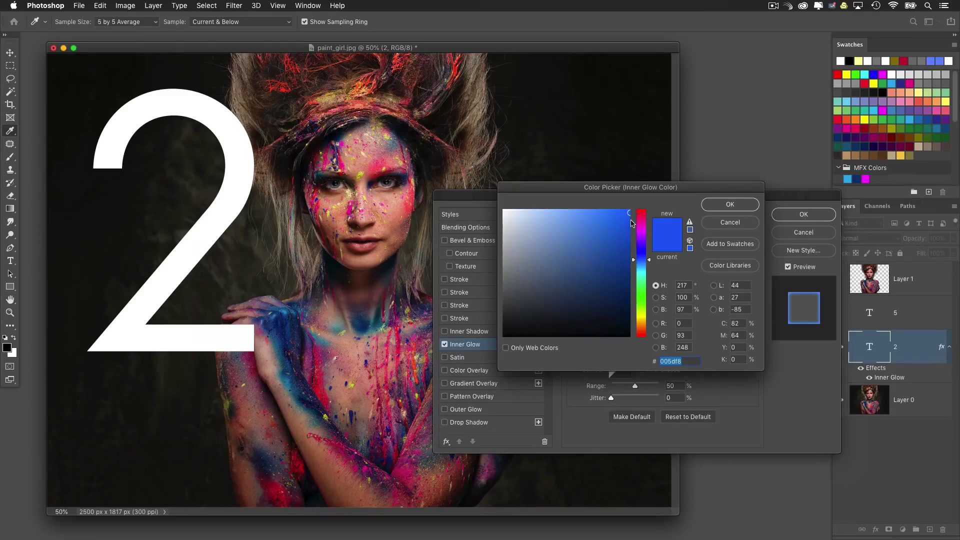
left_click(612, 213)
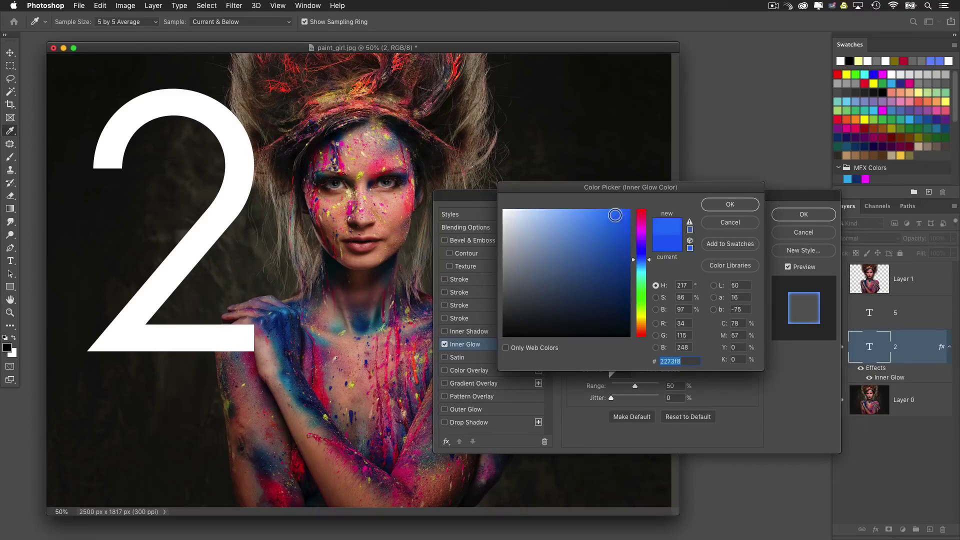
left_click(714, 205)
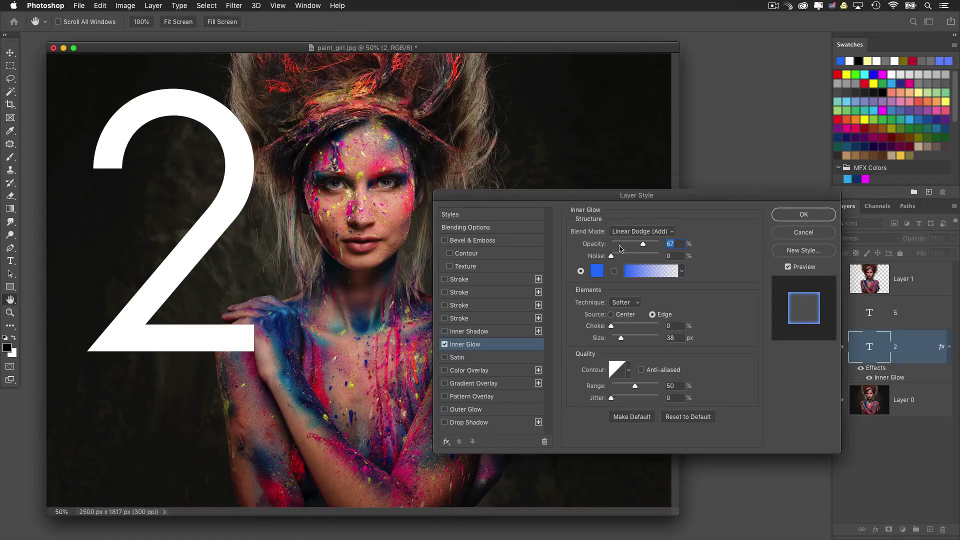
left_click(640, 232)
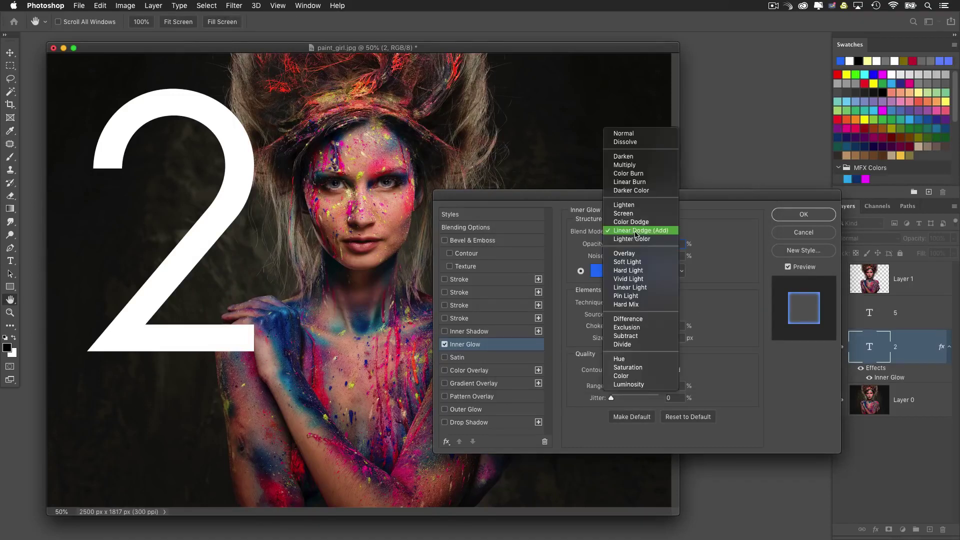
left_click(666, 231)
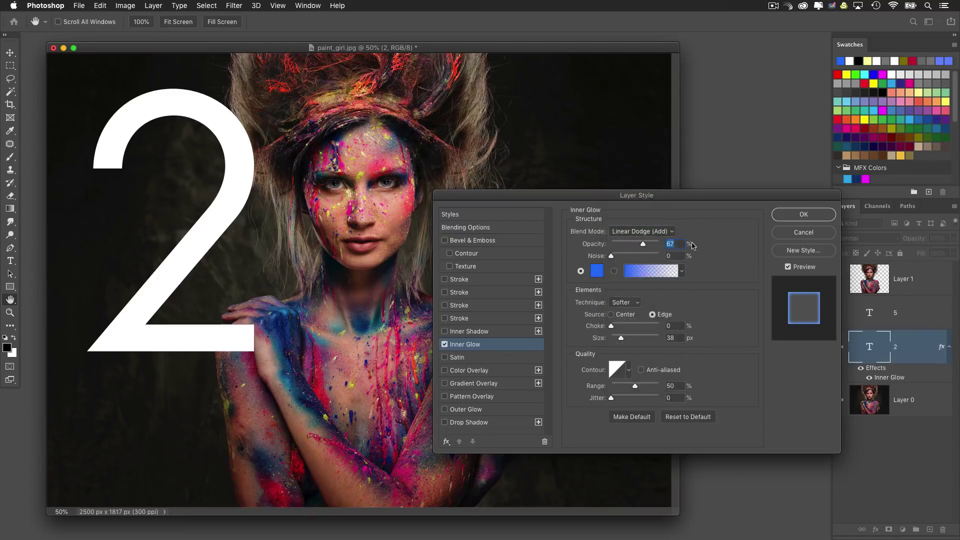
Step: Set the Inner Glow to 100% opacity and 57 px size, with Edge as its source
left_click_drag(646, 247, 653, 247)
left_click(620, 316)
left_click(652, 315)
left_click_drag(626, 338, 625, 340)
left_click_drag(653, 245, 660, 245)
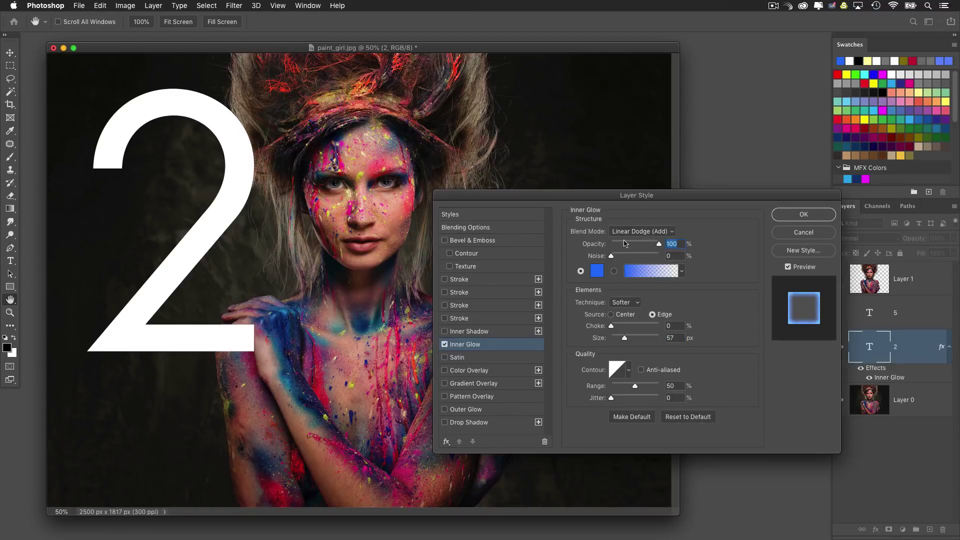
Step: Enable an Outer Glow on the 2 and change the Inner Glow's blend mode to Hard Light
left_click(464, 410)
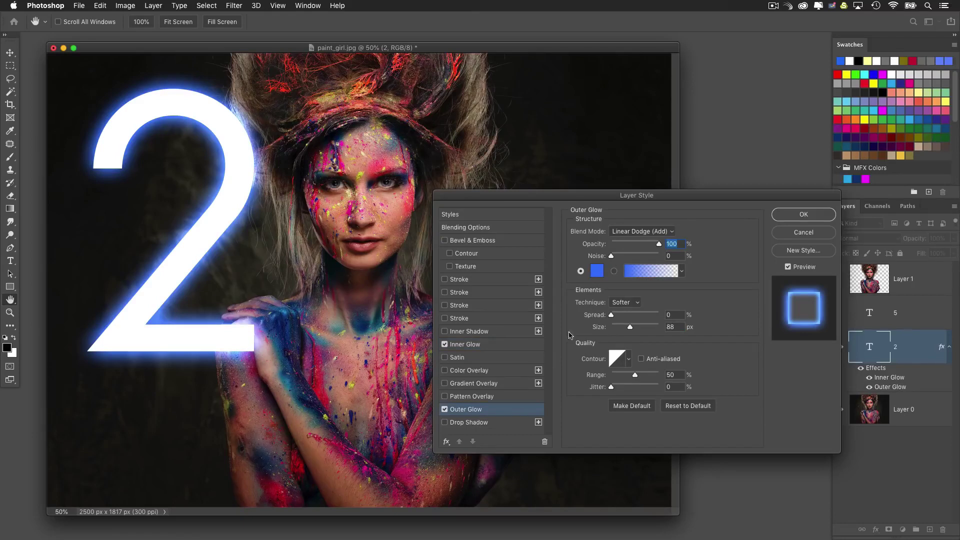
left_click(478, 345)
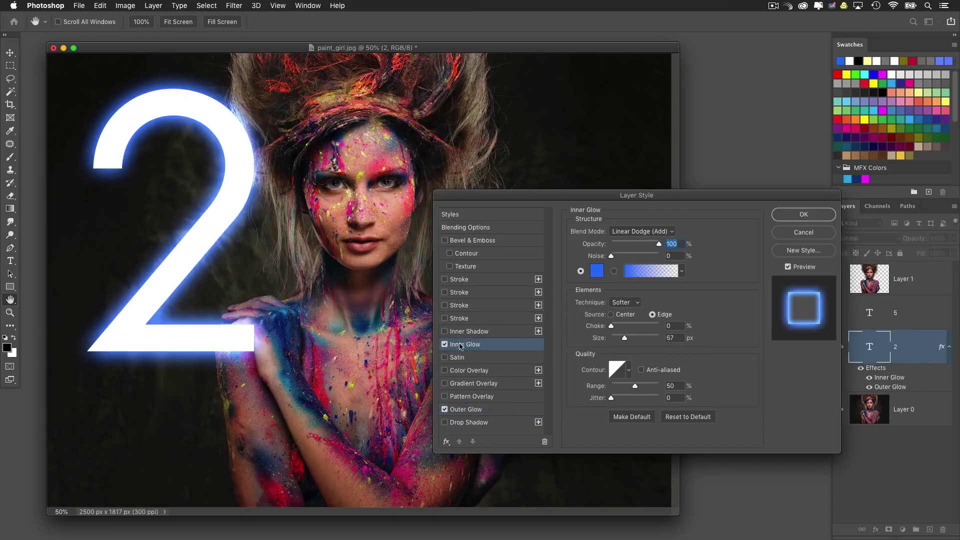
left_click(624, 232)
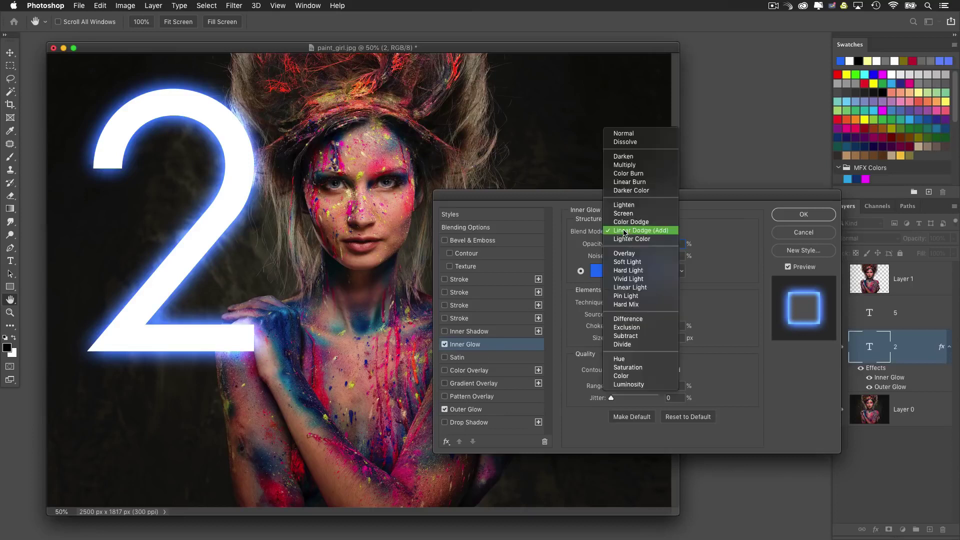
left_click(214, 335)
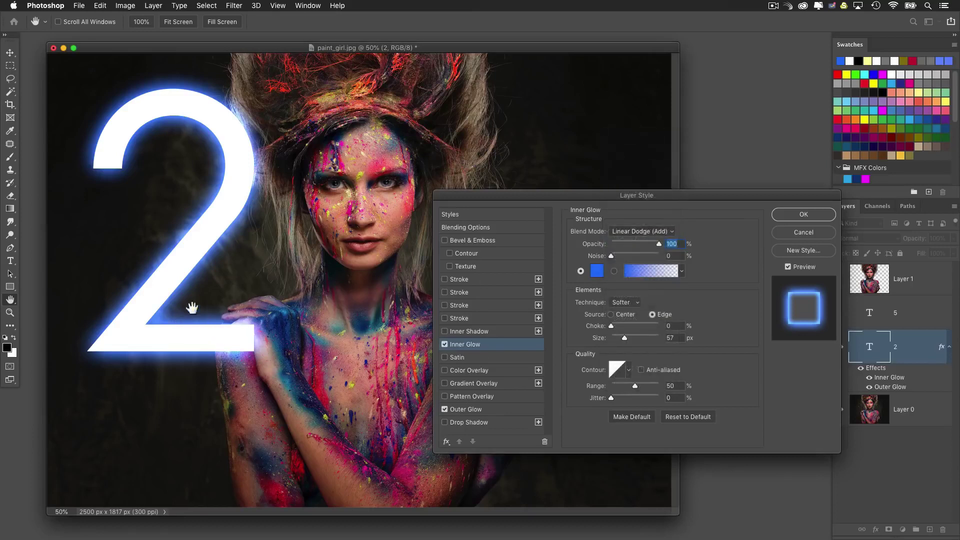
left_click(612, 232)
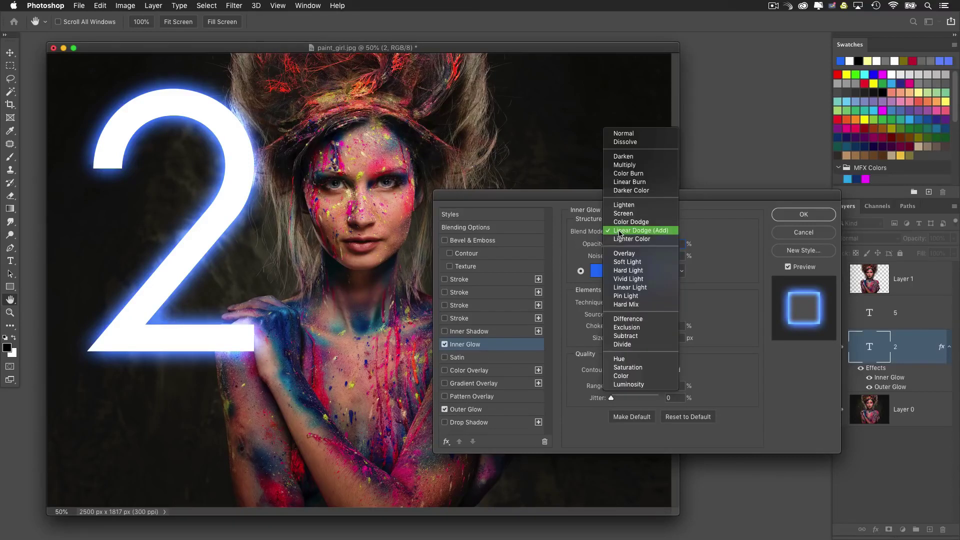
left_click(636, 272)
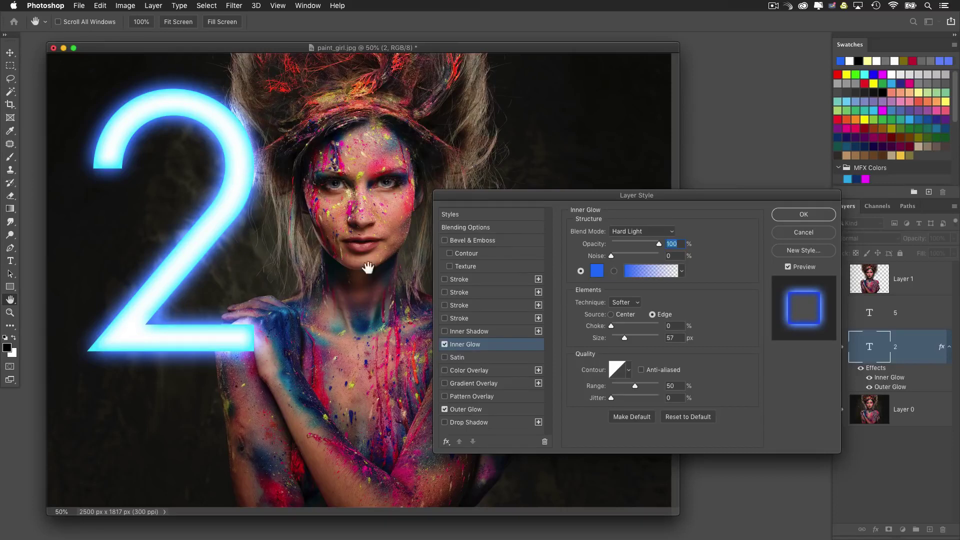
Step: Reduce the Outer Glow size to 73 px, keeping Linear Dodge (Add) as its blend mode
left_click(465, 411)
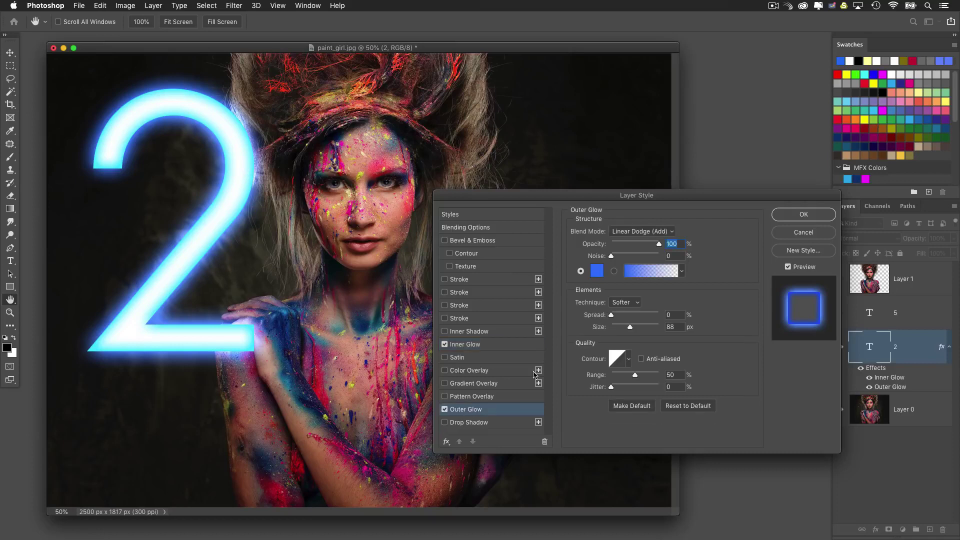
left_click(638, 232)
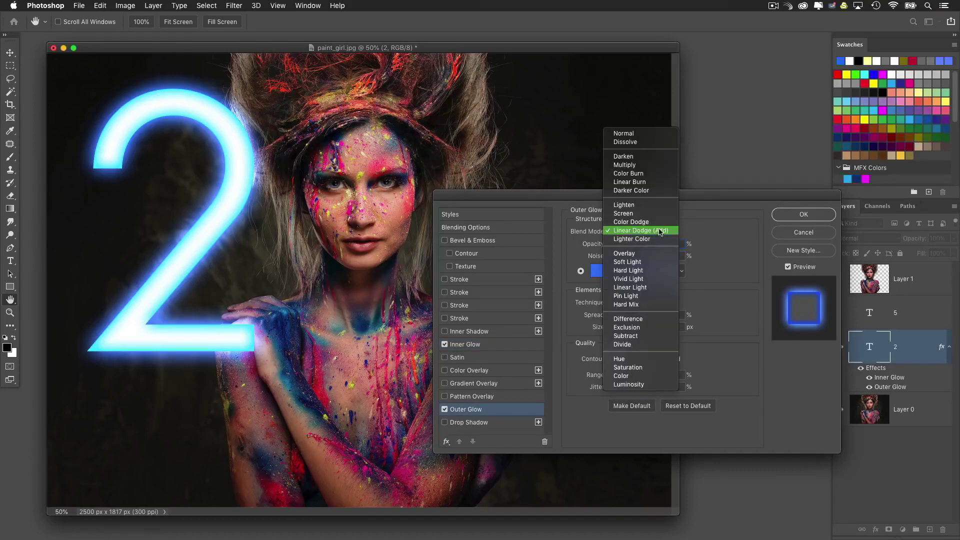
left_click(687, 244)
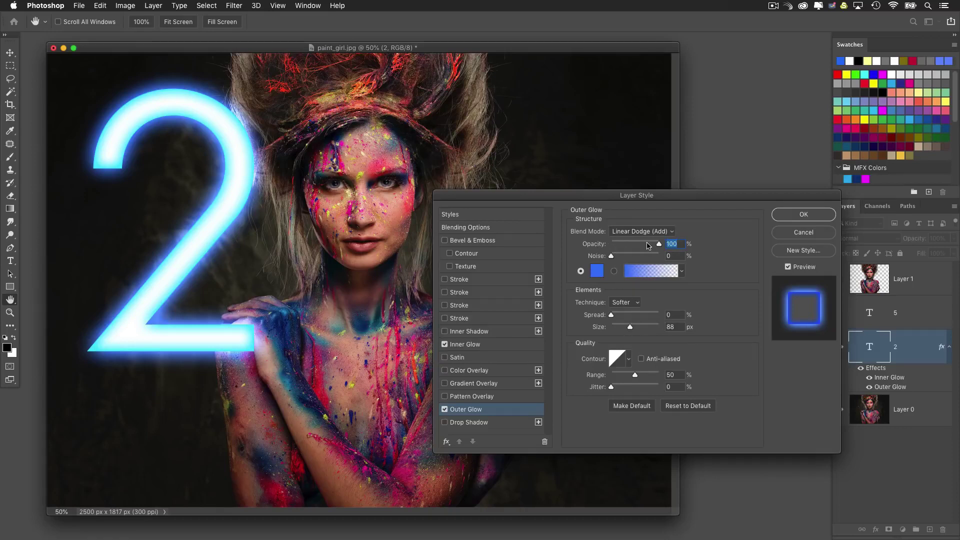
left_click_drag(631, 326, 629, 332)
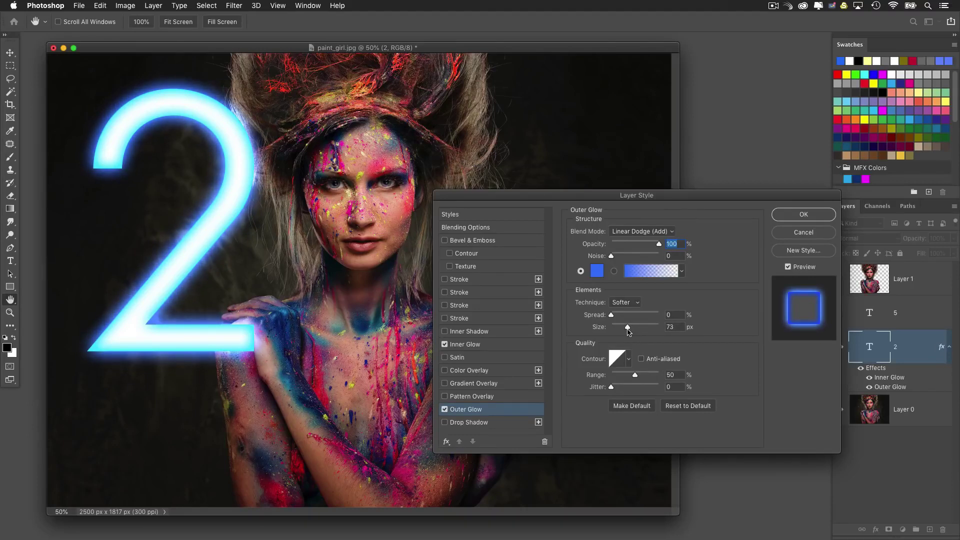
left_click(629, 332)
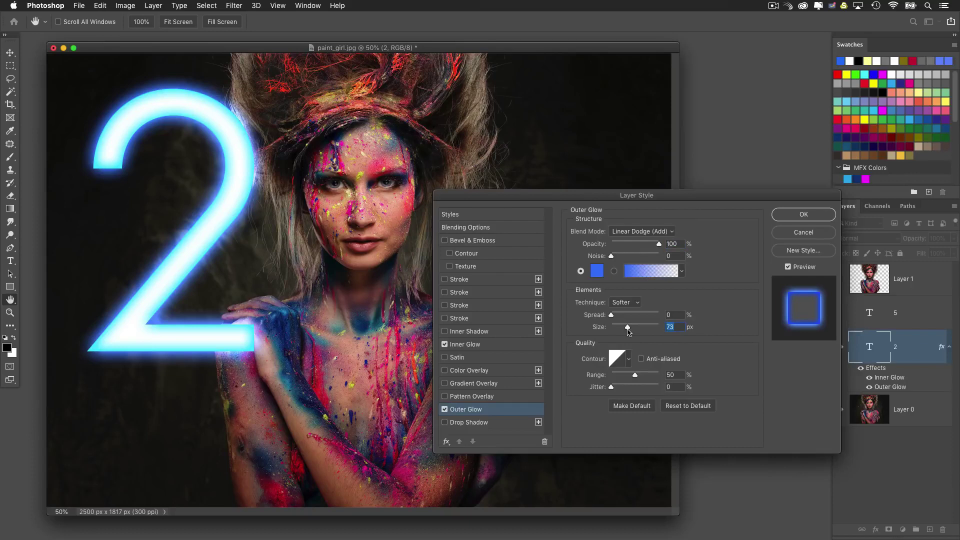
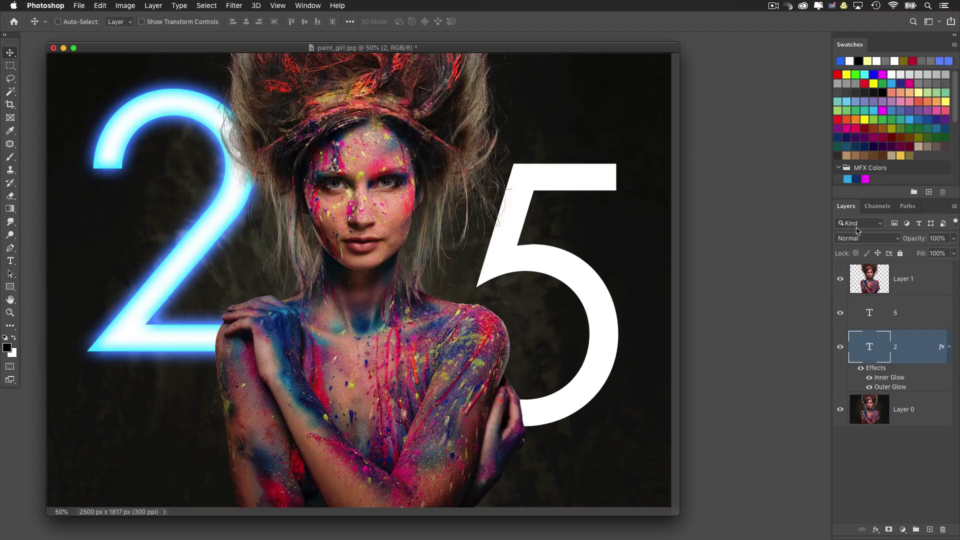
Step: Float and enlarge the Layers panel, and copy the 2's Inner Glow and Outer Glow effects onto the 5 layer
left_click_drag(846, 208, 540, 150)
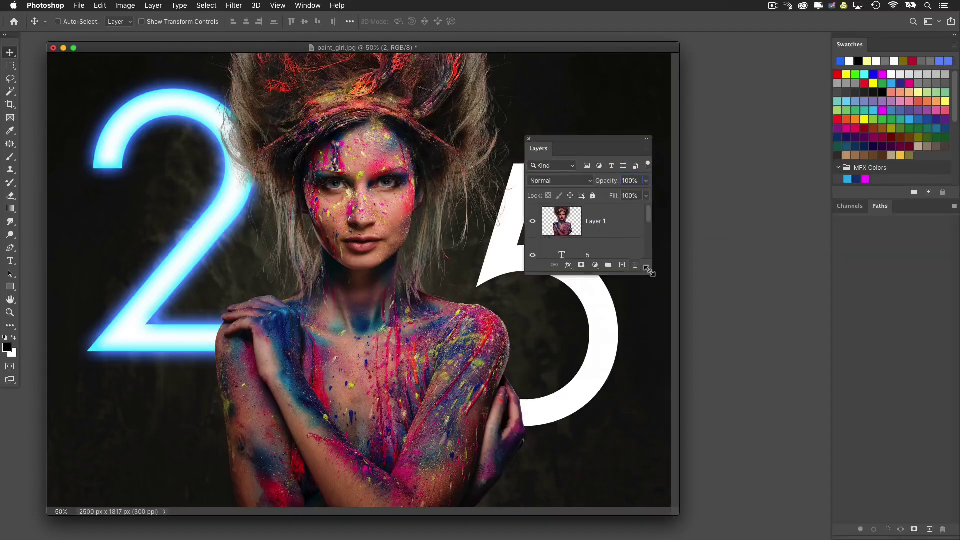
left_click_drag(651, 274, 704, 421)
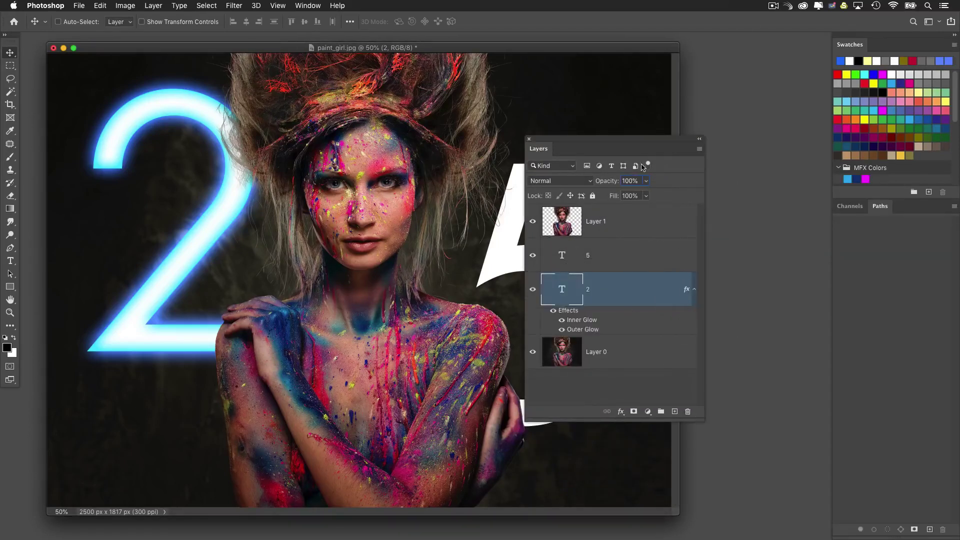
left_click_drag(631, 143, 728, 176)
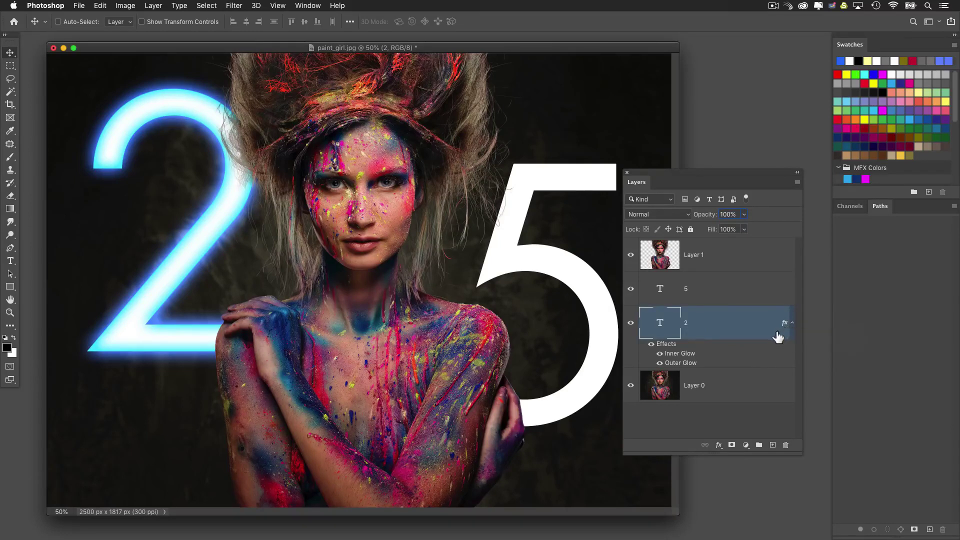
left_click_drag(786, 325, 744, 289)
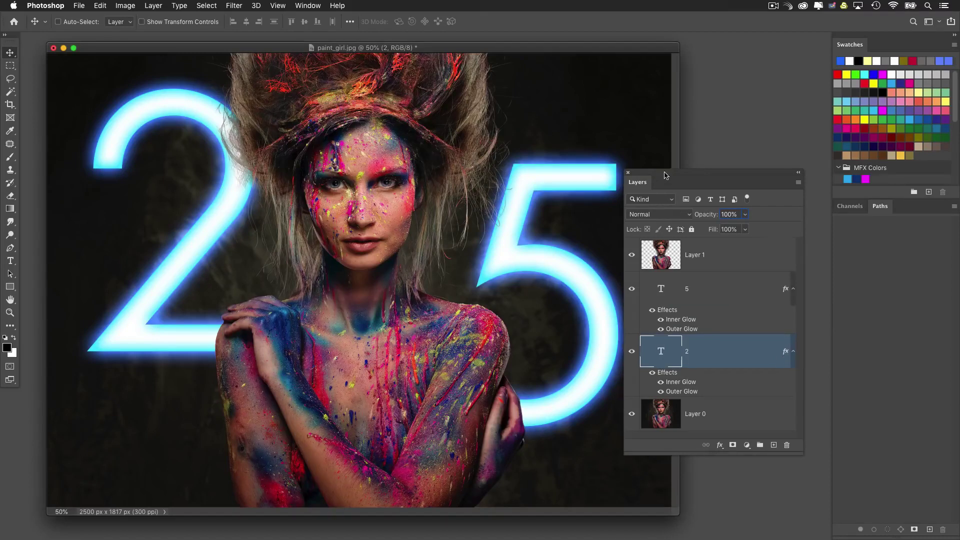
Step: Add a new empty layer above the cut-out woman on Layer 1, clipped to her and using the Overlay blend mode
left_click_drag(661, 179, 726, 184)
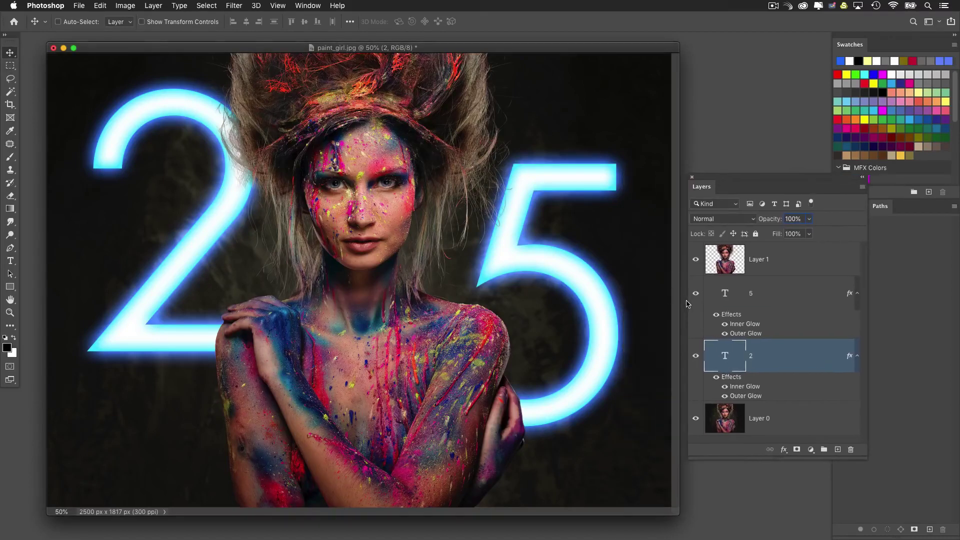
left_click(726, 261)
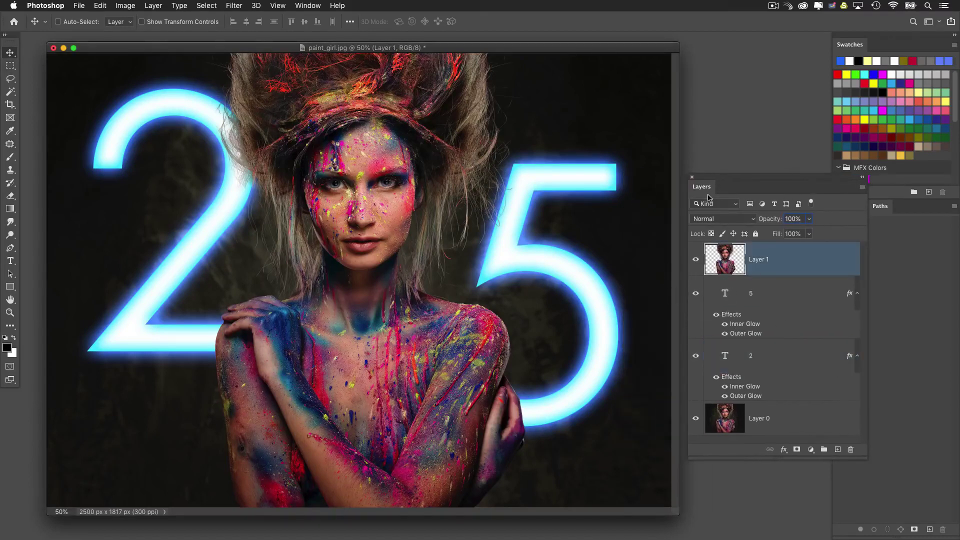
left_click_drag(709, 183, 701, 173)
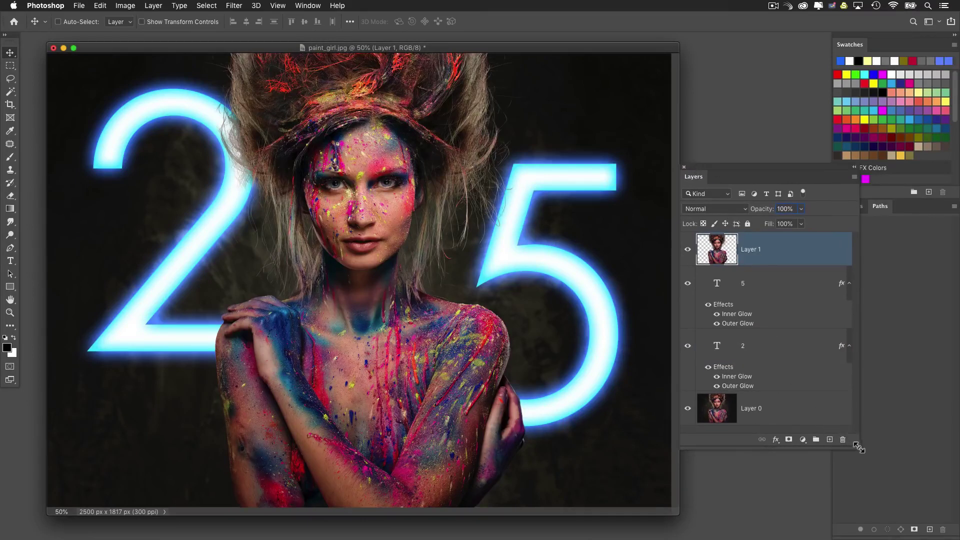
left_click_drag(858, 448, 858, 478)
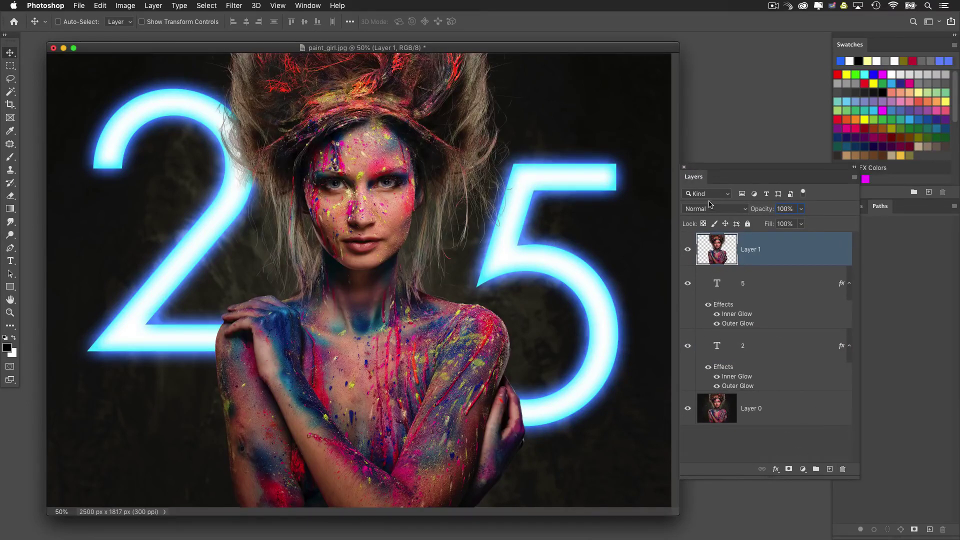
left_click_drag(715, 176, 679, 188)
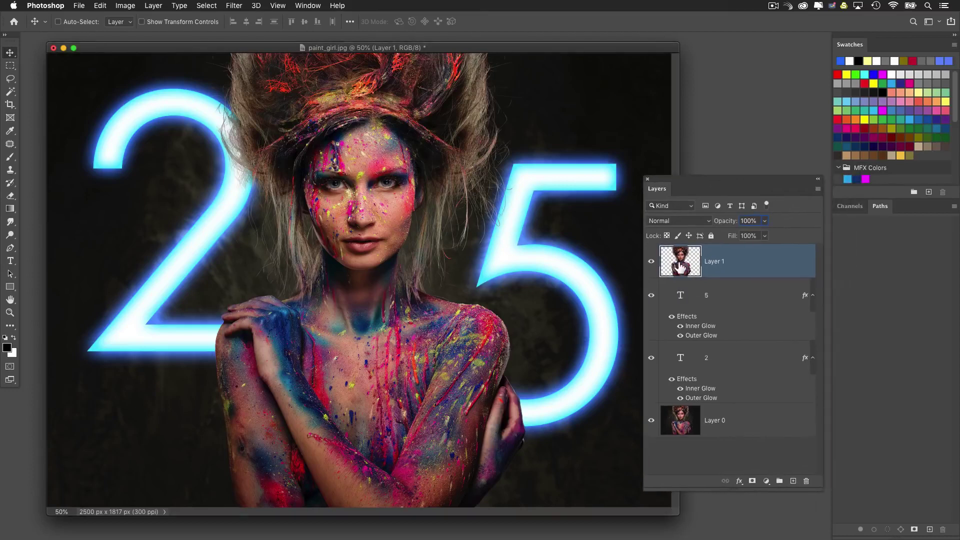
left_click(792, 481)
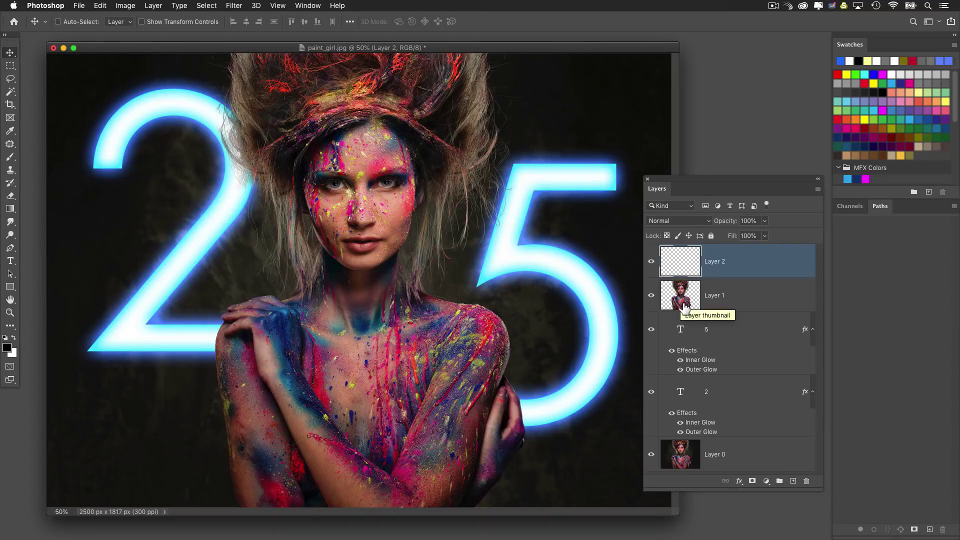
key("super+alt+g")
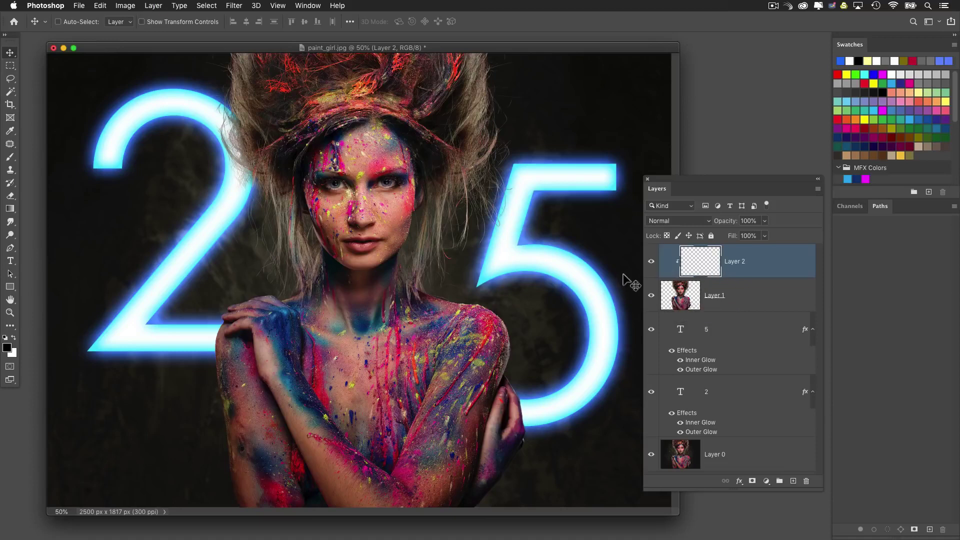
left_click(677, 223)
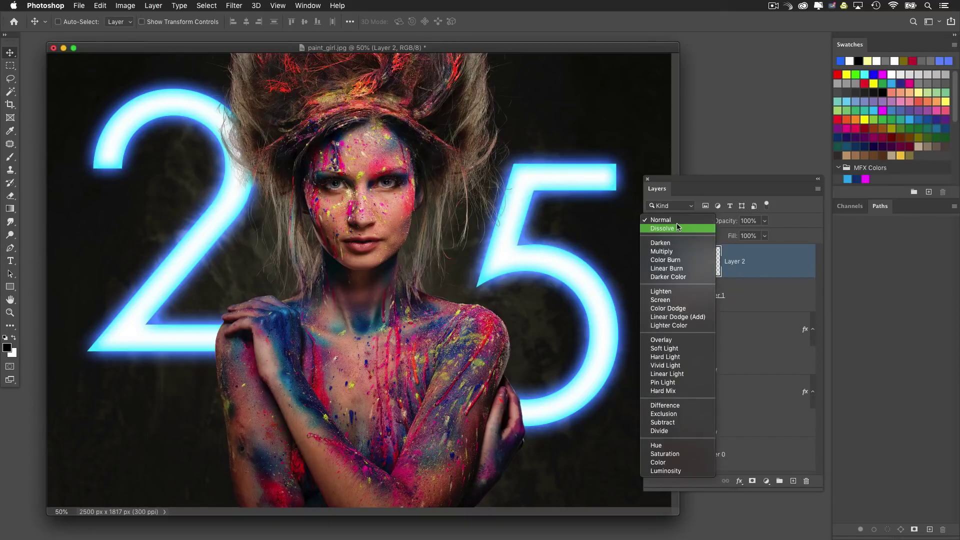
left_click(669, 340)
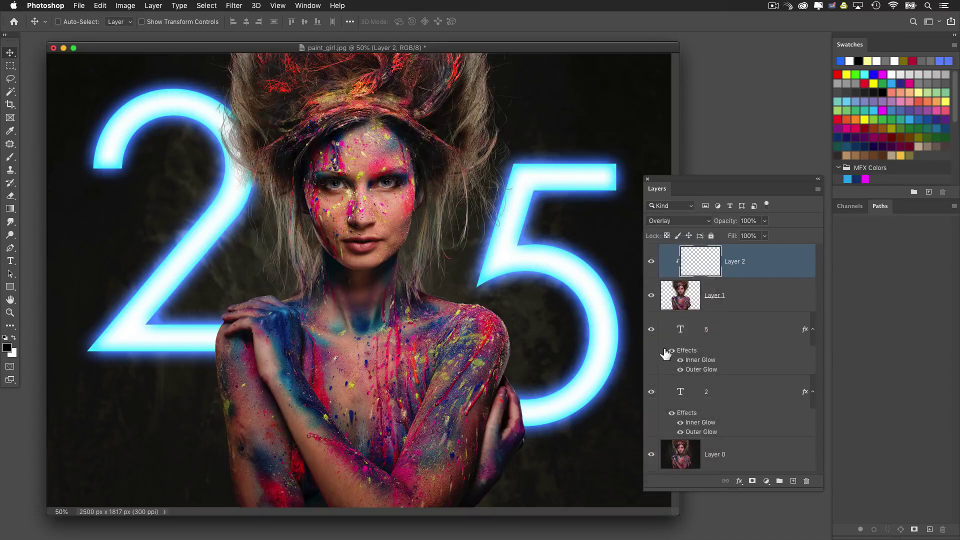
Step: Set up the Gradient tool with the Foreground to Transparent gradient
left_click_drag(10, 208, 43, 210)
left_click(78, 23)
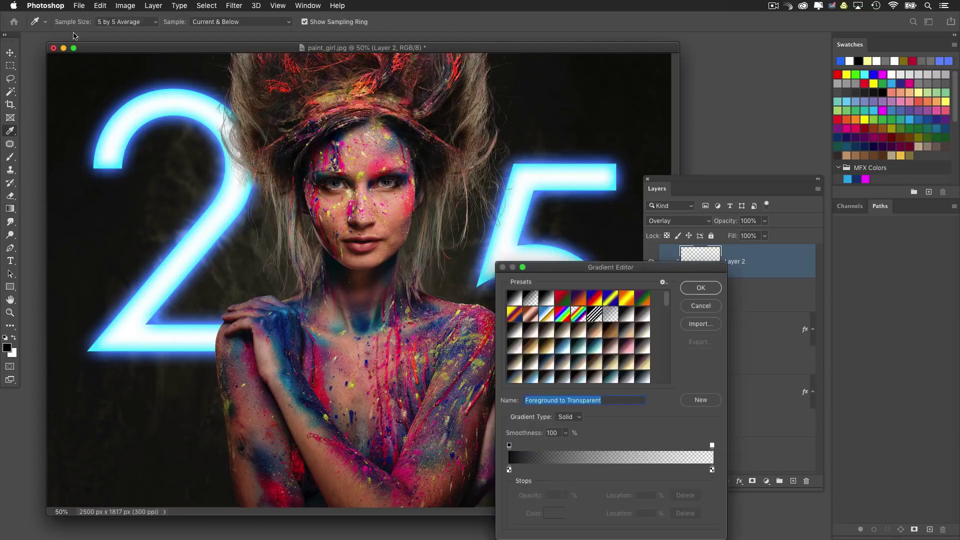
left_click(696, 288)
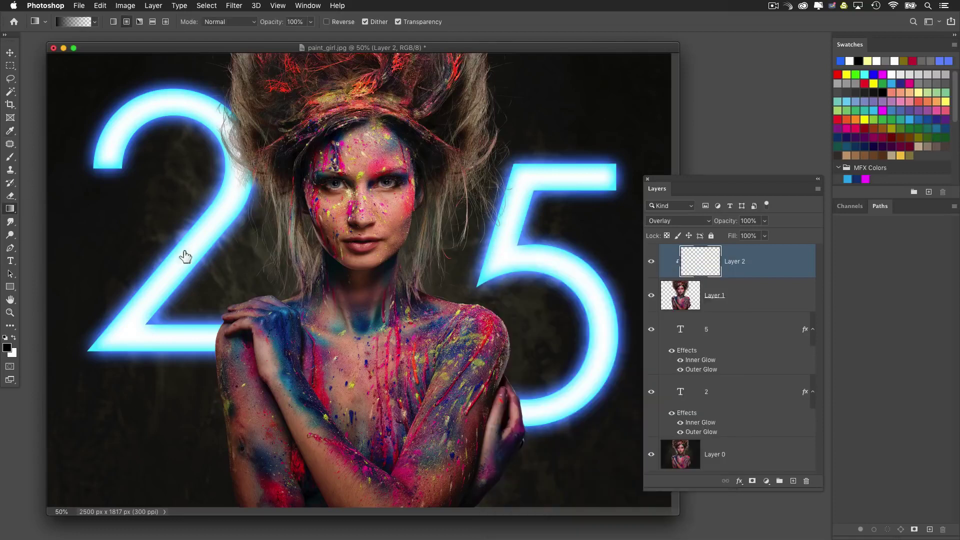
Step: Add white radial gradient highlights on Layer 2 over the shoulder, hair and both glow-facing sides, undoing the last gradient on the lower hand
key("x")
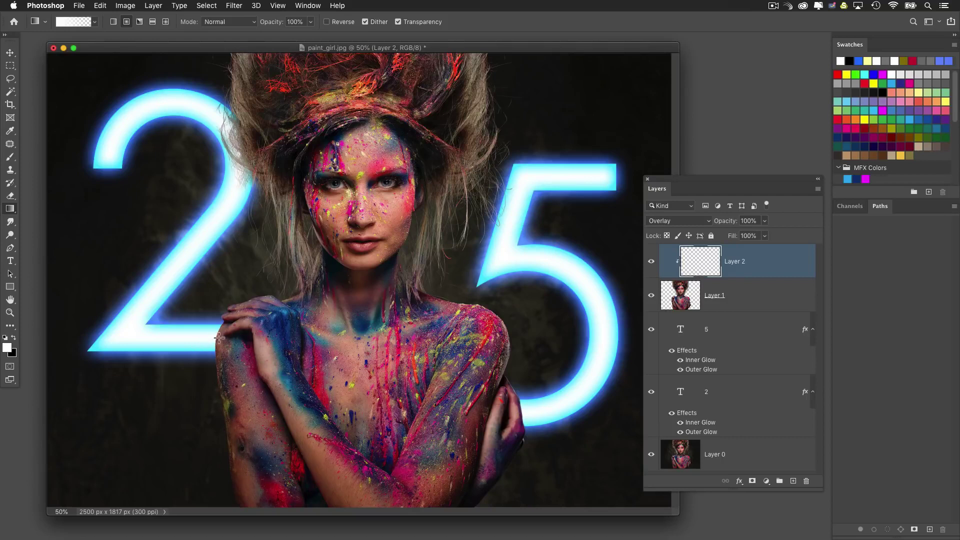
left_click_drag(217, 339, 275, 368)
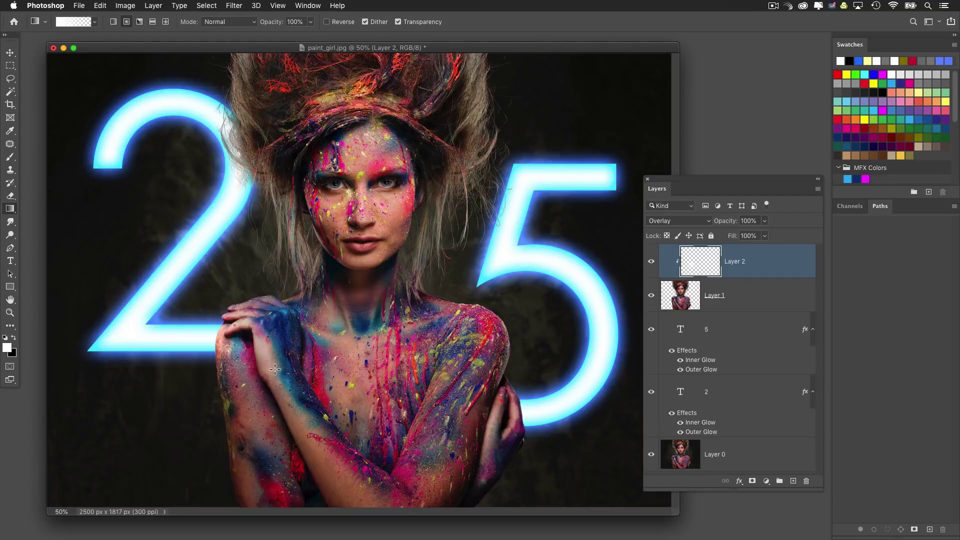
left_click_drag(223, 153, 301, 153)
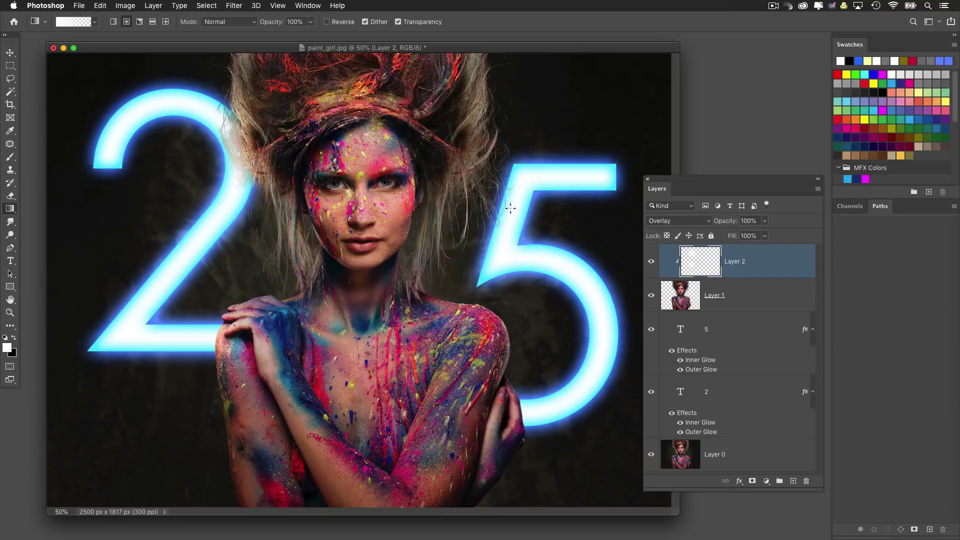
left_click_drag(482, 216, 477, 216)
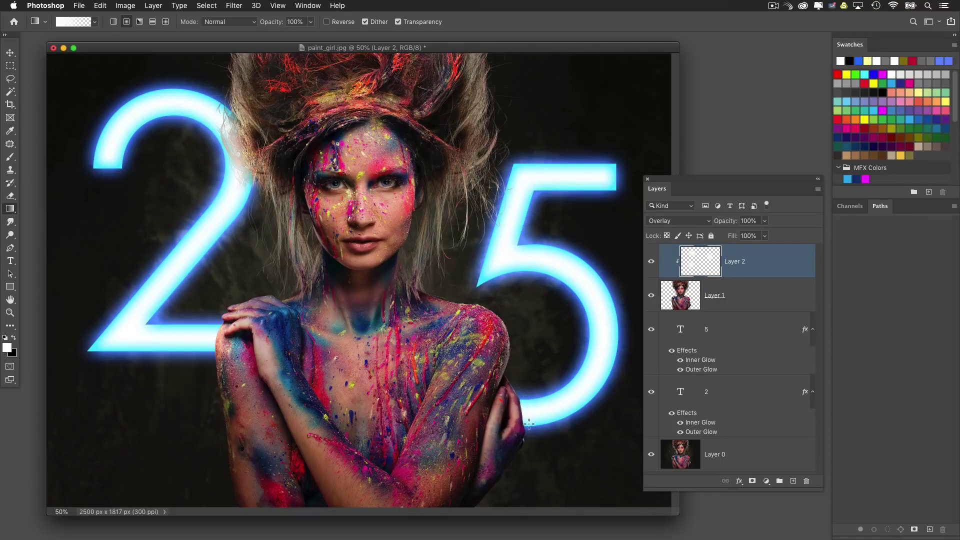
left_click_drag(528, 415, 449, 443)
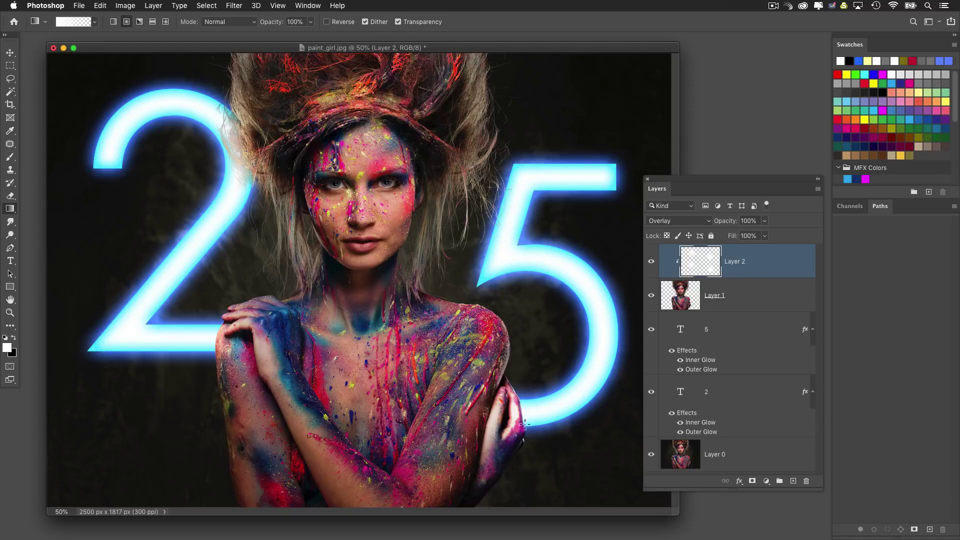
key("super+z")
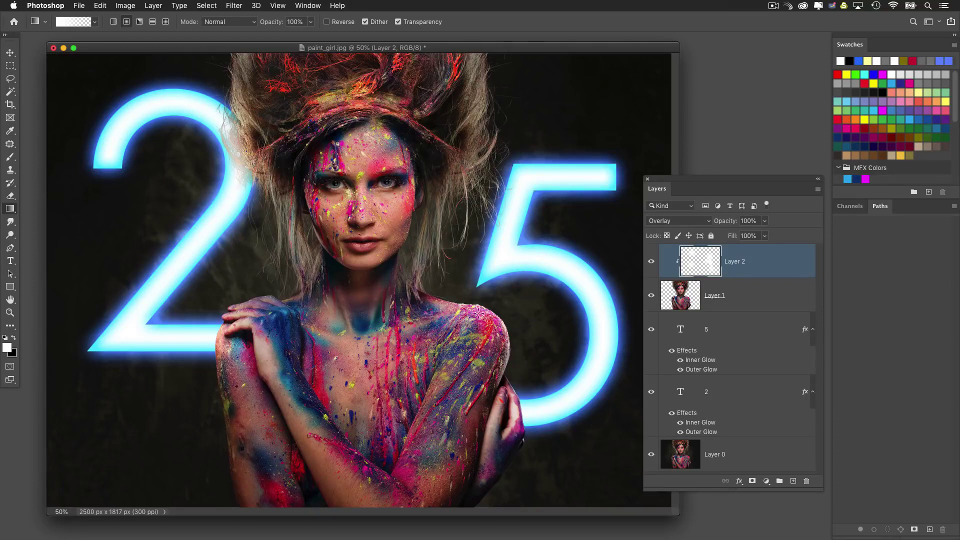
Step: Add more white radial gradient highlights on Layer 2 over the raised hand, hanging hair and upper hair beside the glowing 2
left_click_drag(218, 300, 265, 340)
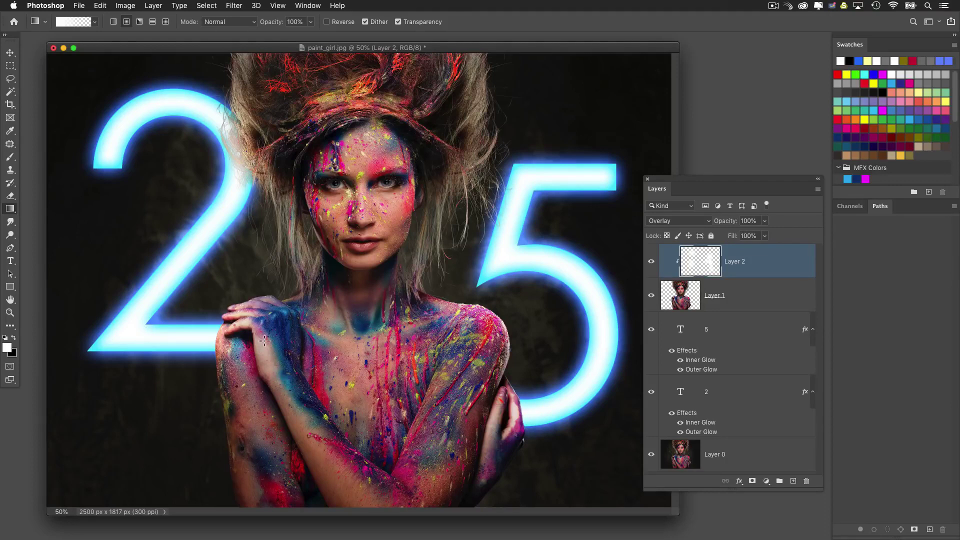
left_click_drag(249, 236, 329, 272)
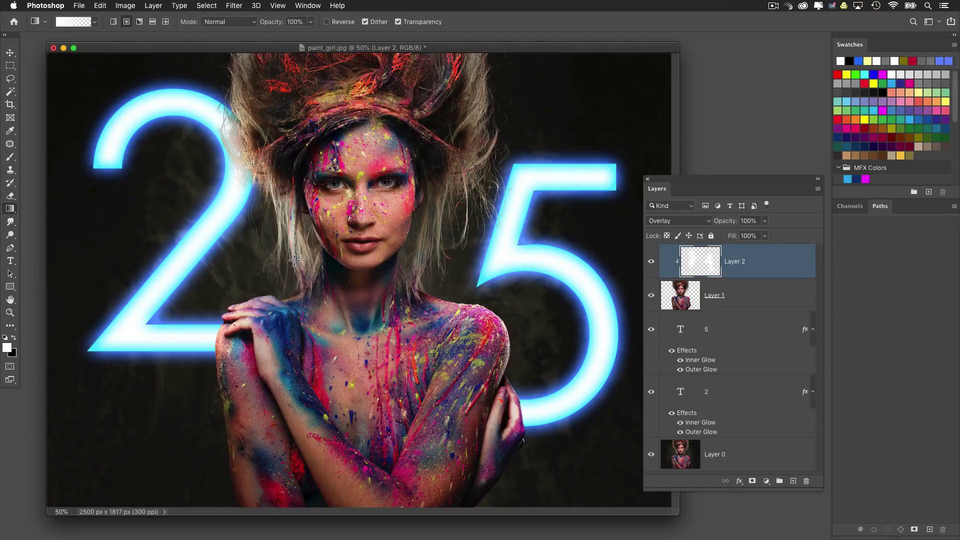
left_click_drag(212, 72, 285, 85)
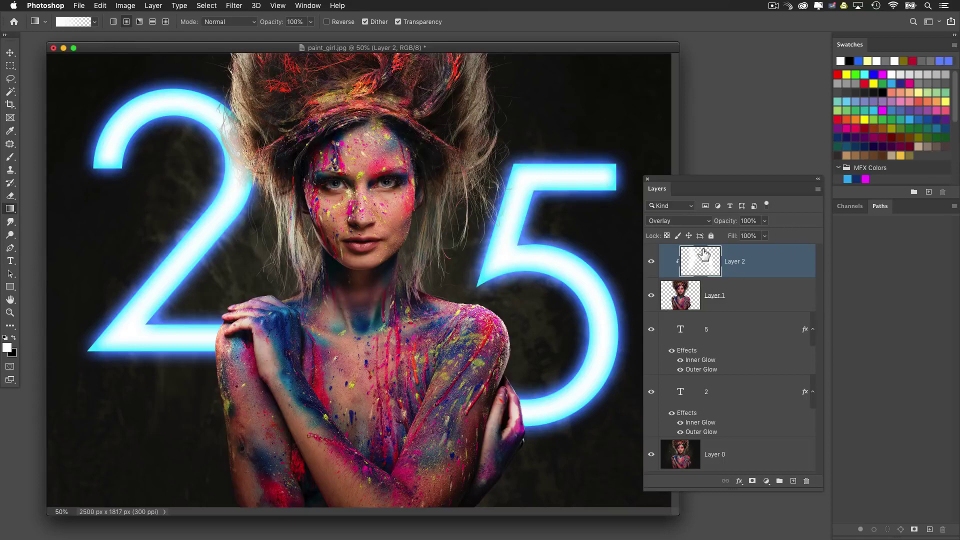
Step: Toggle Layer 2's visibility repeatedly to compare the woman with and without the overlay highlights, leaving the layer shown
left_click(650, 261)
left_click(651, 261)
left_click(651, 261)
left_click(651, 261)
left_click(651, 261)
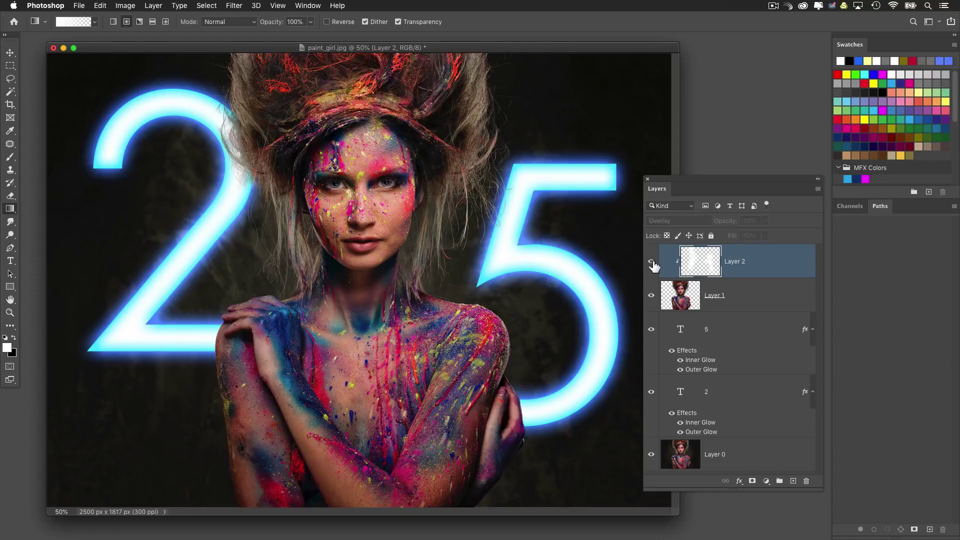
left_click(650, 261)
left_click(651, 261)
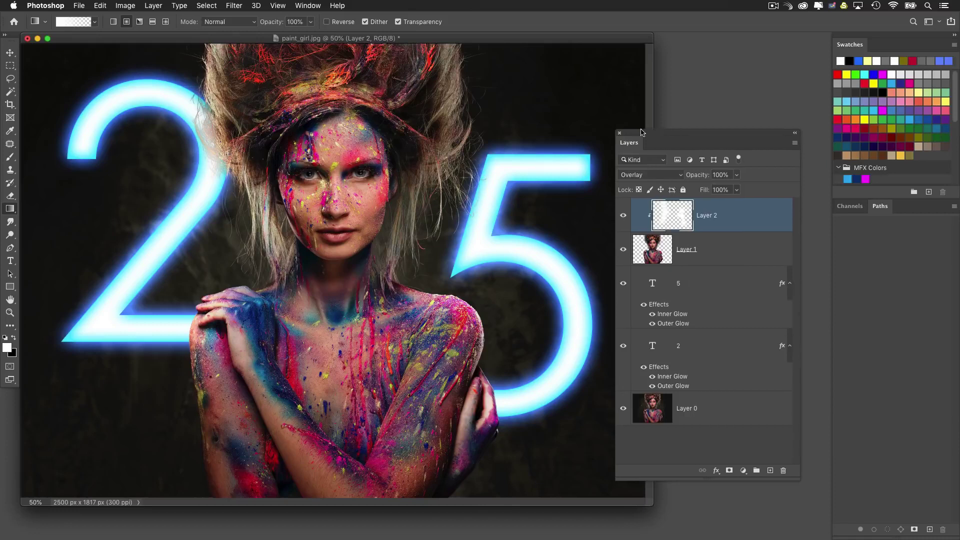
Step: Load the outline of the cut-out woman on Layer 1 as a selection
left_click_drag(651, 130, 625, 122)
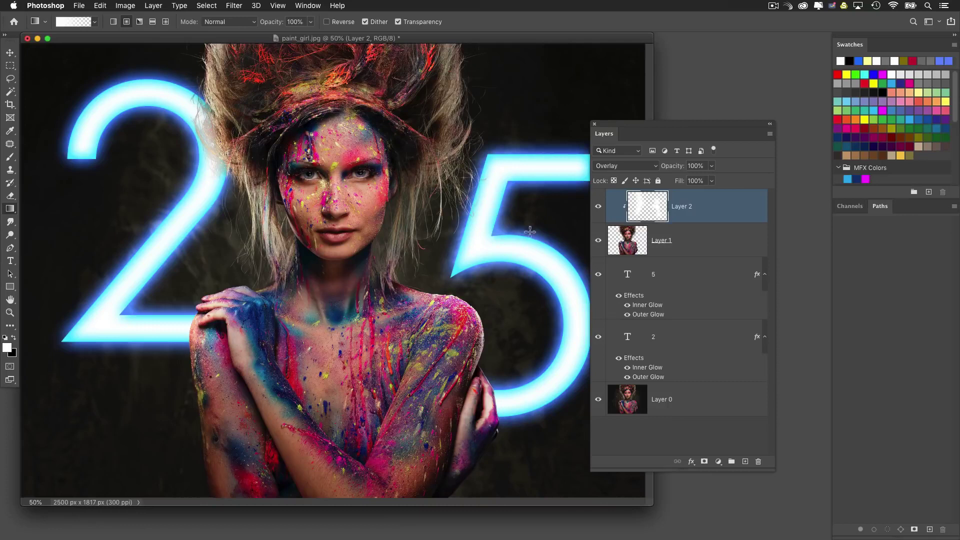
left_click_drag(634, 249, 635, 250)
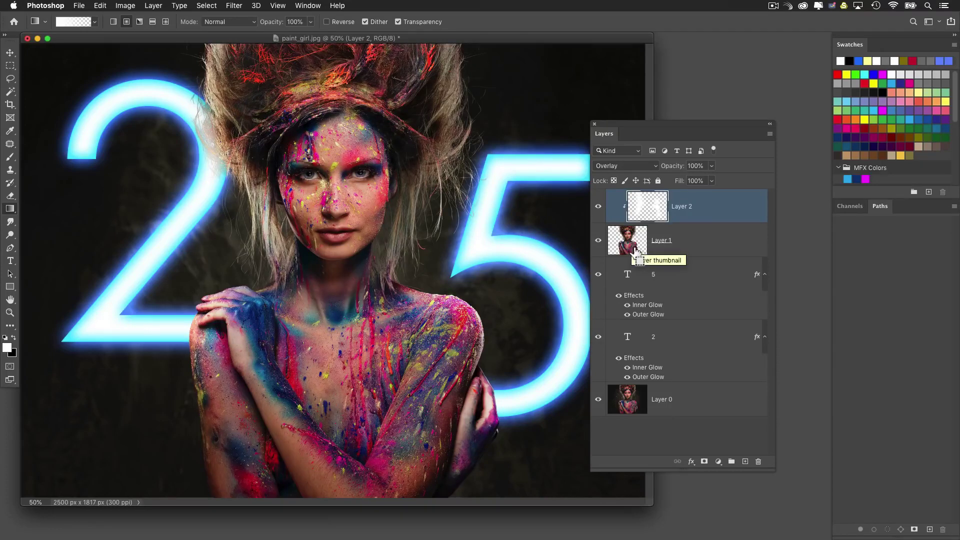
left_click(631, 248, "super")
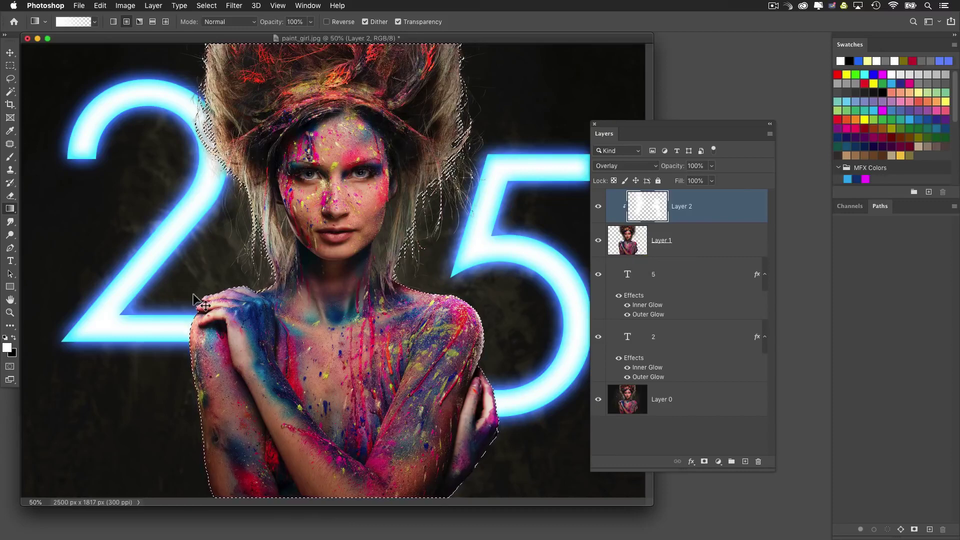
Step: With the Rectangular Marquee tool active, nudge the selection outline slightly to the right without moving any pixels
key("super+plus")
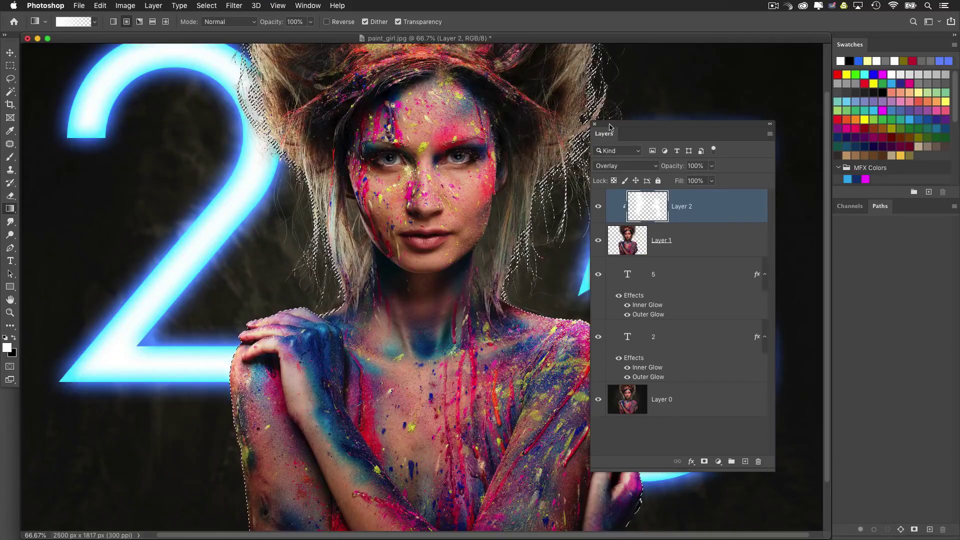
left_click_drag(610, 127, 641, 137)
left_click(10, 66)
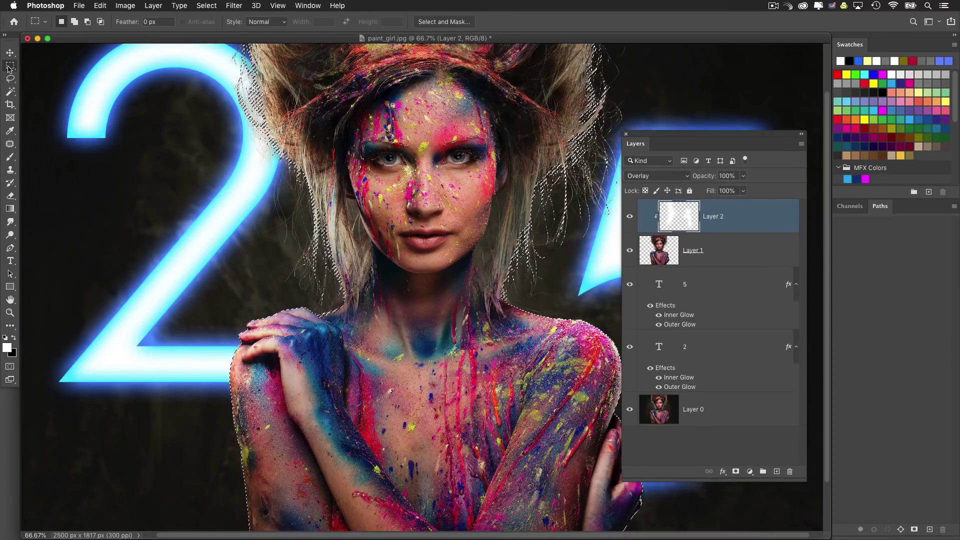
left_click(11, 68)
left_click(10, 70)
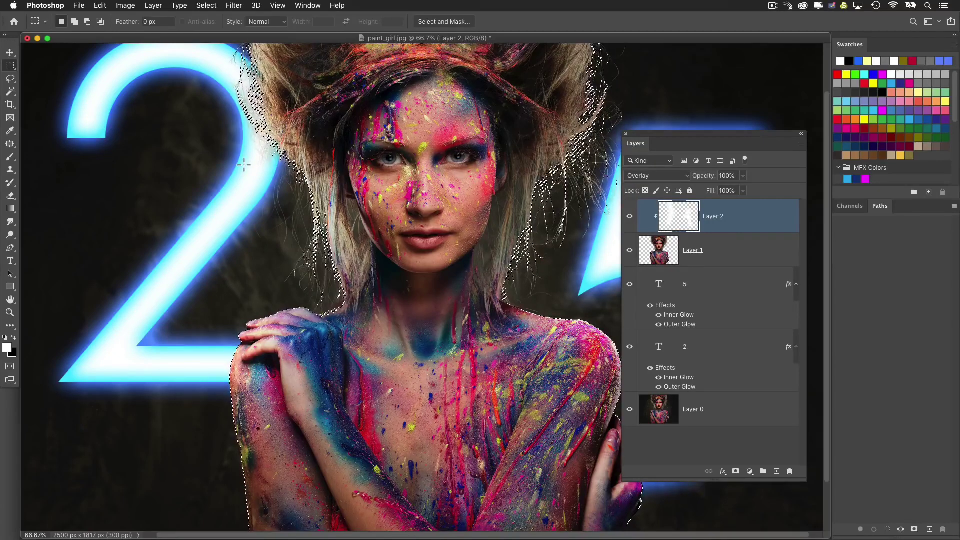
key("shift")
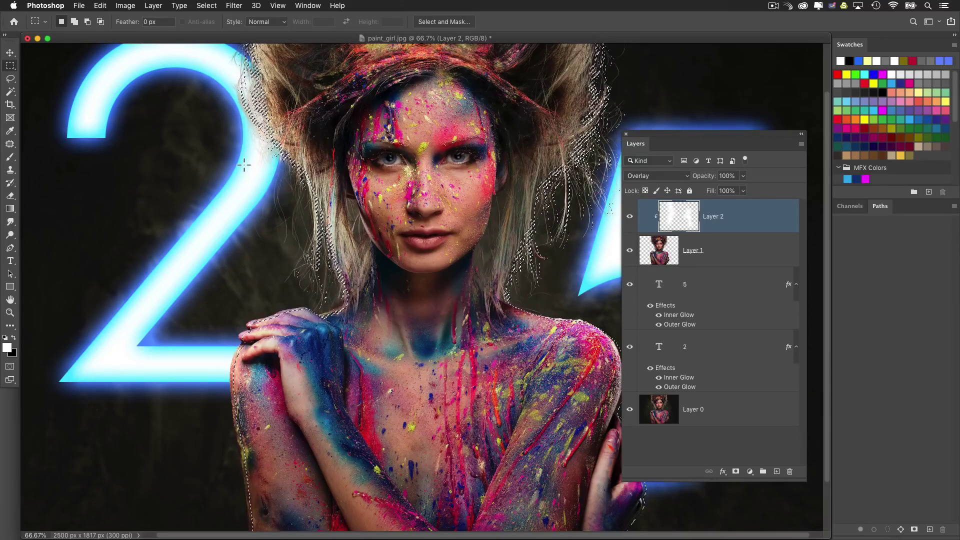
Step: Examine up close how the shifted selection outline runs along the raised hand, arms, shoulders and hair
key("ctrl+plus")
key("ctrl+plus")
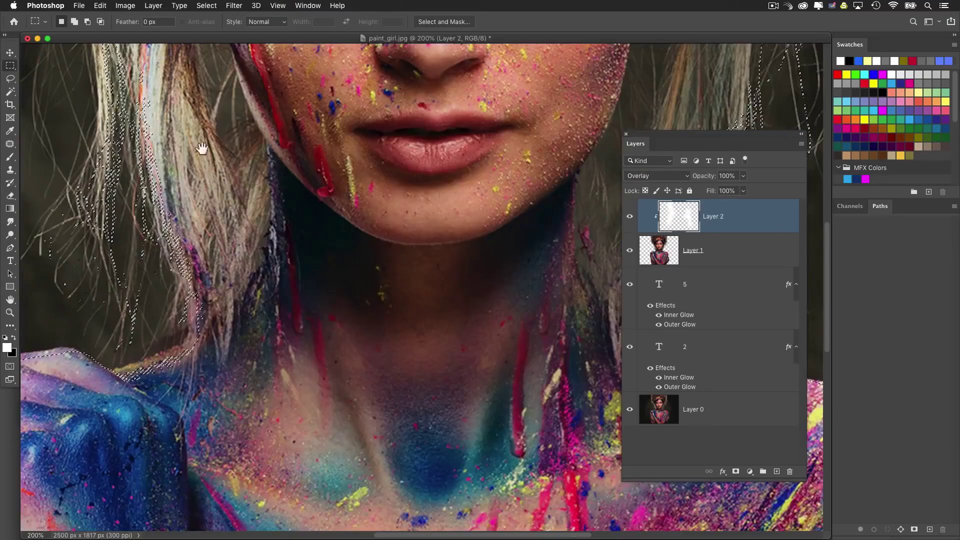
scroll(202, 148, "left", 10)
scroll(202, 148, "down", 5)
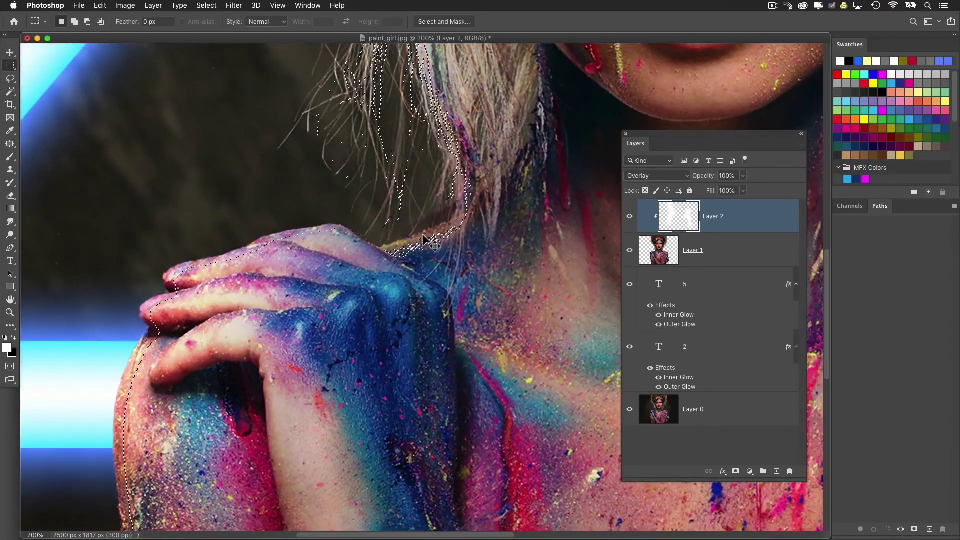
key("ctrl+minus")
scroll(259, 360, "down", 5)
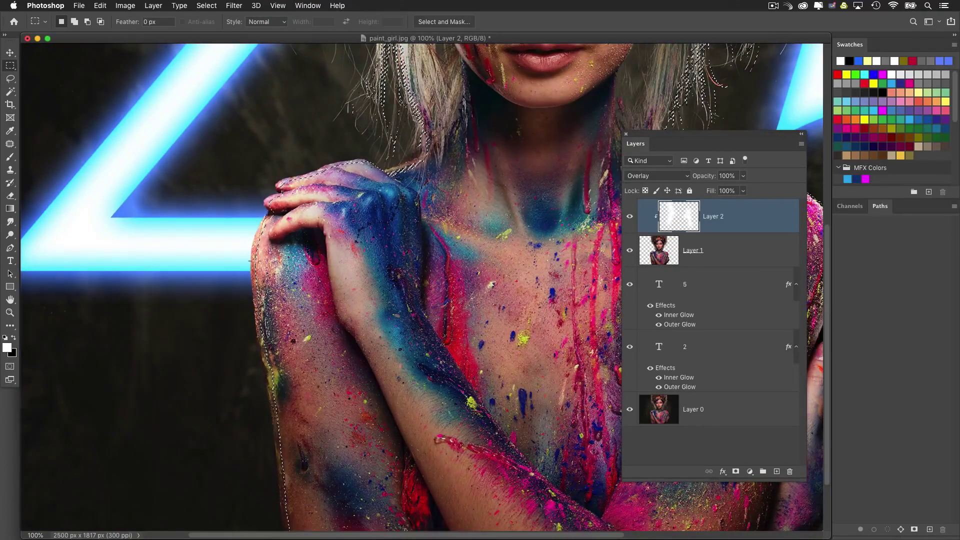
scroll(331, 289, "right", 10)
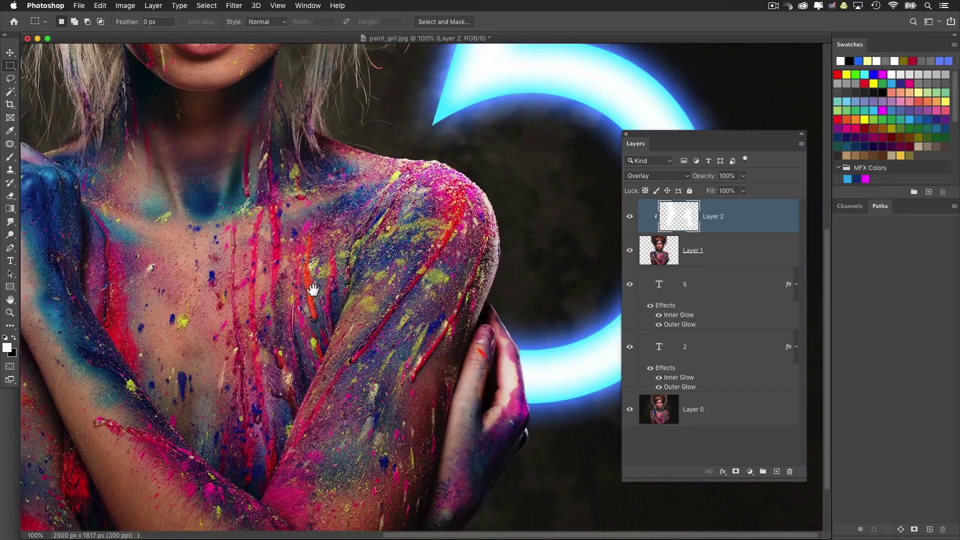
left_click_drag(313, 289, 580, 262)
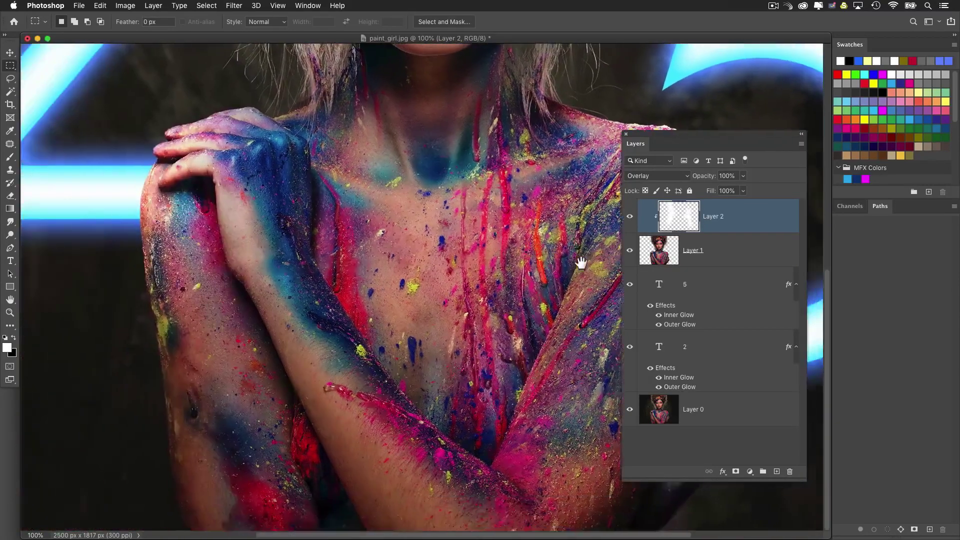
scroll(360, 322, "left", 5)
scroll(360, 321, "up", 6)
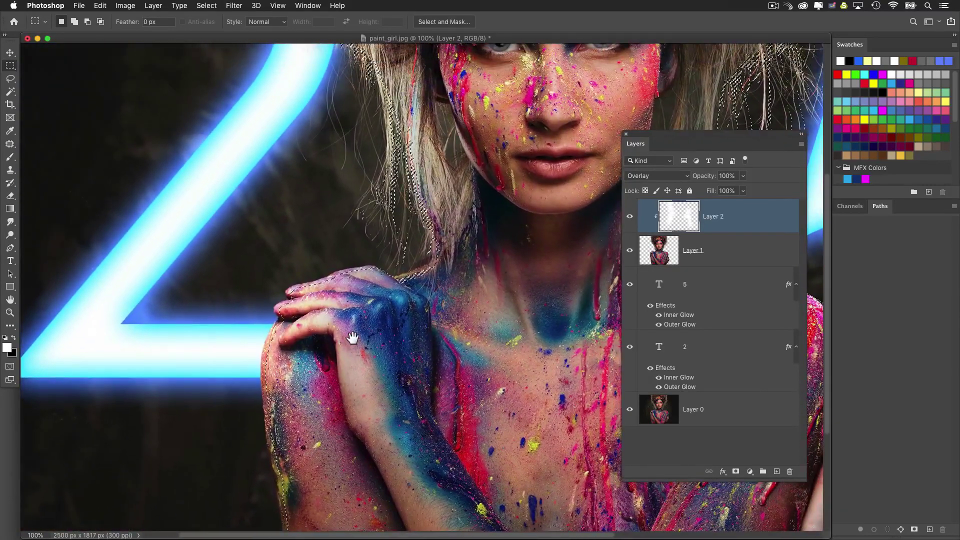
key("super+minus")
key("super+minus")
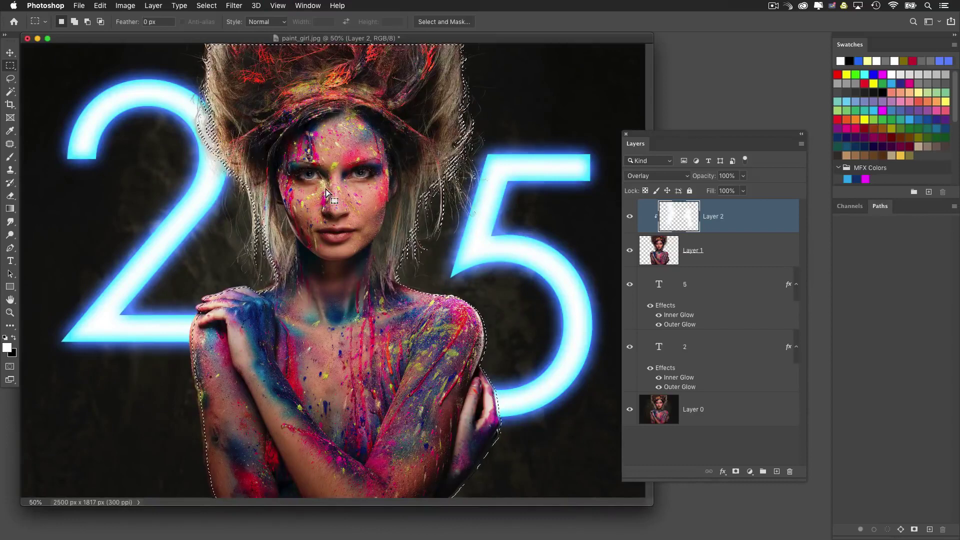
Step: Fill the inverse of the shifted selection with white on a new layer above Layer 2, and deselect
left_click(780, 473)
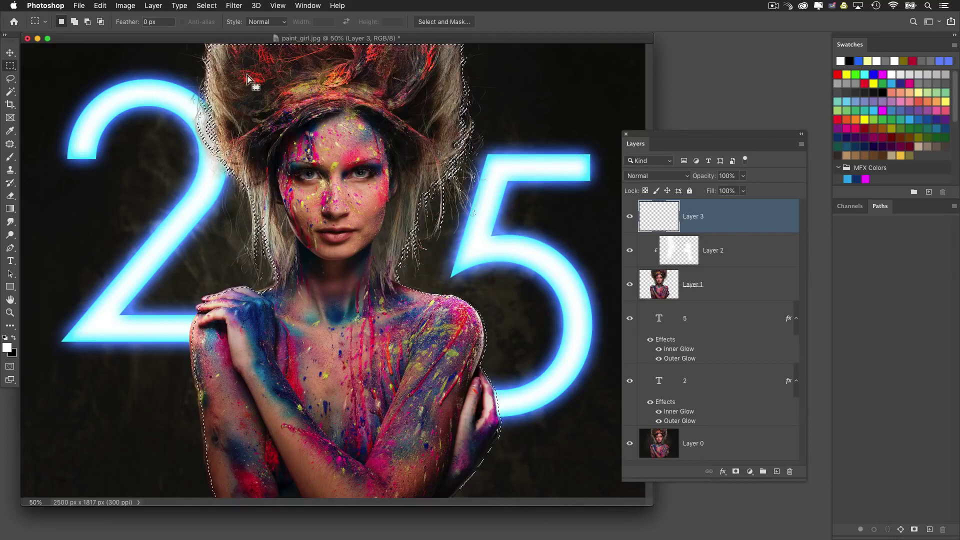
left_click(206, 5)
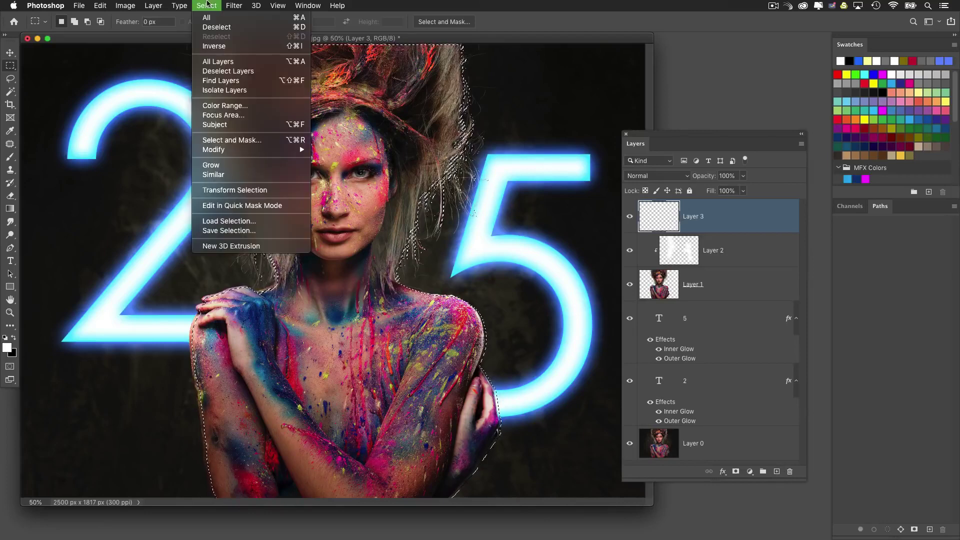
left_click(212, 46)
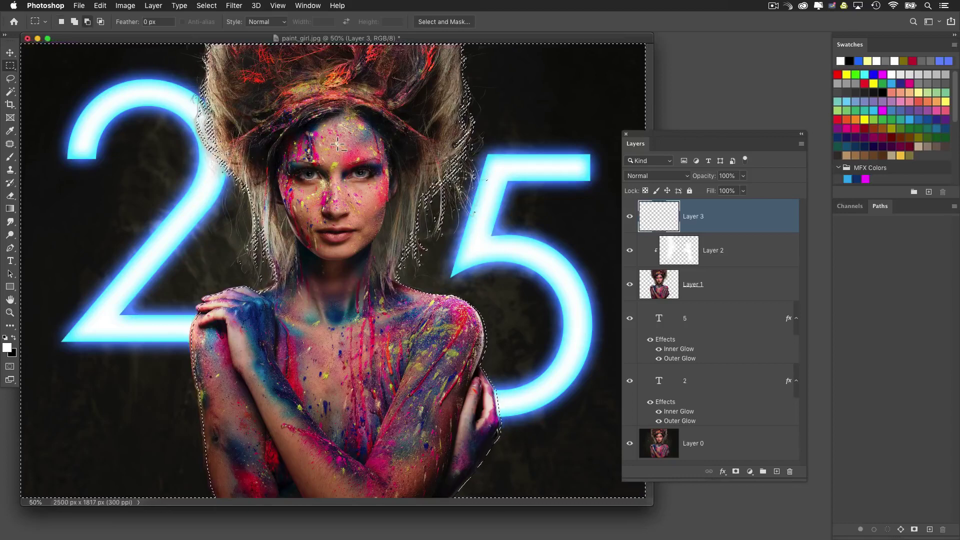
key("alt+BackSpace")
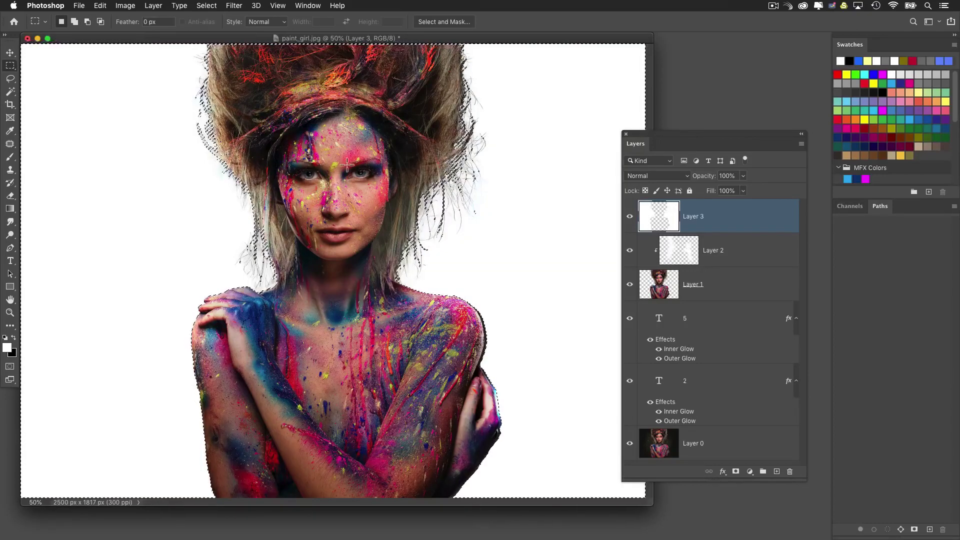
key("ctrl+d")
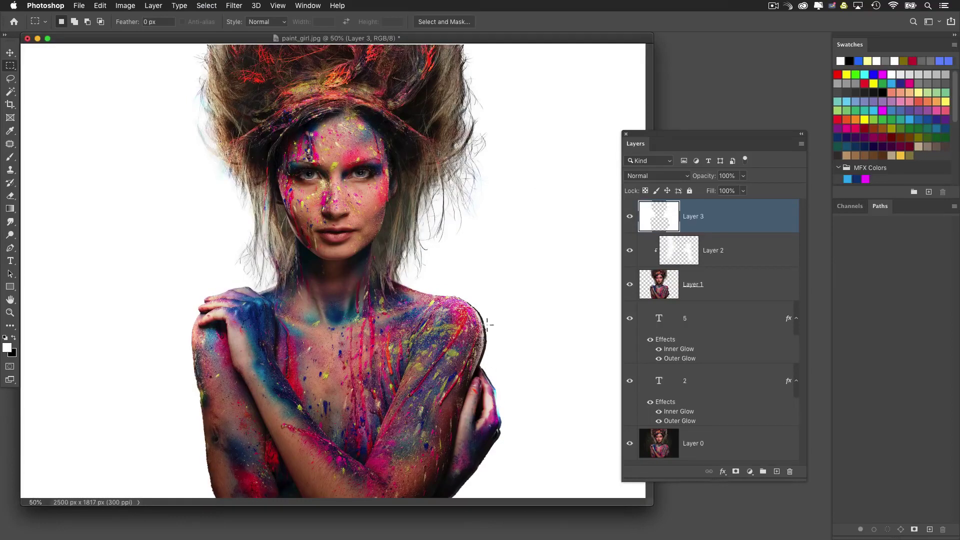
Step: Delete the white outside the woman on Layer 3 using the inverse of Layer 1's outline, and deselect
left_click_drag(684, 274, 670, 293)
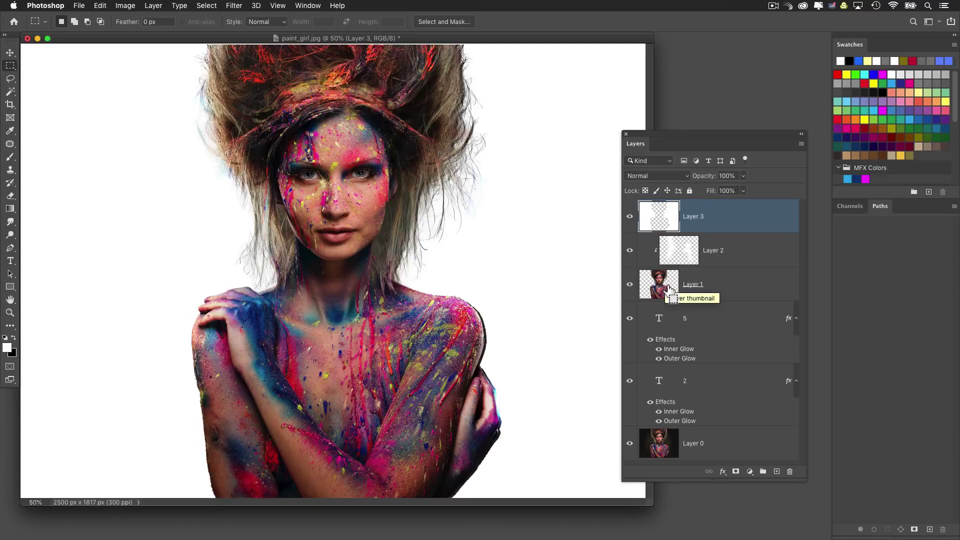
left_click(668, 293, "ctrl")
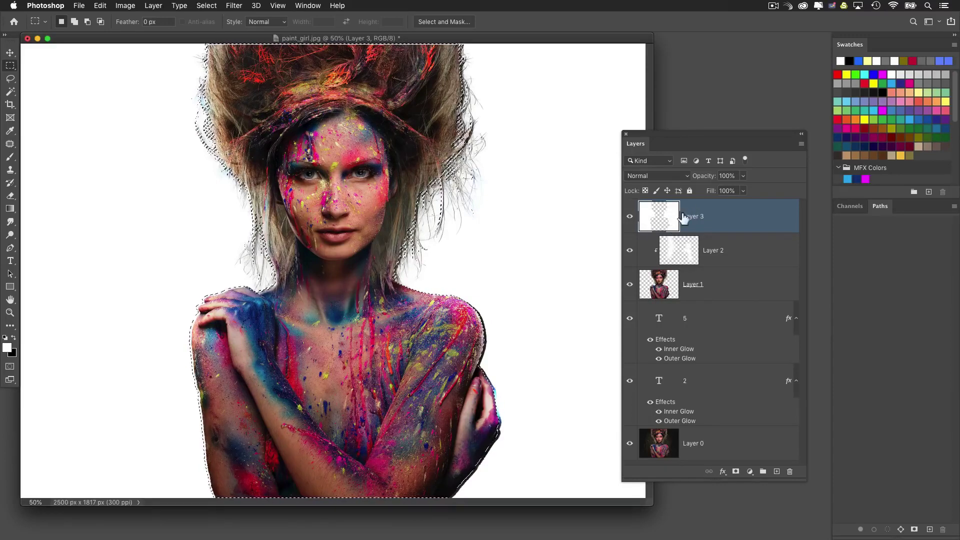
left_click(179, 5)
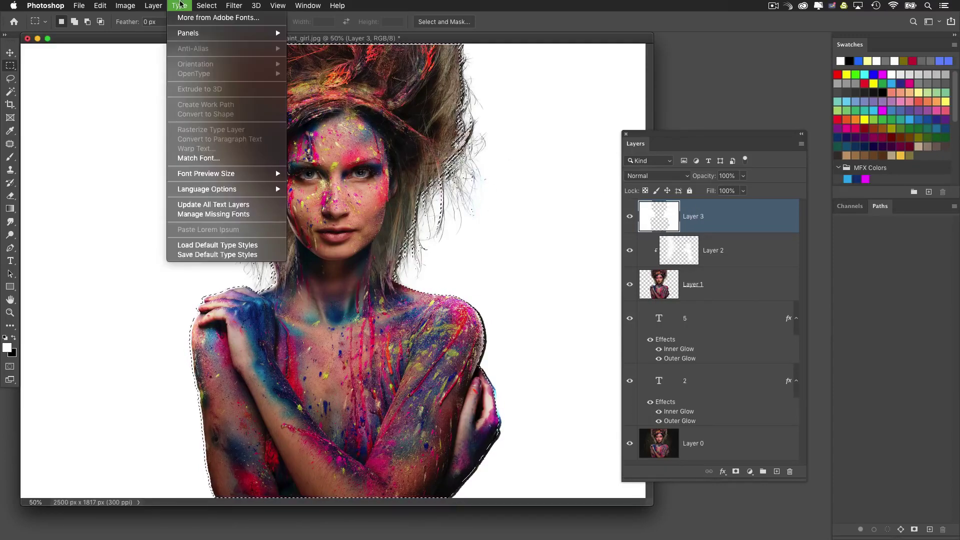
left_click(235, 46)
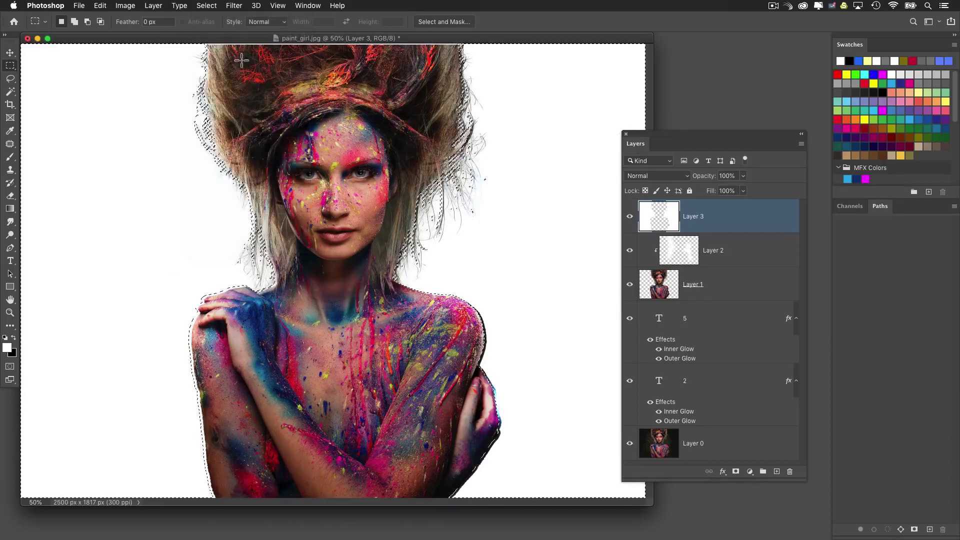
key("Delete")
key("super+d")
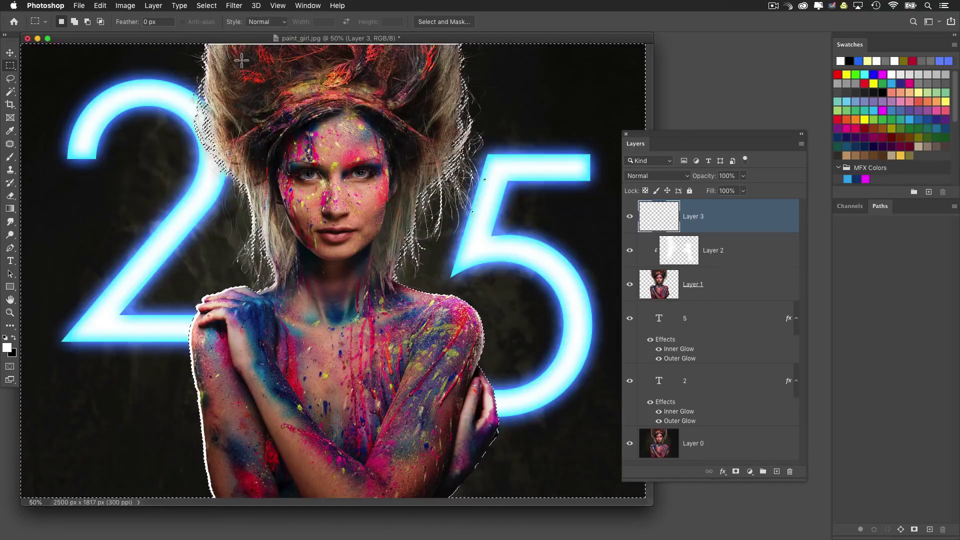
Step: Examine the white rim along the raised hand and arm up close, comparing it with Layer 3 hidden and shown
key("super+plus")
key("super+plus")
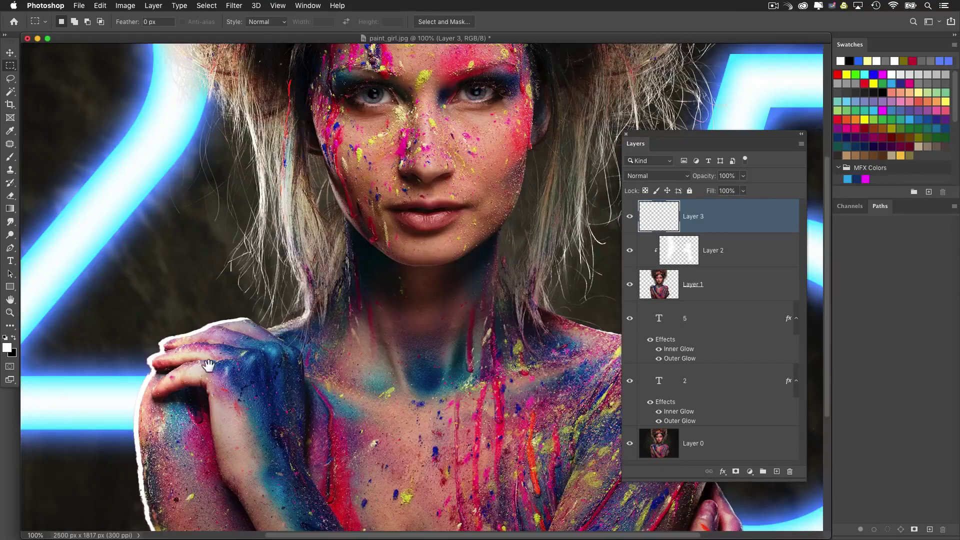
scroll(207, 366, "down", 5)
scroll(207, 365, "left", 2)
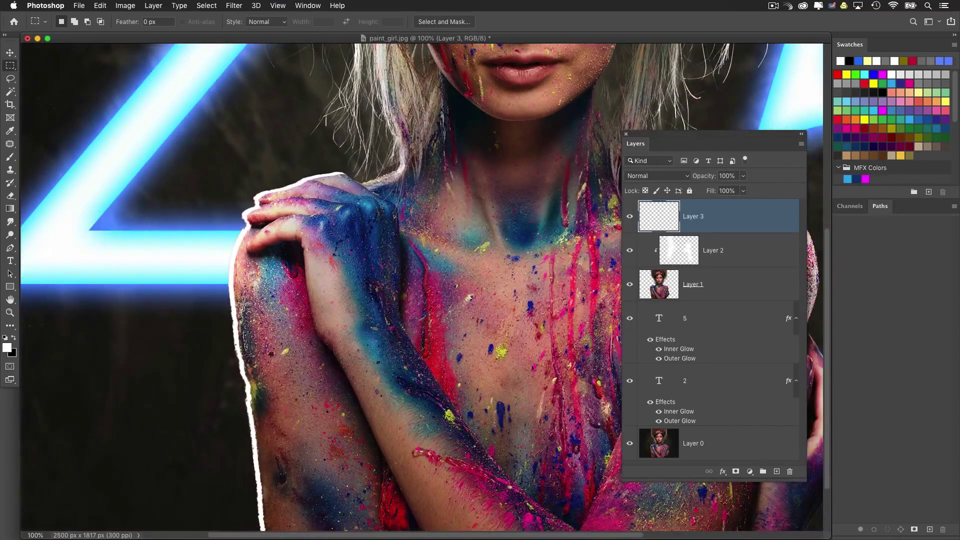
left_click(630, 217)
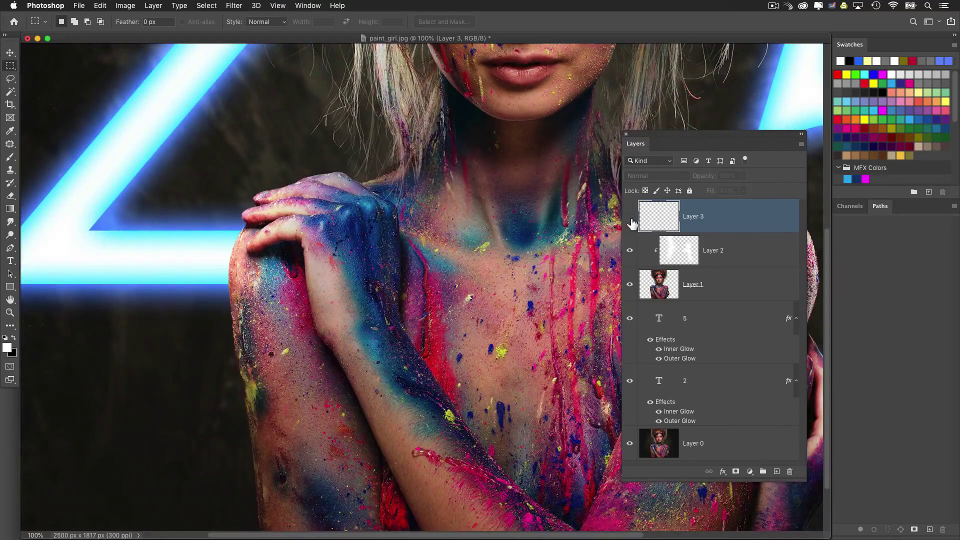
left_click(631, 218)
left_click(630, 217)
left_click(630, 217)
left_click(630, 217)
Step: Soften the white rim on Layer 3 with a Gaussian Blur of 2 pixels radius
left_click(234, 5)
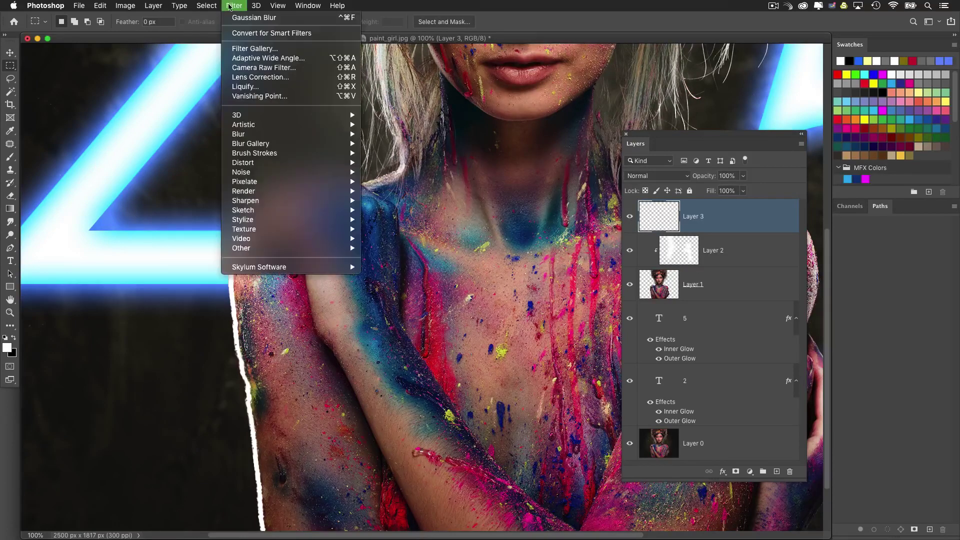
mouse_move(243, 134)
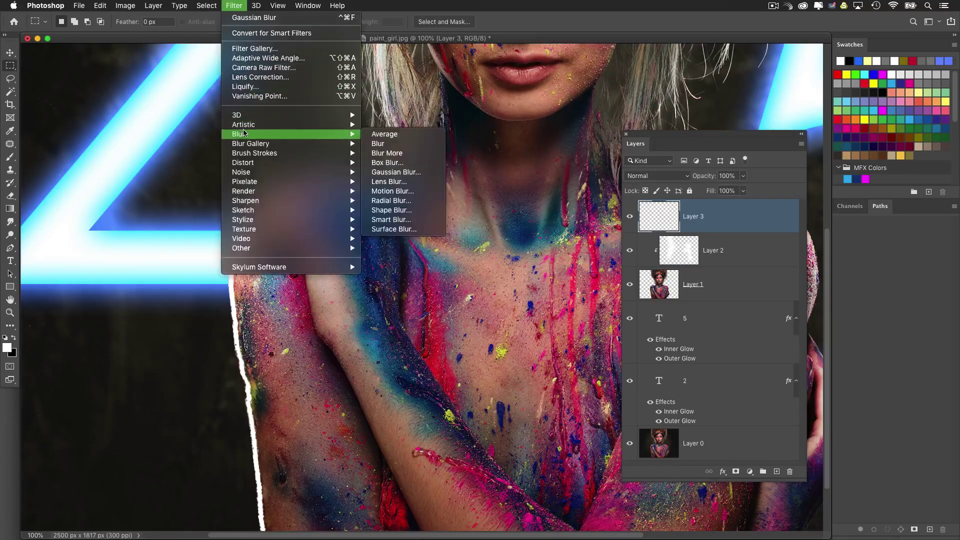
left_click(396, 172)
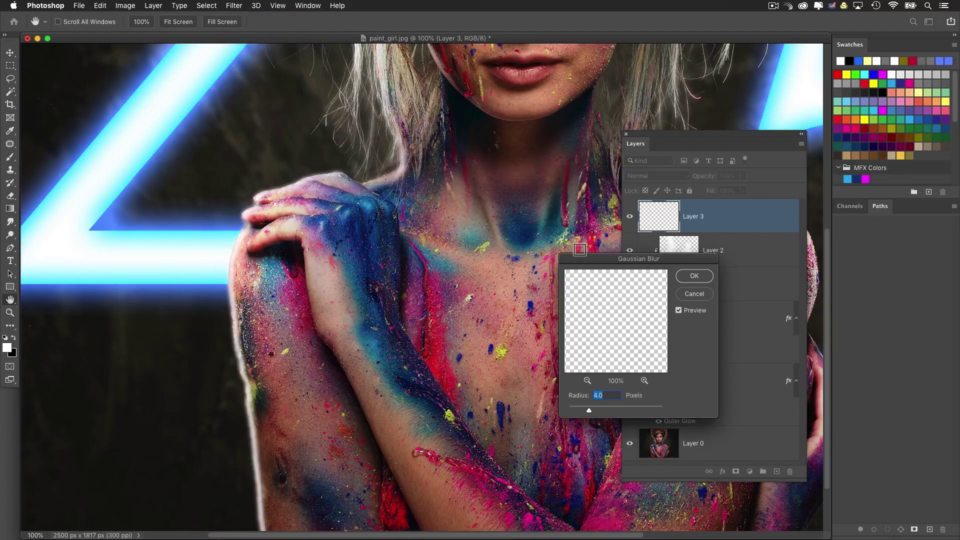
type("2")
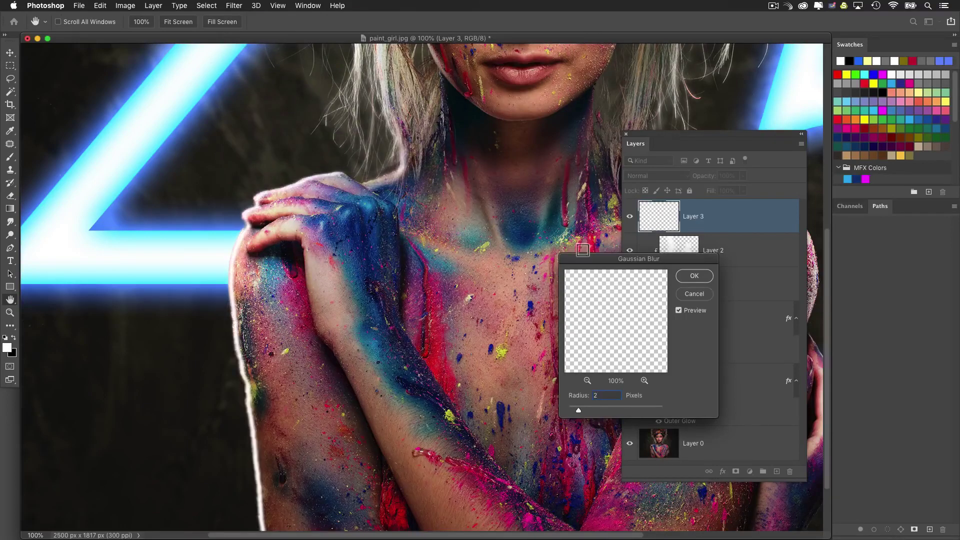
left_click_drag(616, 395, 588, 395)
key("Return")
key("m")
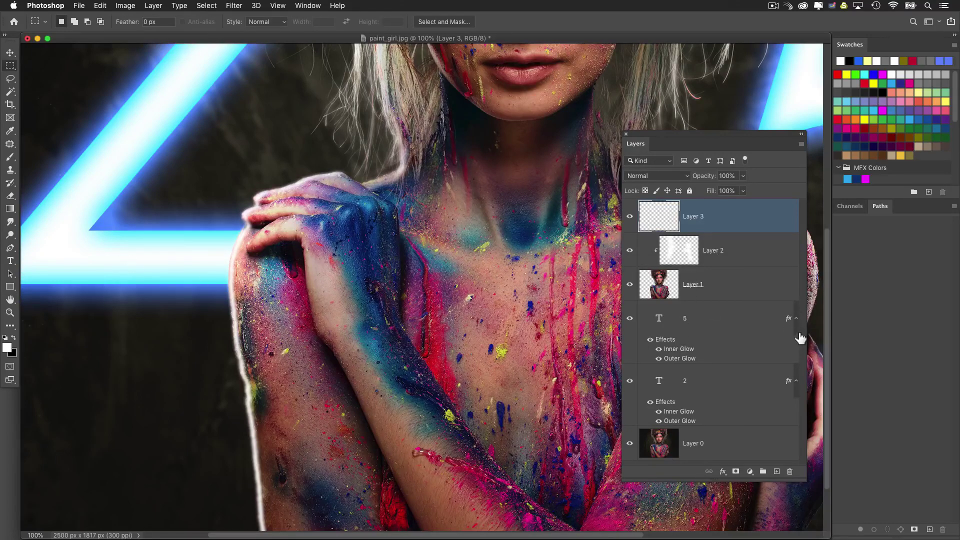
Step: Copy the glow effects of the 5 text layer onto Layer 3, and hide Layer 3's Inner Glow
left_click_drag(790, 320, 737, 216)
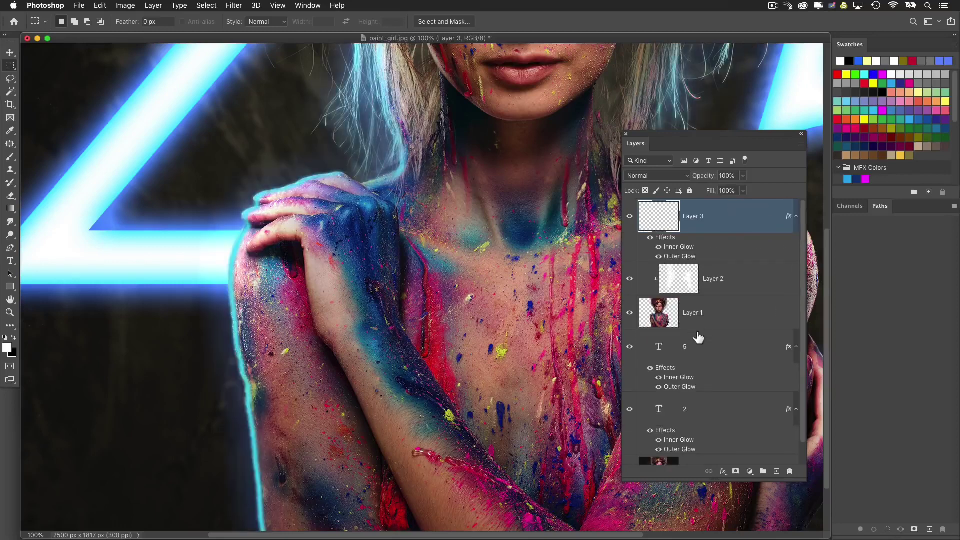
key("super+minus")
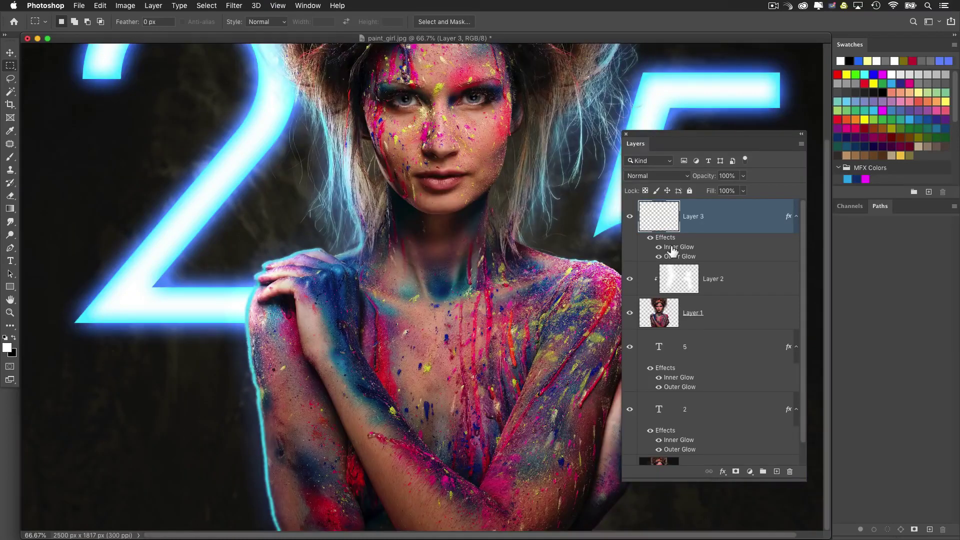
left_click(659, 256)
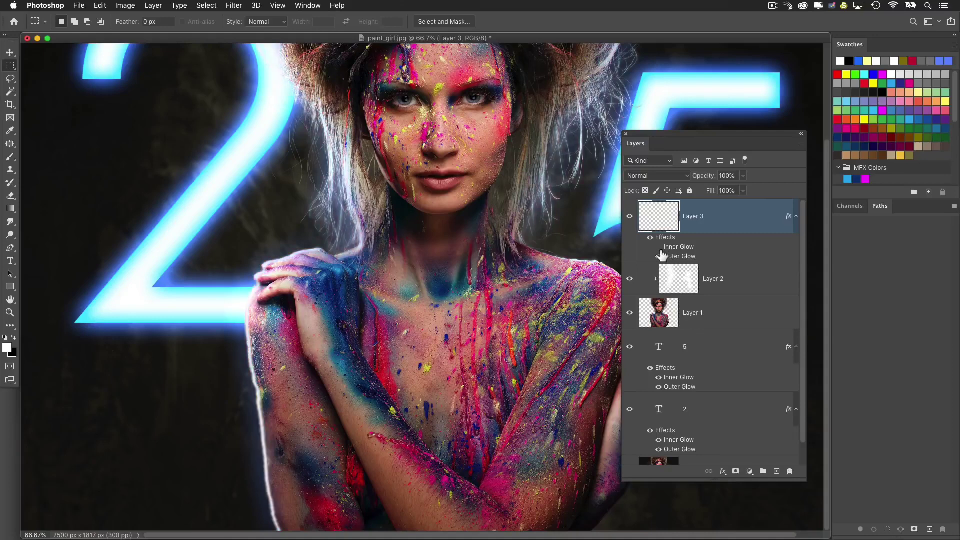
key("super+minus")
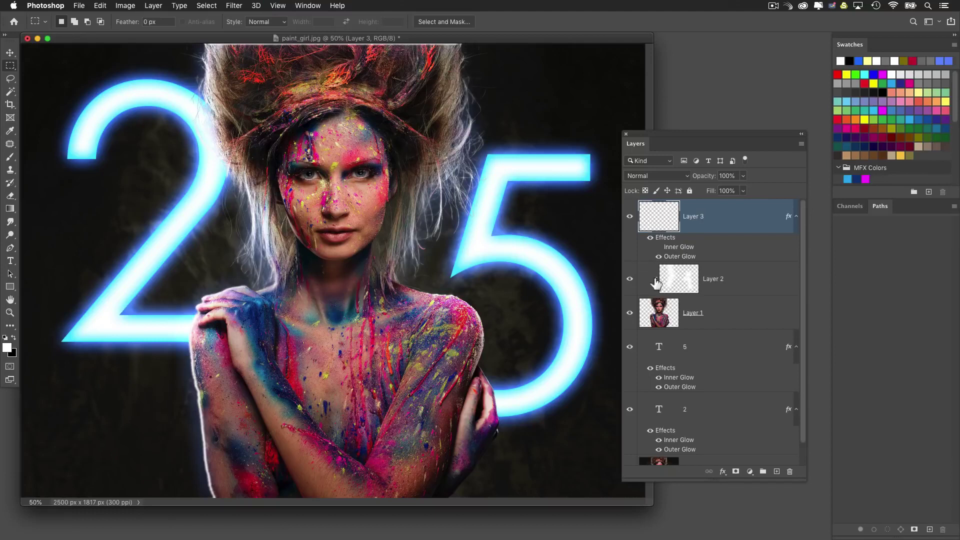
Step: Add a black layer mask to Layer 3 that hides the whole rim light
left_click_drag(649, 135, 590, 120)
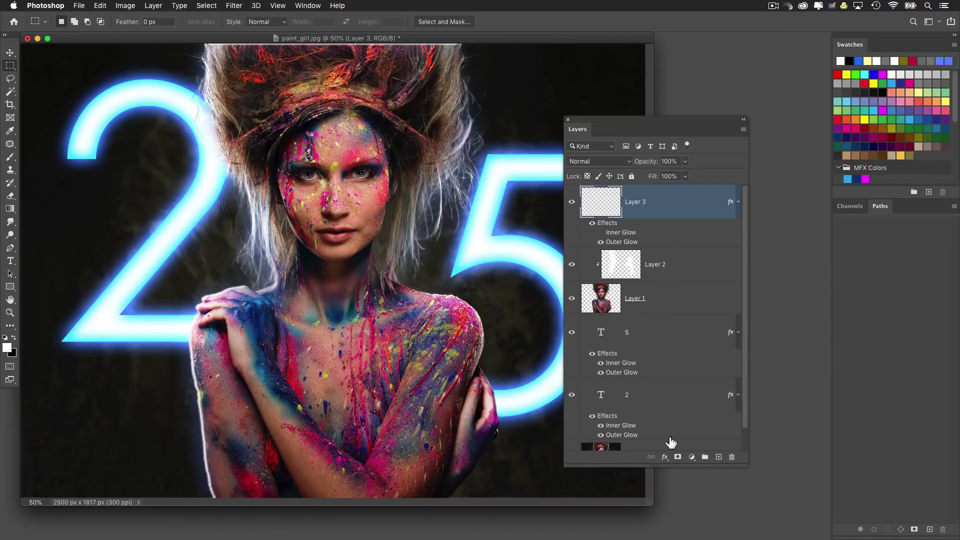
left_click(677, 457, "alt")
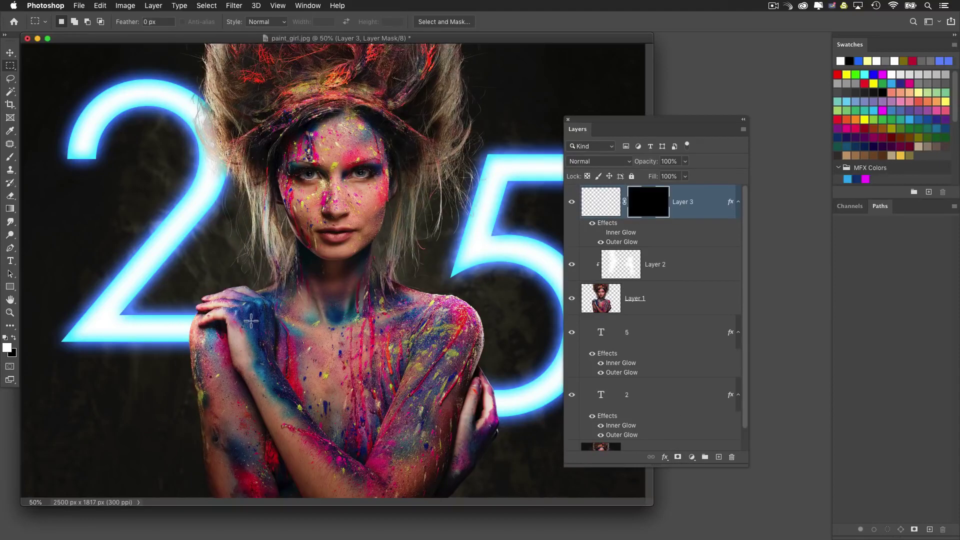
key("super+1")
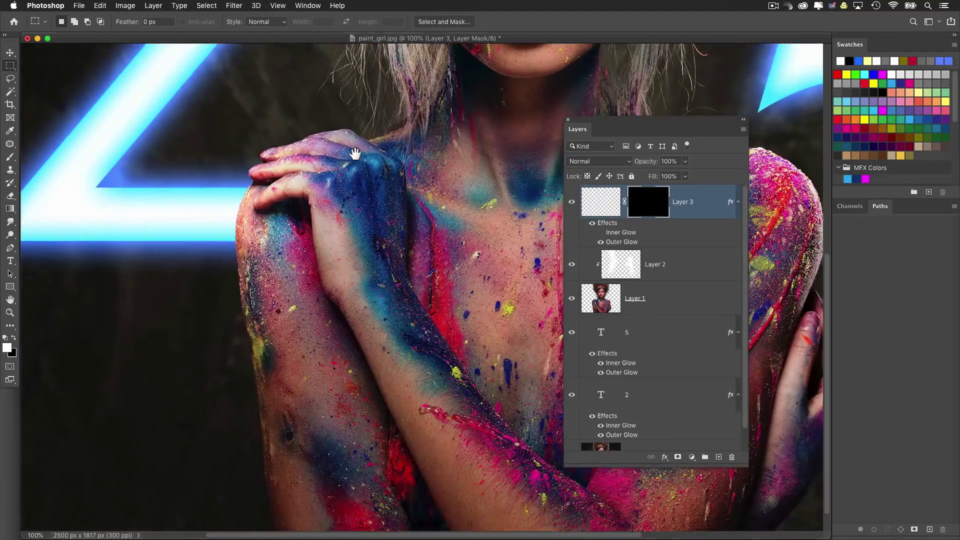
Step: Reveal the rim light on the raised hand and shoulder with a white-to-transparent radial gradient on Layer 3's mask
left_click_drag(10, 208, 52, 213)
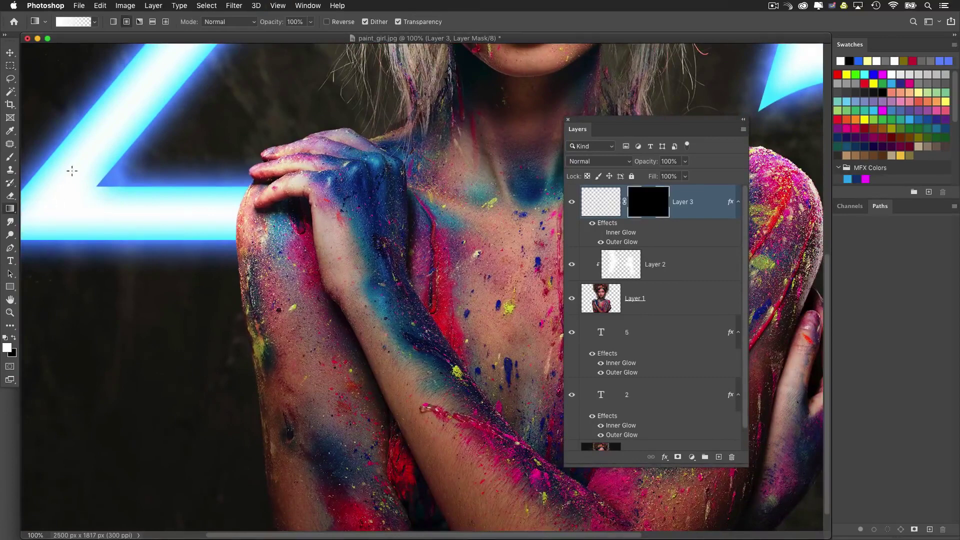
left_click(95, 25)
left_click(284, 204)
left_click_drag(244, 208, 201, 286)
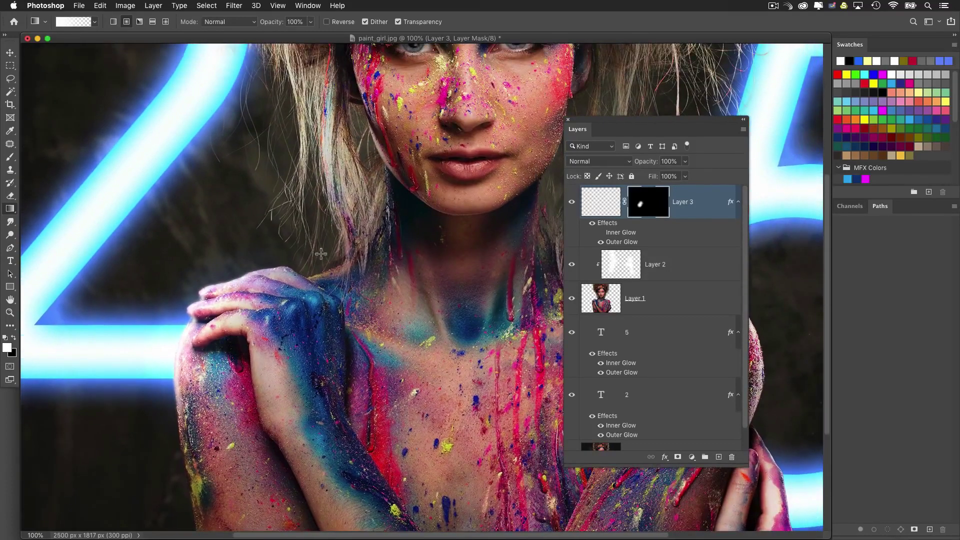
Step: Reveal the rim light along the hair, from beside the neck up past the 2, with white radial gradients on Layer 3's mask
left_click_drag(321, 254, 235, 293)
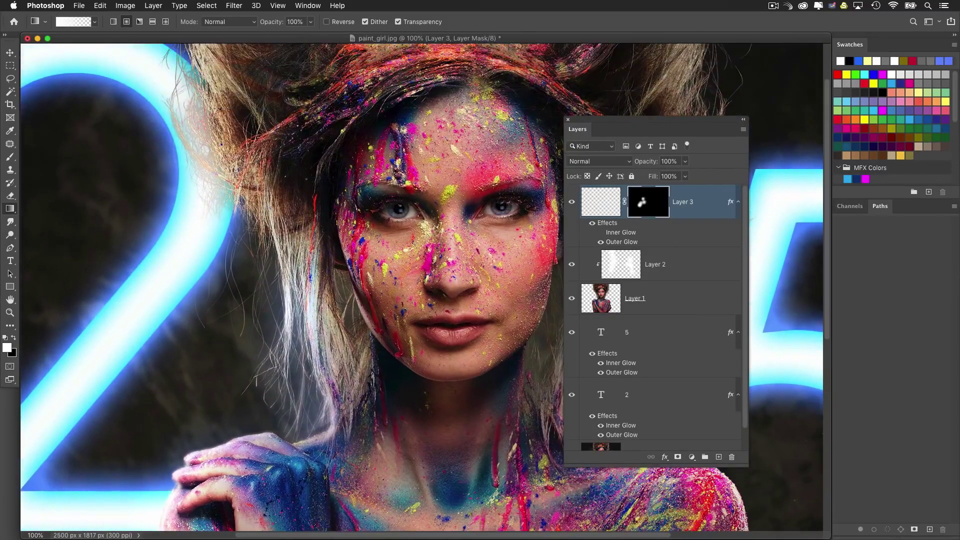
left_click_drag(216, 166, 164, 253)
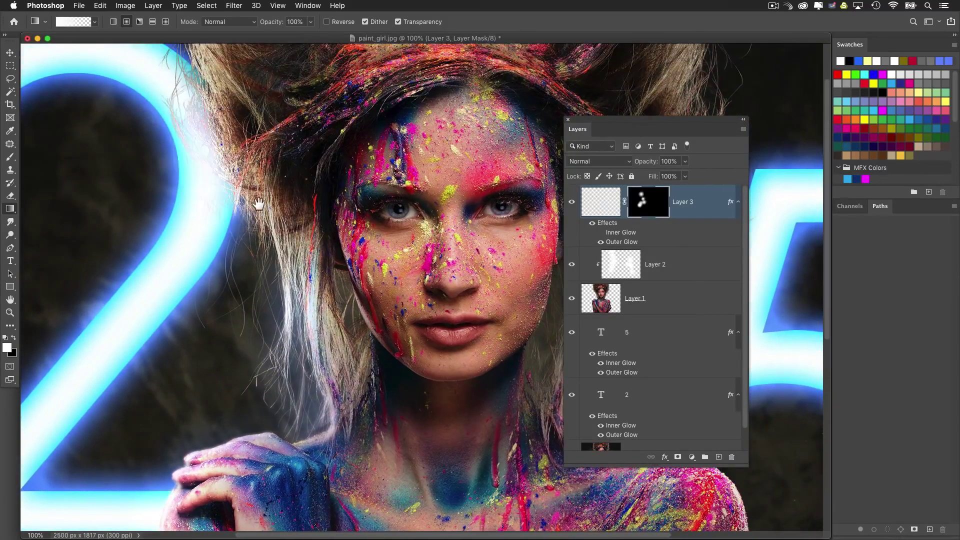
left_click_drag(259, 203, 255, 223)
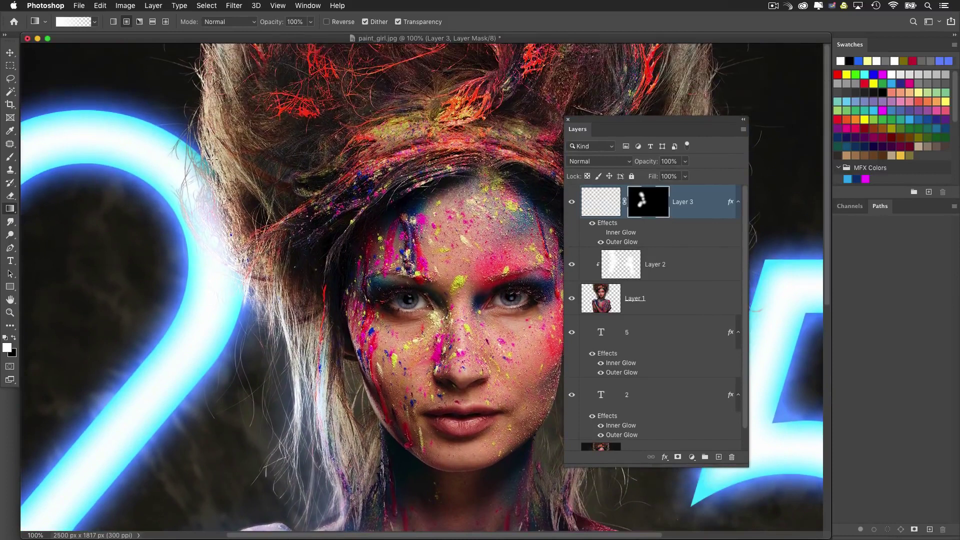
left_click_drag(202, 165, 152, 247)
left_click_drag(210, 176, 220, 178)
key("ctrl+minus")
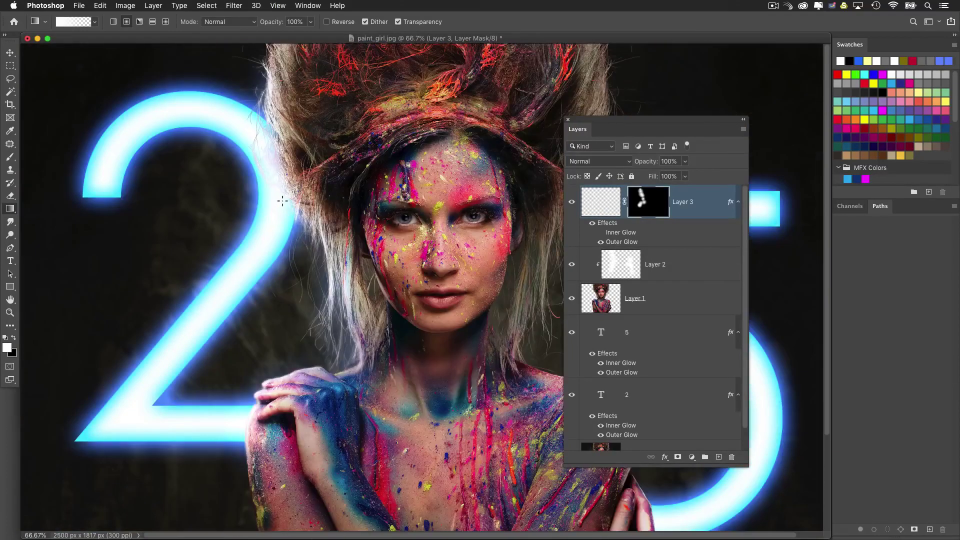
left_click_drag(342, 255, 313, 212)
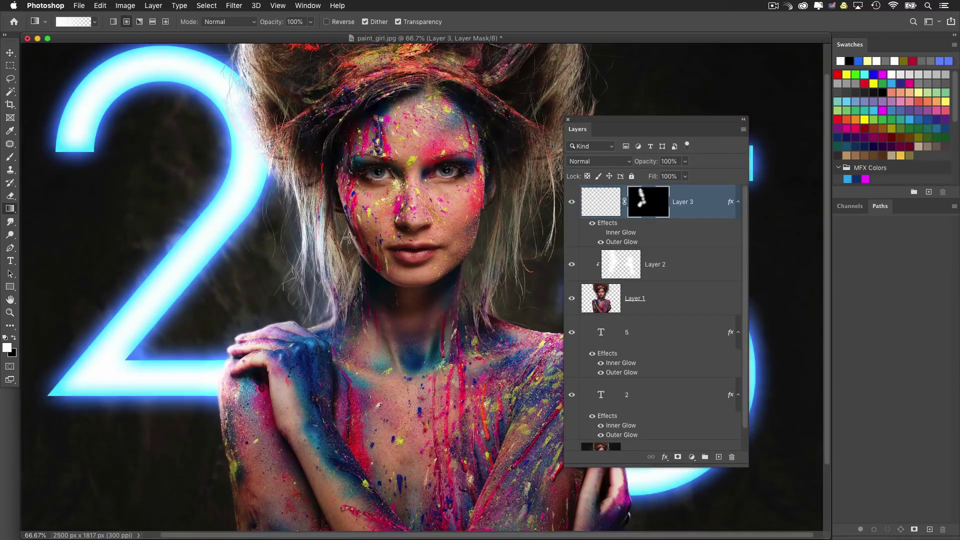
Step: Set Layer 3's blend mode to Overlay and compare the image with the layer hidden and shown
left_click_drag(580, 121, 642, 138)
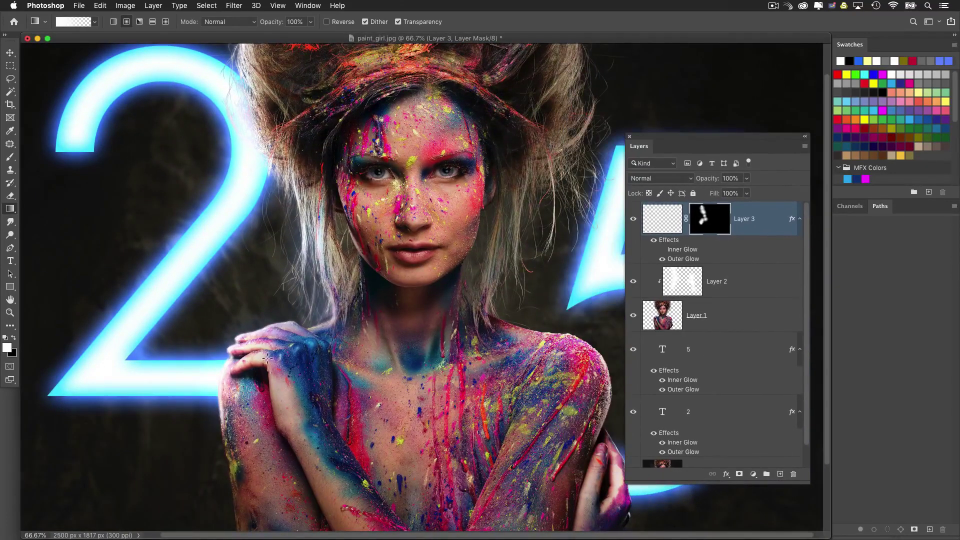
key("super+2")
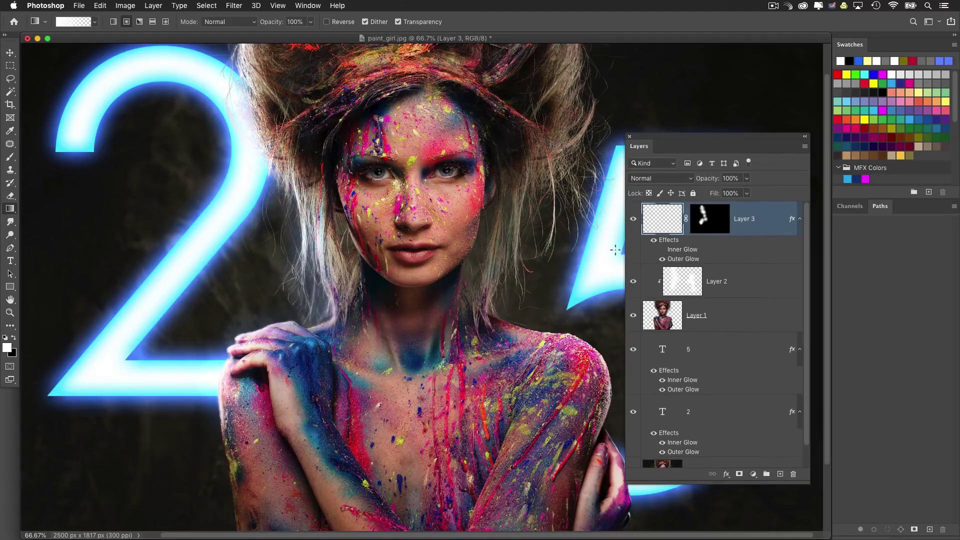
left_click(666, 178)
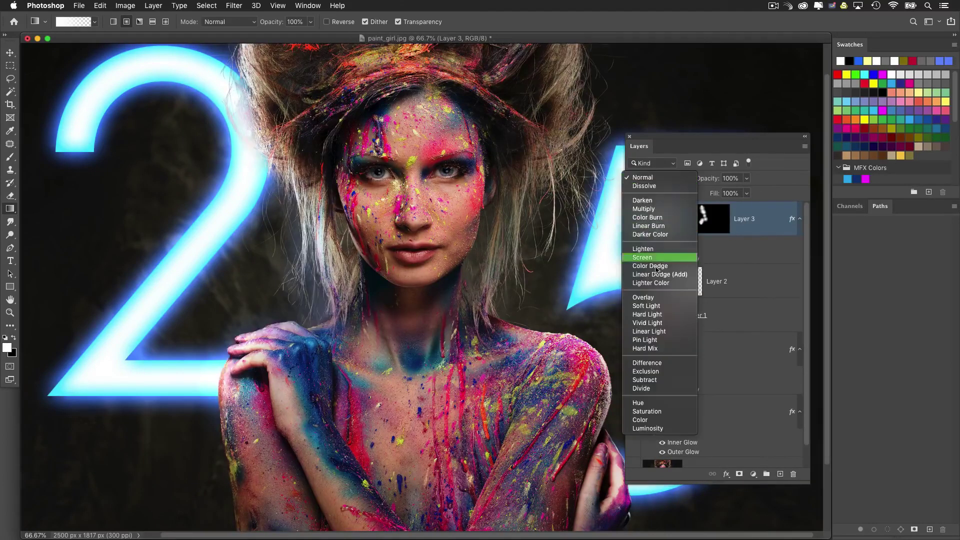
left_click(650, 298)
left_click(635, 219)
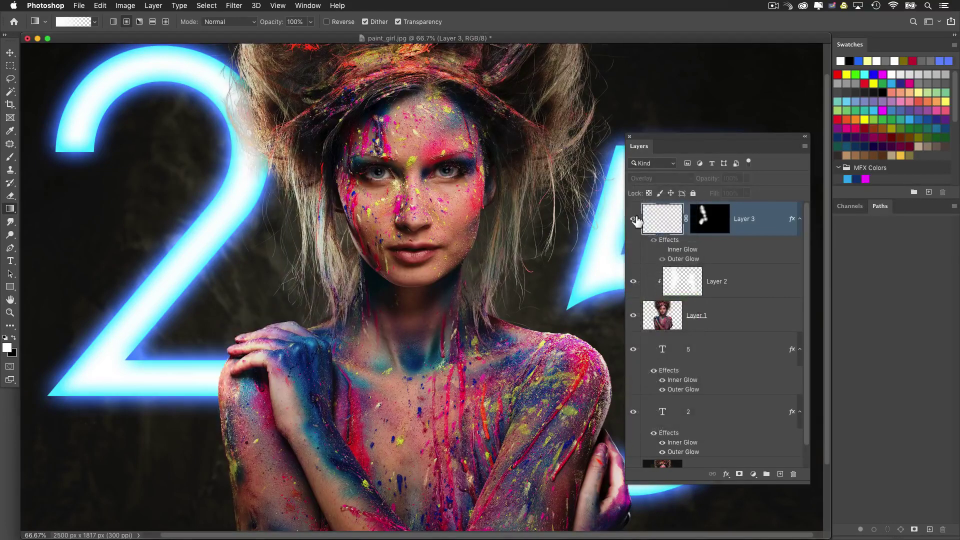
left_click(635, 219)
left_click(634, 219)
left_click(634, 219)
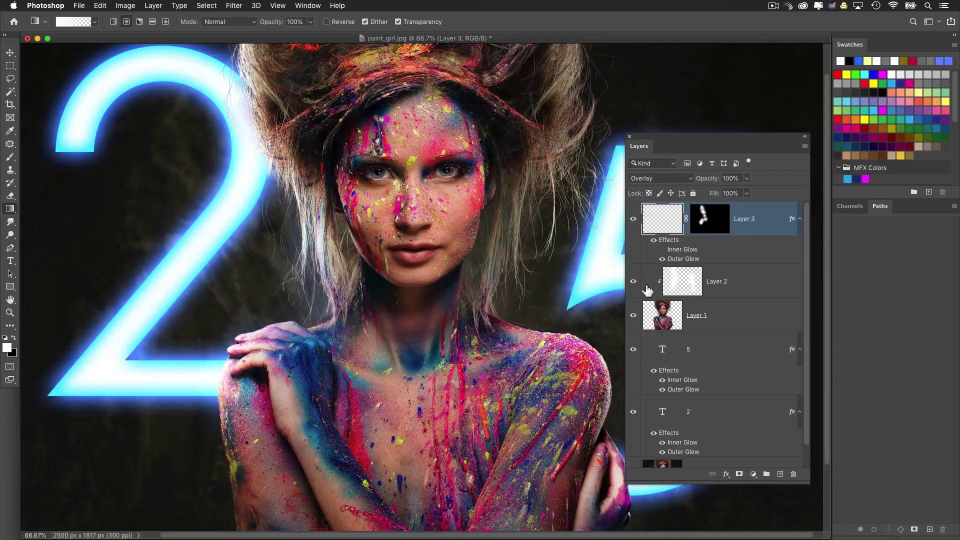
Step: Strengthen the rim light in the hair next to the 2 with additional white radial gradients on Layer 3 and its mask
key("super+minus")
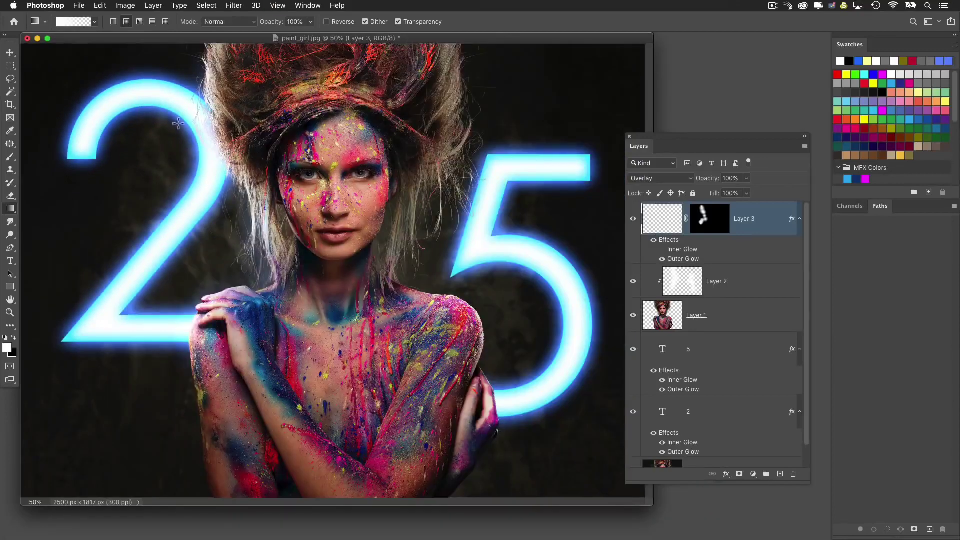
left_click_drag(206, 114, 175, 165)
key("super+backslash")
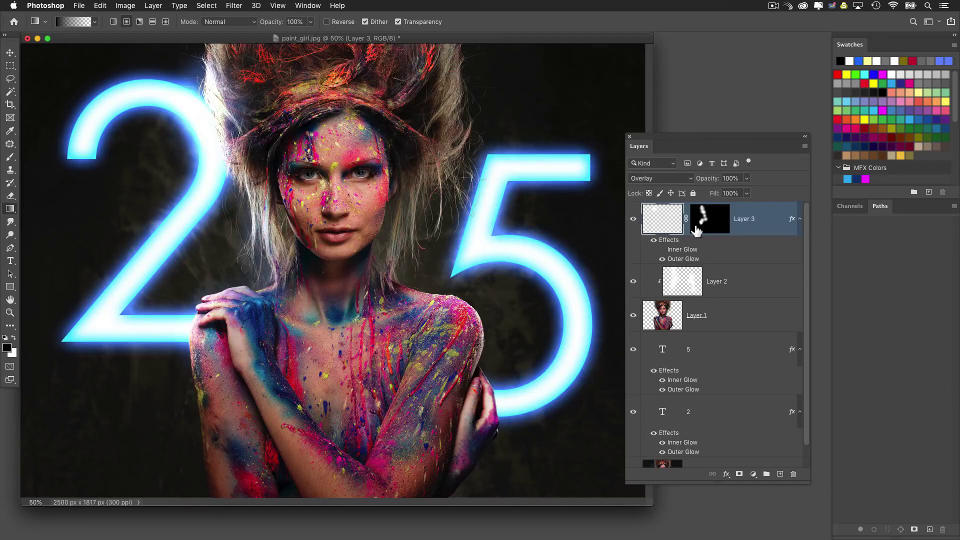
left_click_drag(212, 102, 182, 160)
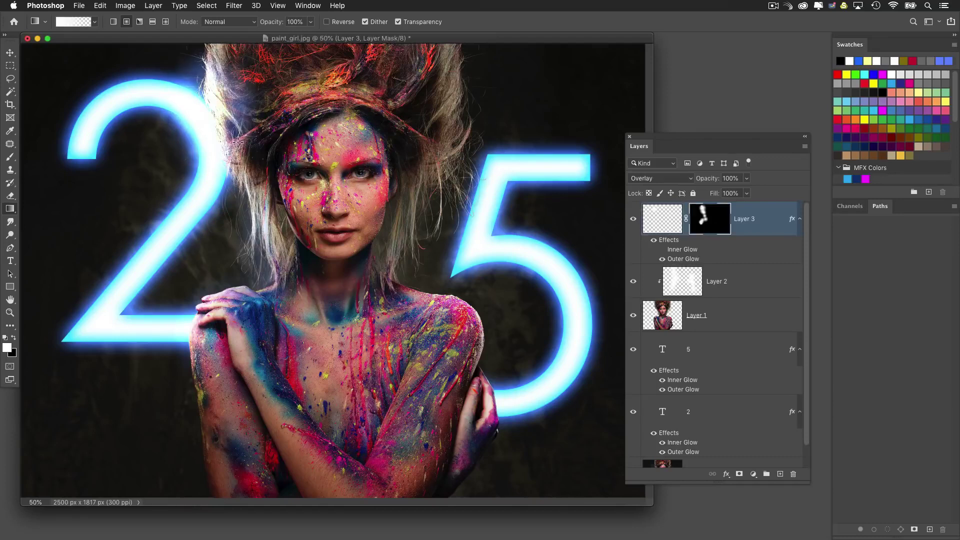
left_click_drag(245, 116, 208, 198)
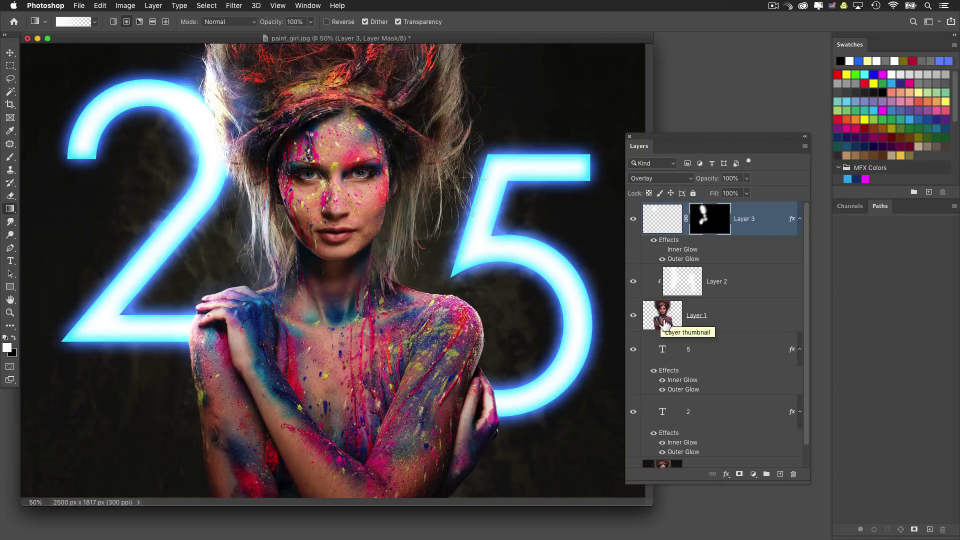
Step: Load Layer 1's outline as a selection, invert it, fill it with white on a new layer, and deselect
left_click(665, 324, "super")
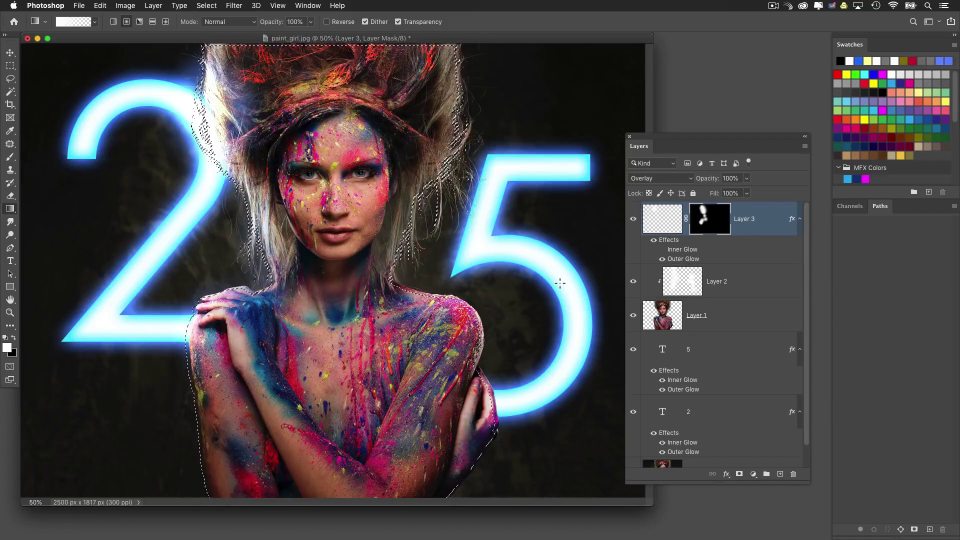
left_click(206, 6)
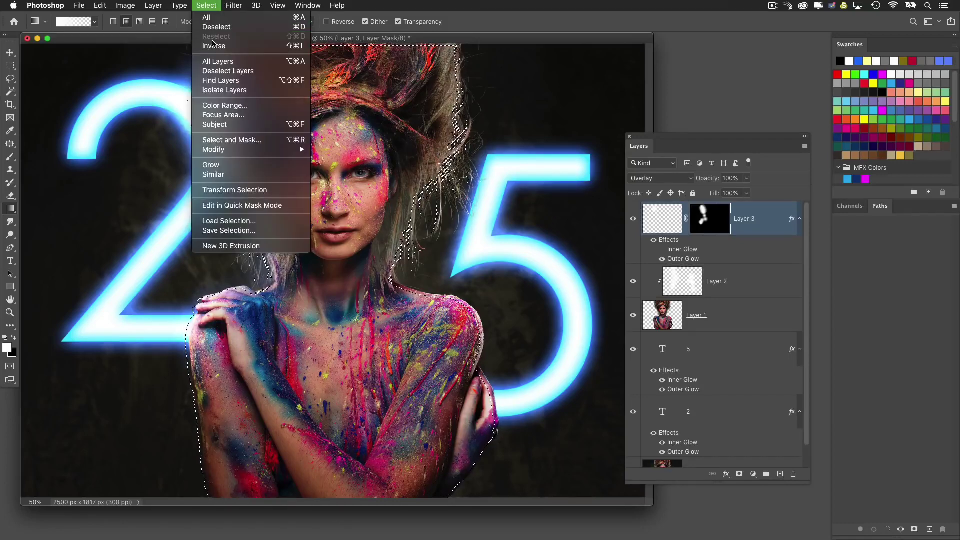
left_click(214, 46)
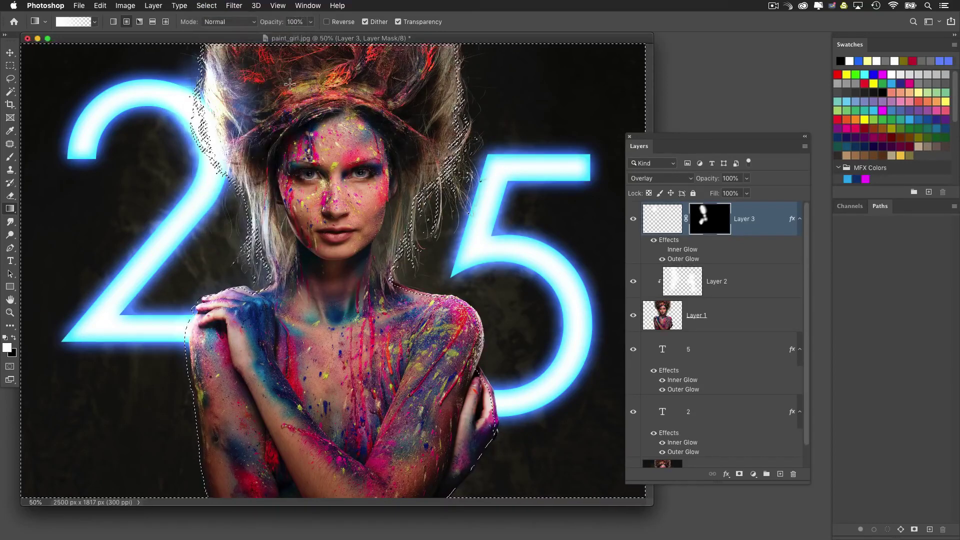
left_click(779, 474)
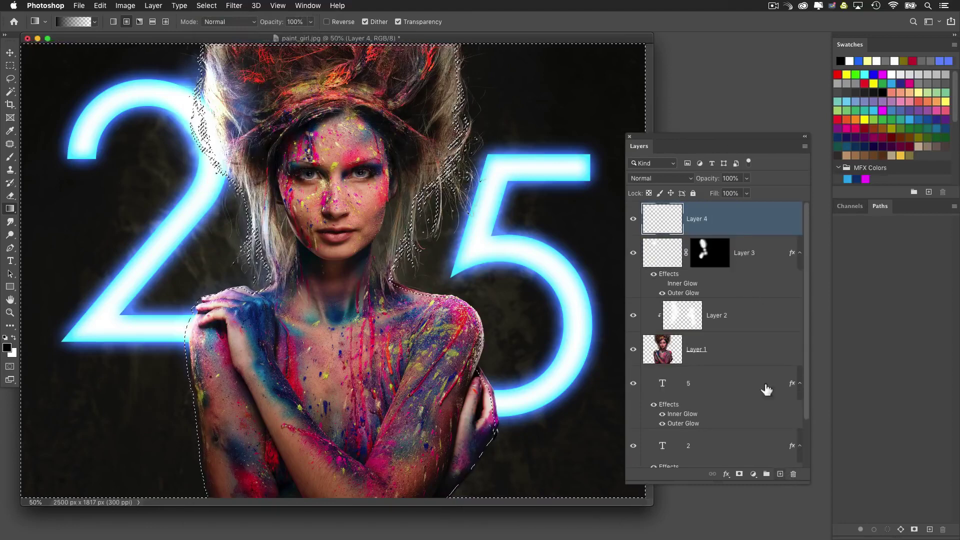
key("d")
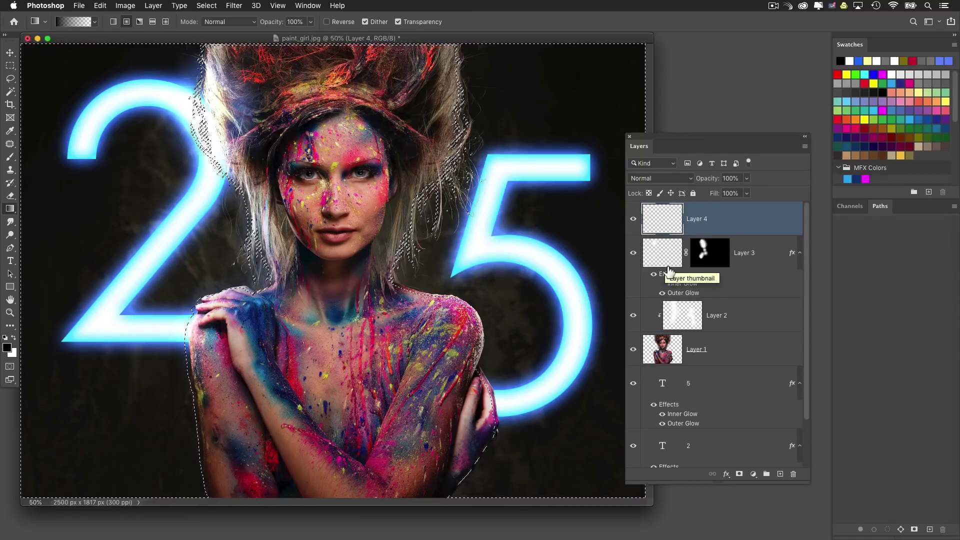
key("super+BackSpace")
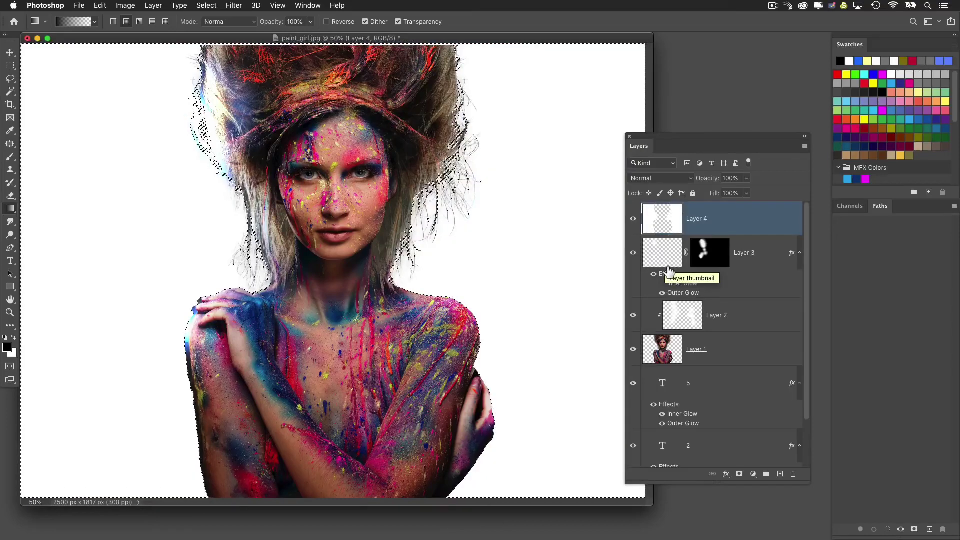
key("super+d")
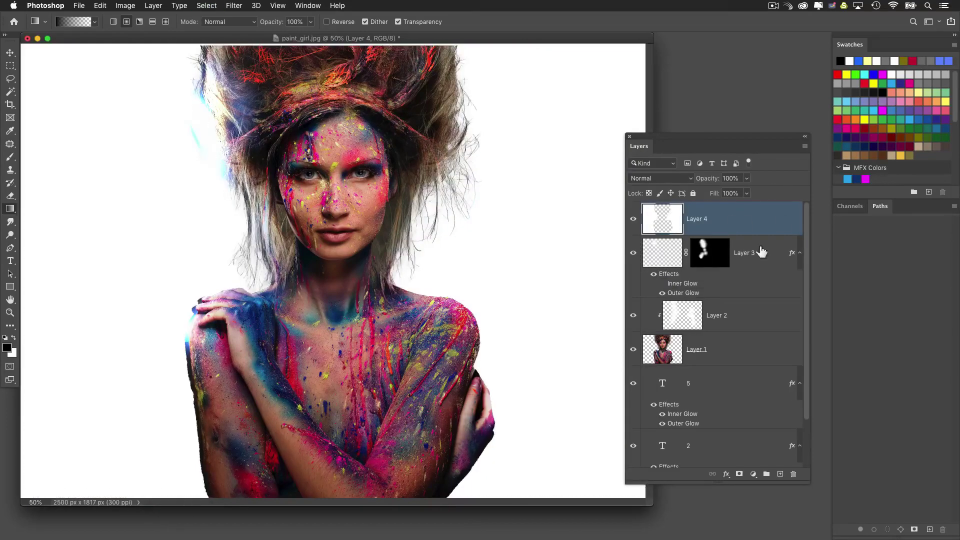
Step: Trim the white fill to a thin rim around the woman by deleting the inverse of Layer 1's outline, and deselect
left_click(665, 353, "super")
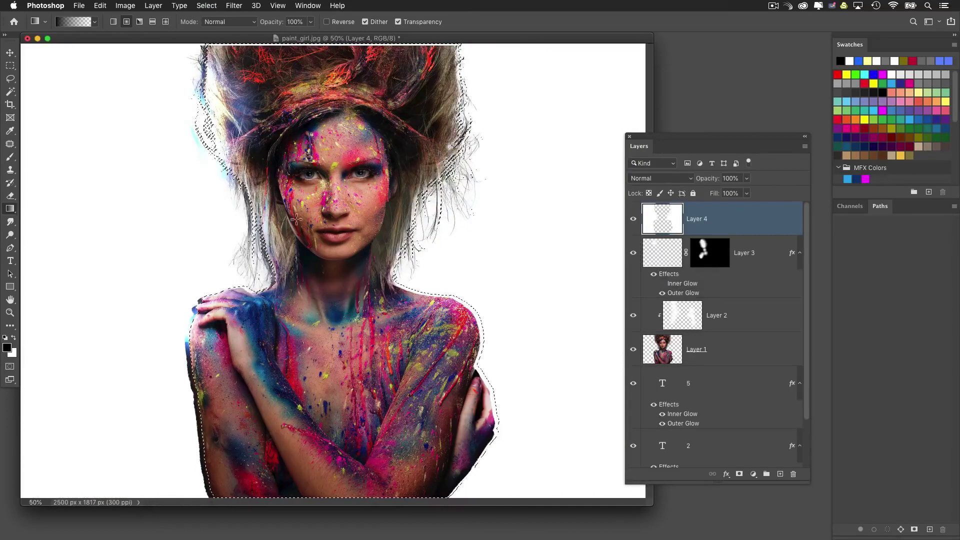
left_click(206, 5)
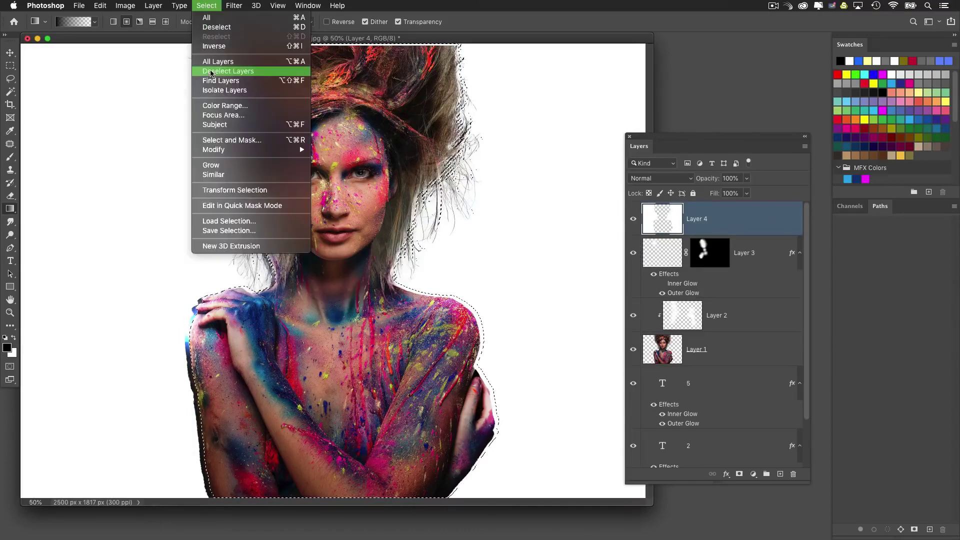
left_click(218, 40)
key("Delete")
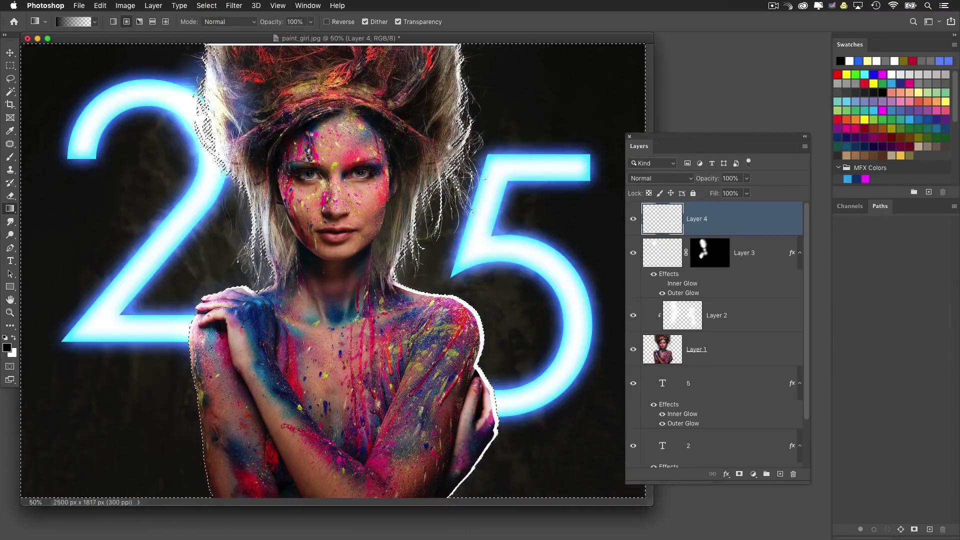
key("ctrl+d")
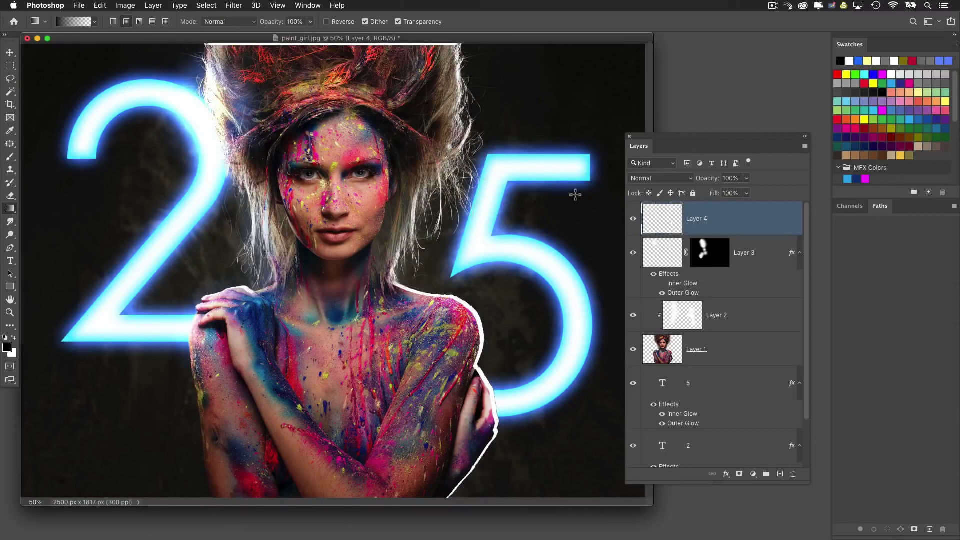
Step: Soften Layer 4's white rim with a 3.0 pixel Gaussian Blur and copy Layer 3's glow effects onto it
left_click(235, 6)
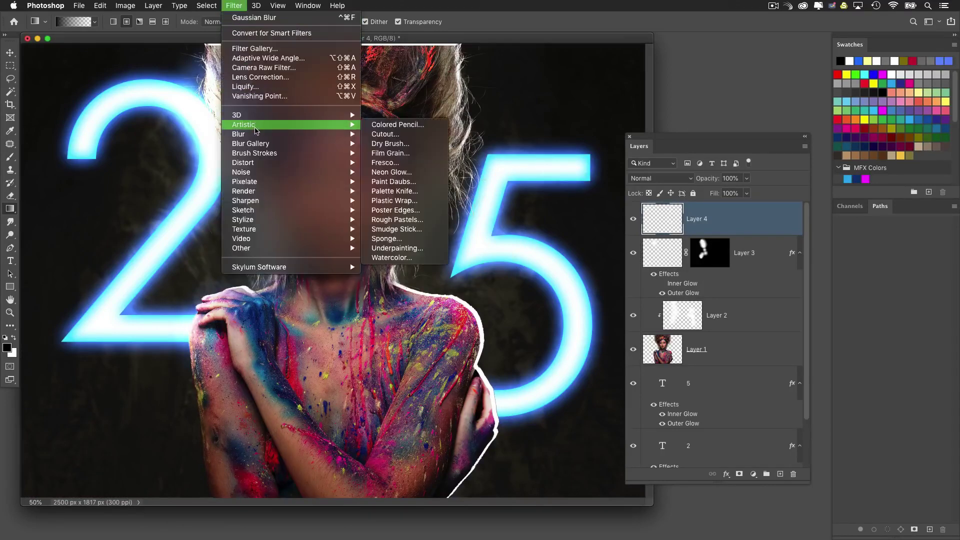
mouse_move(257, 134)
left_click(395, 172)
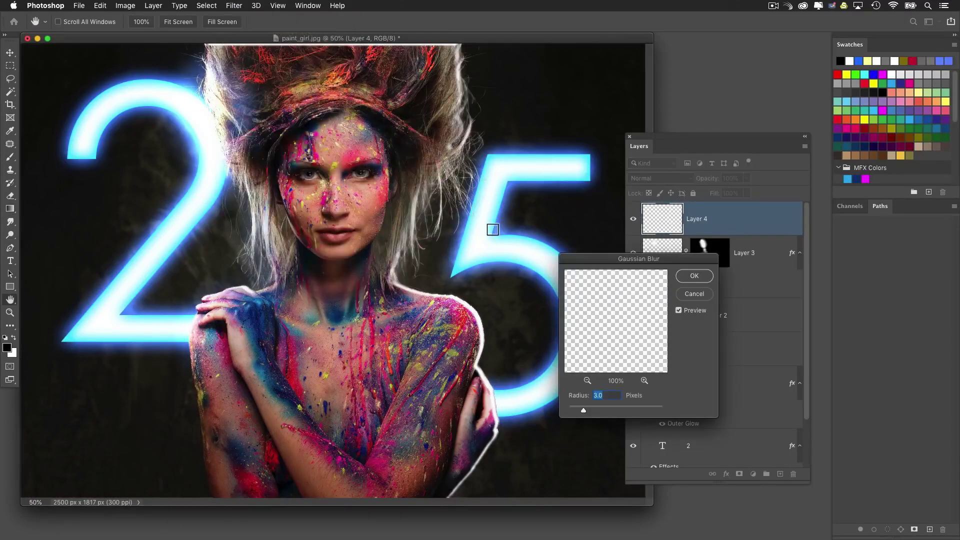
key("Return")
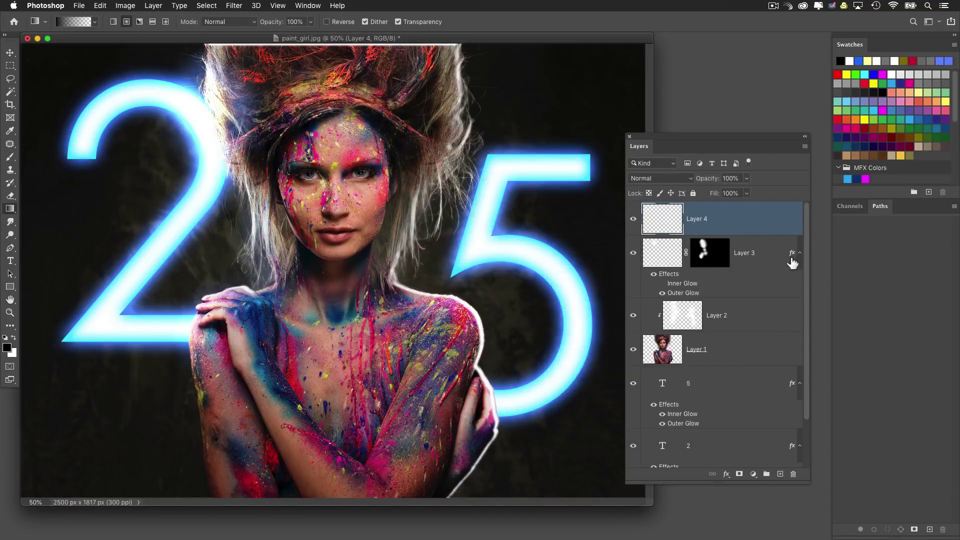
left_click_drag(792, 254, 779, 229)
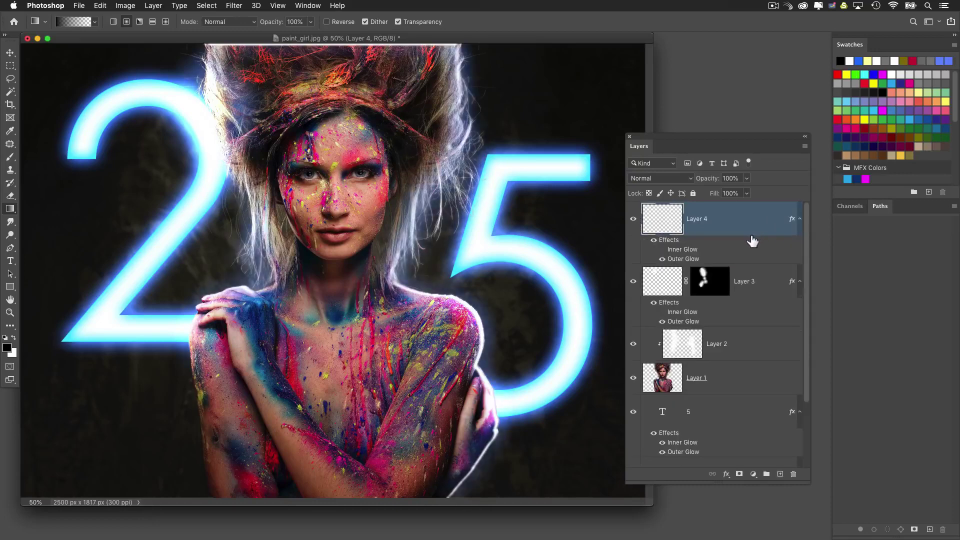
Step: Hide Layer 4's rim light with a black layer mask
key("super+plus")
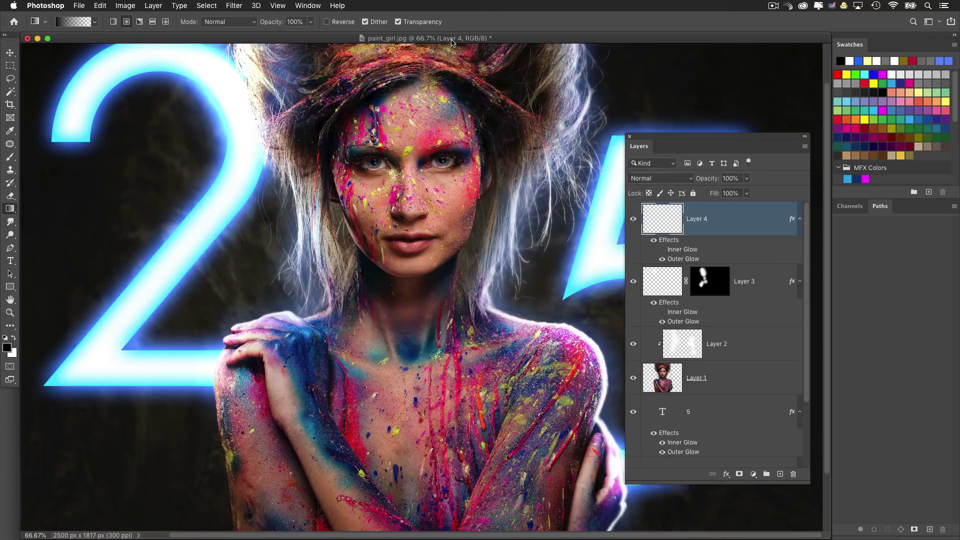
left_click_drag(451, 42, 351, 41)
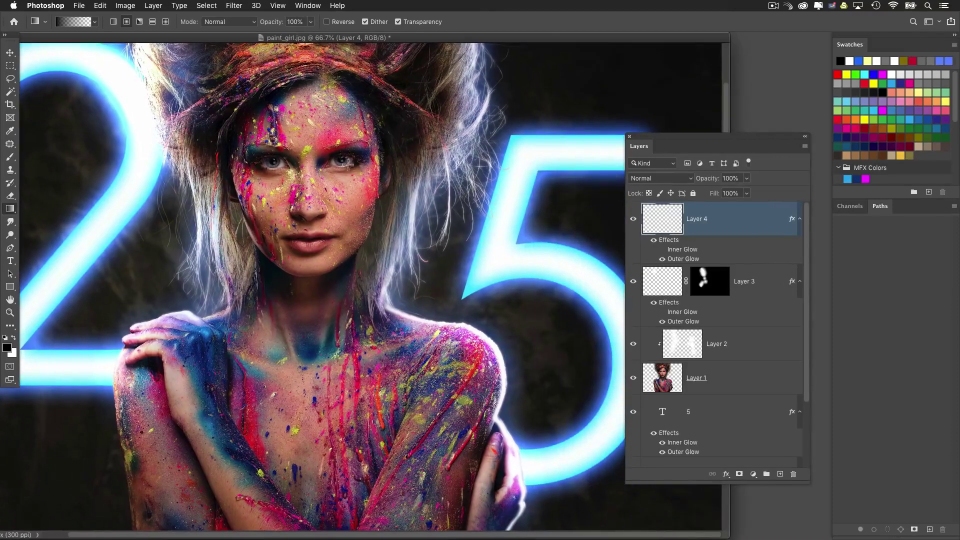
left_click(739, 474, "alt")
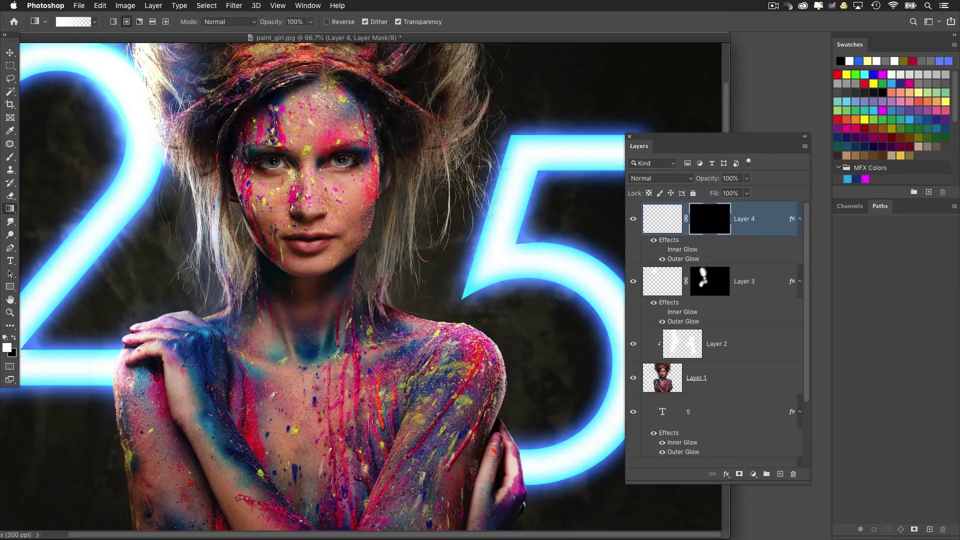
left_click_drag(483, 168, 351, 221)
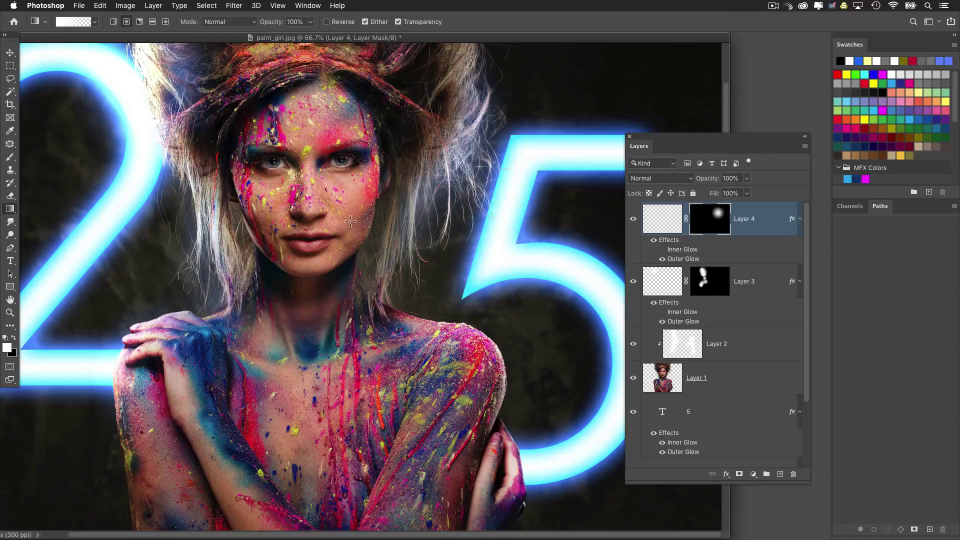
left_click_drag(431, 260, 323, 339)
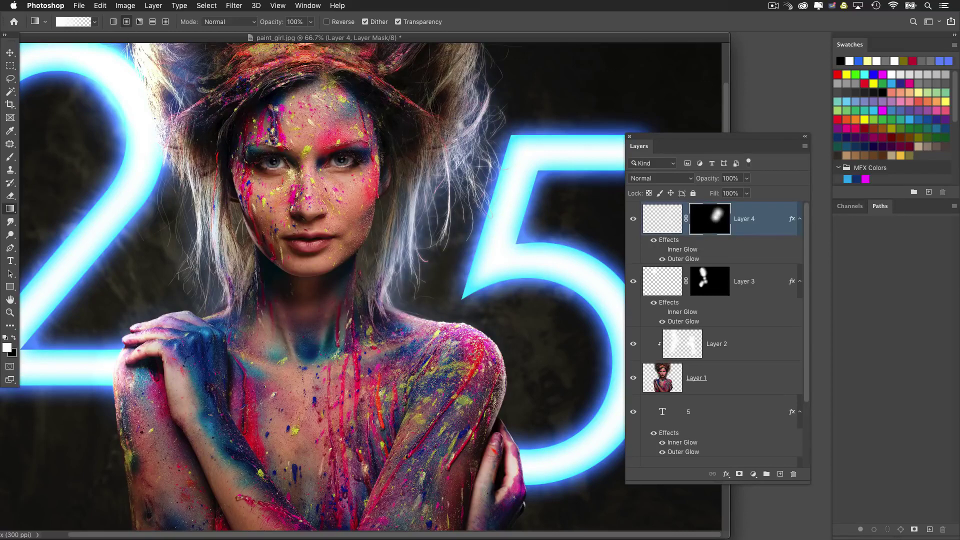
key("super+z")
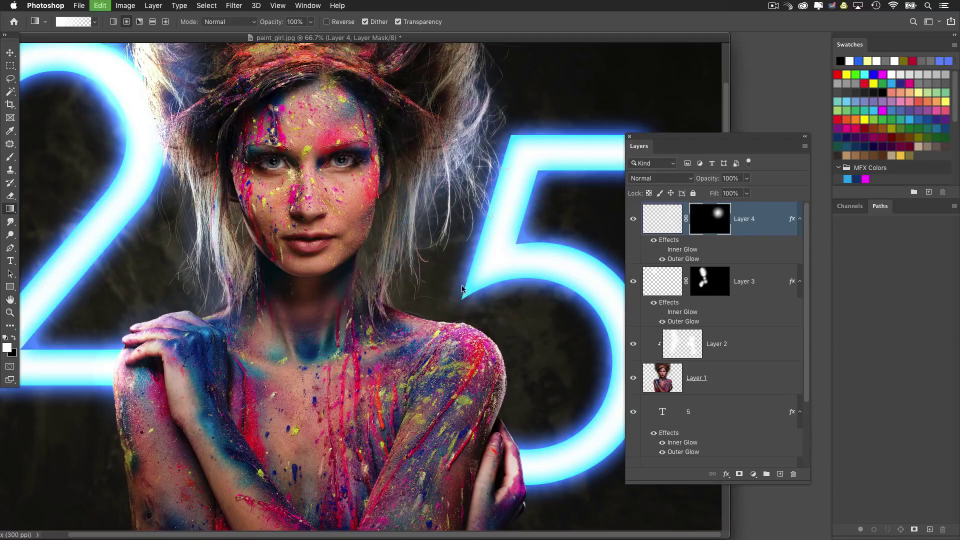
key("super+z")
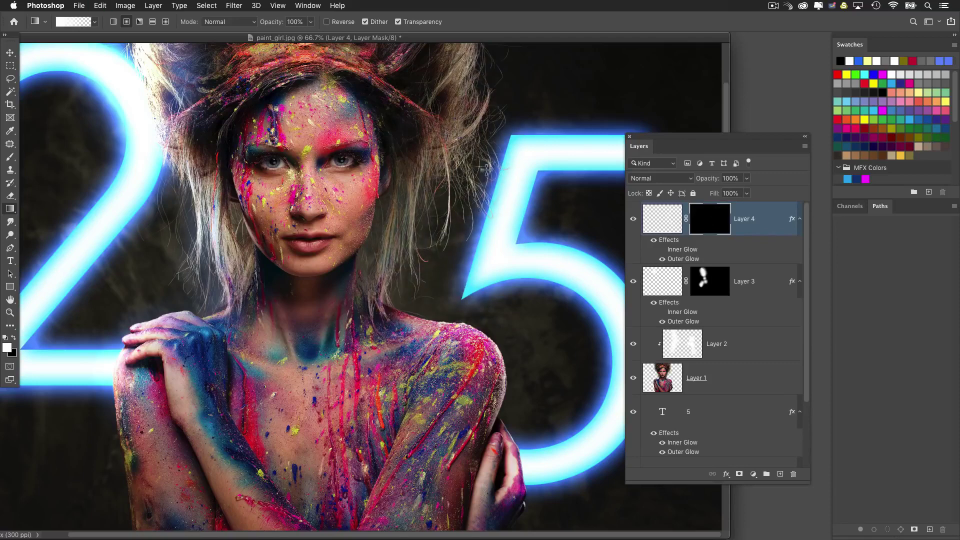
Step: Reveal the rim light in the hair beside the 5 and down to the neck and shoulder with white radial gradients on Layer 4's mask
left_click_drag(458, 167, 386, 146)
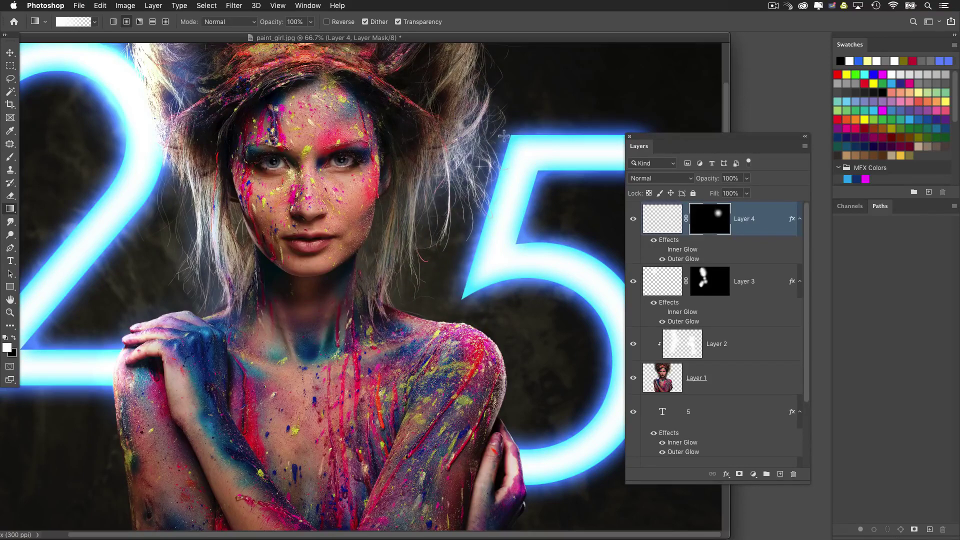
scroll(504, 135, "up", 3)
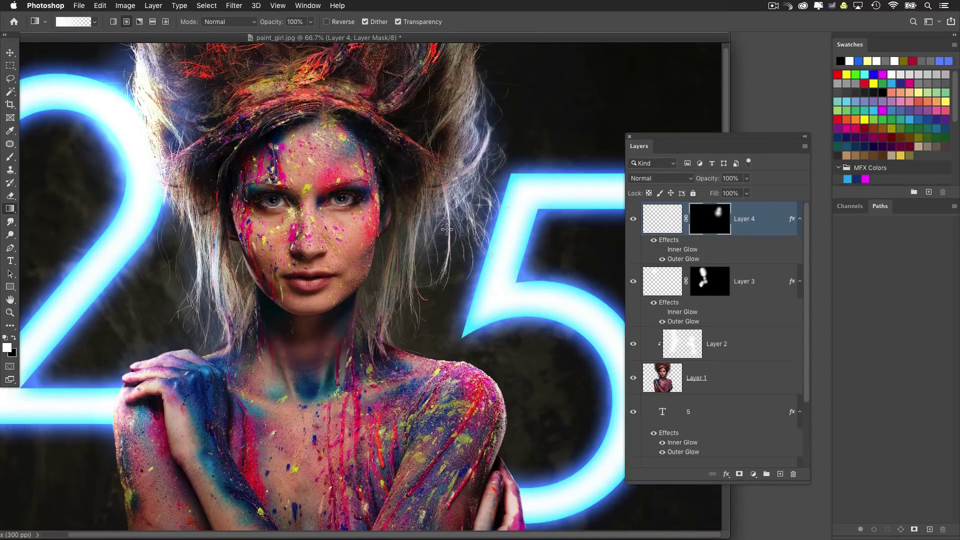
scroll(398, 267, "down", 5)
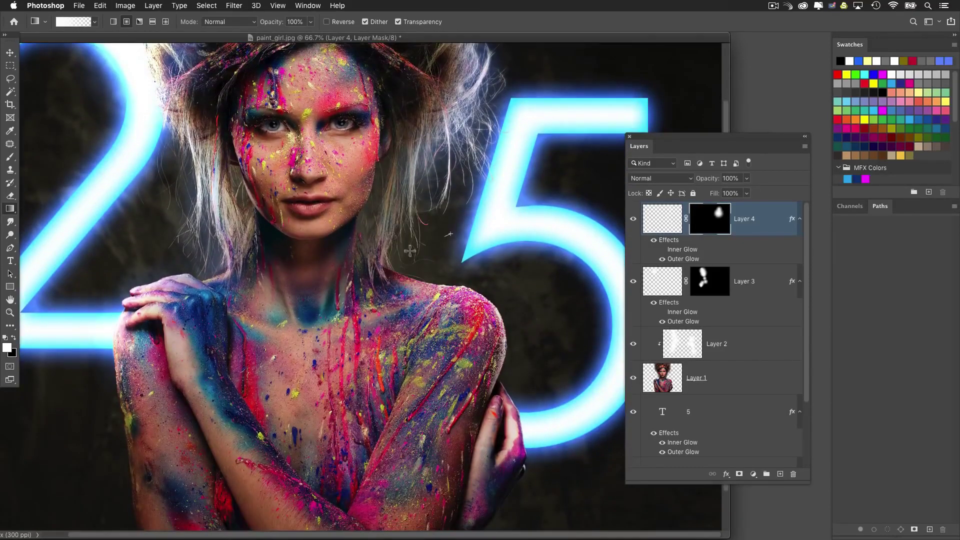
left_click_drag(410, 251, 339, 272)
scroll(453, 276, "down", 2)
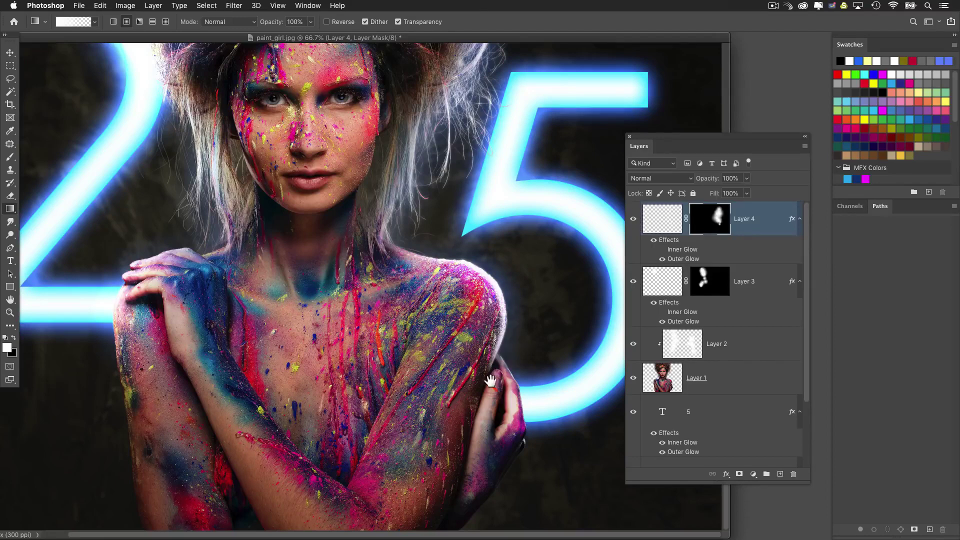
Step: Reveal the rim light on the hand beside the 5's lower curve with a small white radial gradient on Layer 4's mask
left_click_drag(652, 139, 663, 137)
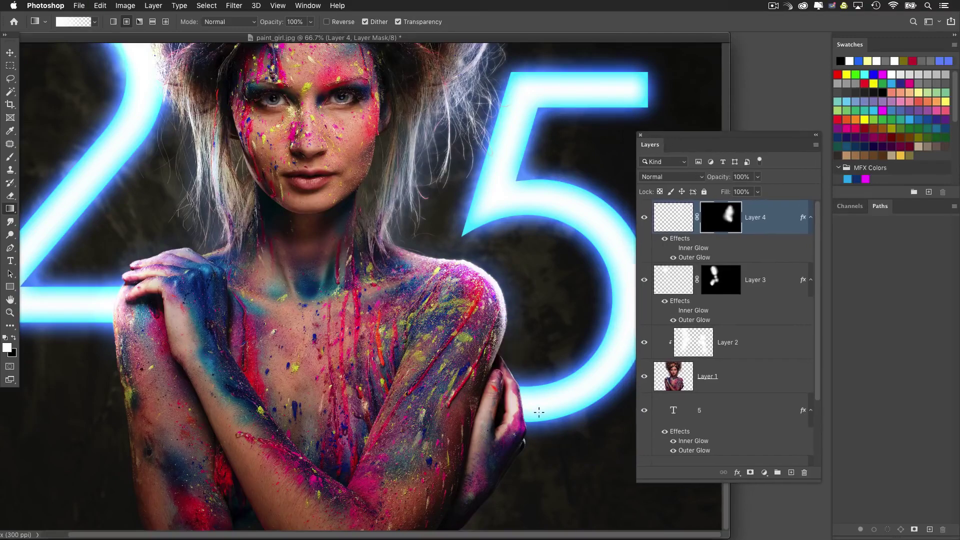
mouse_move(464, 425)
left_mouse_down()
mouse_move(479, 413)
mouse_move(477, 423)
left_mouse_up()
key("ctrl+z")
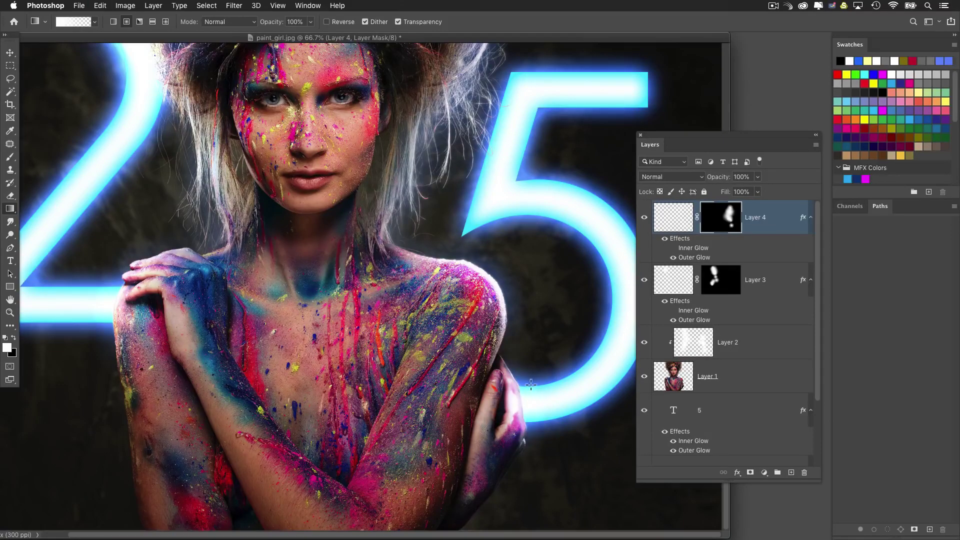
key("super+minus")
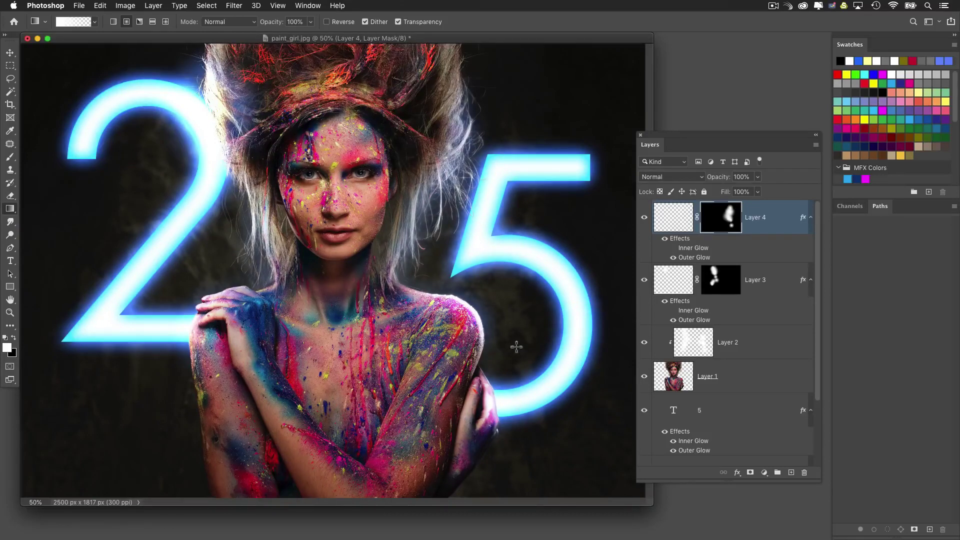
Step: Set Layer 4's blend mode to Overlay, compare the image with the layer hidden and shown, and reselect its mask with white as the foreground
left_click(679, 211)
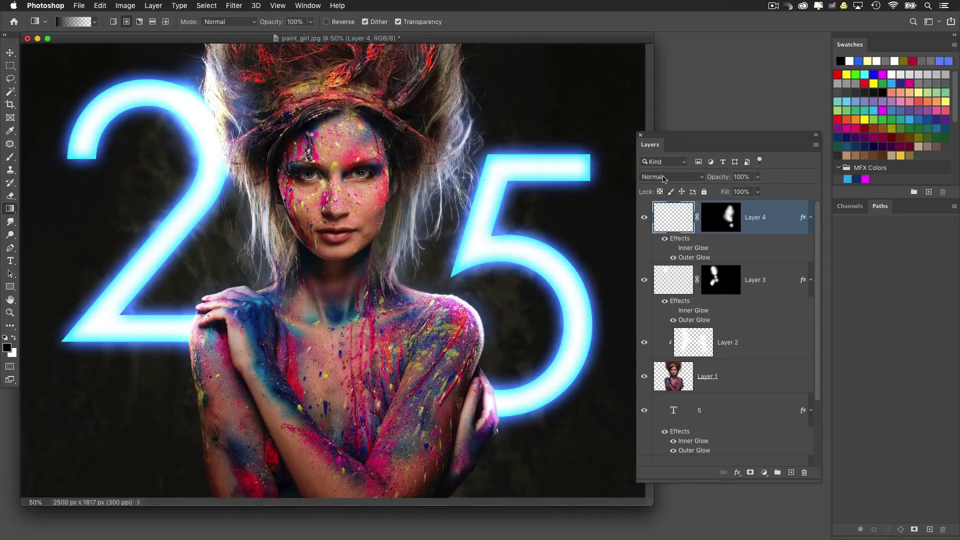
left_click(666, 177)
left_click(658, 295)
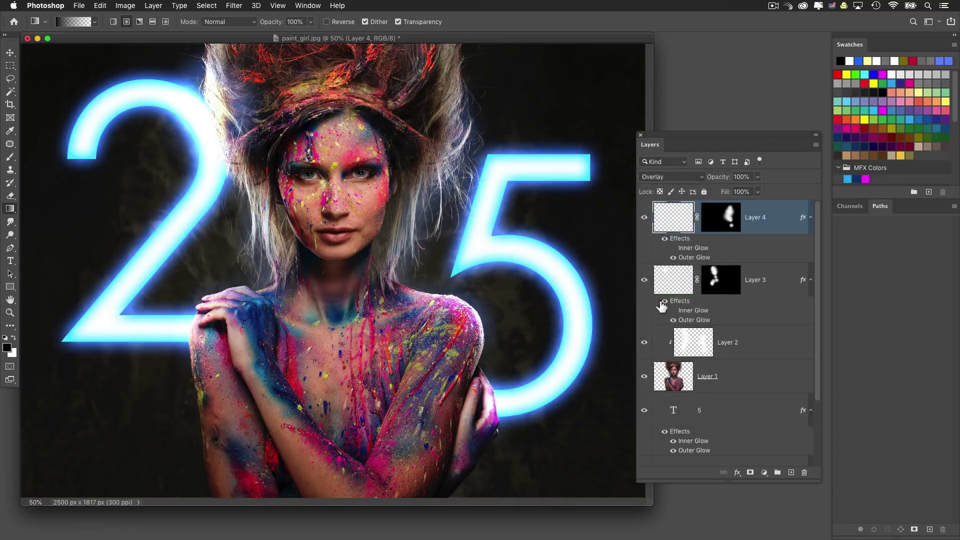
left_click(646, 219)
left_click(646, 219)
left_click(713, 217)
key("x")
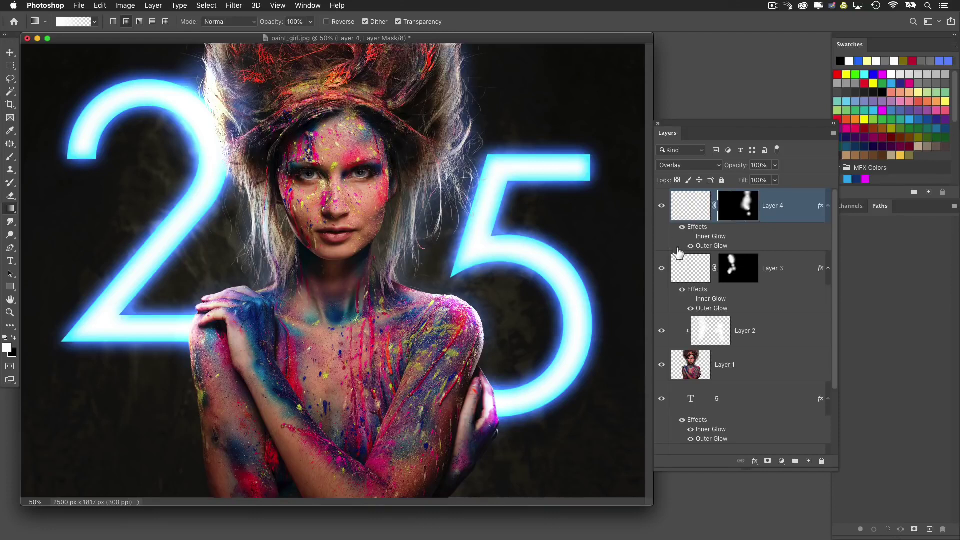
Step: Move the 5 text layer directly above Layer 2 and add a white radial gradient highlight on Layer 2 around the 5's end on the arm
left_click_drag(690, 400, 721, 302)
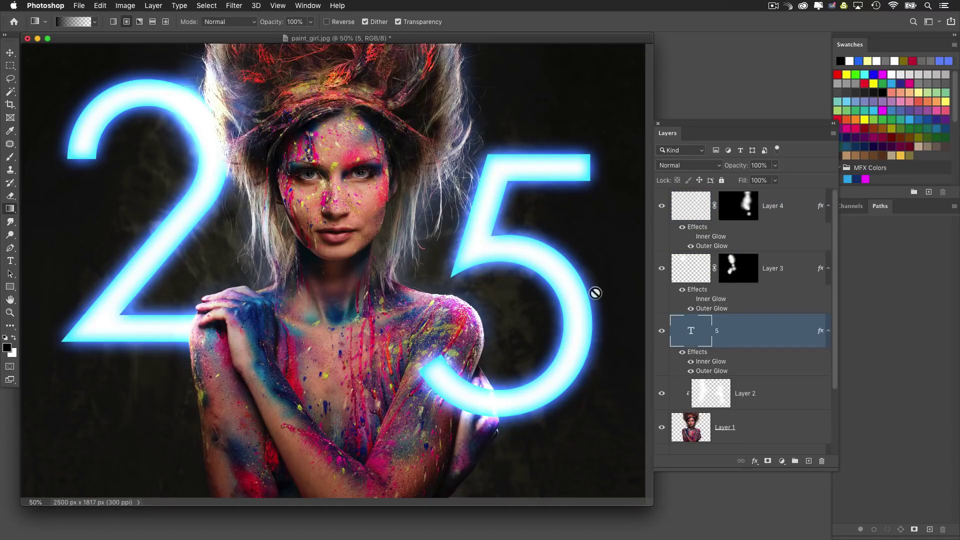
left_click(705, 390)
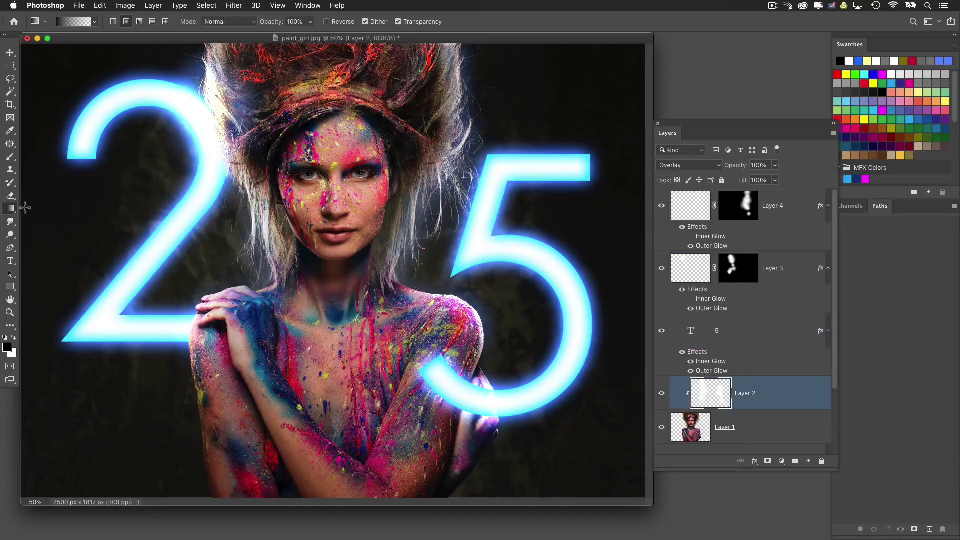
left_click_drag(464, 404, 375, 356)
key("ctrl+z")
key("x")
left_click_drag(457, 414, 393, 373)
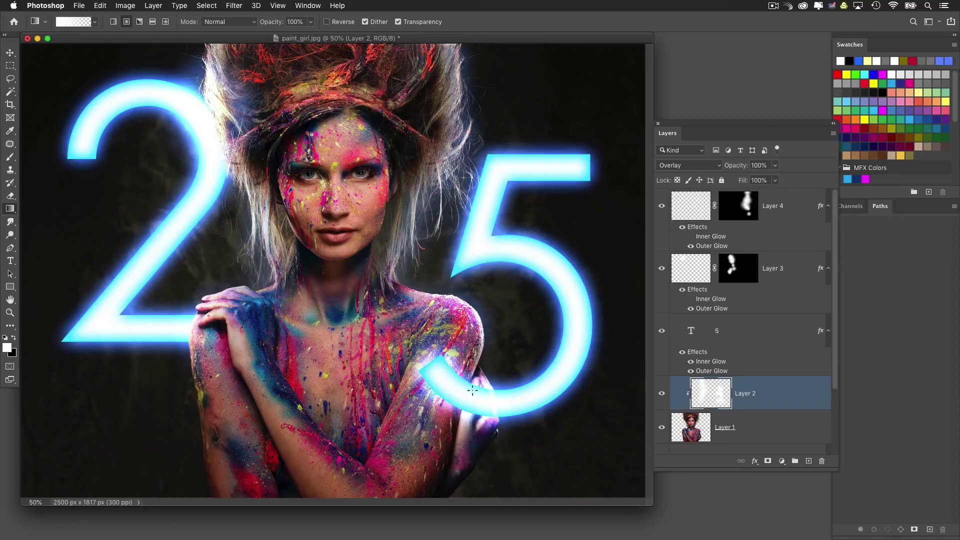
Step: Add small white radial gradient highlights on Layer 2 around the 5's end on the arm, comparing with the layer hidden and shown
left_click_drag(457, 394, 457, 394)
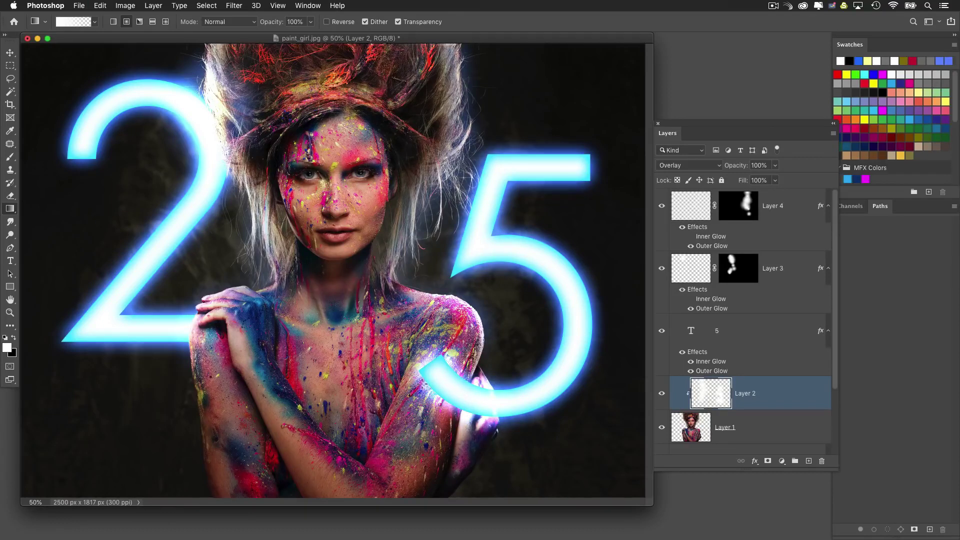
left_click(662, 393)
left_click(661, 393)
scroll(701, 389, "down", 3)
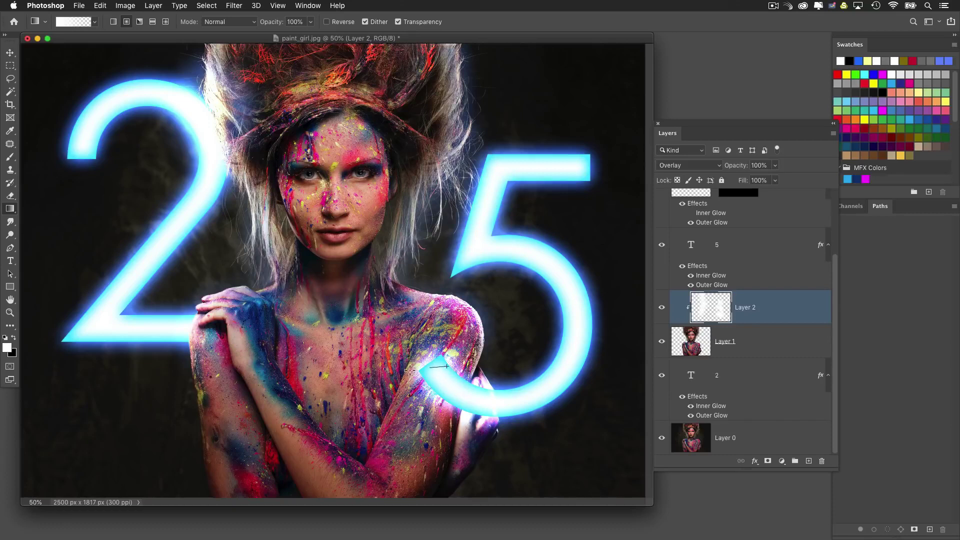
left_click_drag(447, 366, 440, 376)
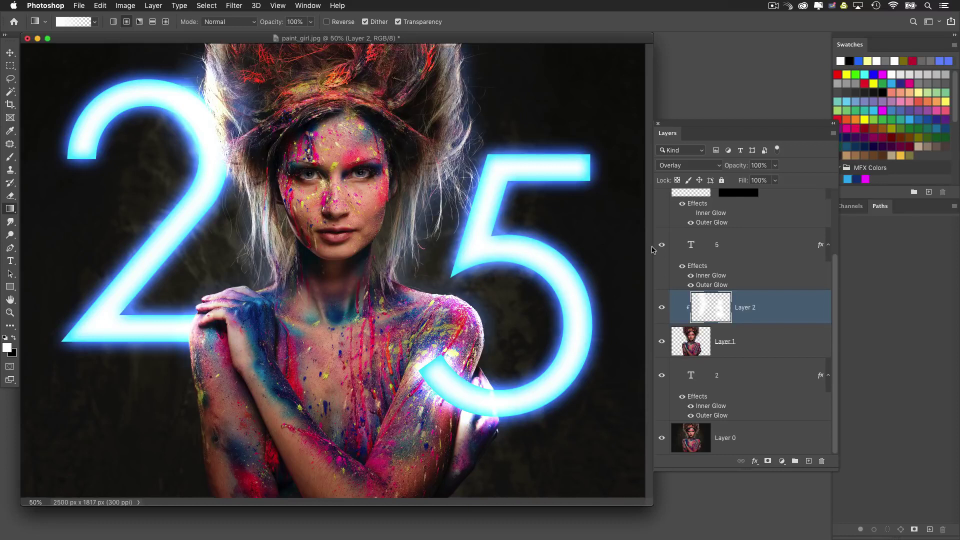
Step: Try the Extra Bold and Light font styles on the 2 text layer and undo the style change
double_click(692, 248)
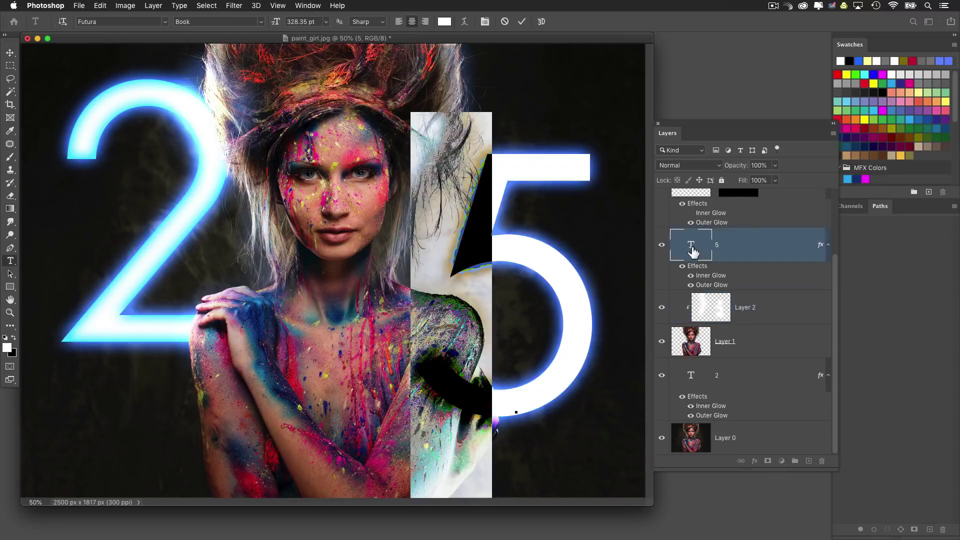
scroll(780, 298, "up", 3)
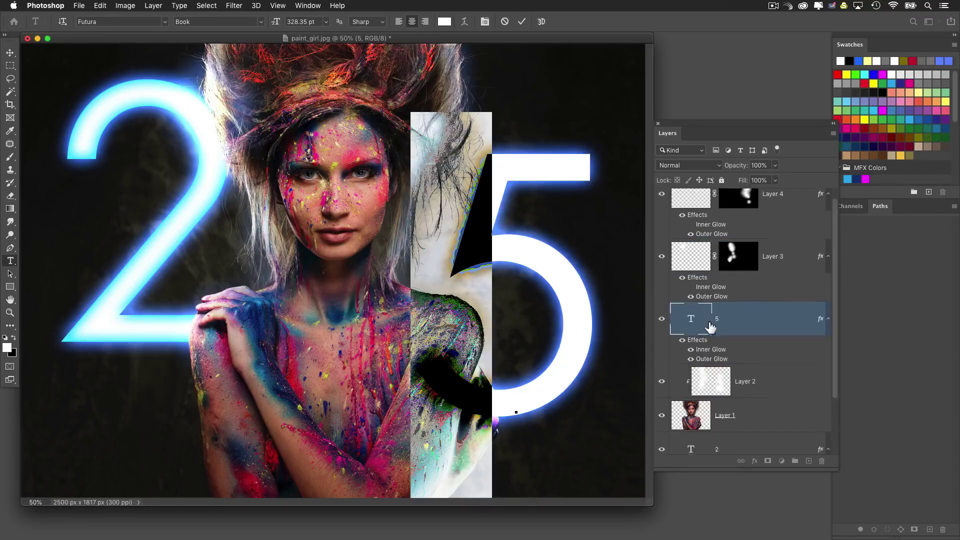
scroll(705, 320, "down", 3)
double_click(691, 377)
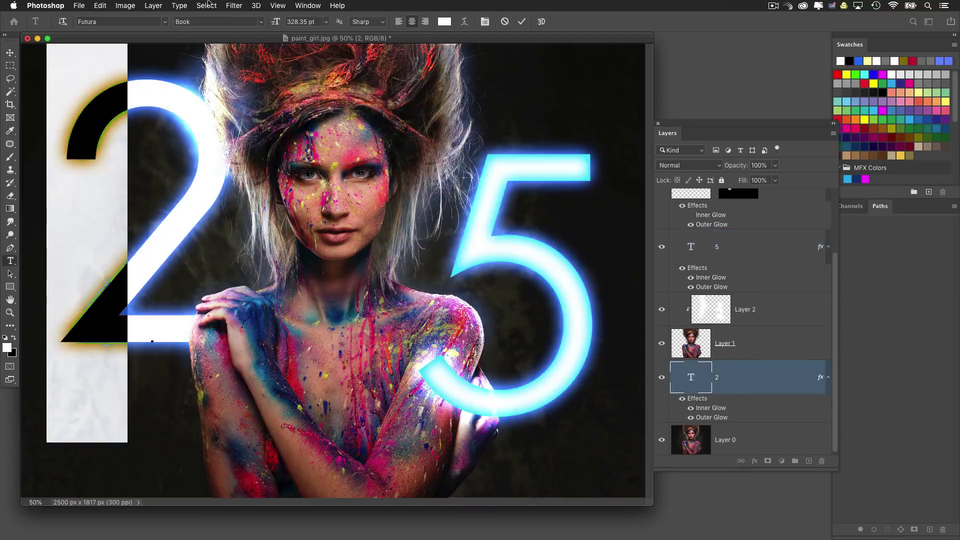
left_click(254, 23)
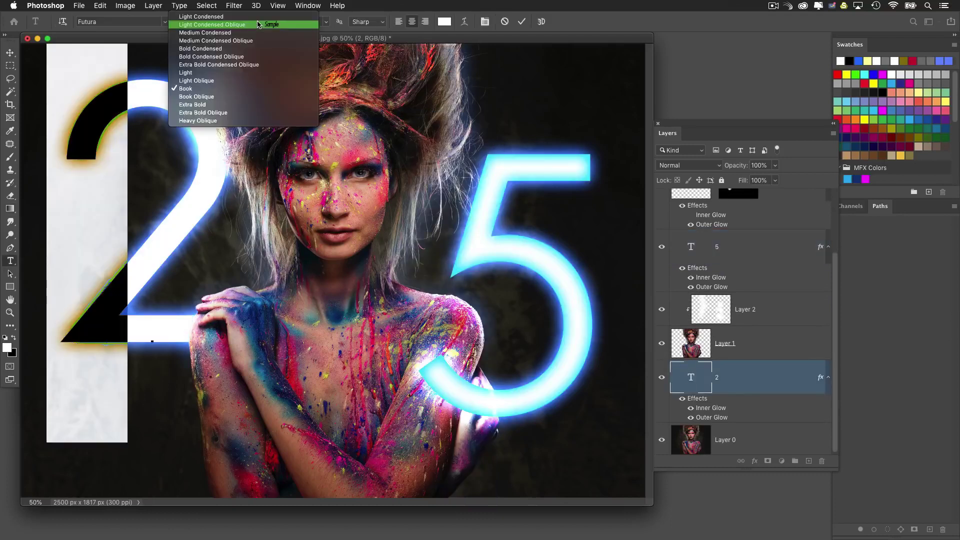
left_click(227, 104)
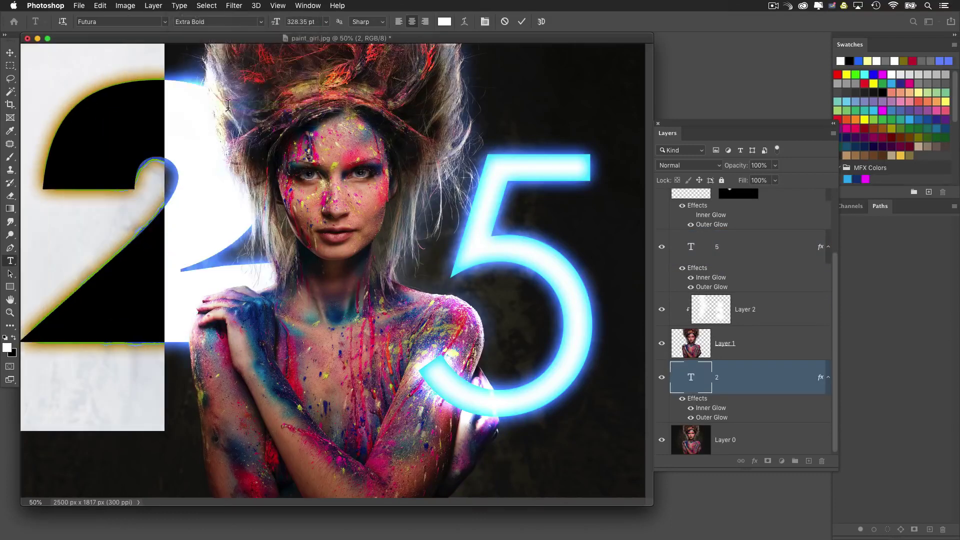
left_click(259, 23)
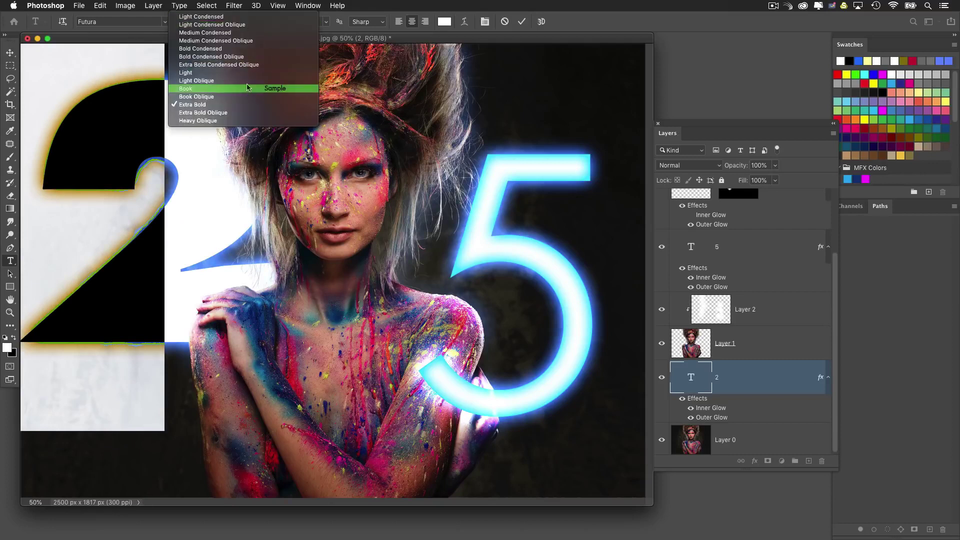
left_click(227, 76)
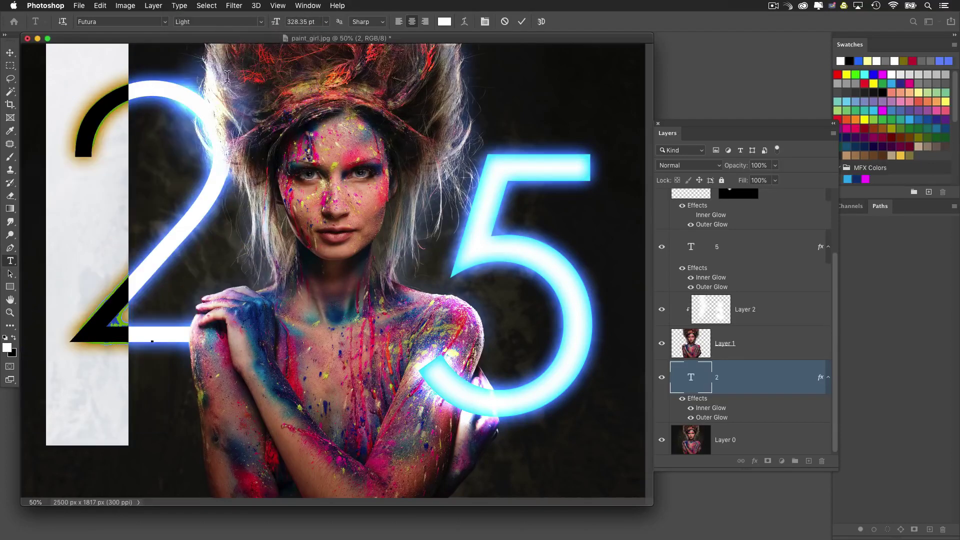
left_click(10, 53)
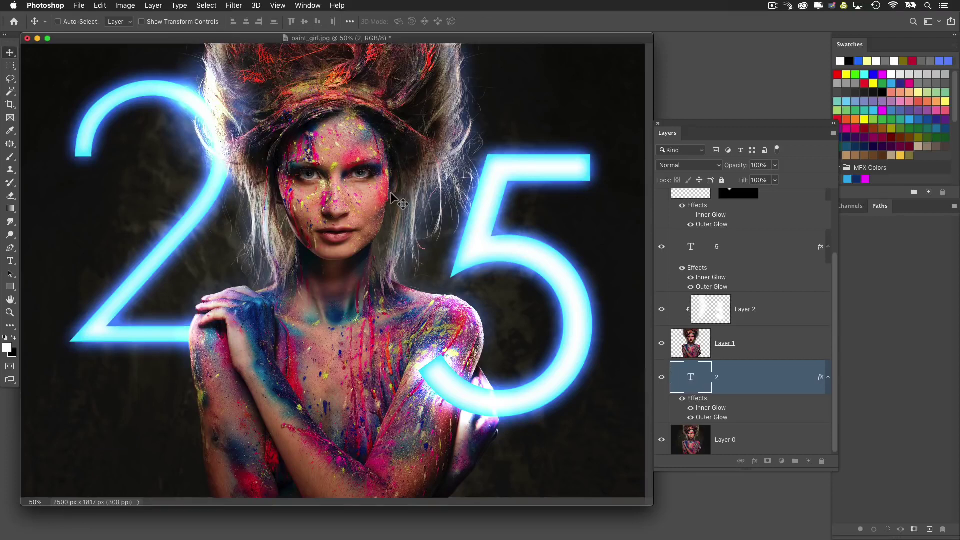
key("super+z")
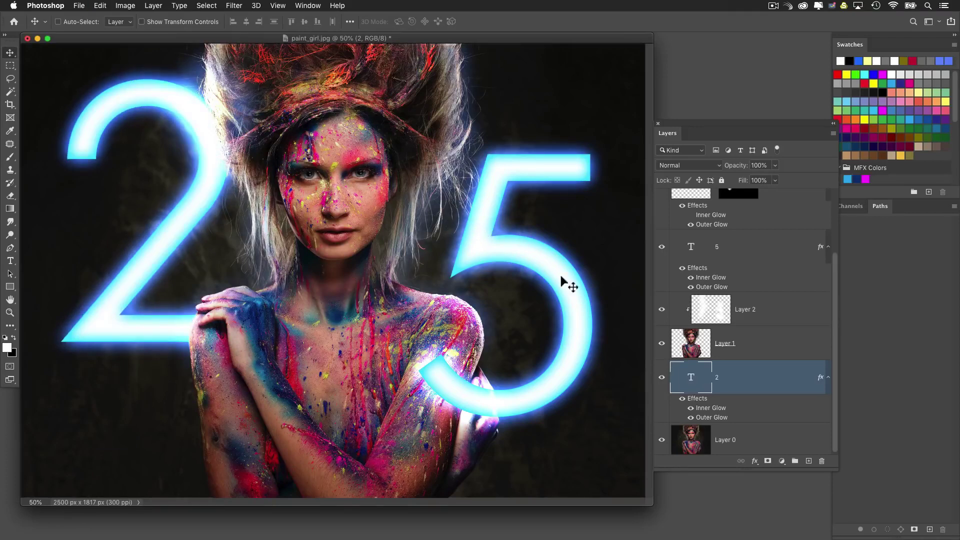
Step: Set the 2 text layer's Futura font style to Light and commit the edit
double_click(689, 376)
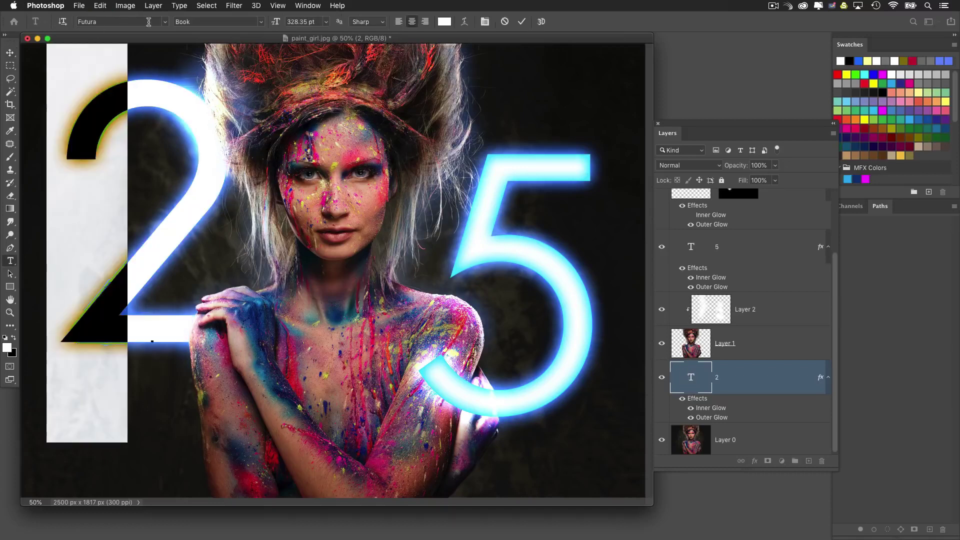
left_click(260, 22)
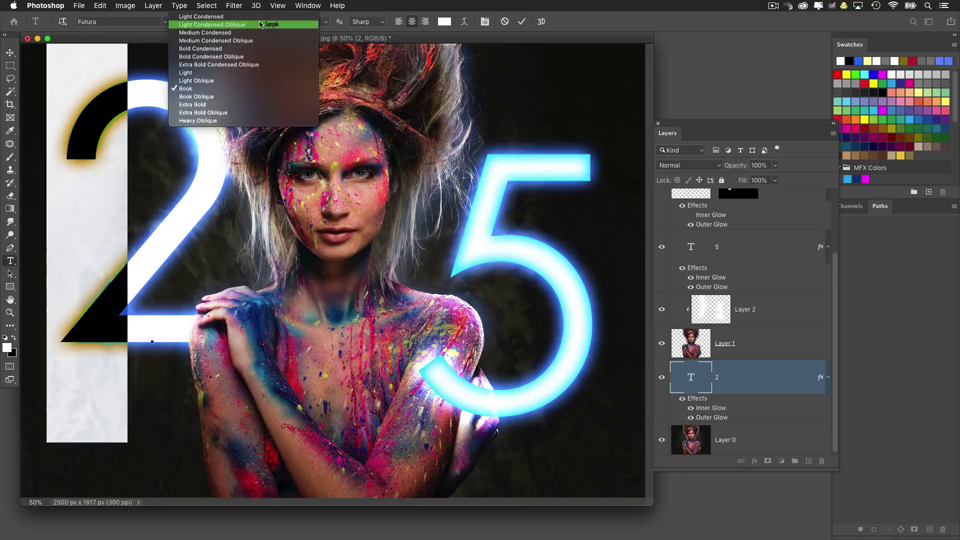
left_click(224, 73)
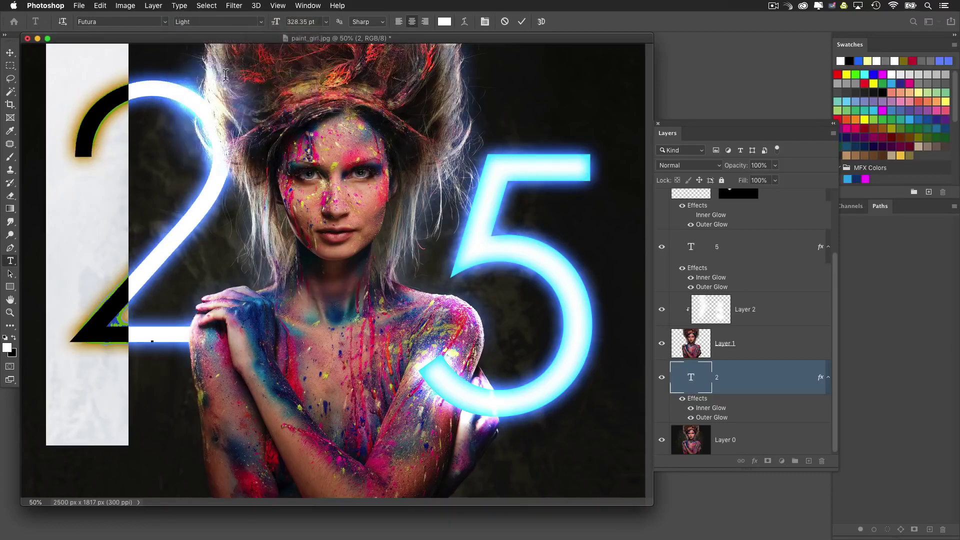
left_click(10, 52)
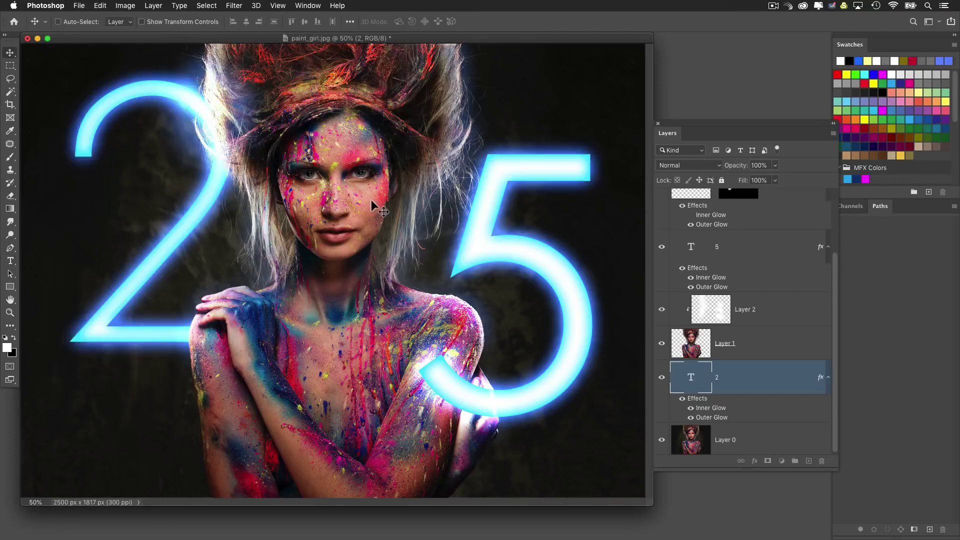
Step: Set the Inner Glow size of the 2 text layer to 29 px
double_click(704, 408)
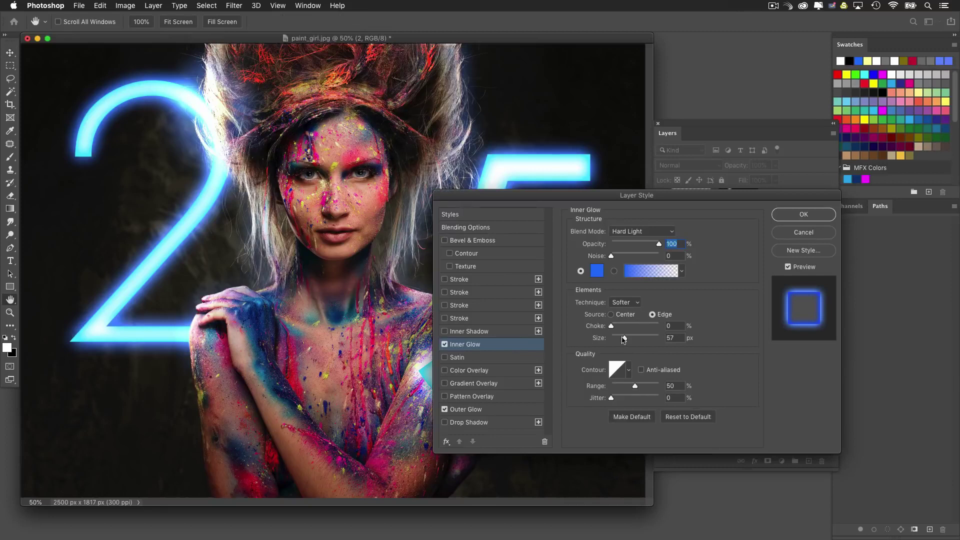
left_click_drag(622, 339, 619, 340)
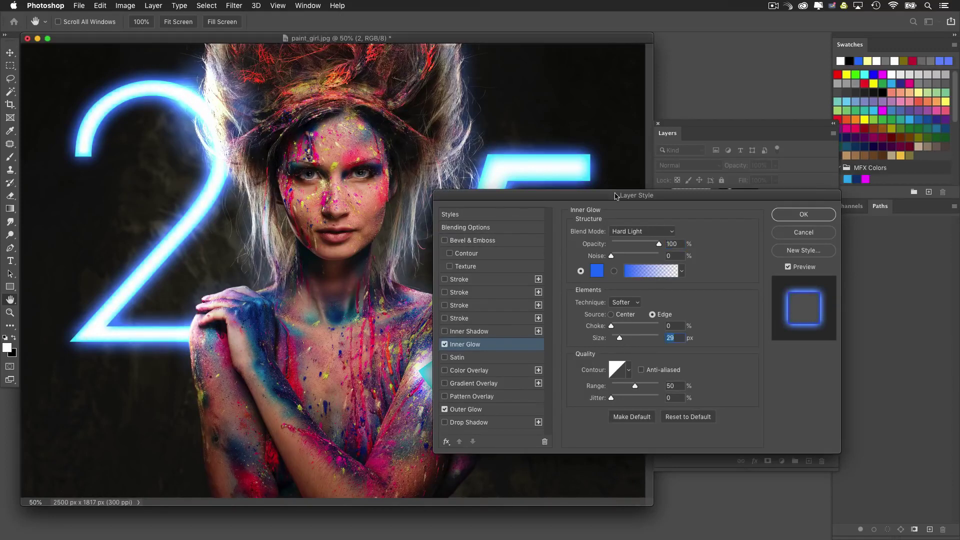
left_click(806, 214)
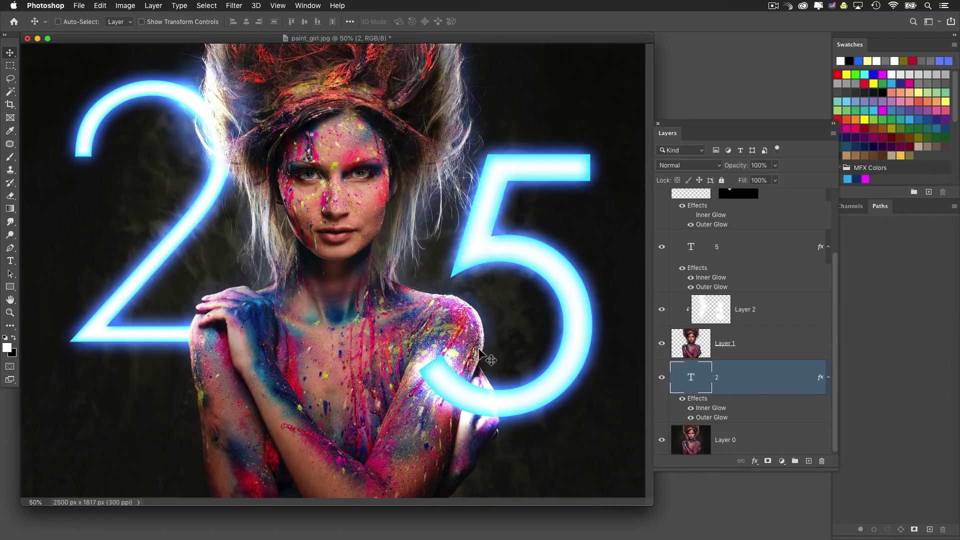
left_click_drag(511, 38, 501, 40)
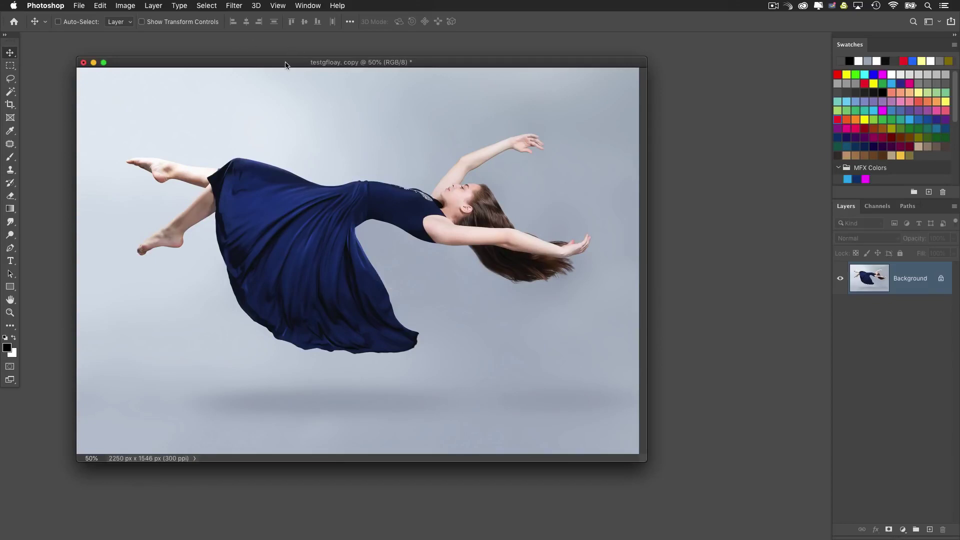
Step: Select the floating woman in the blue dress with the Subject command and copy her to the clipboard
left_click_drag(285, 65, 275, 67)
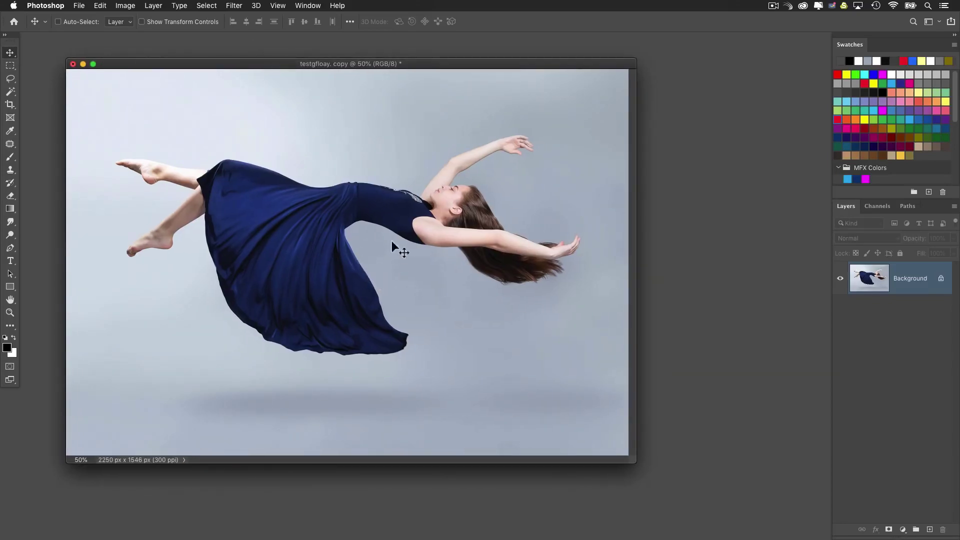
left_click(207, 5)
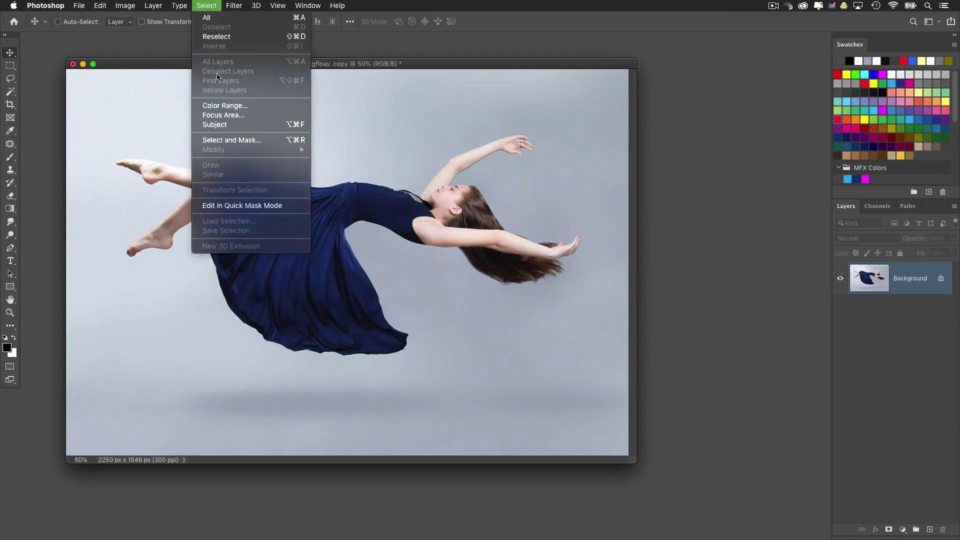
left_click(226, 126)
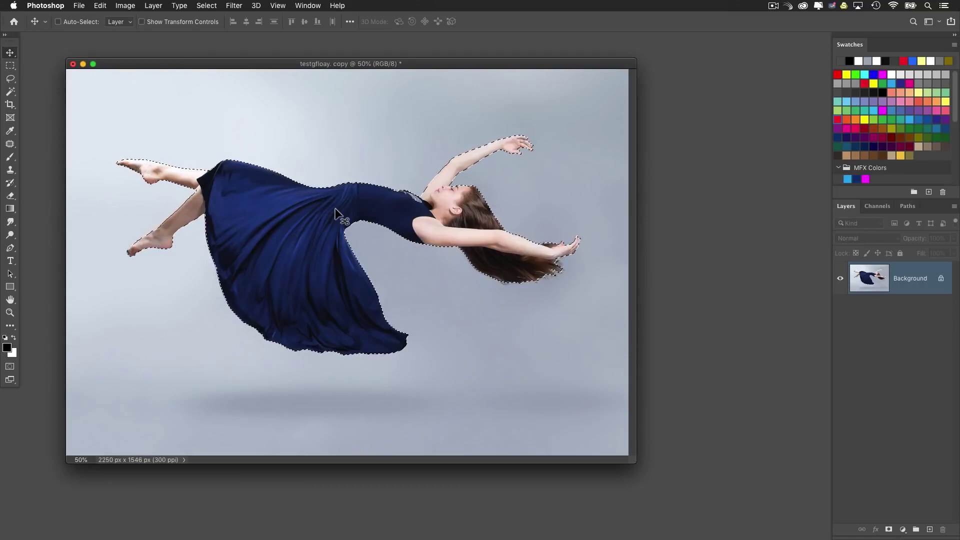
key("super")
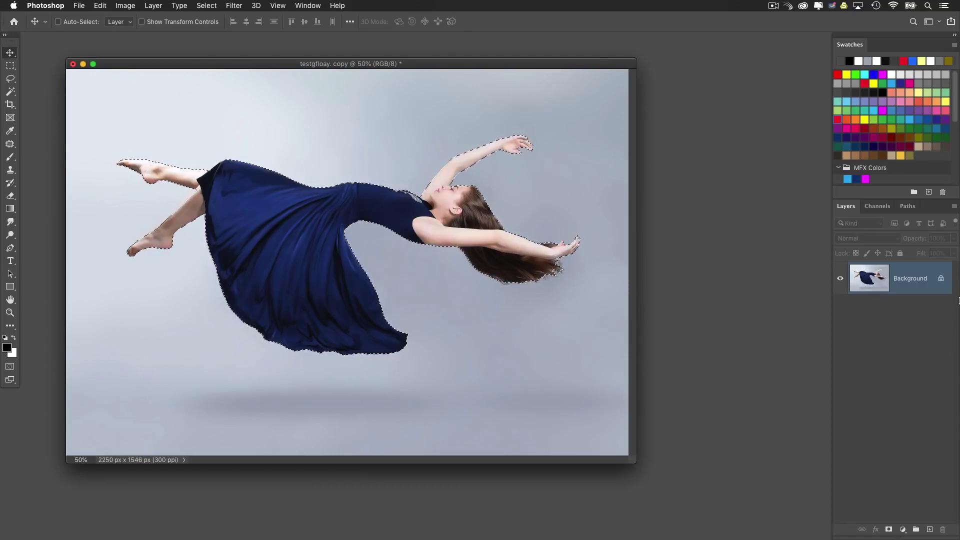
Step: Create a new 1860 by 885 px document with a white background and paste the copied woman into it
key("super+n")
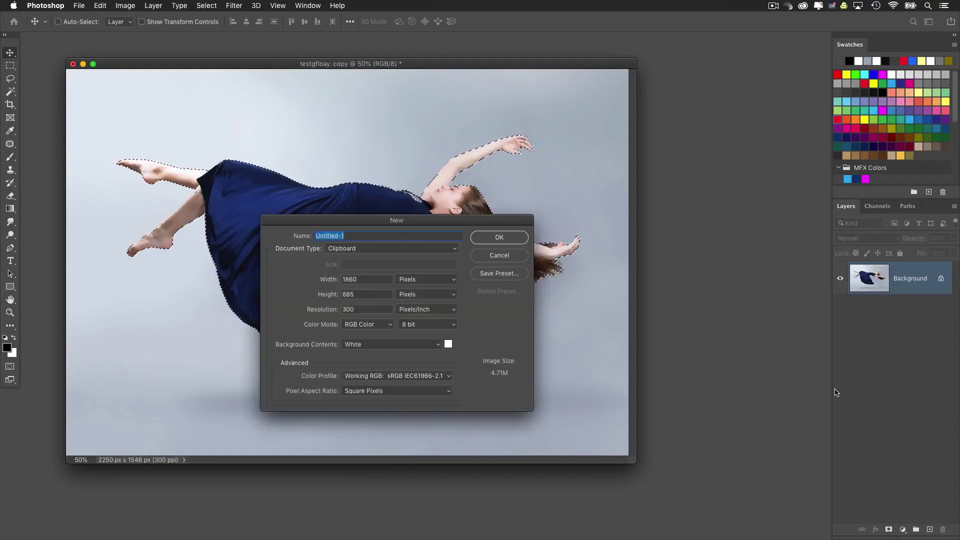
left_click(495, 238)
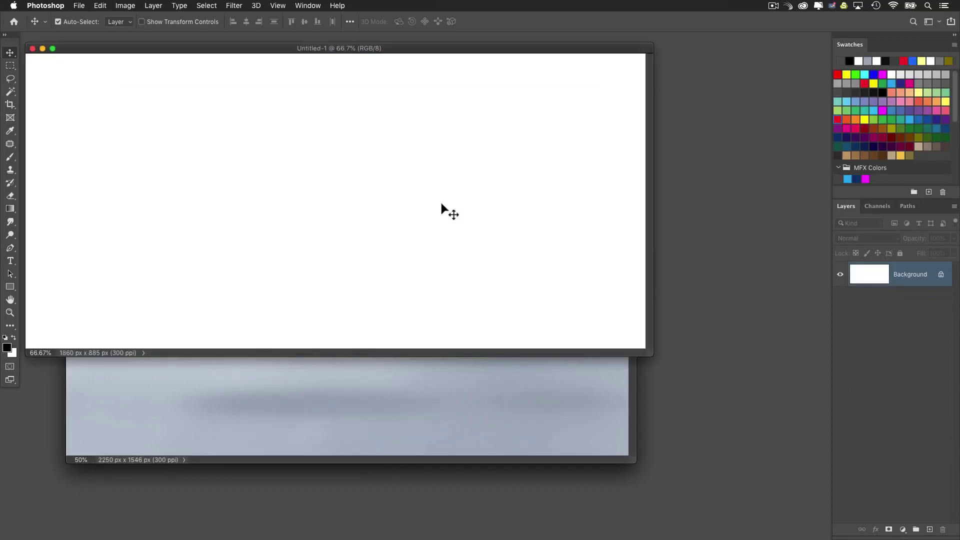
key("super+v")
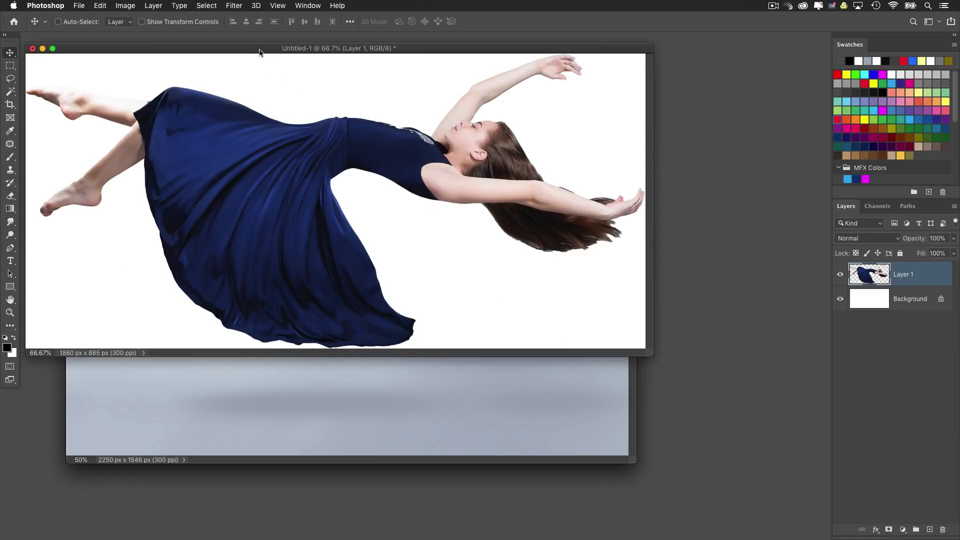
left_click_drag(259, 52, 283, 90)
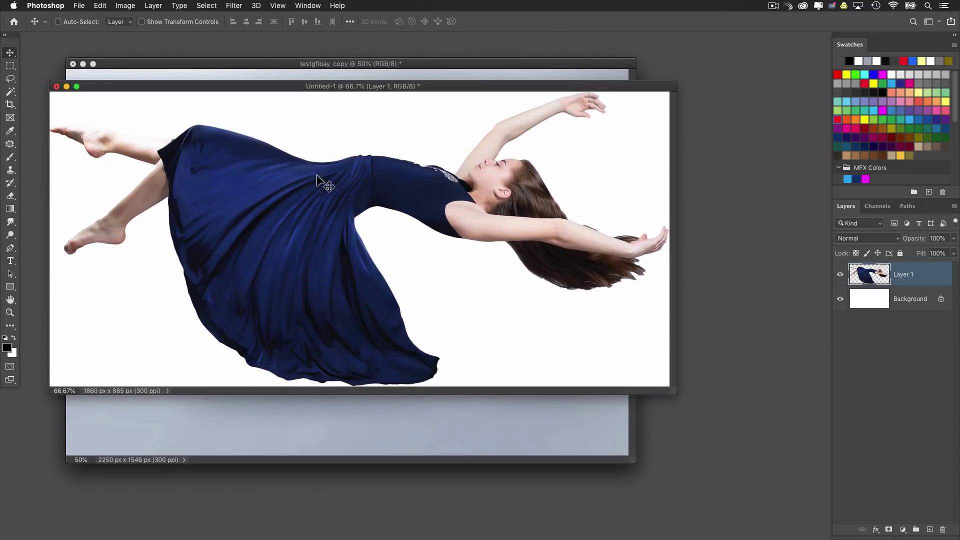
Step: Create a new 3D extrusion from the selected layer containing the pasted woman
left_click(233, 5)
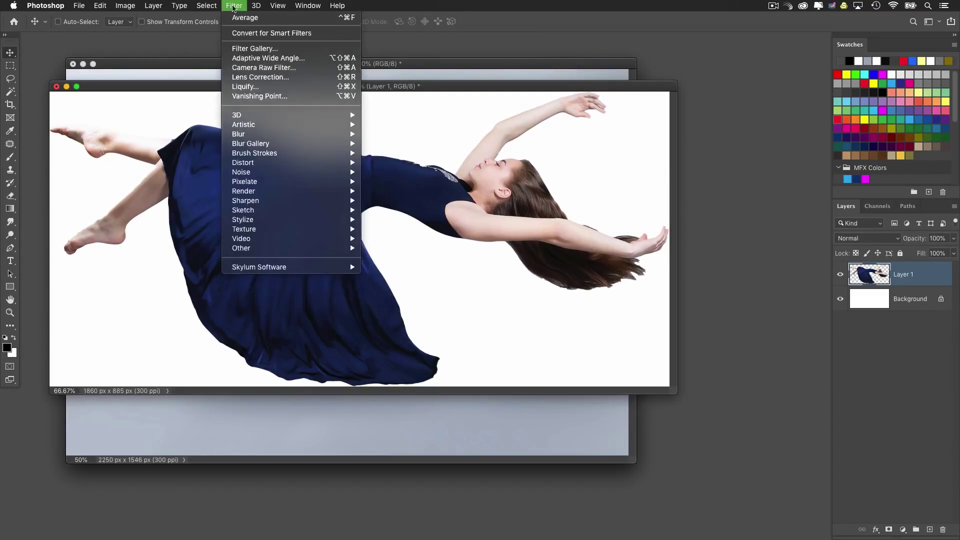
mouse_move(256, 6)
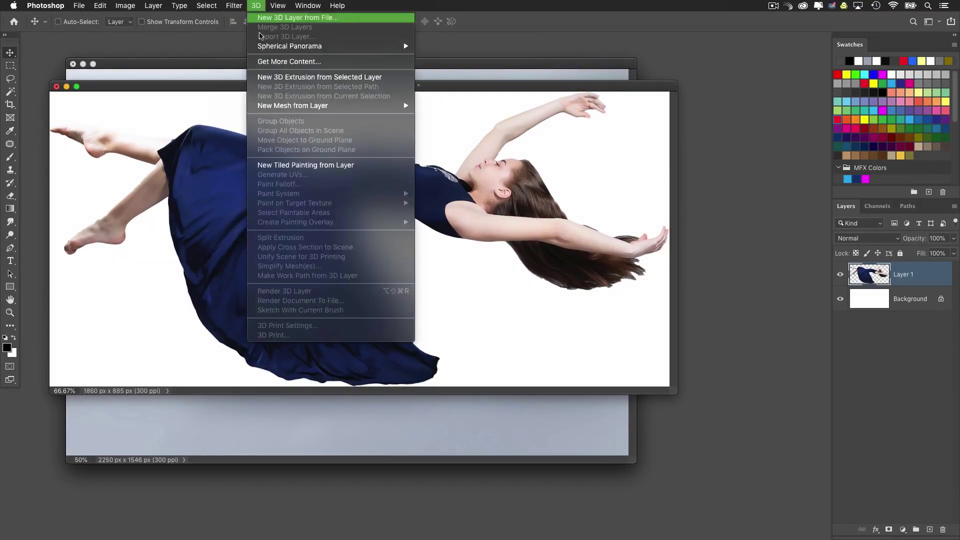
left_click(378, 79)
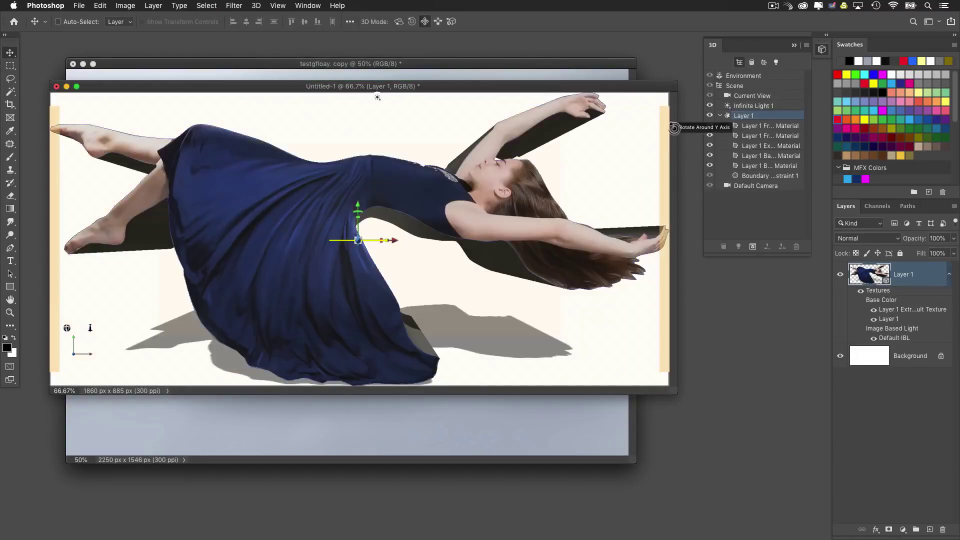
Step: Set the extrusion depth of the woman's 3D mesh to 1 px and move the mesh properties and document window aside
double_click(767, 117)
left_click_drag(643, 150, 675, 170)
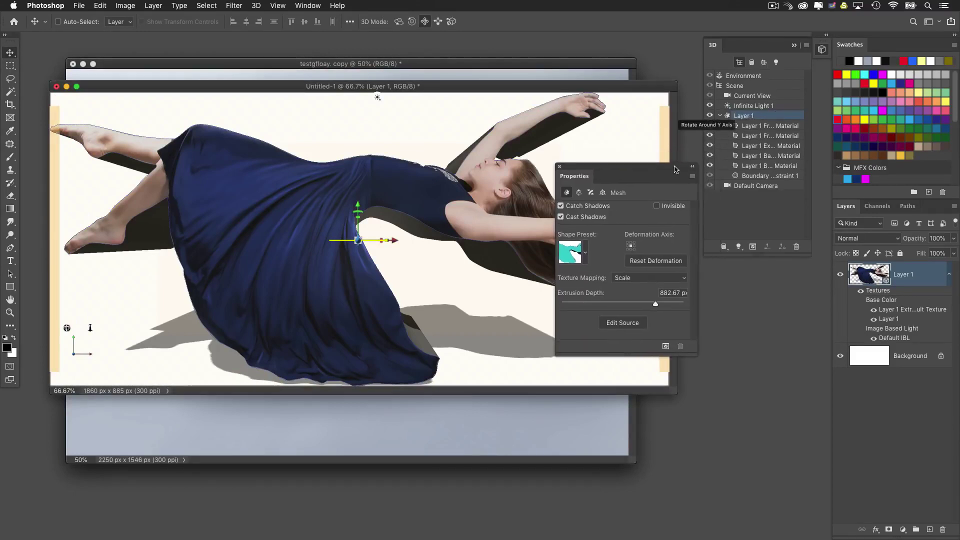
left_click(675, 295)
type("1")
key("Return")
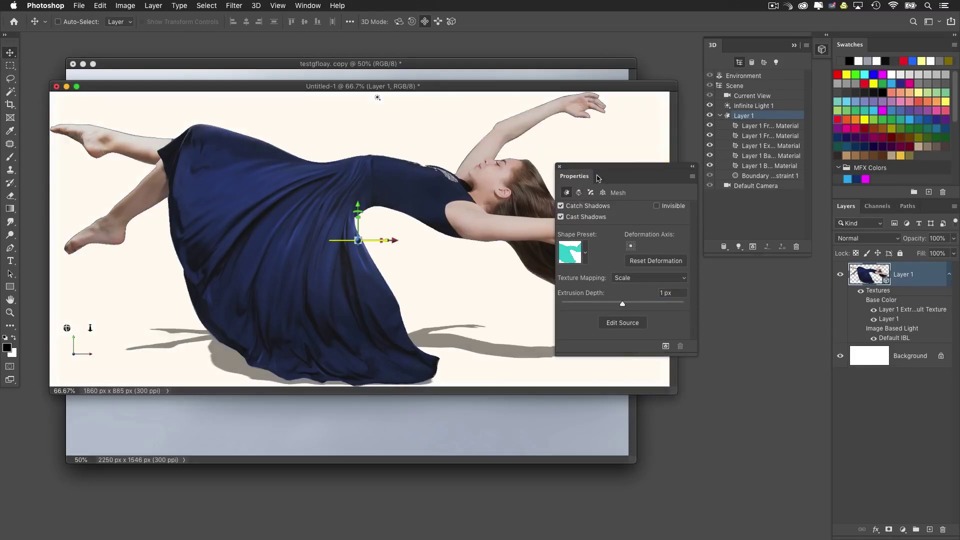
left_click_drag(598, 178, 686, 311)
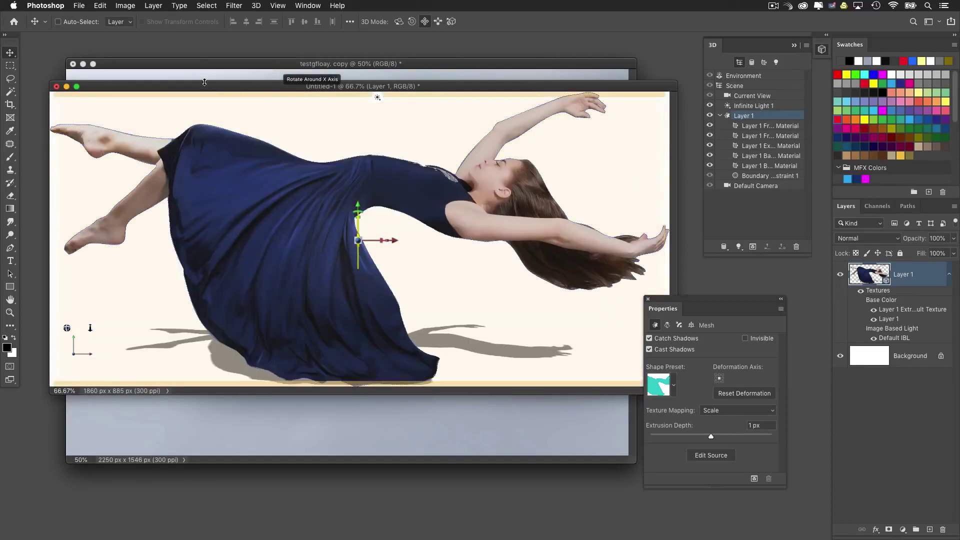
left_click_drag(211, 89, 326, 121)
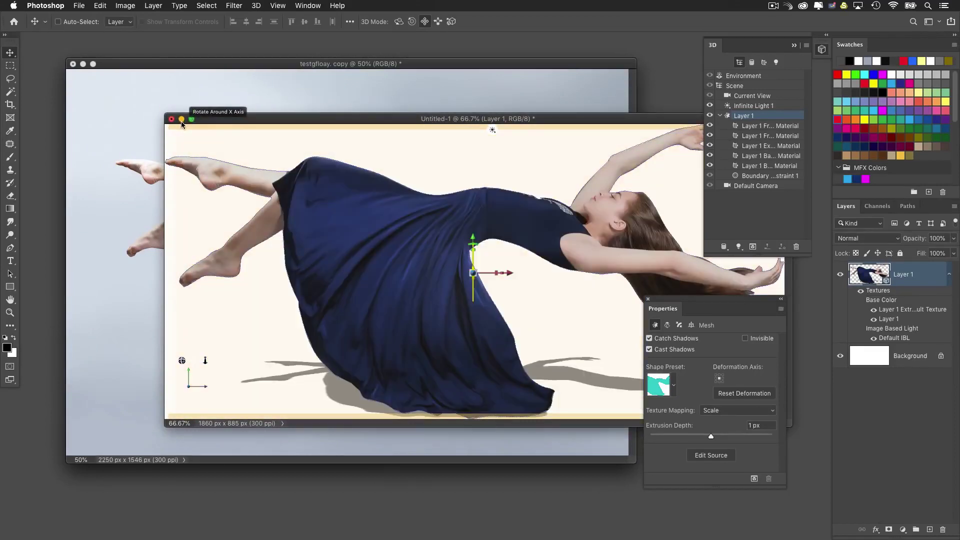
Step: Rearrange the two document windows and float an enlarged Layers panel beside the original photo of the floating woman
left_click_drag(214, 122, 634, 486)
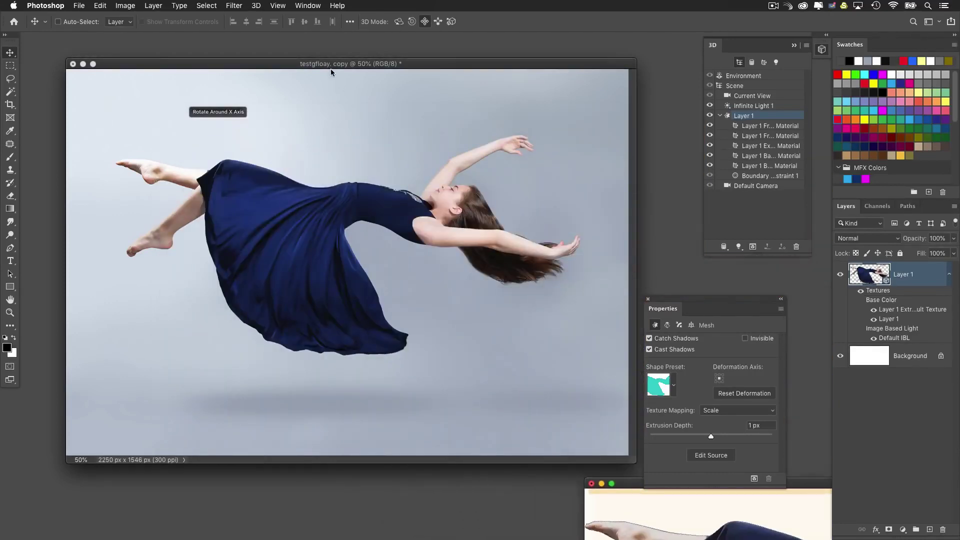
left_click_drag(330, 71, 300, 69)
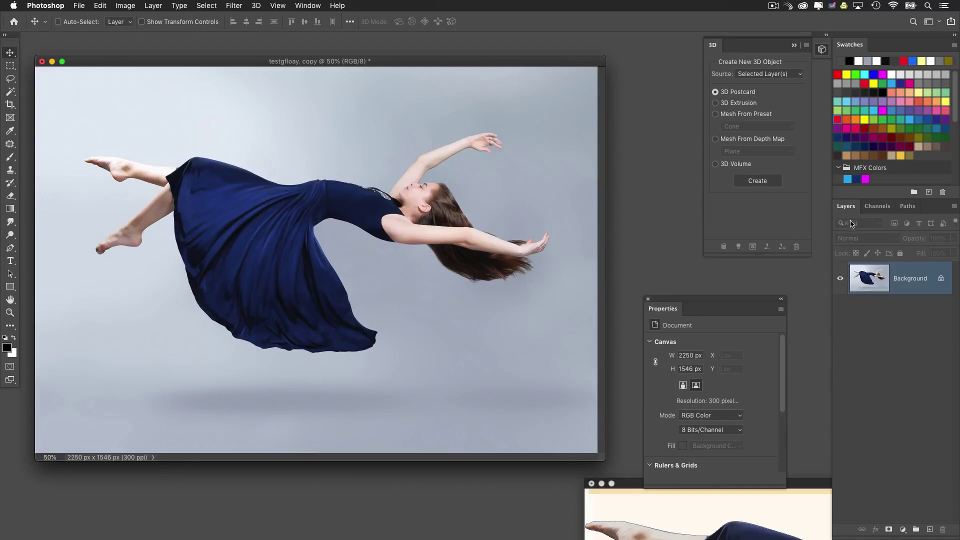
left_click_drag(845, 206, 605, 138)
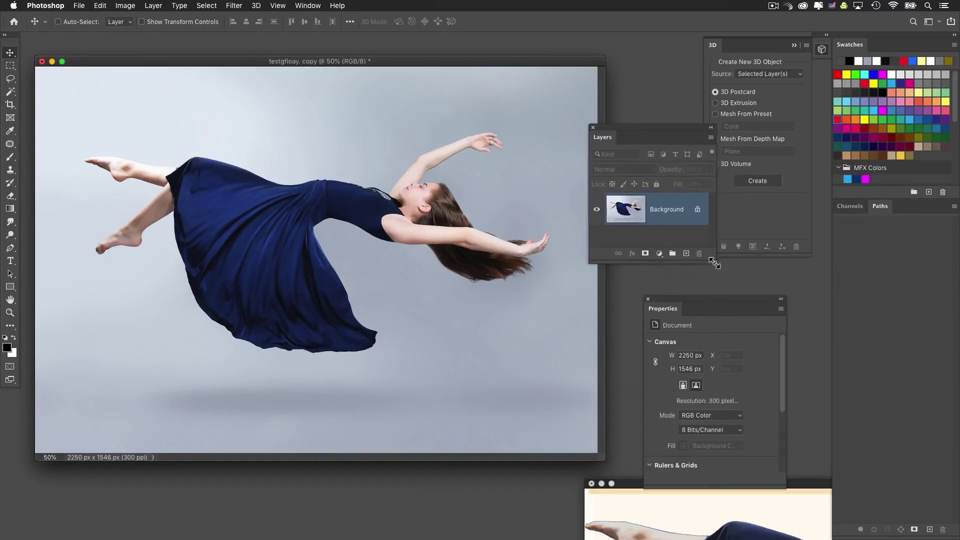
left_click_drag(714, 262, 750, 408)
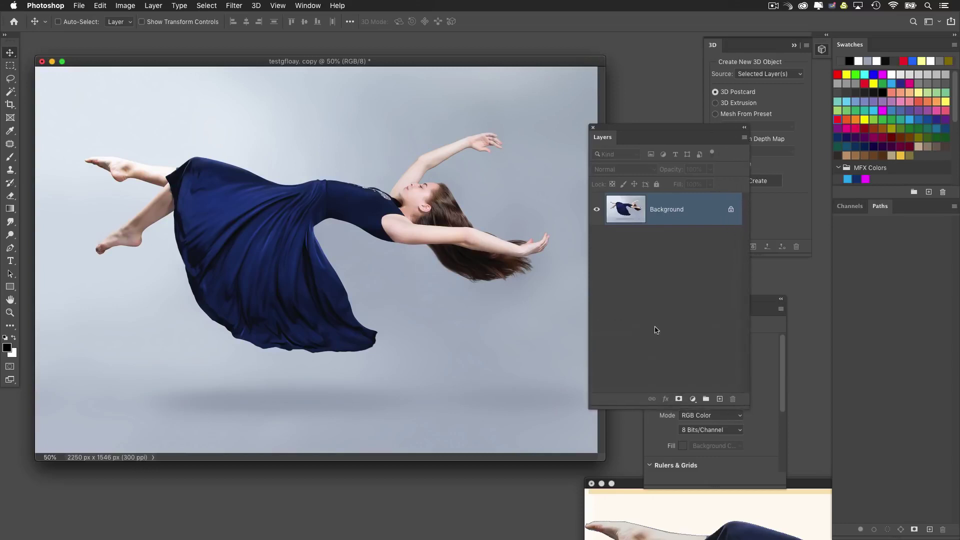
Step: Add an empty layer above the photo and sample the grey-blue backdrop as the foreground colour
left_click(719, 399)
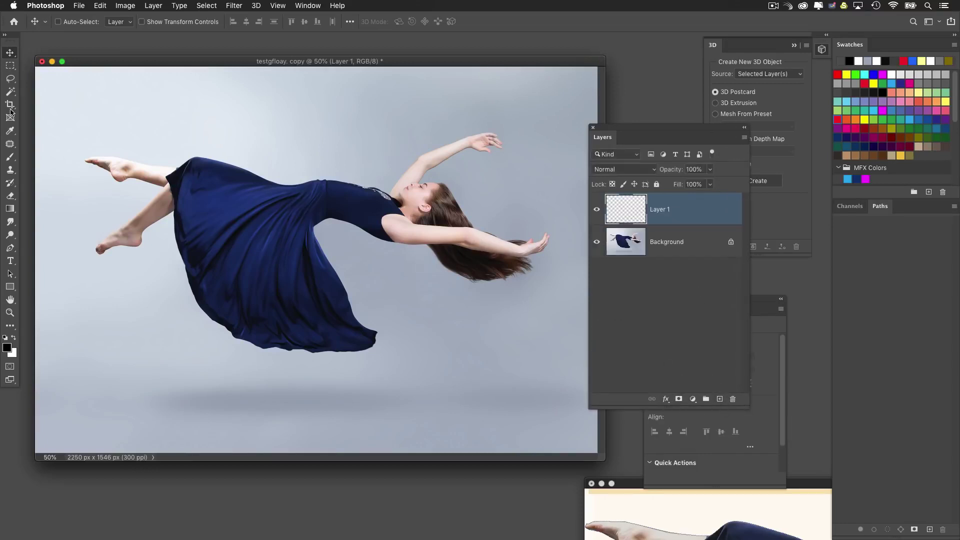
left_click(10, 130)
left_click(354, 279)
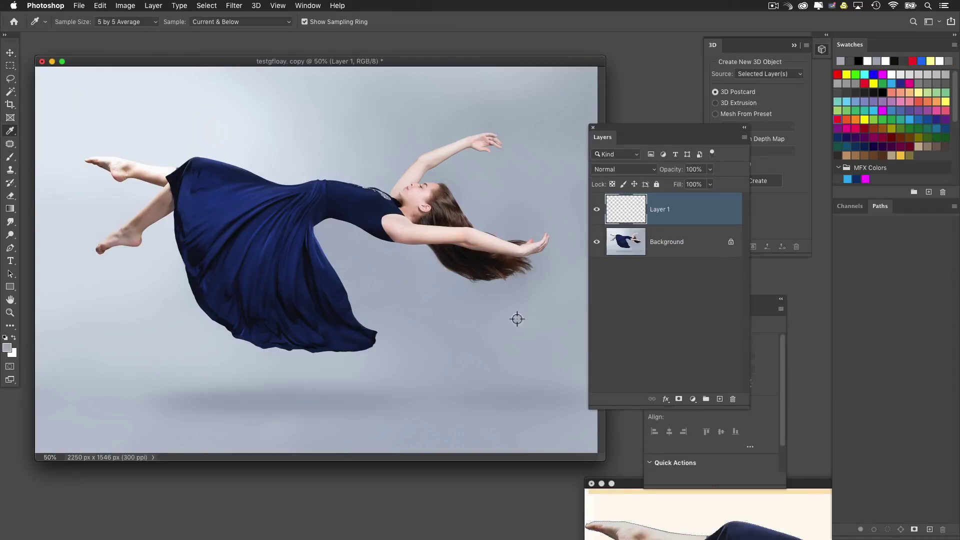
Step: Stamp the visible image onto the new layer and turn it into a flat backdrop colour with the Average blur
left_click(599, 210)
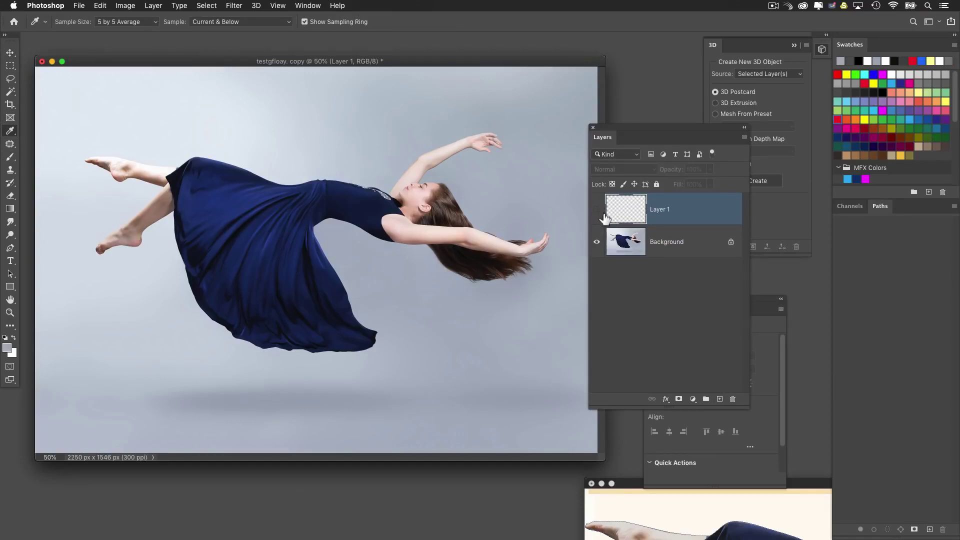
key("super+alt+shift+e")
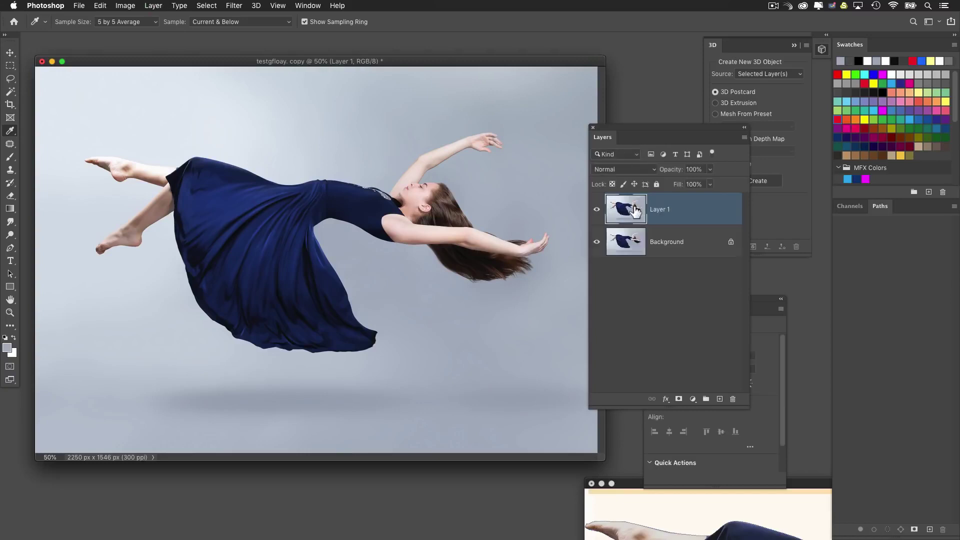
left_click(234, 6)
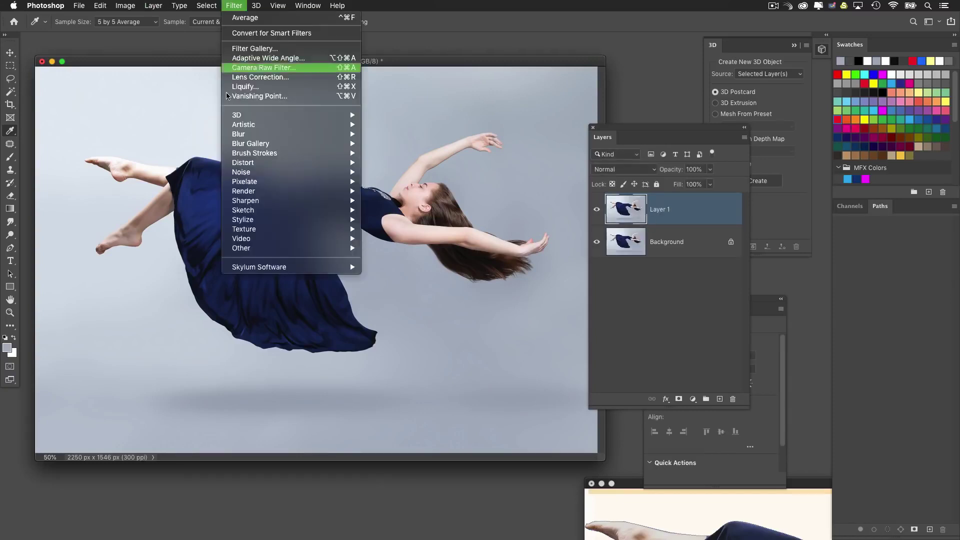
left_click(160, 285)
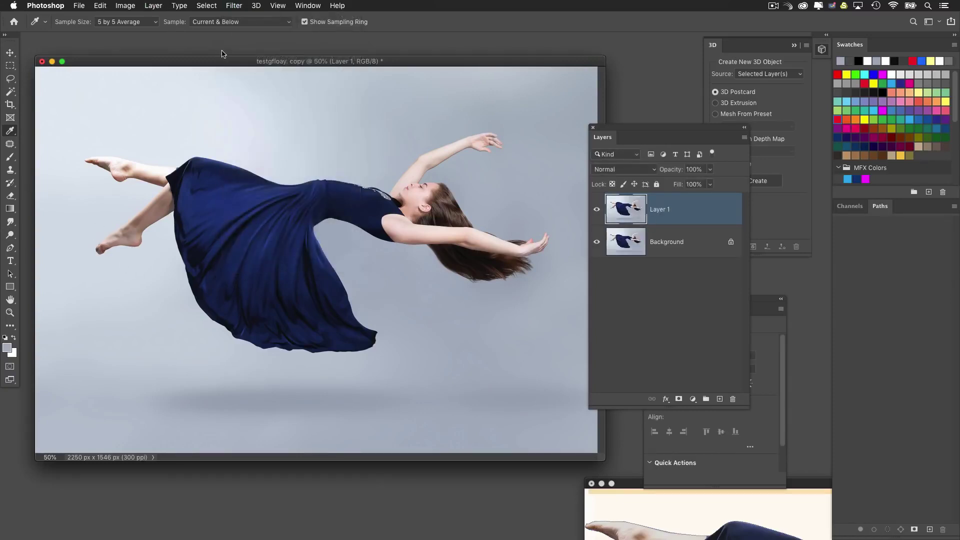
left_click(234, 5)
mouse_move(250, 167)
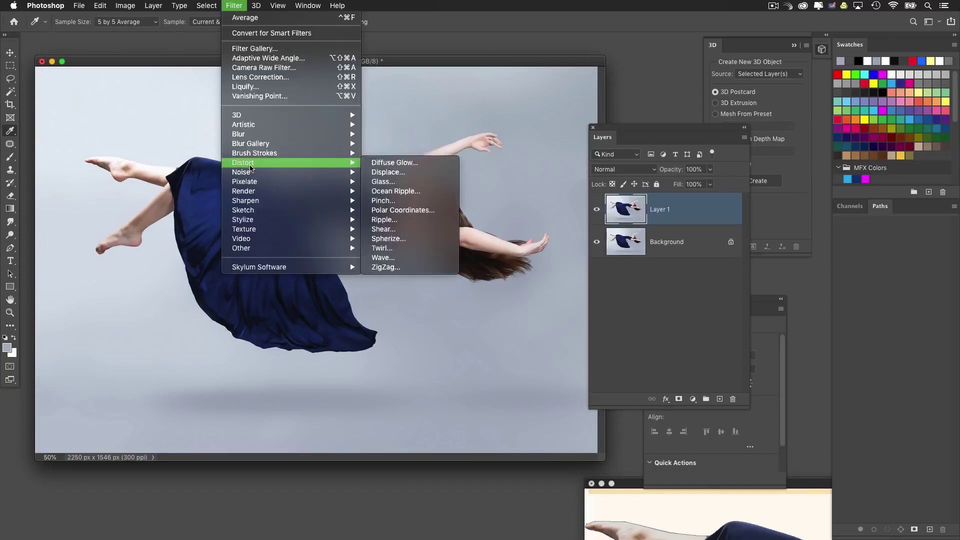
mouse_move(286, 138)
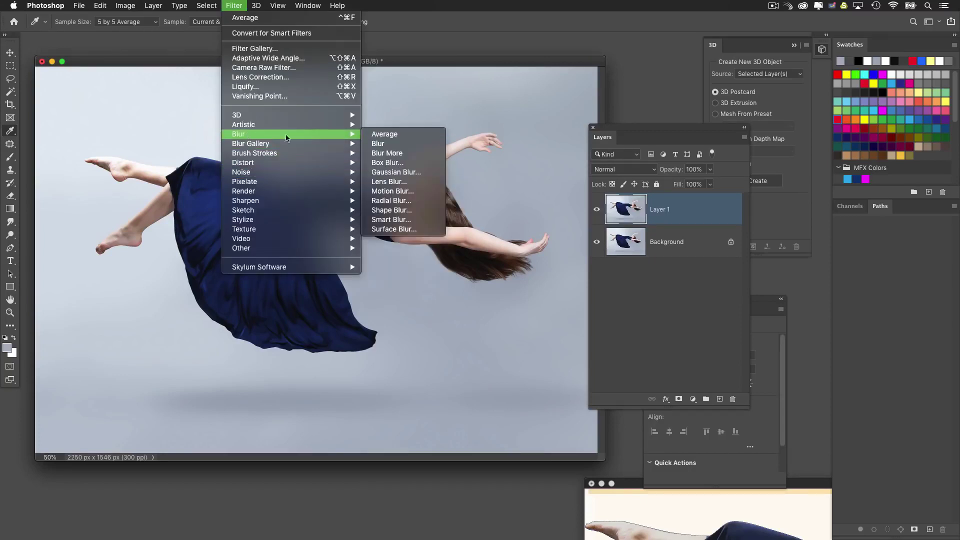
left_click(388, 134)
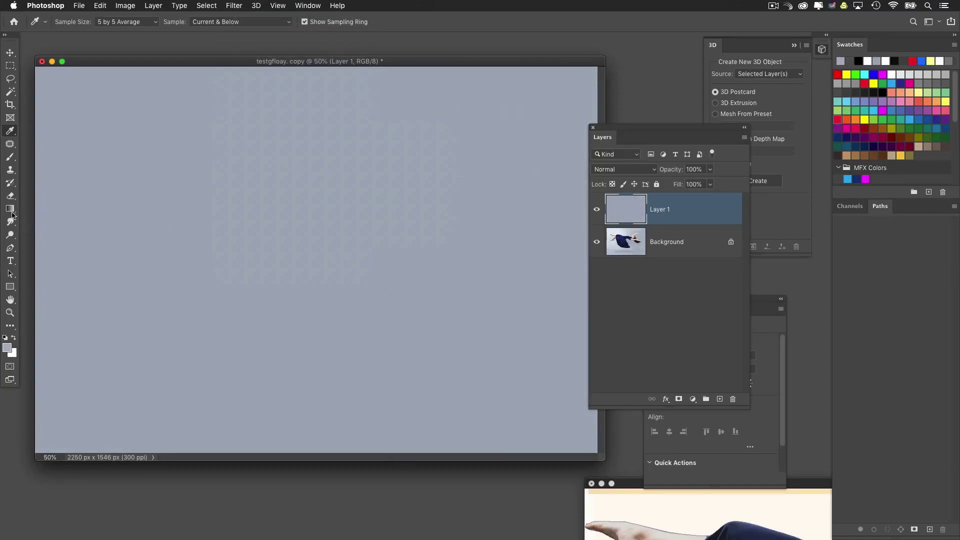
Step: Add a new layer with a radial gradient in the sampled colour around the canvas centre, set to Screen at 96% opacity
left_click(10, 209)
left_click(719, 399)
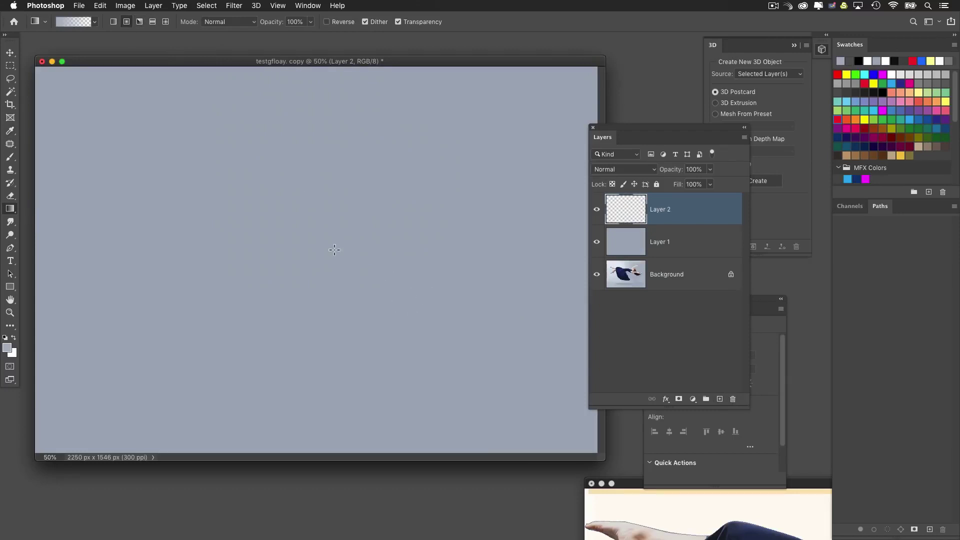
left_click_drag(334, 249, 103, 344)
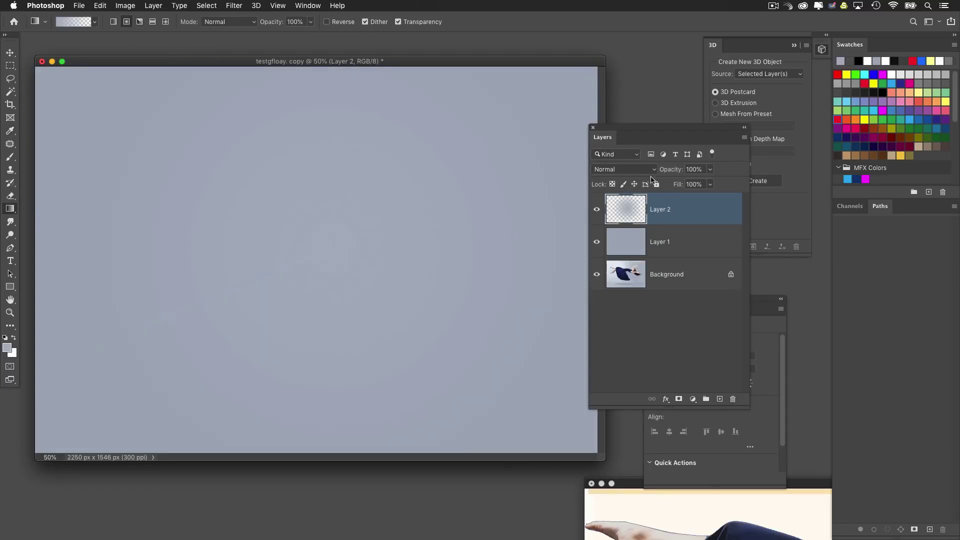
left_click(630, 170)
left_click(622, 247)
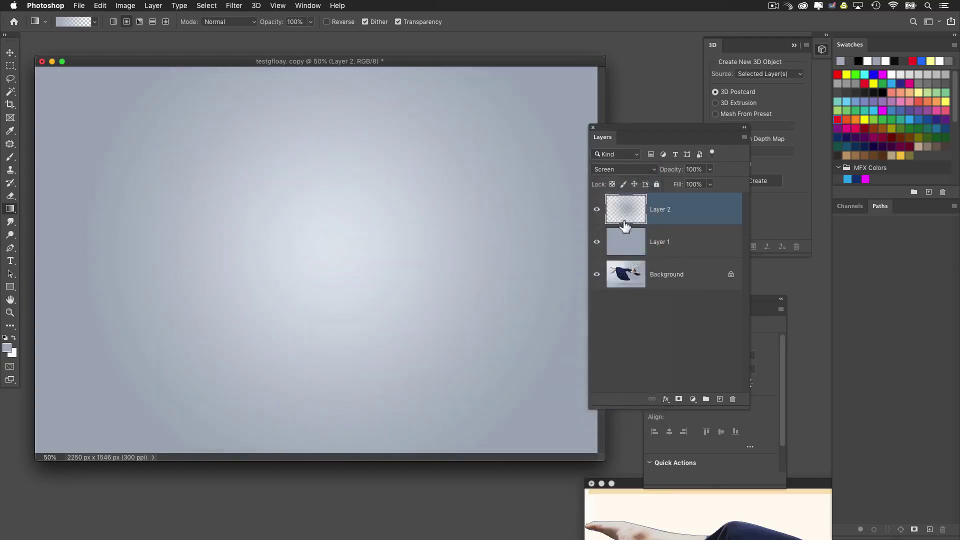
left_click_drag(680, 177, 677, 176)
Step: Copy the woman's 3D layer from its own document into the gradient backdrop document and minimize the source document
key("super+minus")
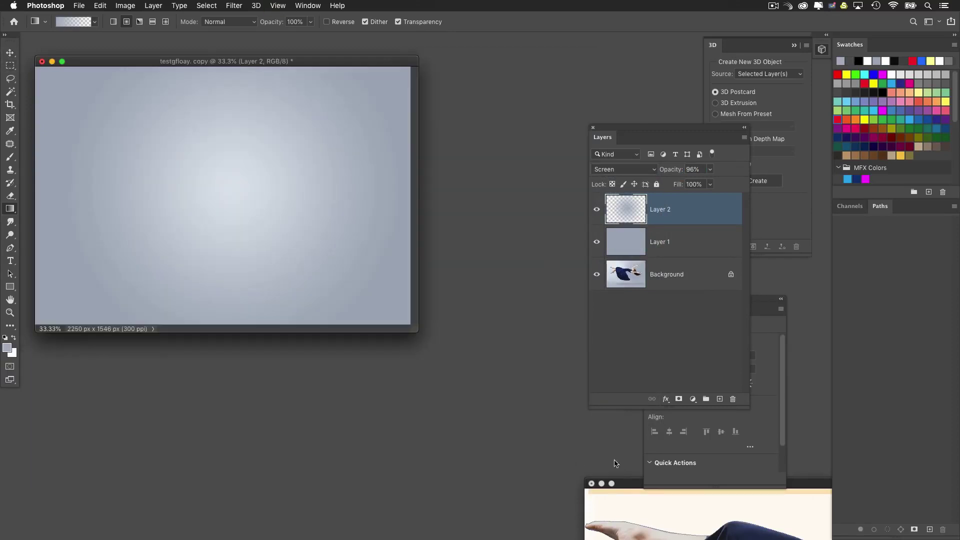
left_click_drag(631, 483, 421, 171)
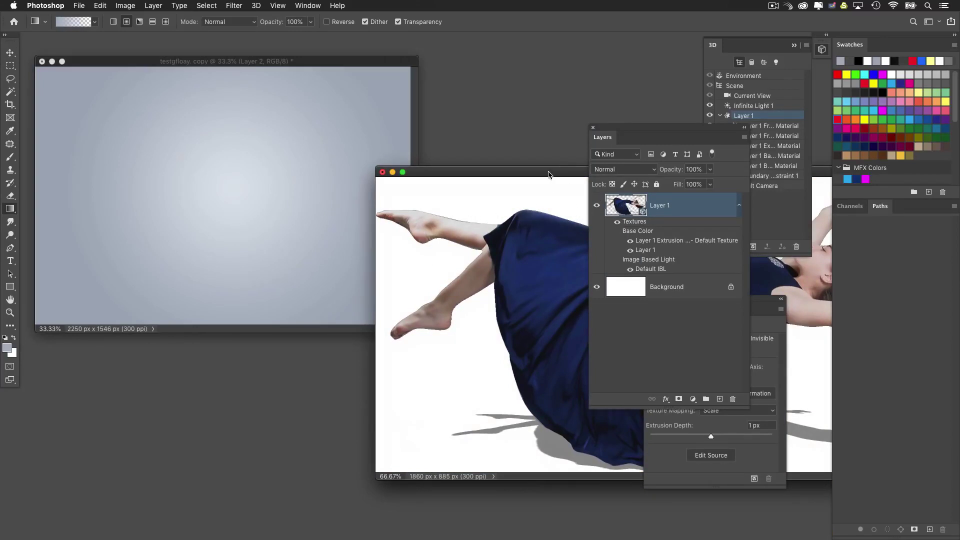
left_click_drag(548, 174, 563, 253)
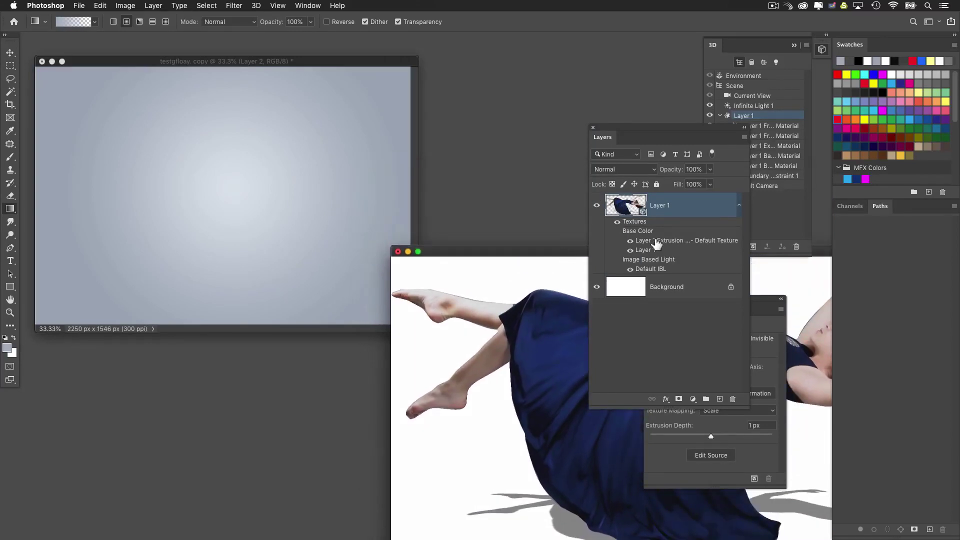
left_click_drag(627, 205, 235, 191)
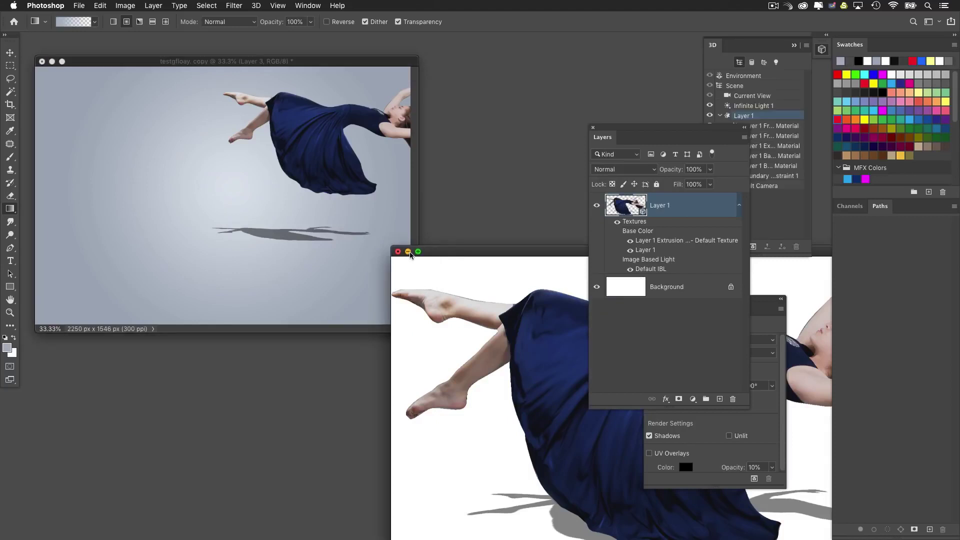
left_click(407, 252)
key("super+equal")
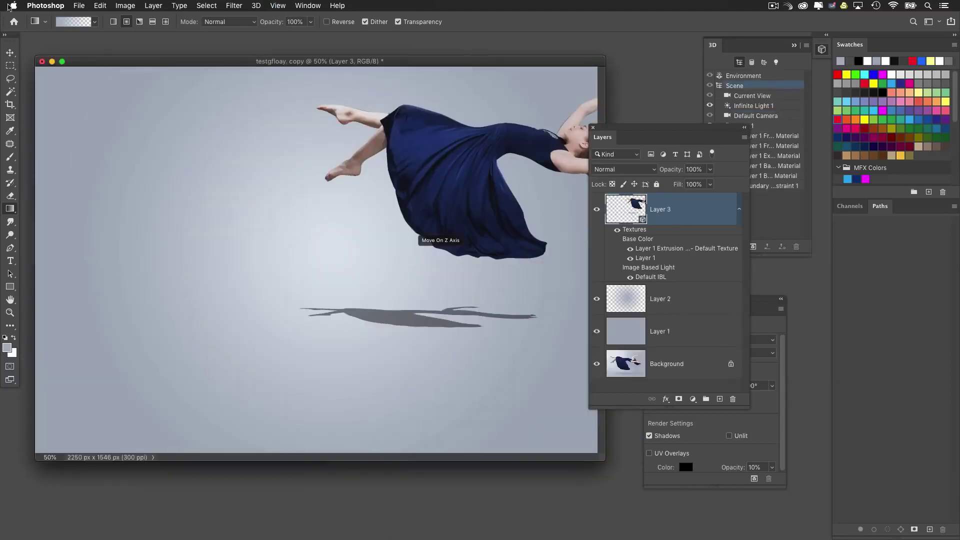
Step: Adjust the 3D Current View so the whole woman floats centred over the gradient and appears slightly larger
left_click(11, 51)
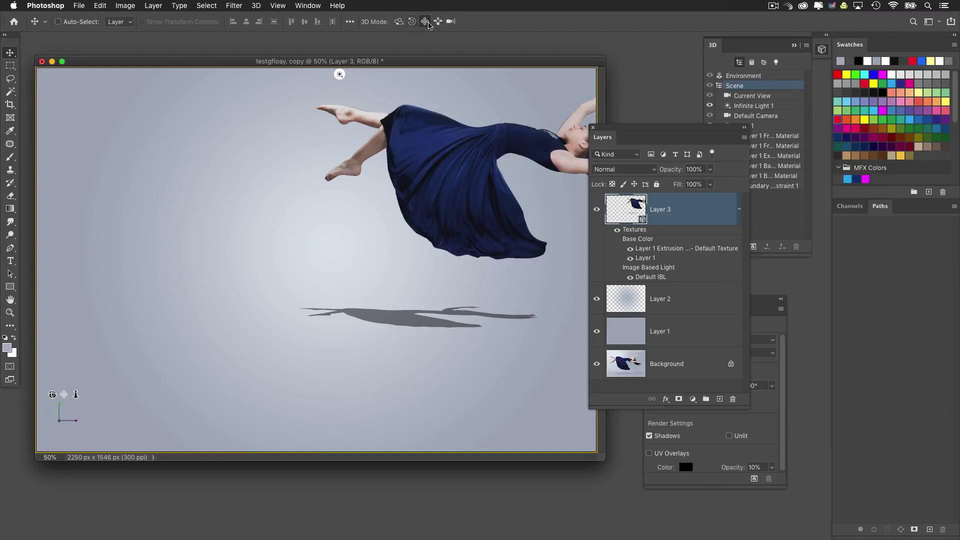
left_click_drag(614, 131, 650, 157)
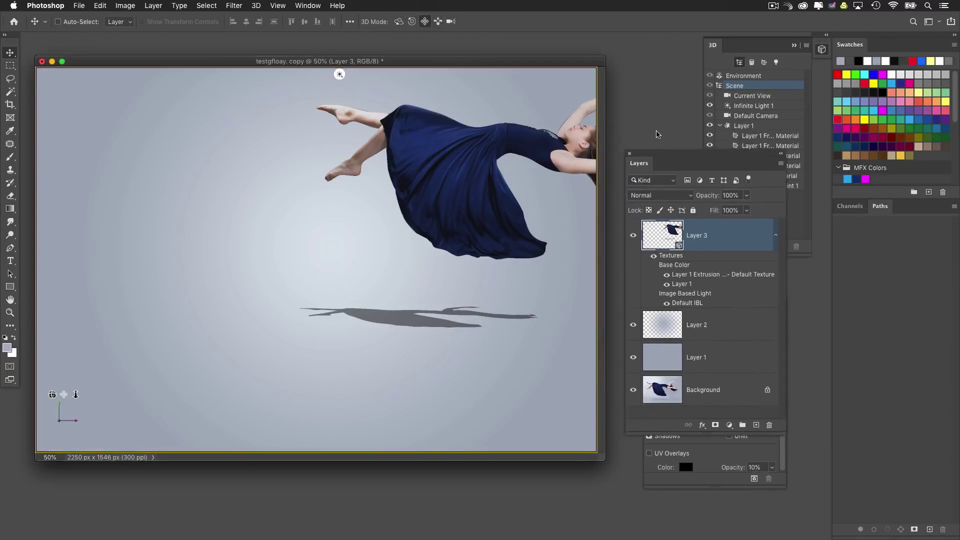
left_click(750, 95)
left_click_drag(545, 133, 239, 194)
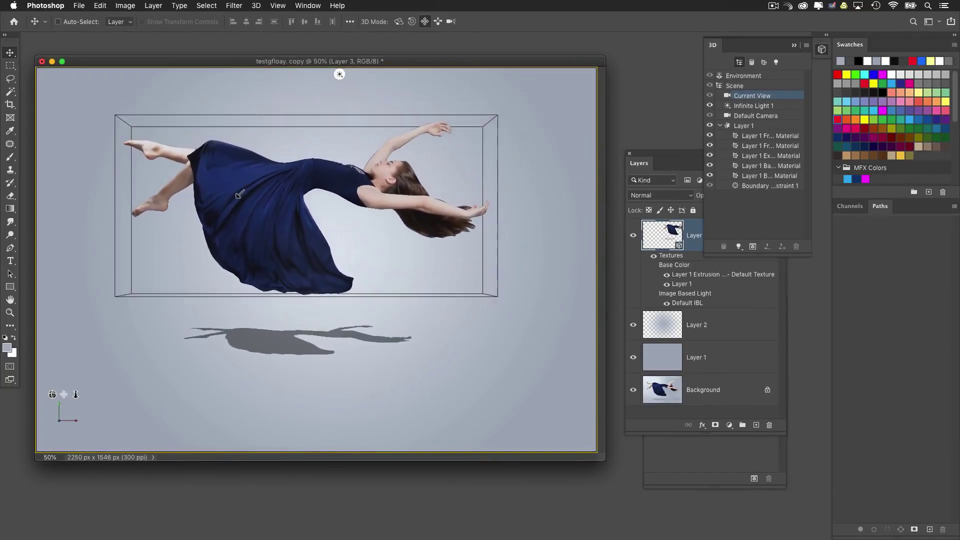
left_click(438, 22)
left_click_drag(502, 103, 468, 146)
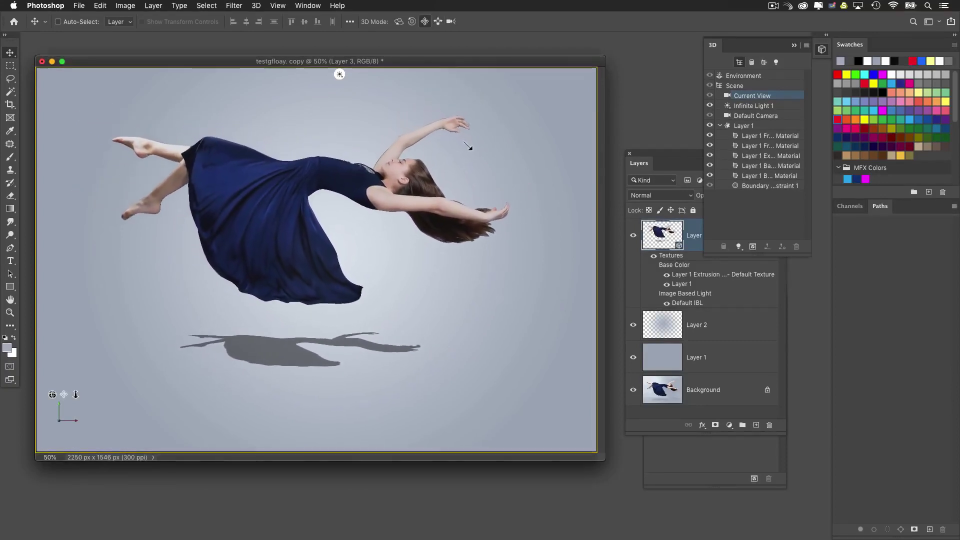
Step: Rotate Infinite Light 1 to redirect the woman's cast shadow, and bring the Layers panel into full view
left_click(752, 106)
left_click_drag(360, 200, 412, 192)
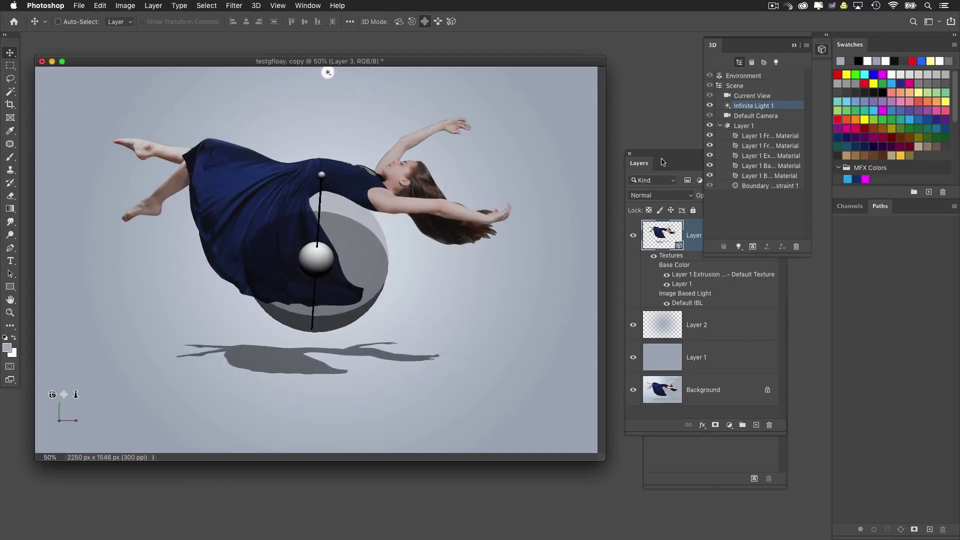
left_click_drag(662, 161, 616, 144)
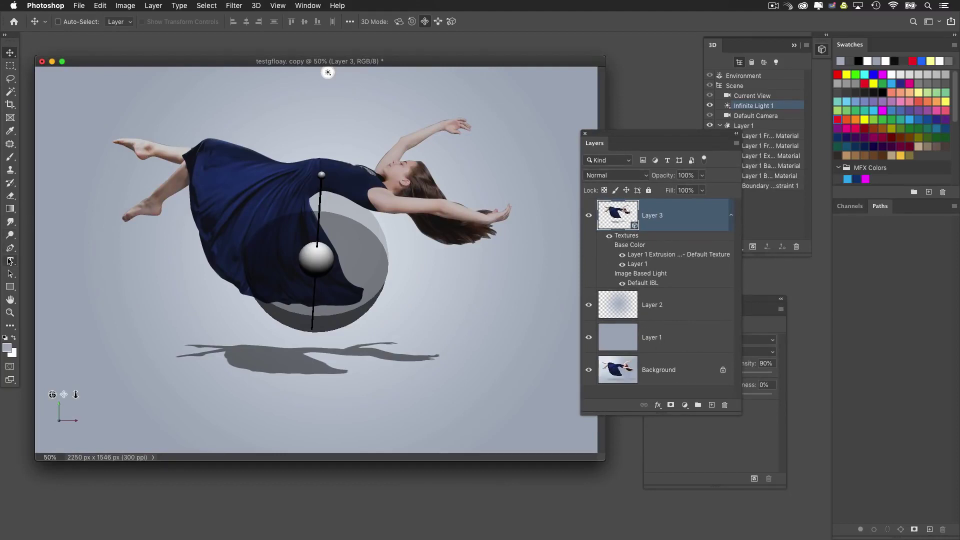
Step: Add the text FLOAT in Futura Light at 25 pt above the woman
left_click(10, 261)
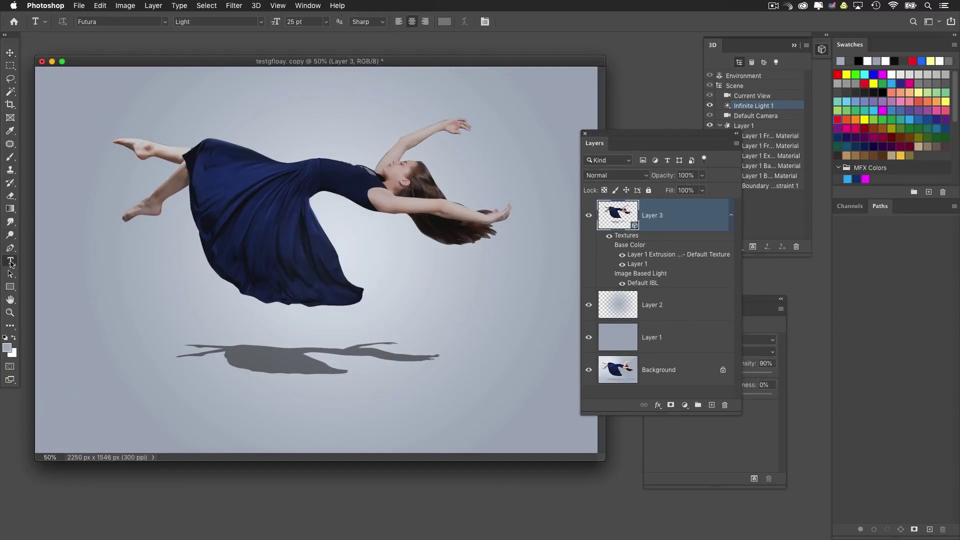
left_click(260, 133)
type("FLOAT")
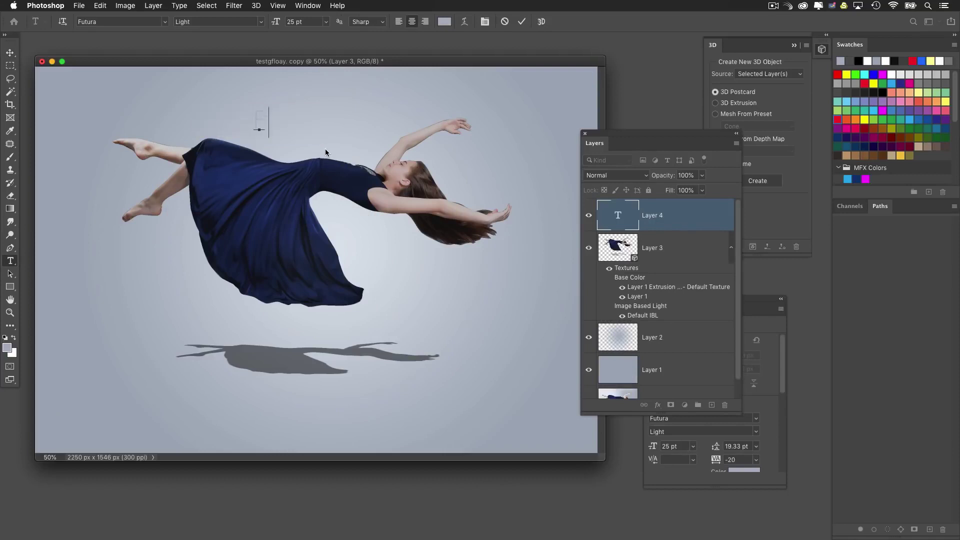
left_click(10, 53)
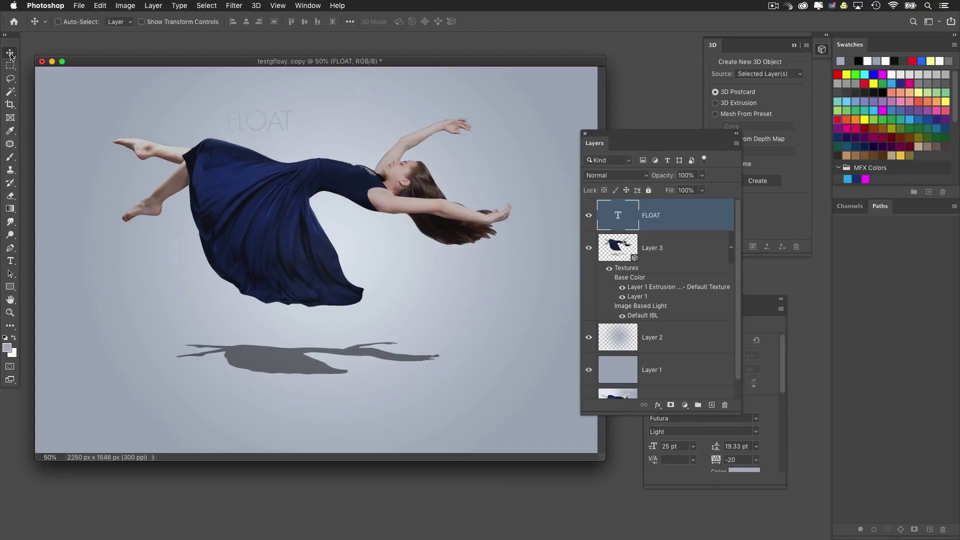
Step: Scale the FLOAT text up to about 164 pt and position it across the woman's body
key("ctrl+t")
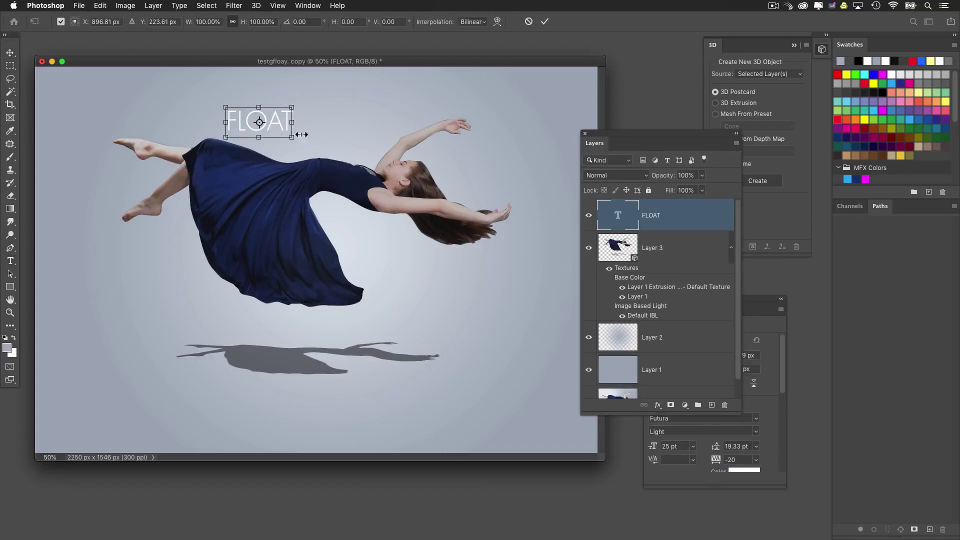
left_click_drag(294, 137, 431, 205)
left_click_drag(325, 155, 317, 193)
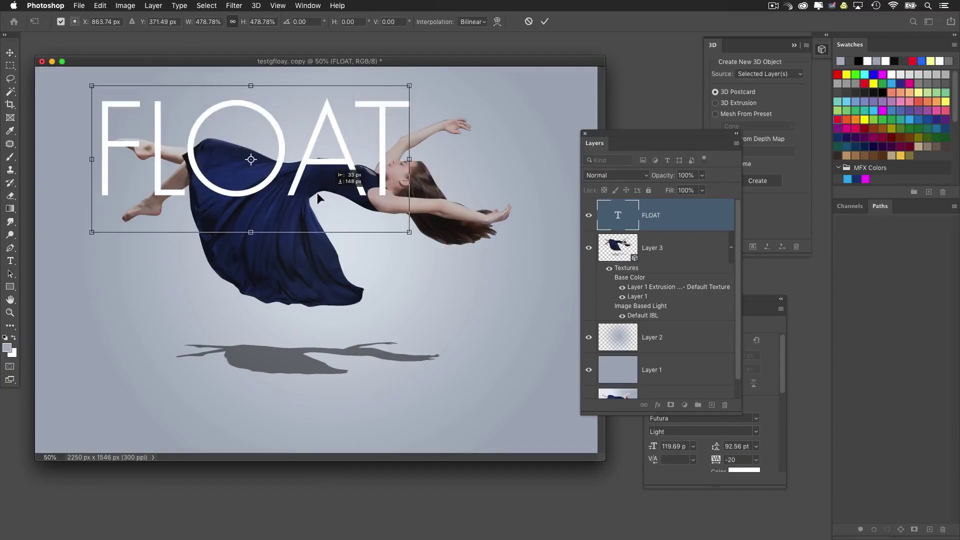
left_click_drag(410, 236, 471, 261)
left_click_drag(385, 221, 447, 262)
key("Return")
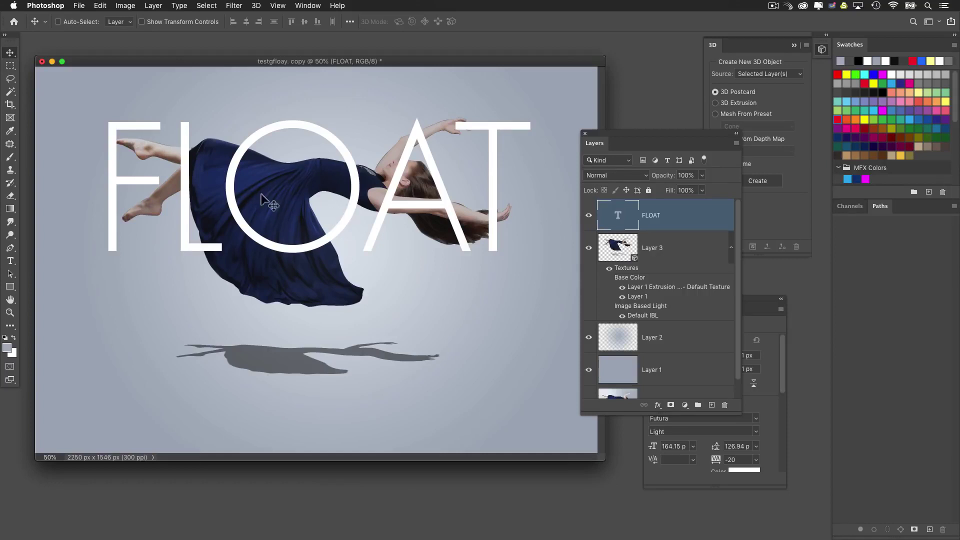
Step: Center the FLOAT text horizontally on the canvas and clear the selection
key("ctrl+a")
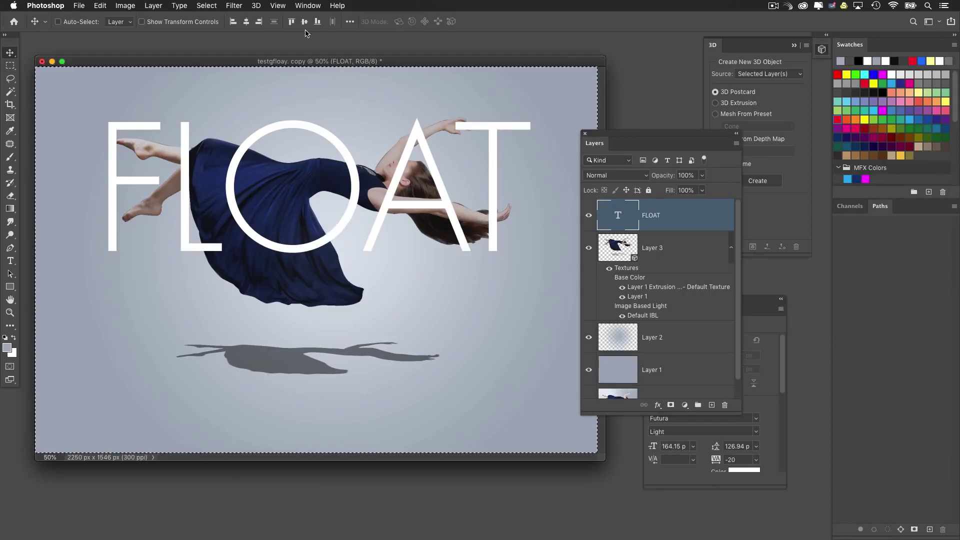
left_click(246, 22)
key("ctrl+d")
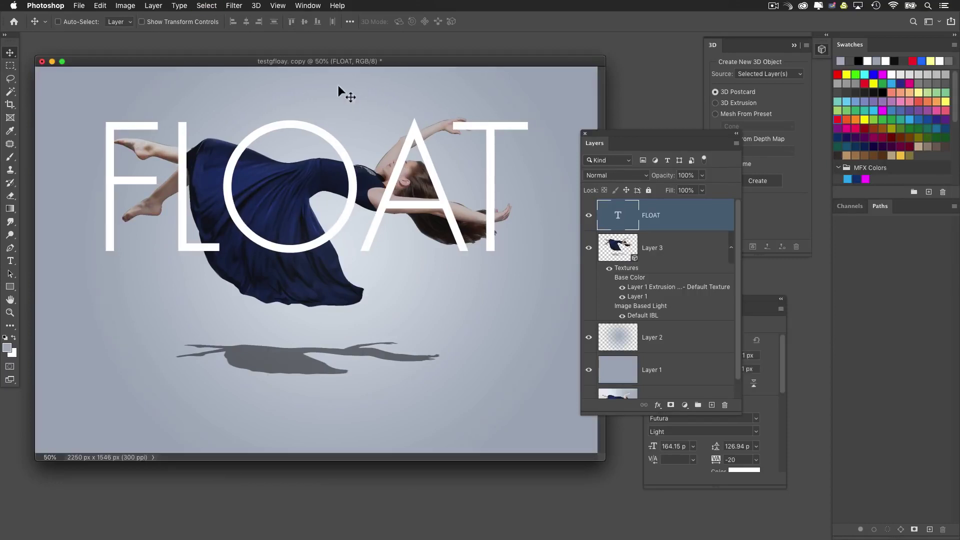
Step: Lower the FLOAT text, center it vertically on the canvas, and clear the selection
key("shift+Down")
key("shift+Down")
key("shift+Down")
key("shift+Down")
key("shift+Down")
key("shift+Down")
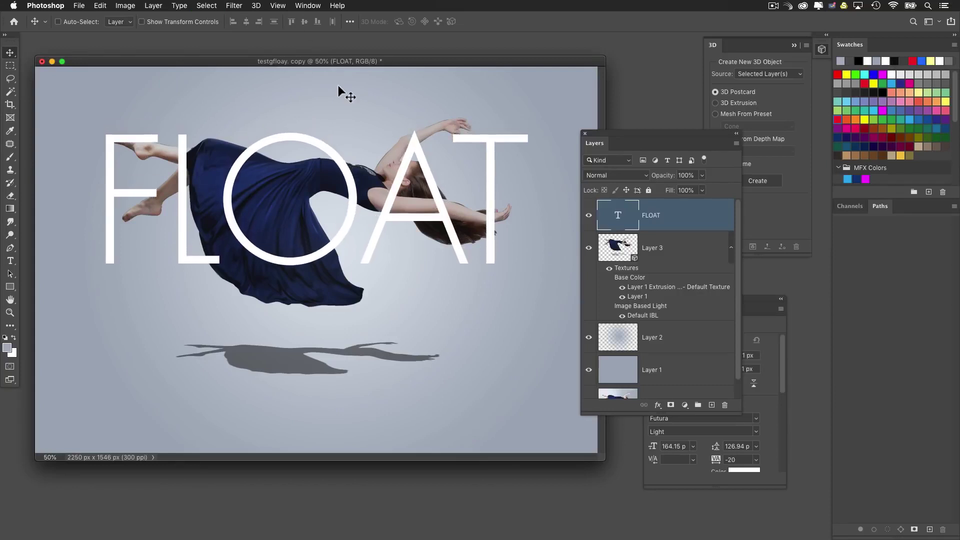
key("ctrl+a")
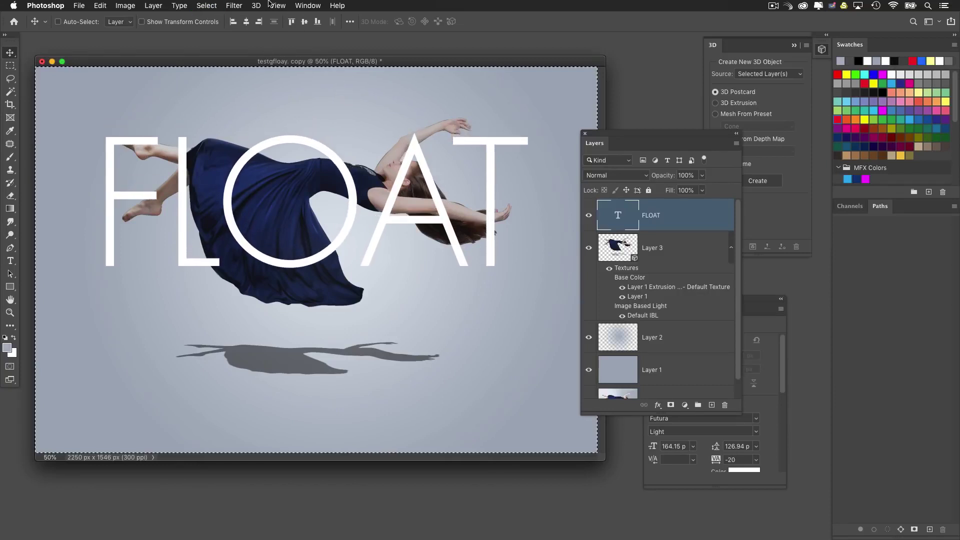
left_click(246, 21)
key("ctrl+d")
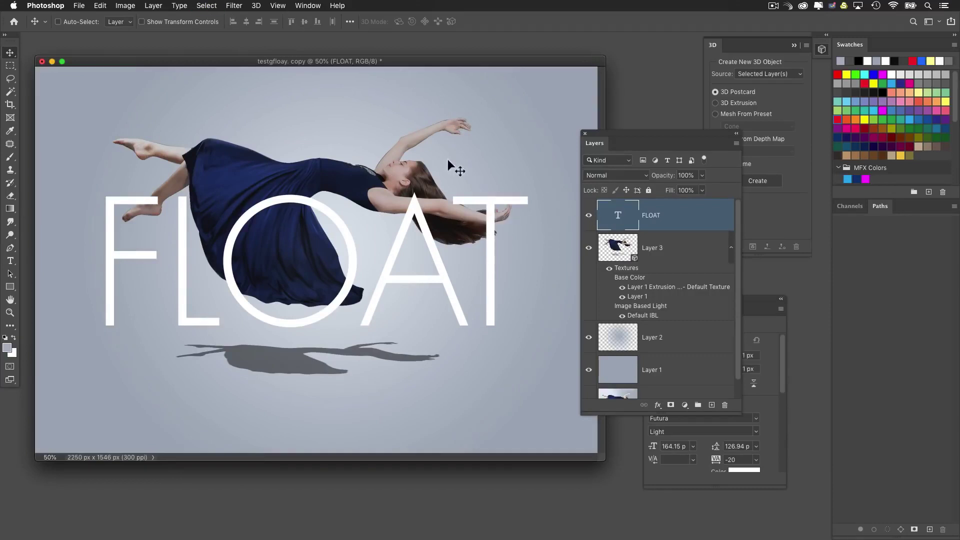
Step: Turn the FLOAT text layer into a 3D extrusion, and spread out the Properties, Layers and widened 3D panels so their contents are readable
left_click(257, 6)
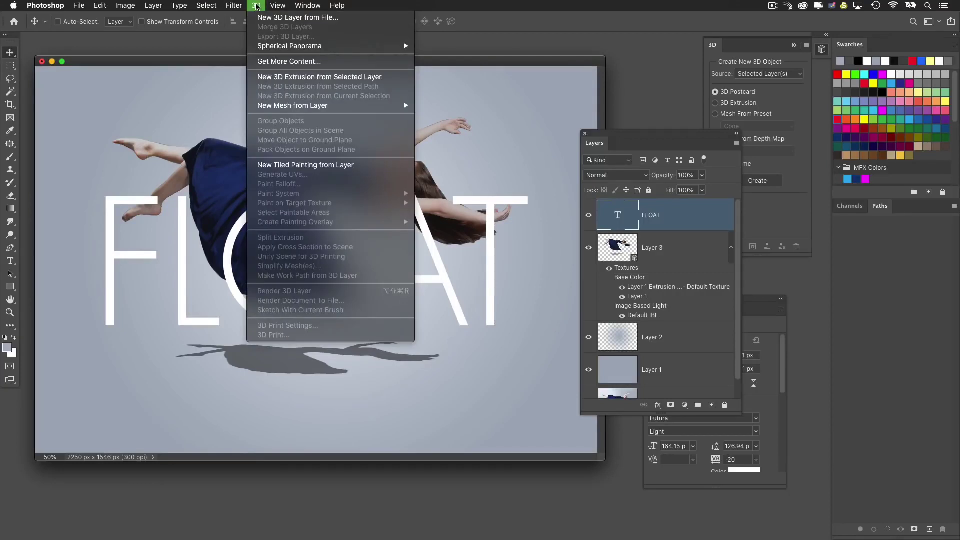
left_click(377, 78)
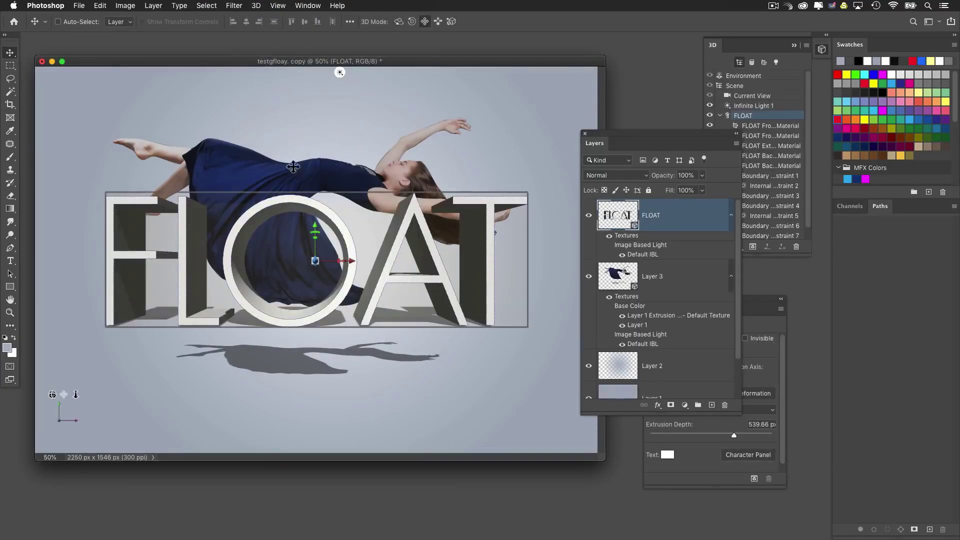
left_click_drag(749, 301, 528, 134)
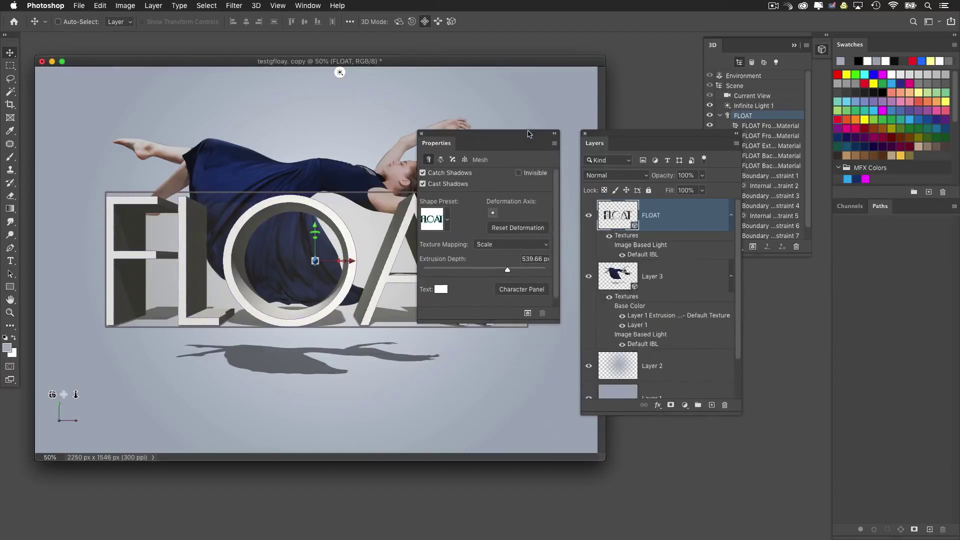
left_click_drag(606, 136, 677, 309)
left_click_drag(713, 46, 545, 47)
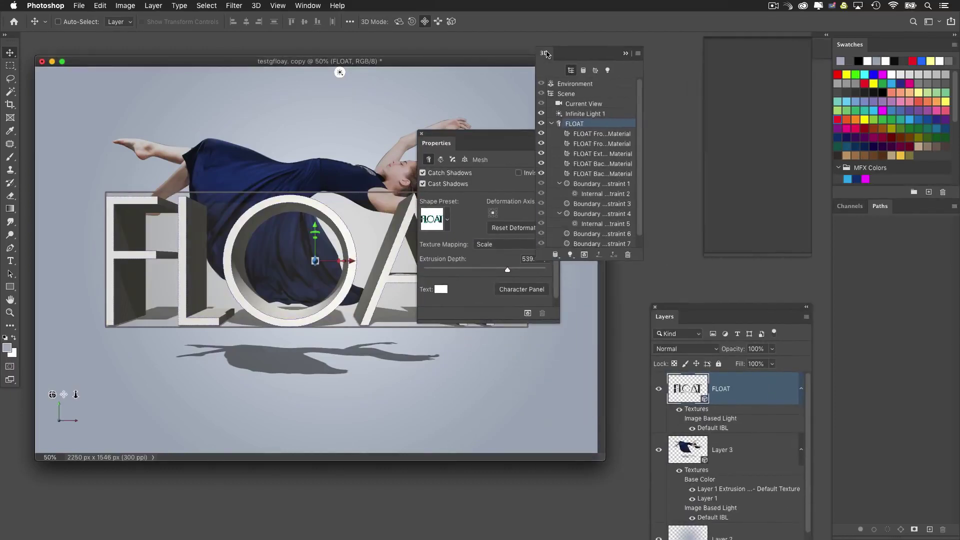
left_click_drag(465, 134, 709, 67)
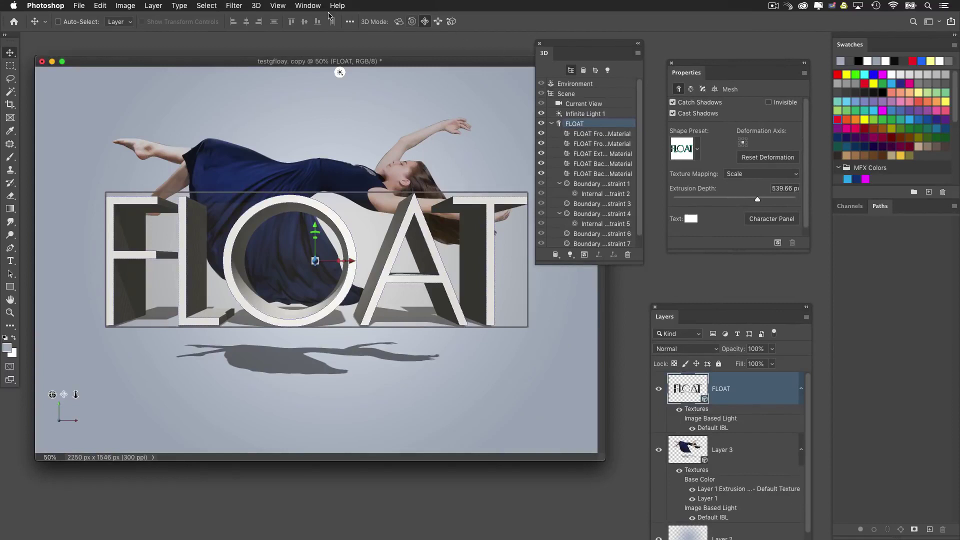
left_click(307, 5)
left_click(537, 146)
left_click_drag(644, 265, 669, 240)
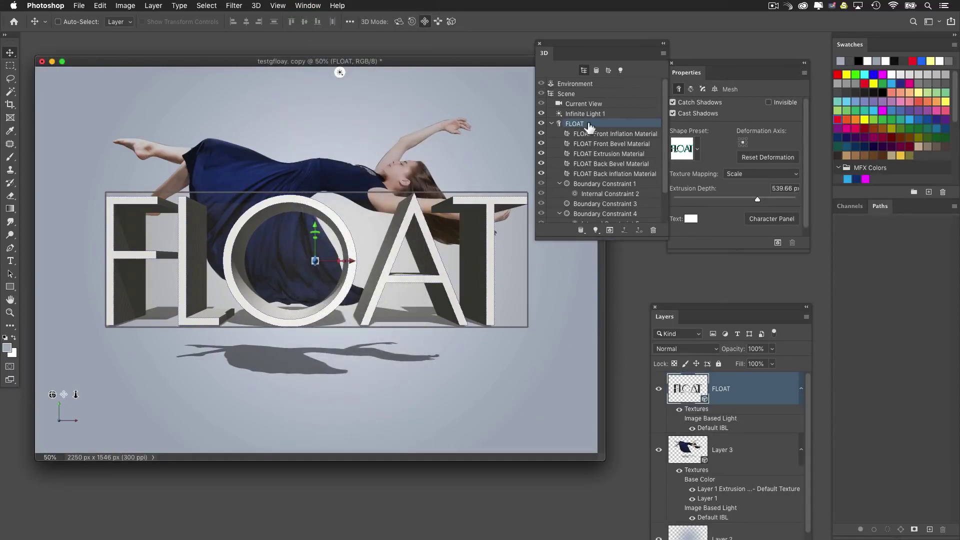
left_click_drag(673, 72, 685, 71)
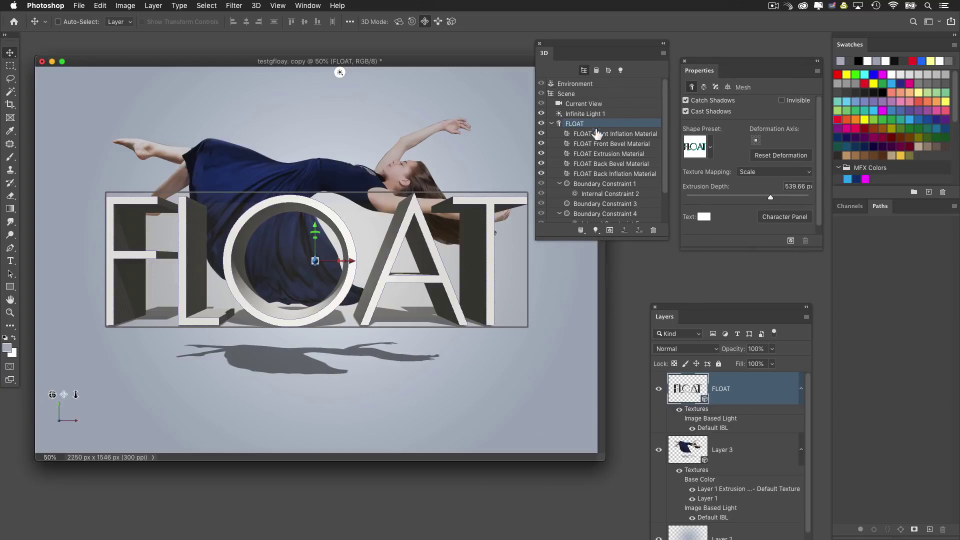
Step: Set the FLOAT mesh's extrusion depth to 50 px and raise the text across the woman's body
left_click(803, 186)
type("50")
key("Return")
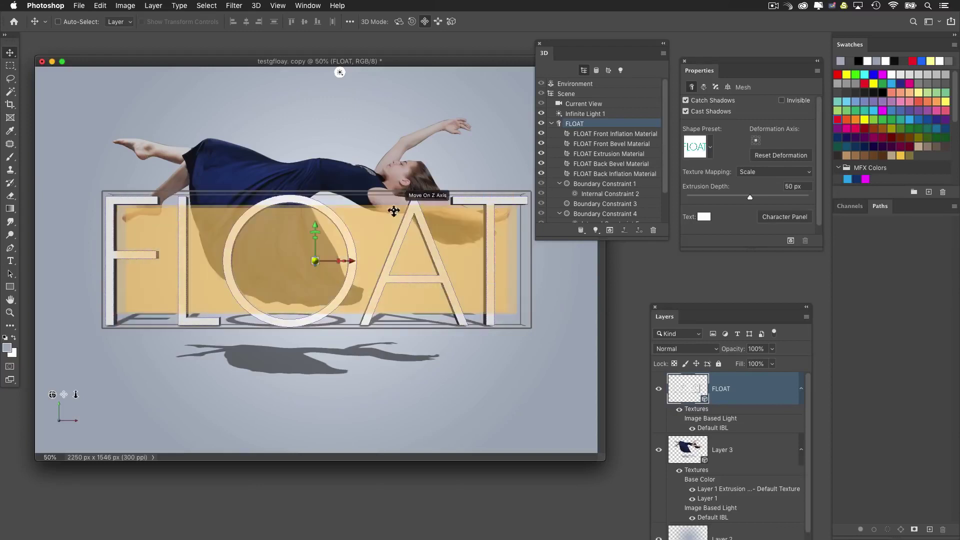
left_click_drag(320, 240, 324, 197)
Step: Merge the FLOAT and woman 3D layers into one scene, and orbit the current view to inspect their spacing
left_click_drag(670, 310, 647, 258)
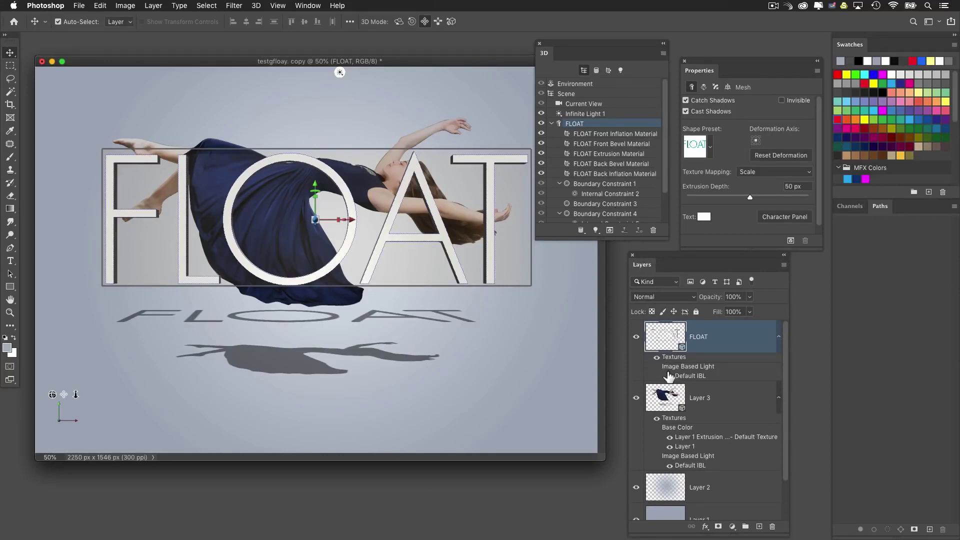
key("super+j")
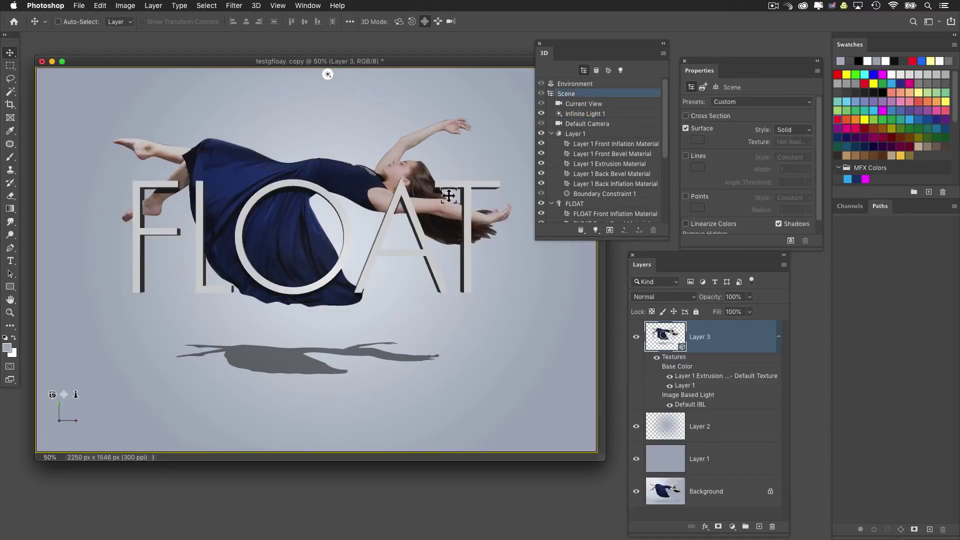
left_click(586, 104)
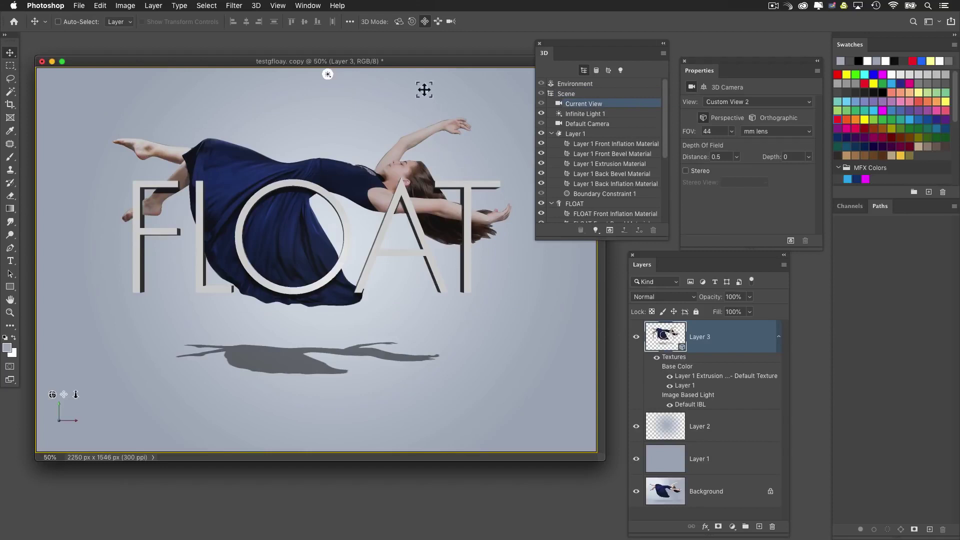
left_click(399, 22)
left_click_drag(430, 129, 335, 230)
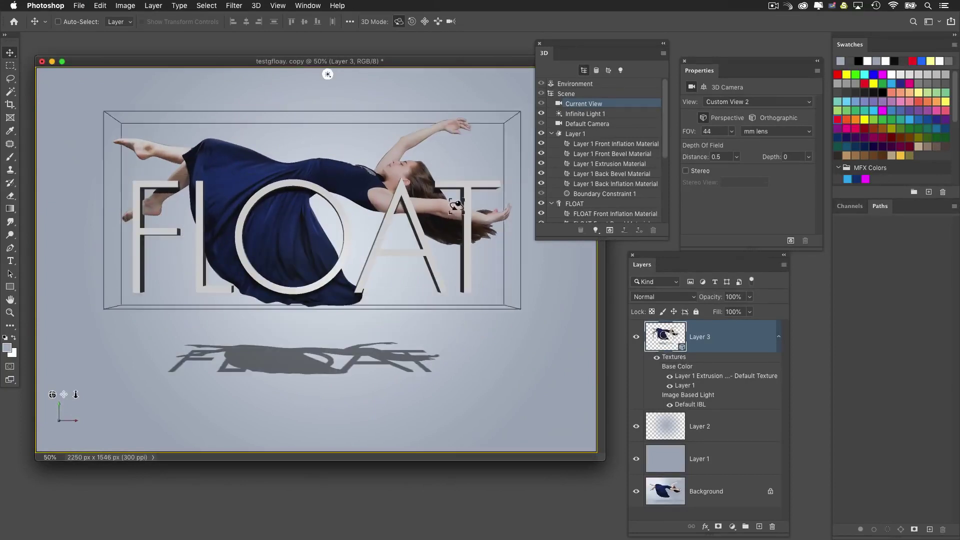
Step: Arrange the workspace to show the full 3D object list, and bring the FLOAT mesh forward in front of the woman
left_click(574, 204)
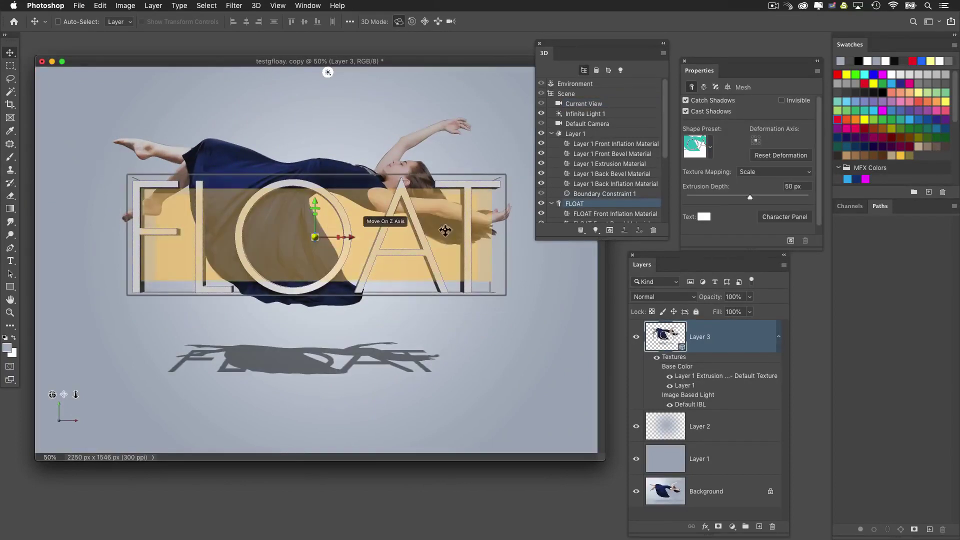
left_click_drag(668, 240, 681, 360)
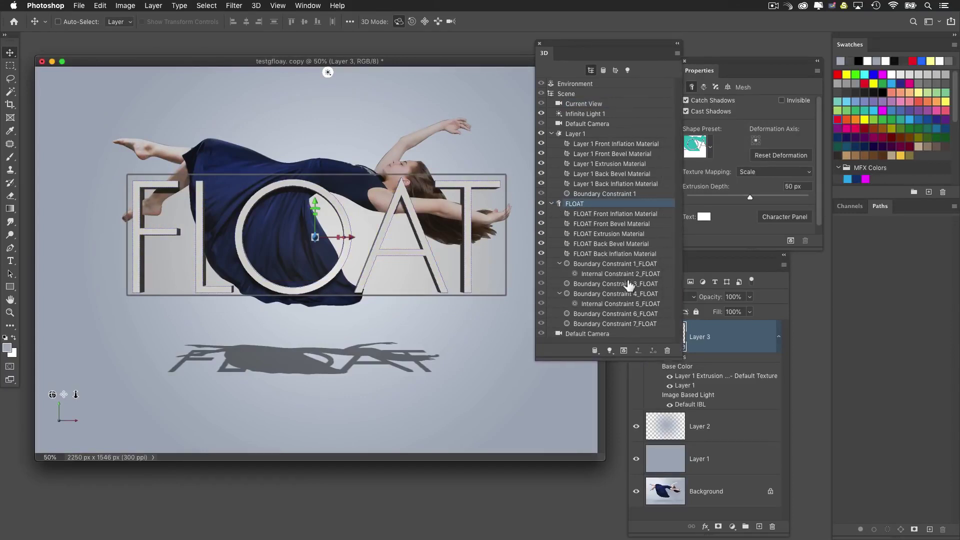
left_click_drag(704, 259, 713, 261)
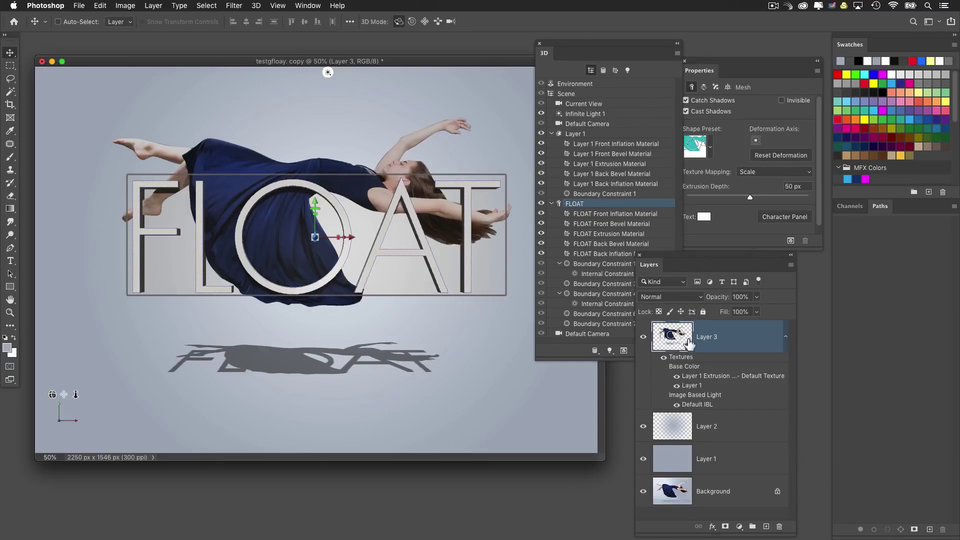
left_click_drag(661, 260, 693, 262)
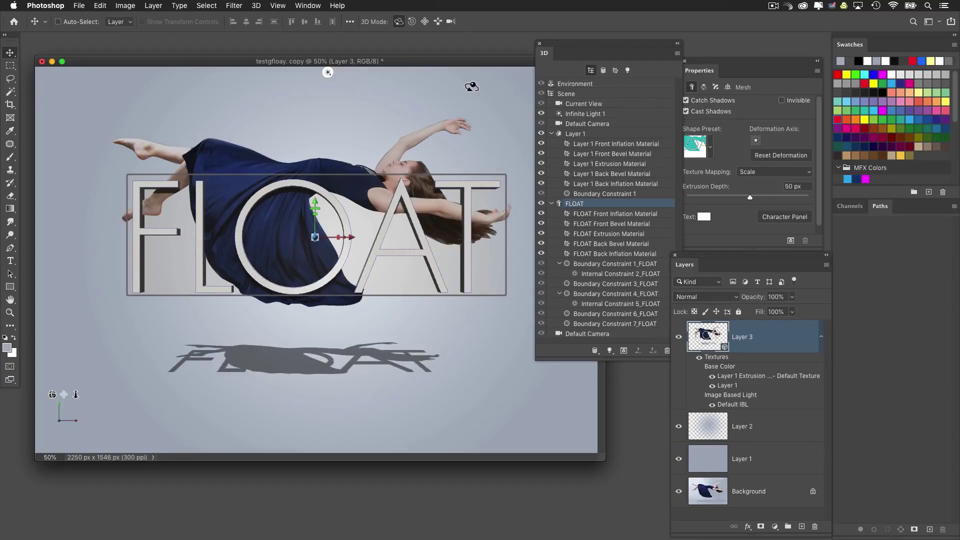
left_click_drag(455, 64, 443, 63)
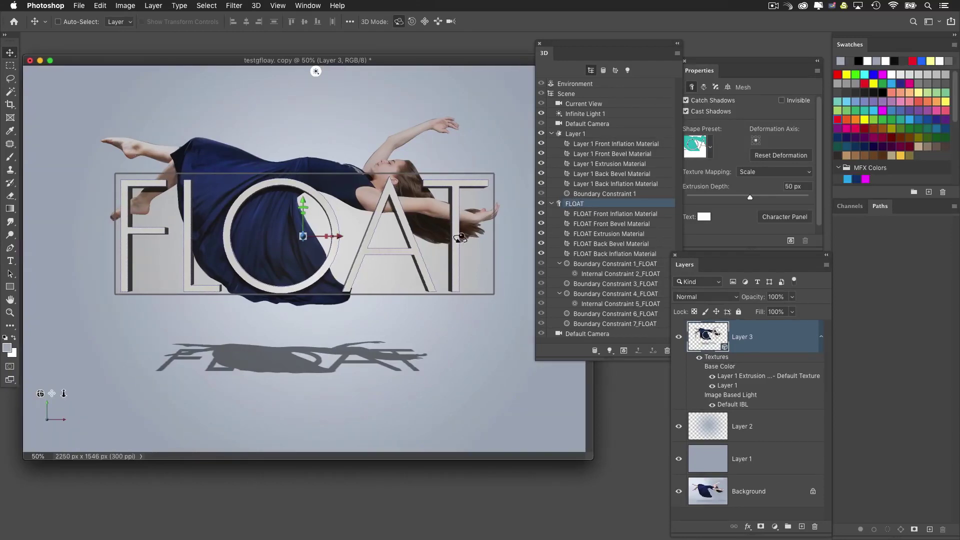
left_click_drag(303, 236, 327, 306)
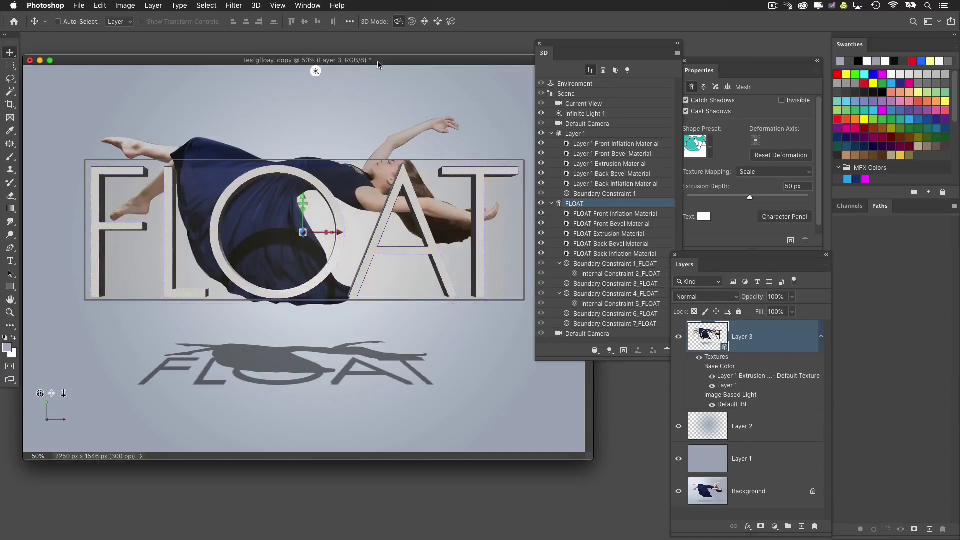
Step: Split the FLOAT extrusion into separate letters and move the F up and right into line beside the L
left_click(258, 6)
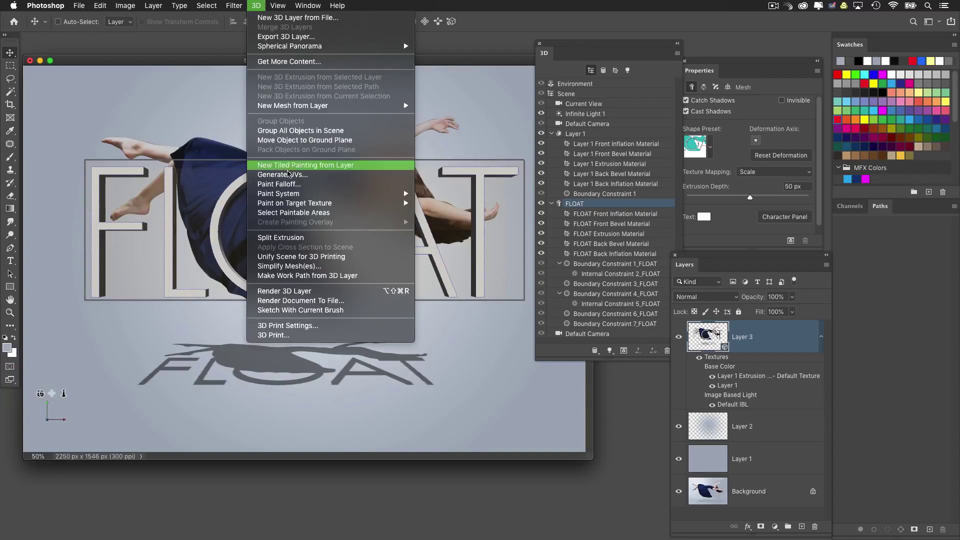
left_click(315, 239)
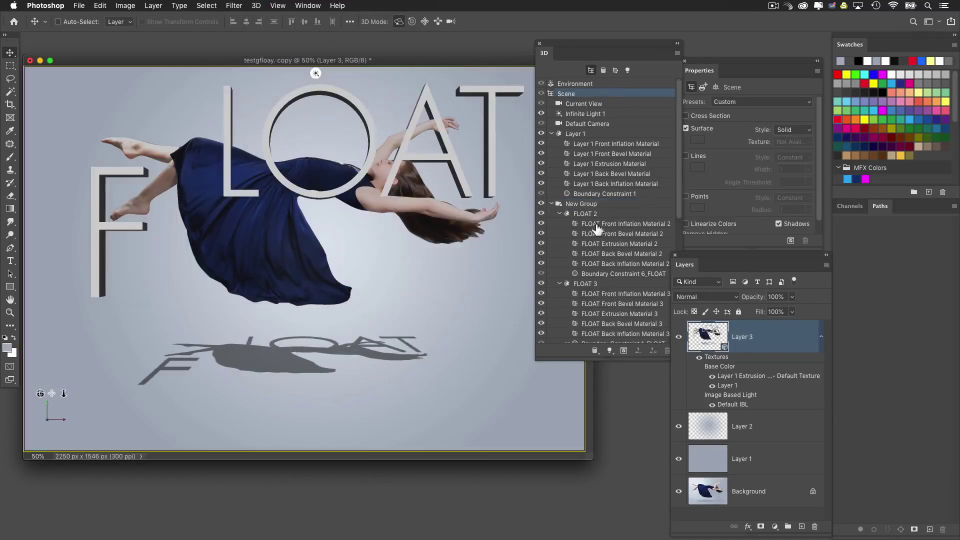
left_click(125, 209)
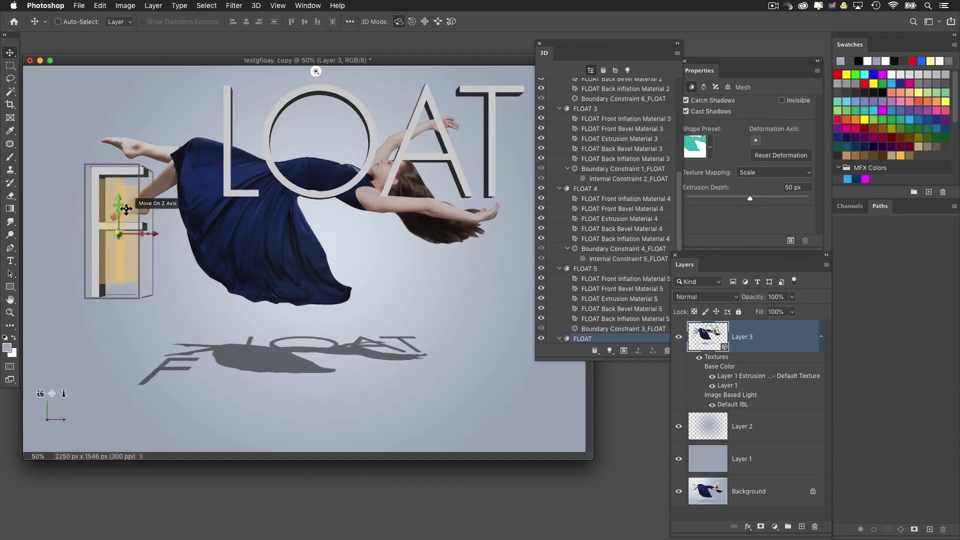
left_click_drag(126, 209, 127, 121)
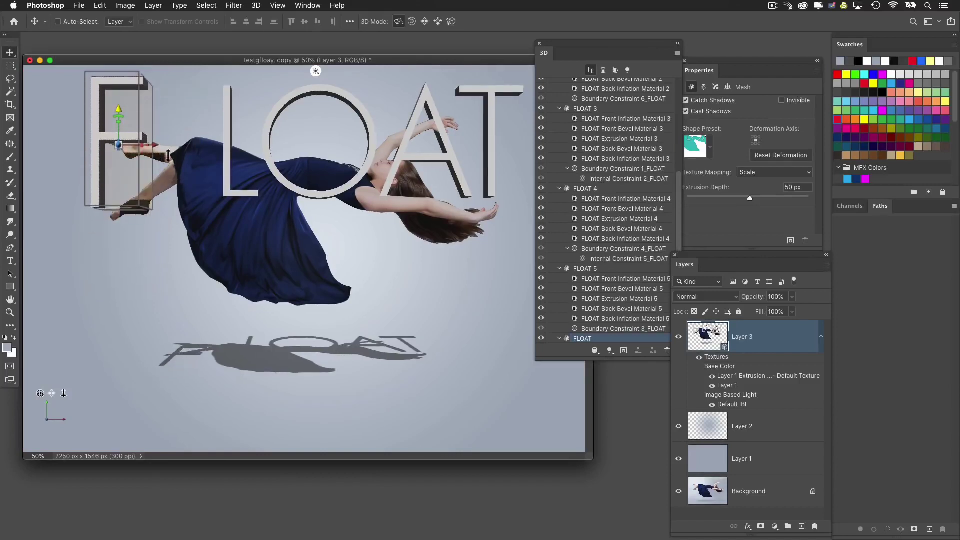
left_click_drag(159, 150, 237, 161)
scroll(604, 170, "up", 5)
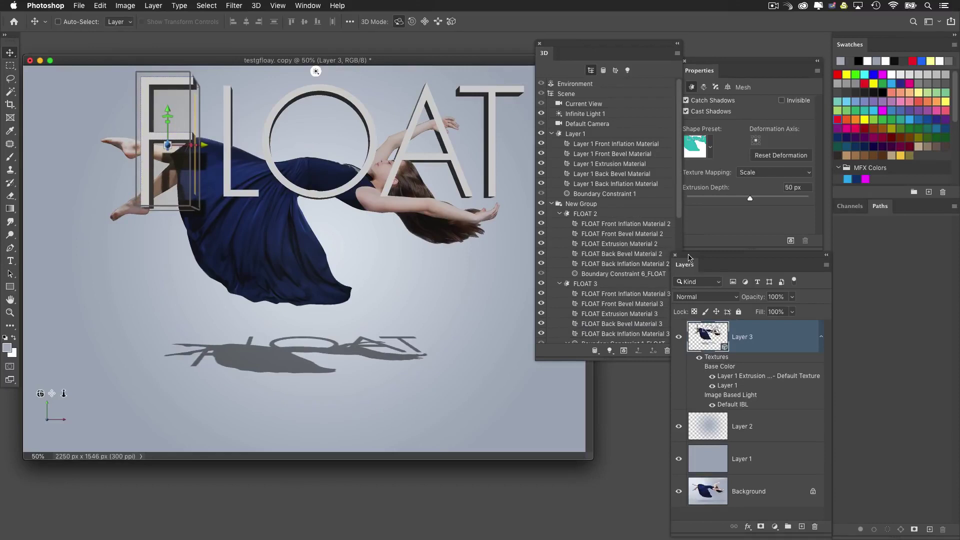
Step: Select the New Group holding all the letters, lower it over the woman, and adjust its depth and horizontal position
left_click_drag(689, 258, 735, 272)
left_click(587, 207)
left_click_drag(346, 100, 344, 178)
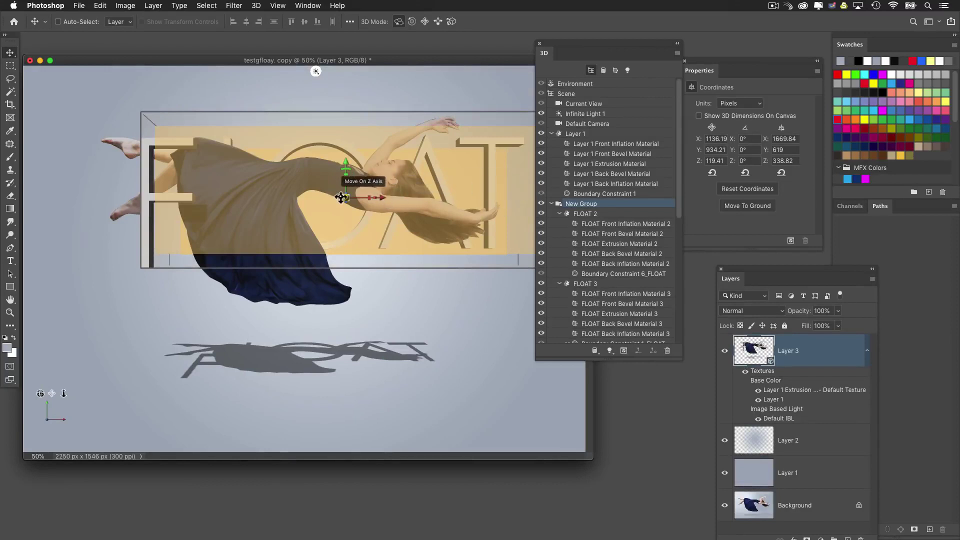
left_click_drag(345, 201, 351, 227)
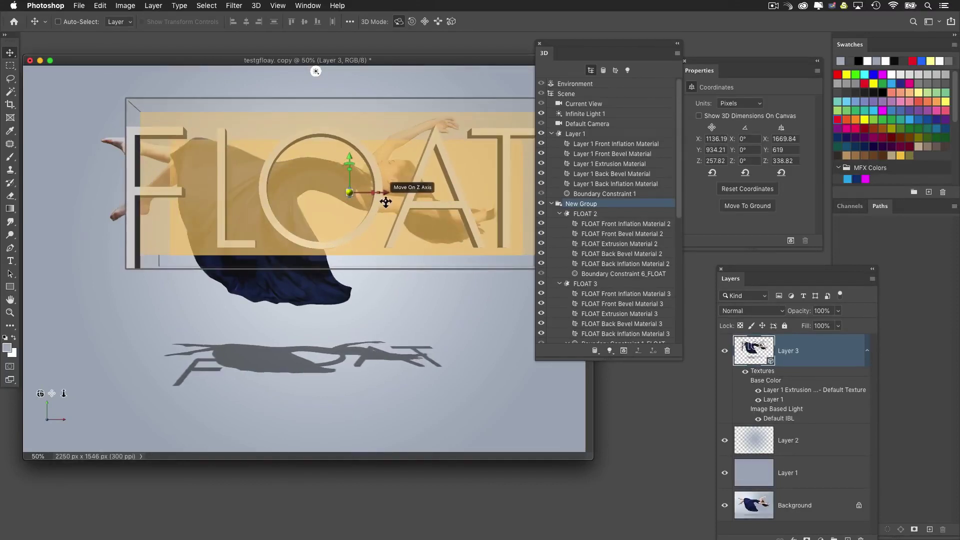
left_click_drag(390, 195, 360, 196)
Step: Enlarge the letter L uniformly and reposition it lower and behind the woman's dress
left_click(584, 214)
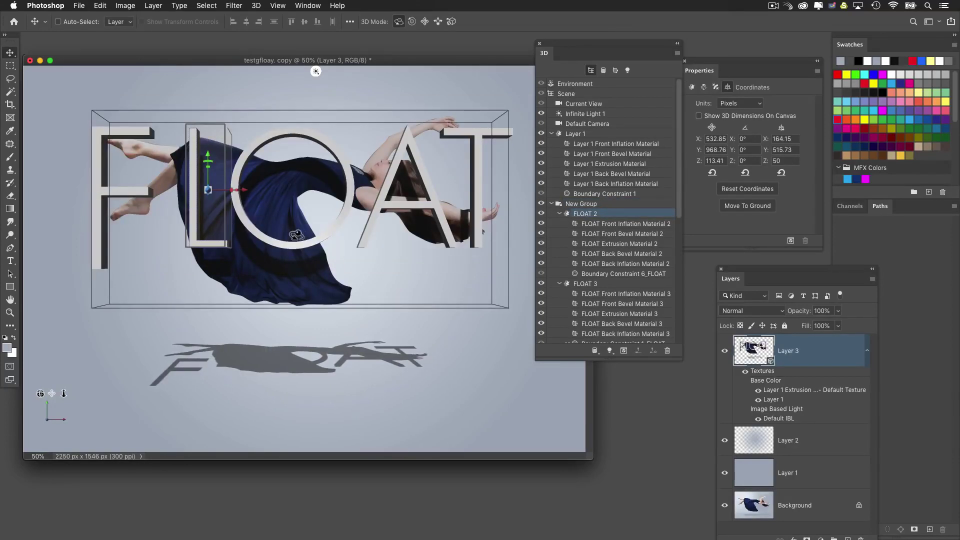
left_click(199, 198)
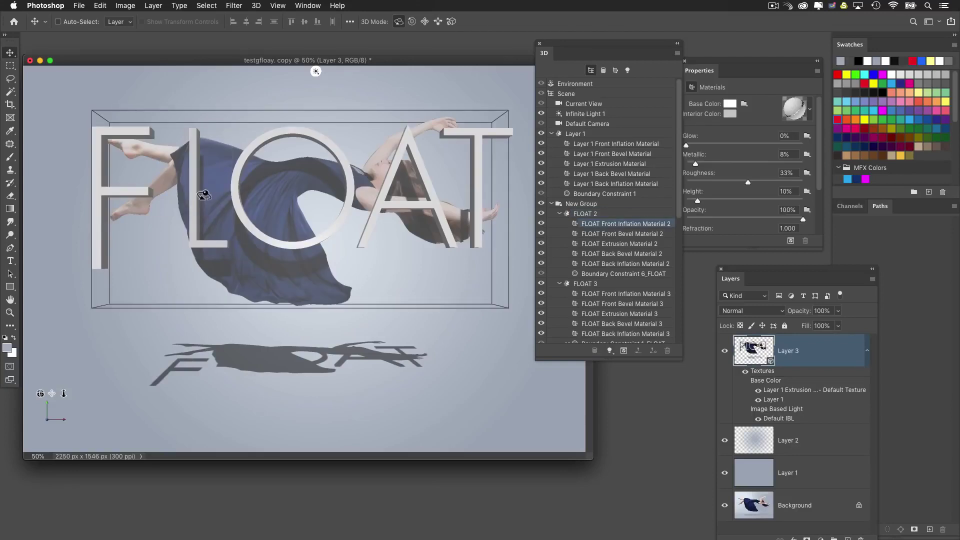
left_click(203, 196)
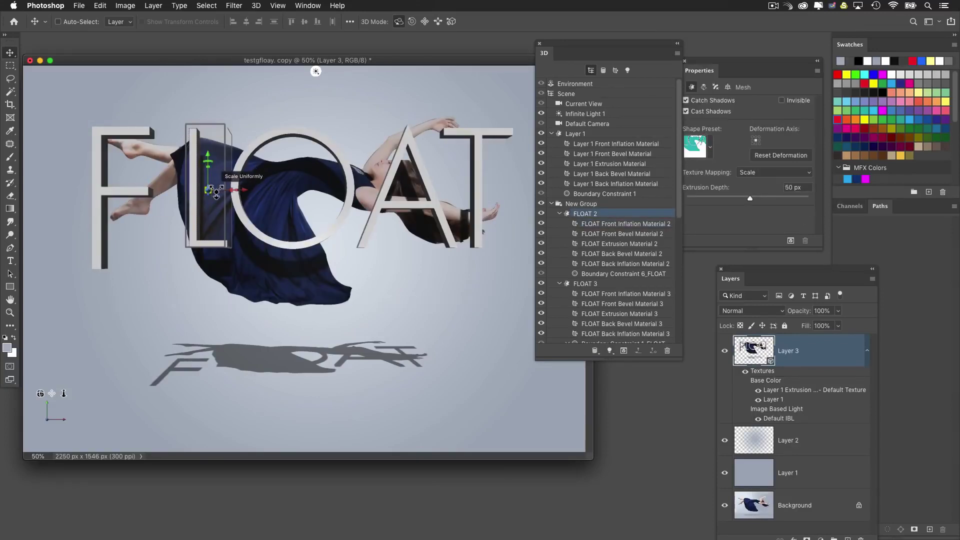
left_click_drag(216, 192, 254, 146)
left_click_drag(210, 194, 269, 117)
left_click_drag(276, 108, 276, 109)
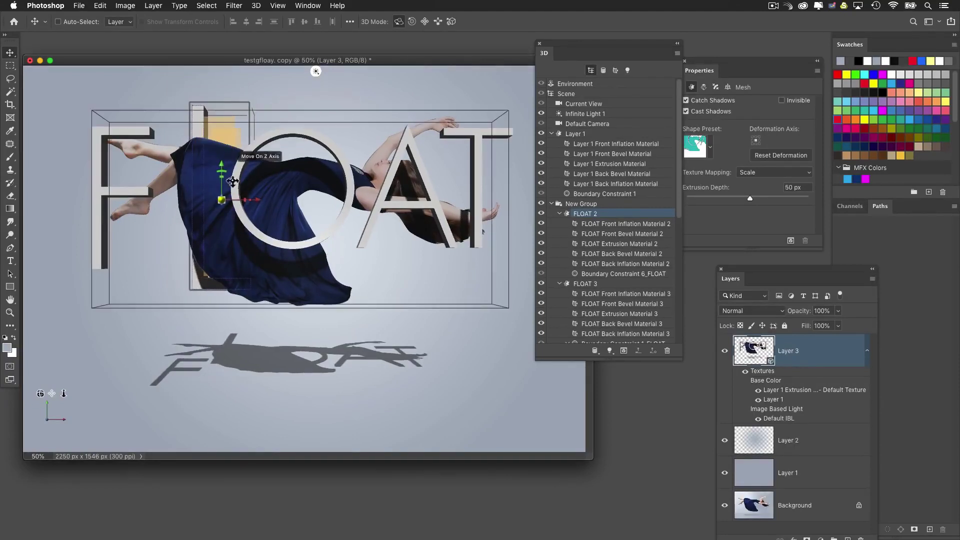
left_click_drag(223, 172, 165, 186)
Step: Enlarge the letter F, lower it around the woman's feet, and shift it slightly left
left_click(161, 184)
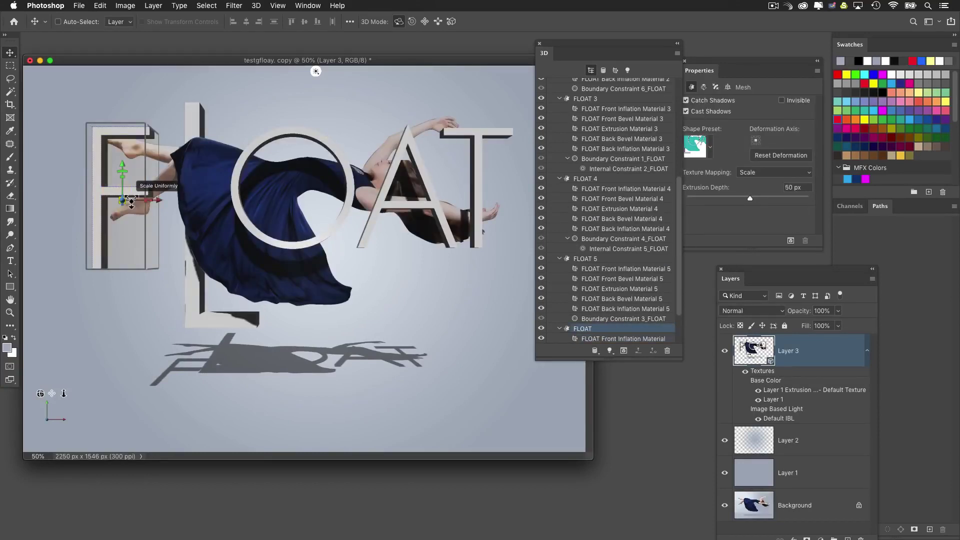
mouse_move(131, 201)
left_mouse_down()
mouse_move(126, 181)
mouse_move(126, 204)
left_mouse_up()
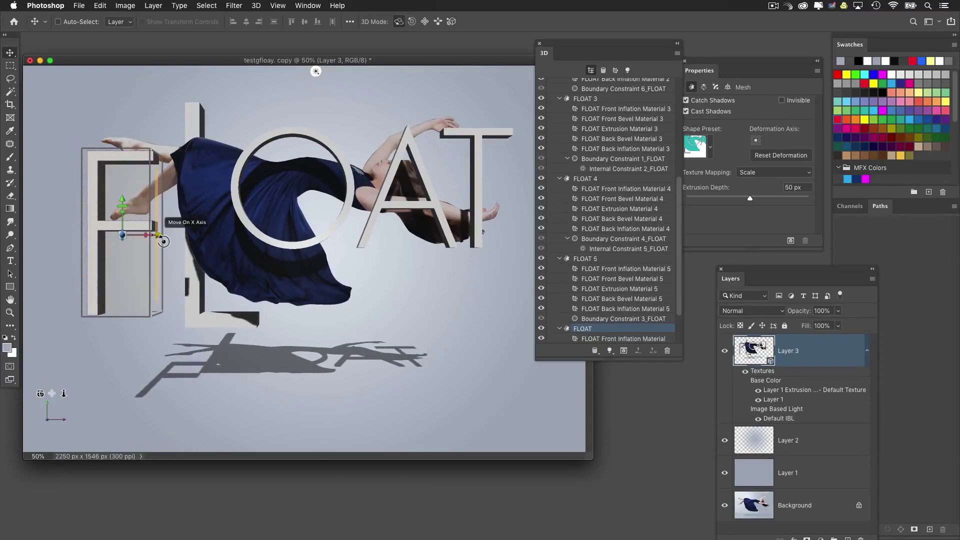
left_click_drag(163, 242, 118, 223)
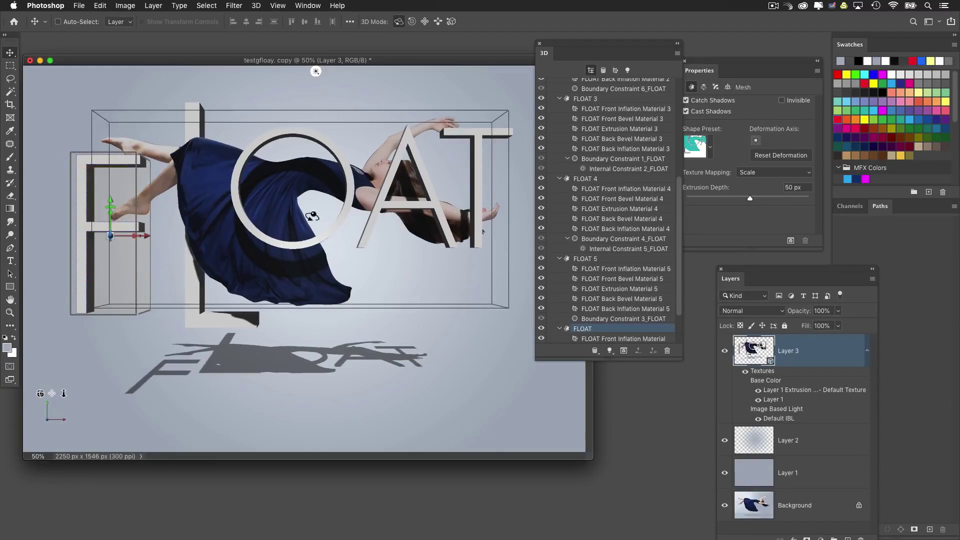
Step: Rotate the letter O in 3D so it becomes a tilted ring encircling the woman's waist
left_click(353, 185)
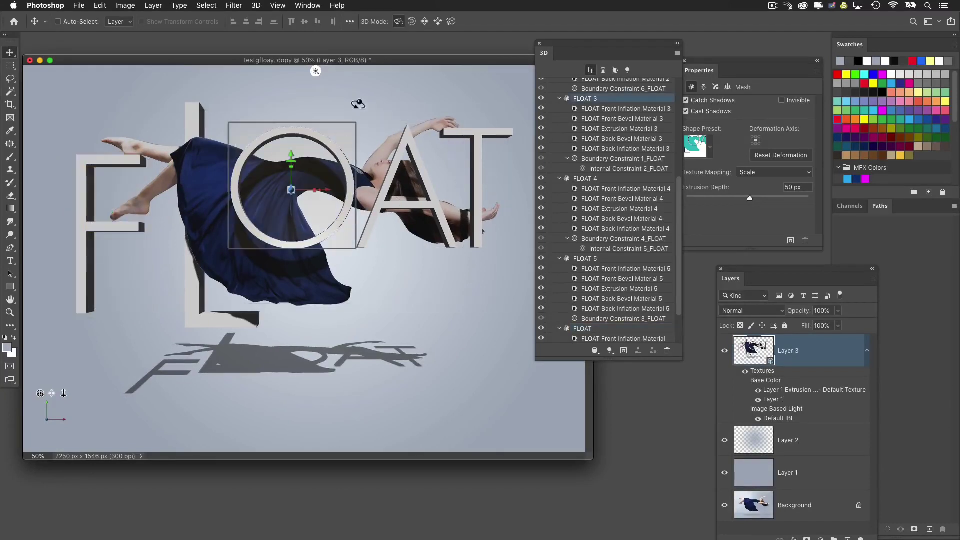
left_click_drag(344, 122, 489, 68)
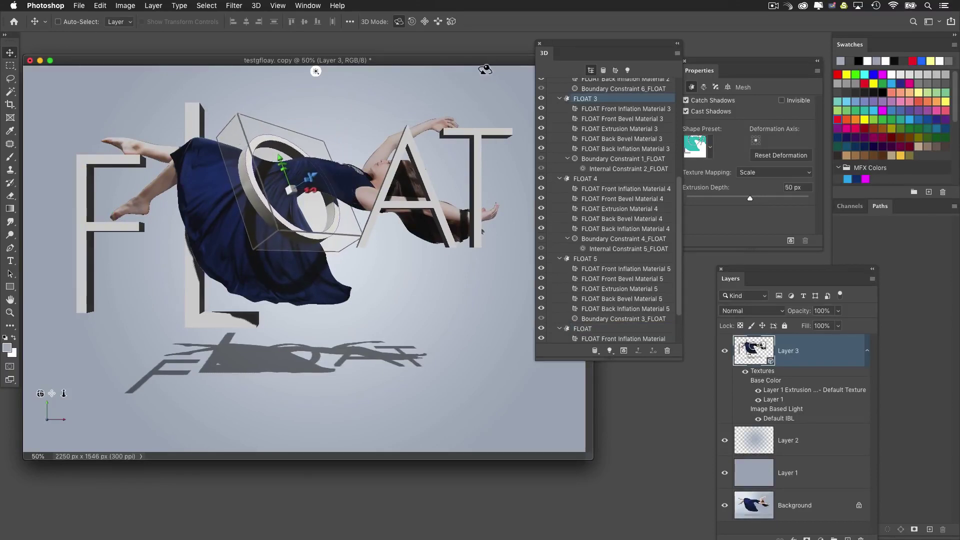
left_click_drag(334, 176, 449, 112)
Step: Push the letter A back behind the woman's head and arms and enlarge it
left_click(383, 205)
left_click(387, 208)
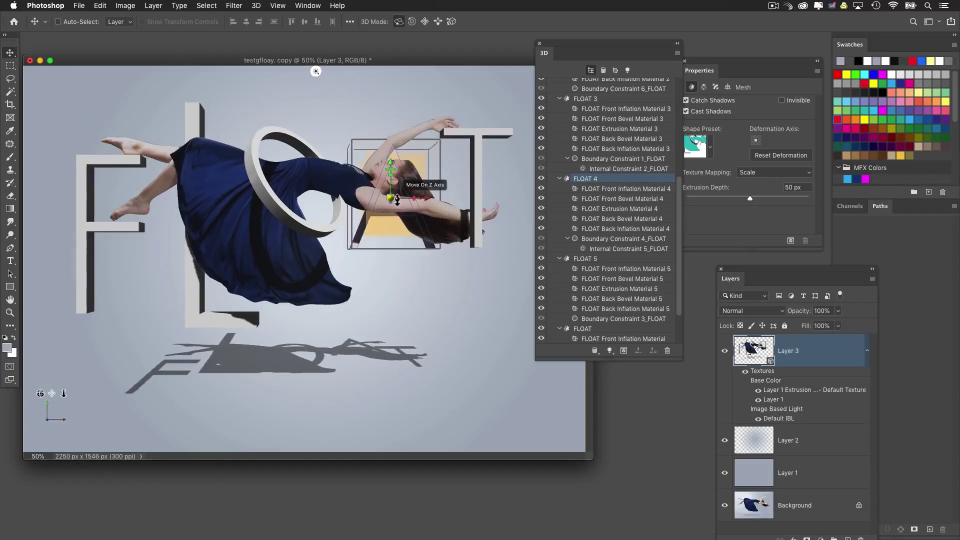
left_click_drag(392, 198, 450, 127)
Step: Enlarge the letter T, lower it over the woman's outstretched hand, and shift it slightly right
left_click(476, 149)
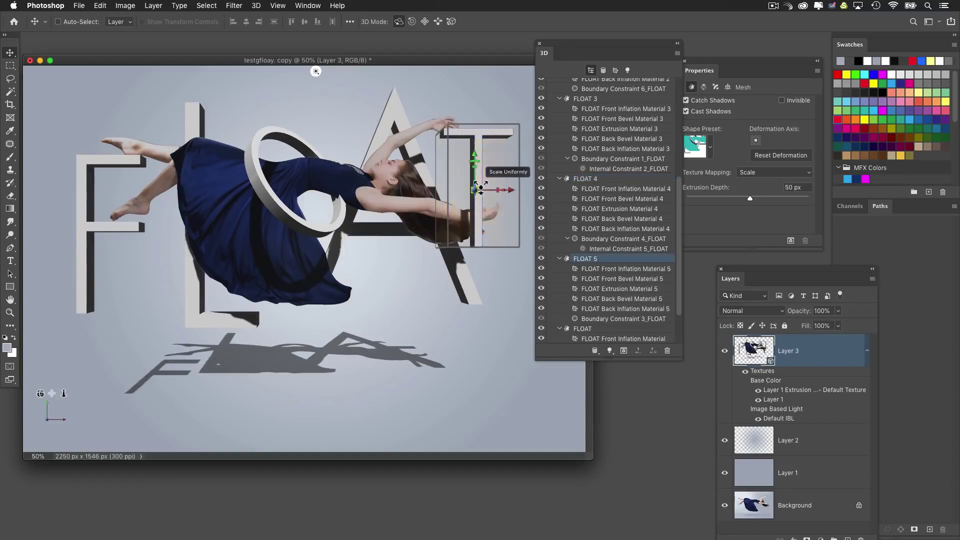
mouse_move(482, 189)
left_mouse_down()
mouse_move(513, 156)
mouse_move(483, 176)
mouse_move(485, 205)
left_mouse_up()
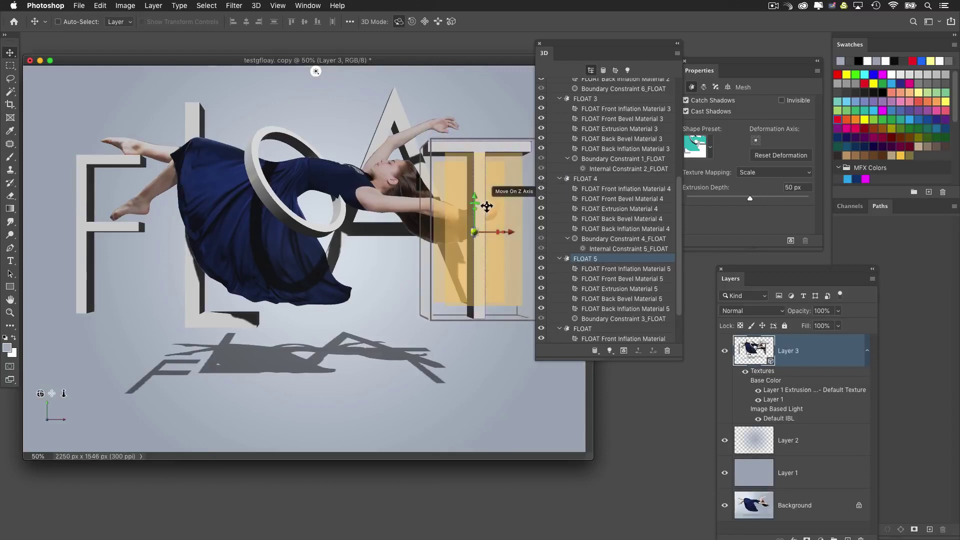
left_click_drag(514, 233, 519, 239)
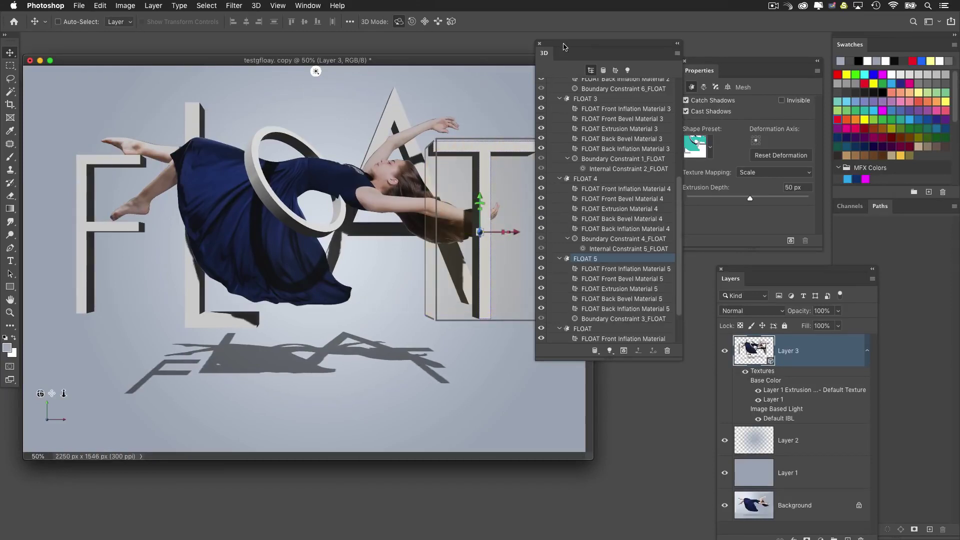
Step: Select Infinite Light 1 and rotate it slightly so the cast shadows fall at a new angle on the ground
left_click_drag(563, 44, 600, 59)
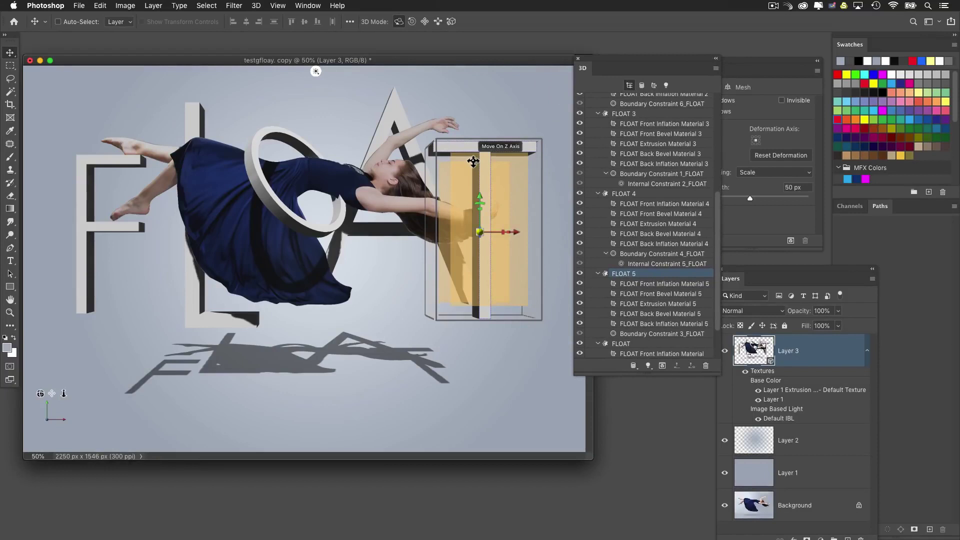
left_click_drag(722, 235, 692, 148)
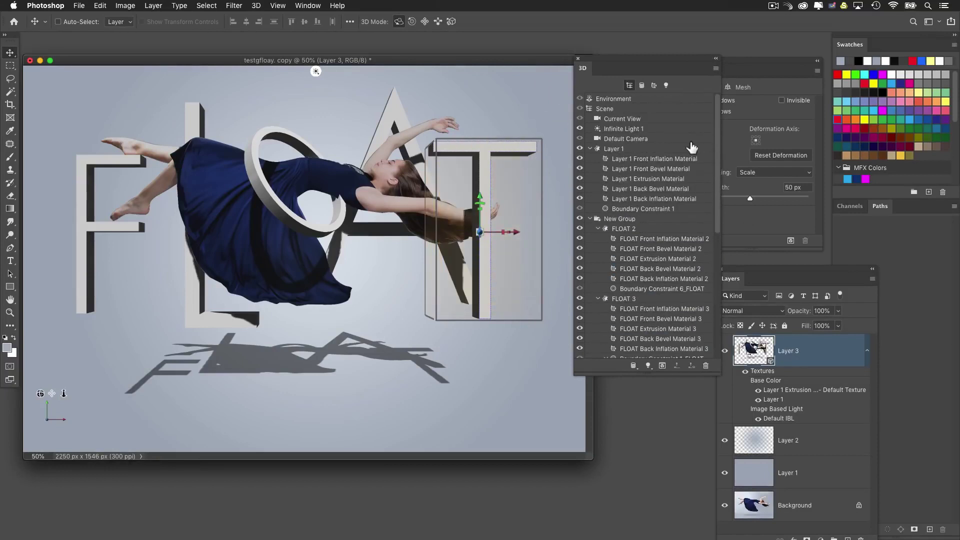
left_click(625, 129)
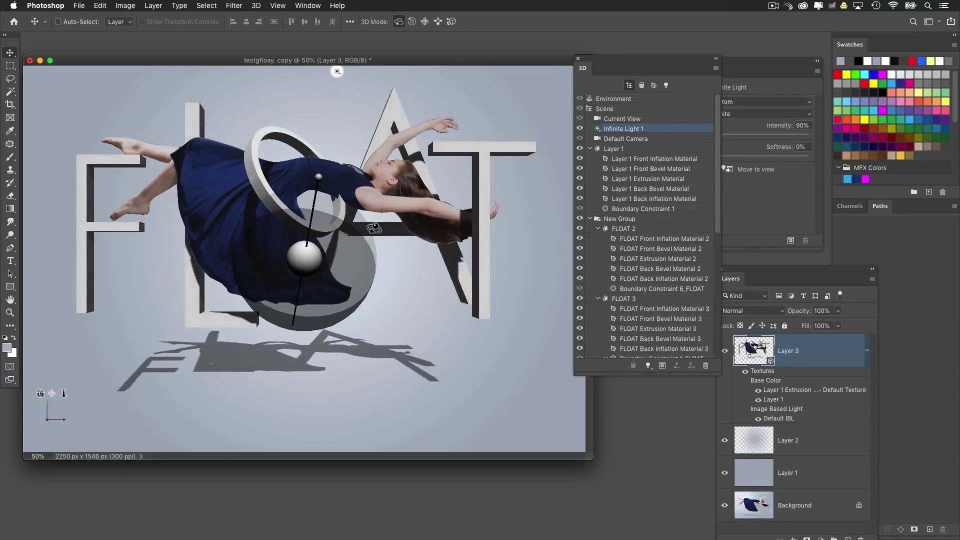
mouse_move(373, 229)
left_mouse_down()
mouse_move(348, 235)
mouse_move(370, 231)
left_mouse_up()
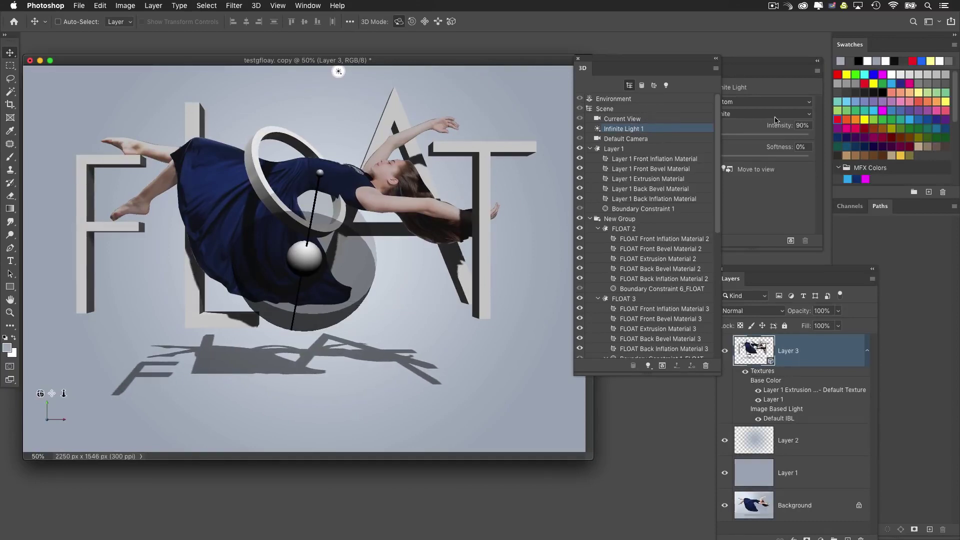
Step: Change the type of Infinite Light 1 to Spot
left_click_drag(661, 58, 593, 58)
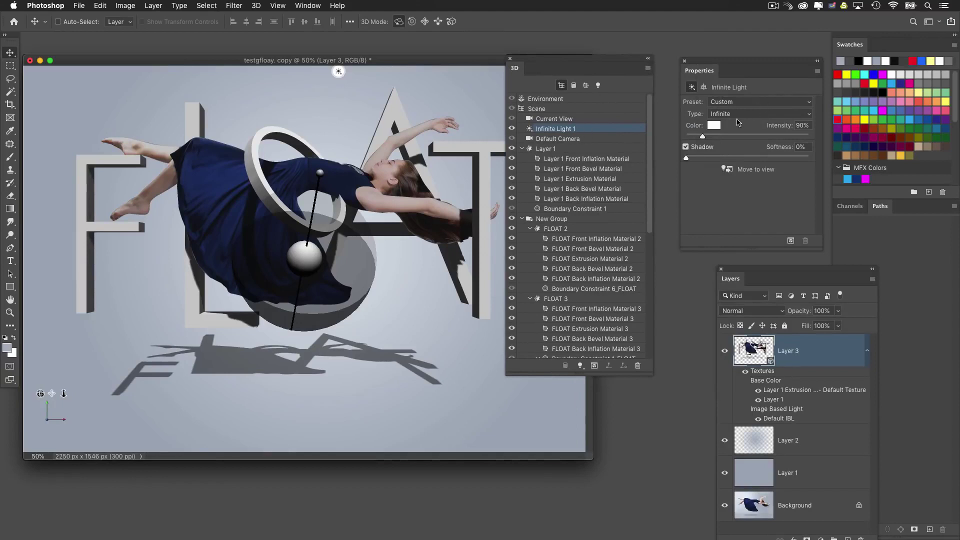
left_click(735, 116)
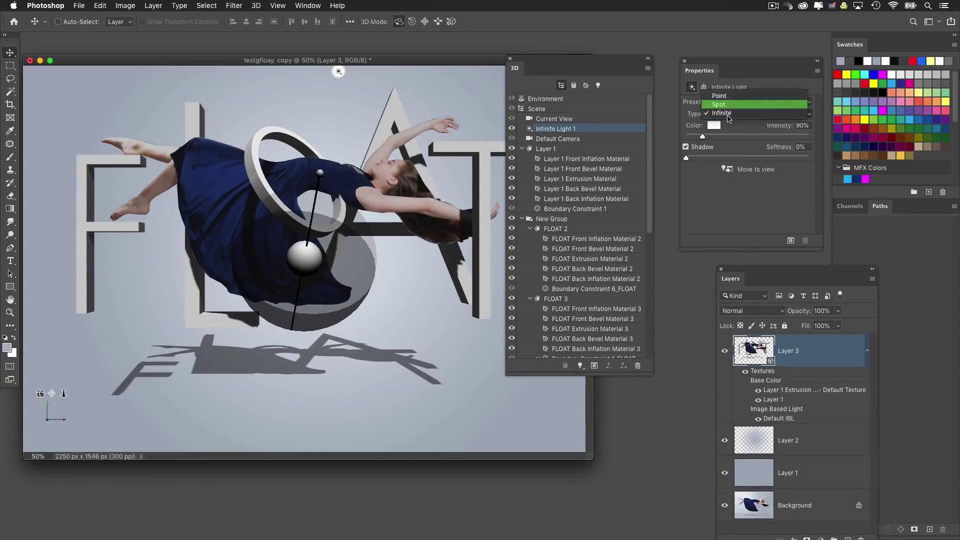
left_click(729, 116)
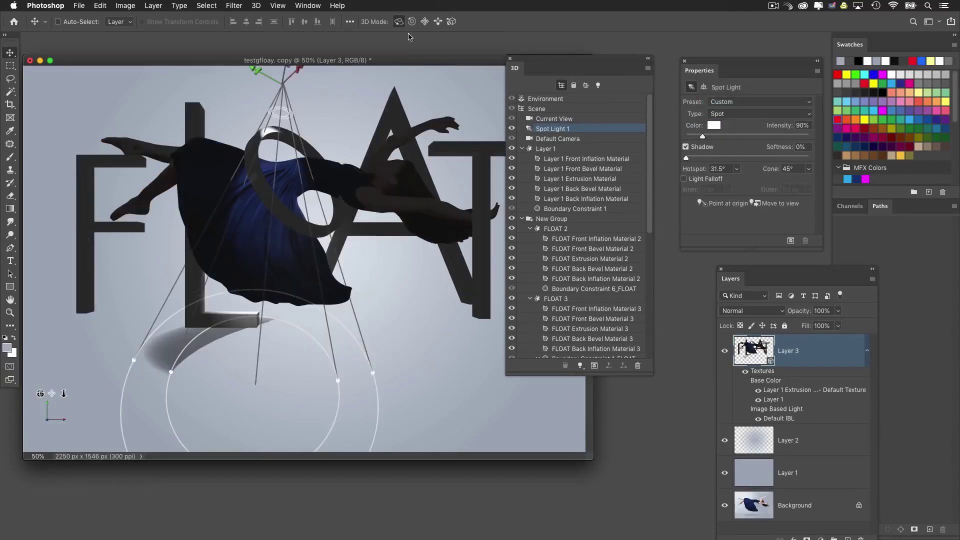
Step: Move and rotate the spotlight above the scene so its beam falls across the woman and the letter O
left_click_drag(436, 24, 412, 35)
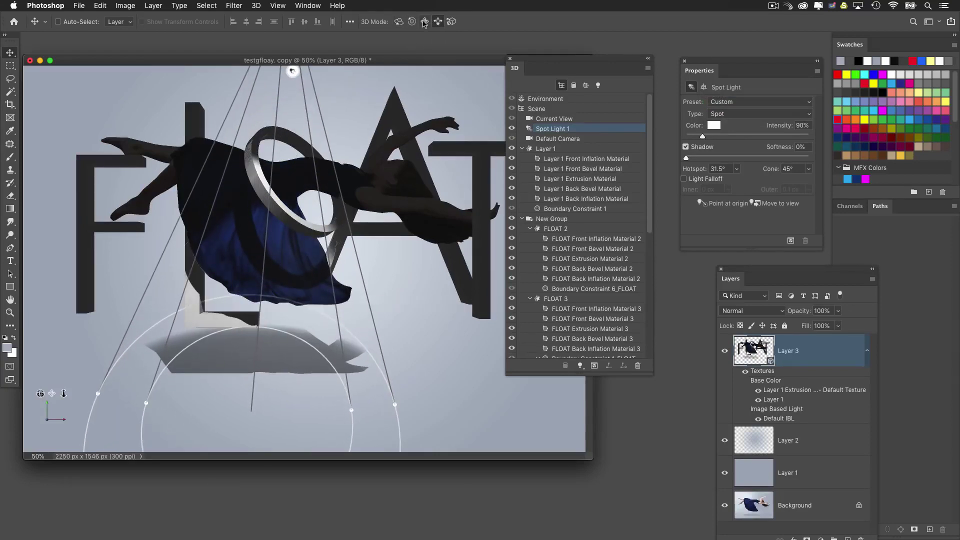
left_click(424, 22)
left_click_drag(390, 108, 425, 108)
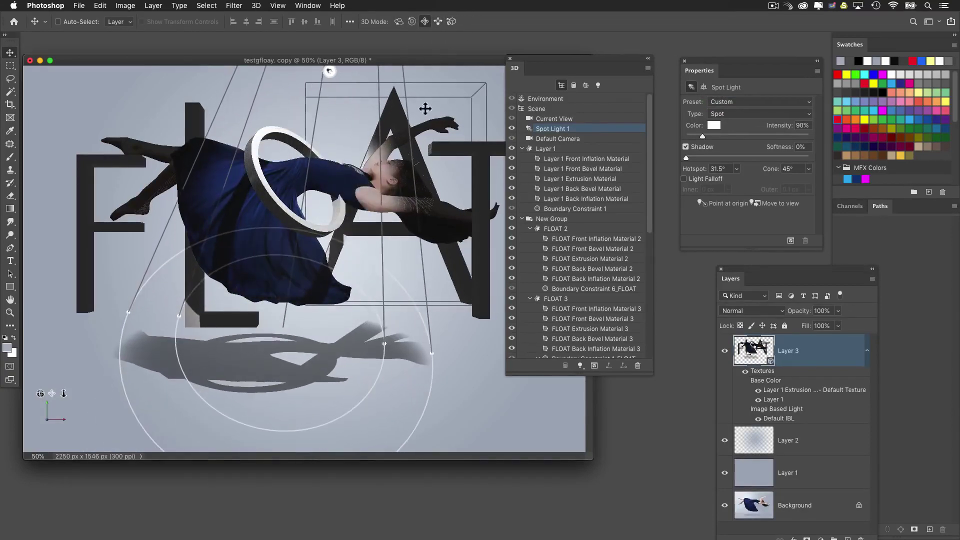
left_click_drag(347, 260, 418, 87)
left_click(399, 22)
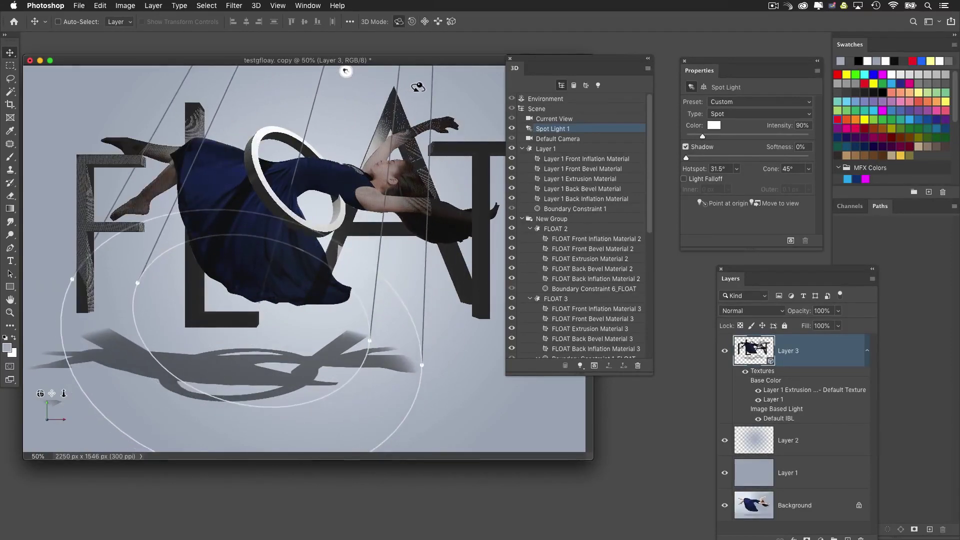
Step: Widen the spotlight's cone to 49.7°
left_click_drag(516, 58, 586, 183)
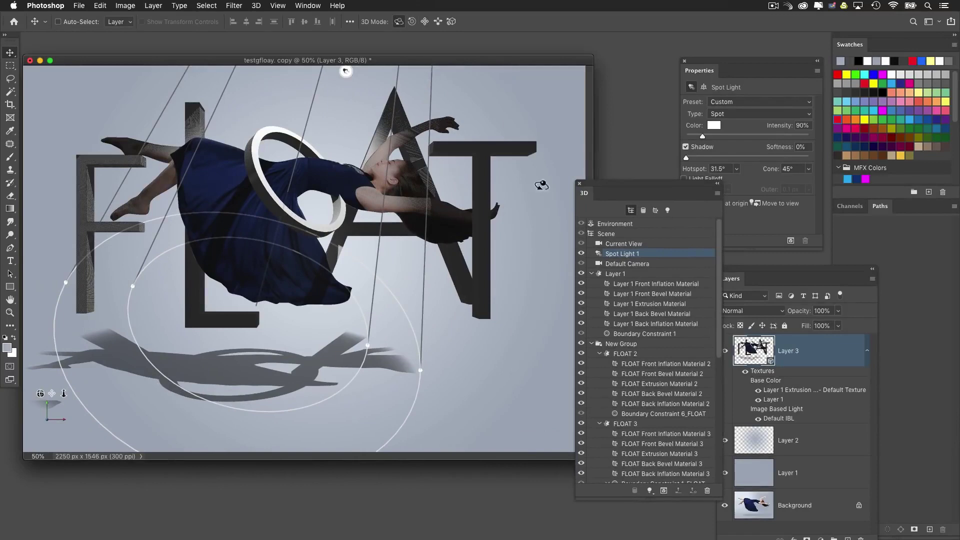
left_click_drag(683, 181, 676, 248)
left_click_drag(773, 170, 793, 174)
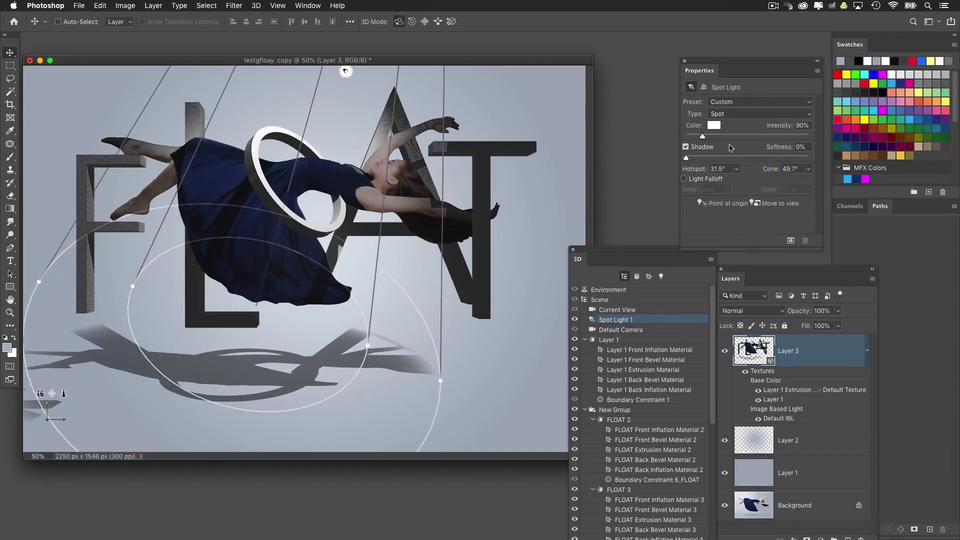
left_click(702, 171)
Step: Reposition the spotlight toward the upper right of the scene and angle its beam down across the woman
left_click(426, 22)
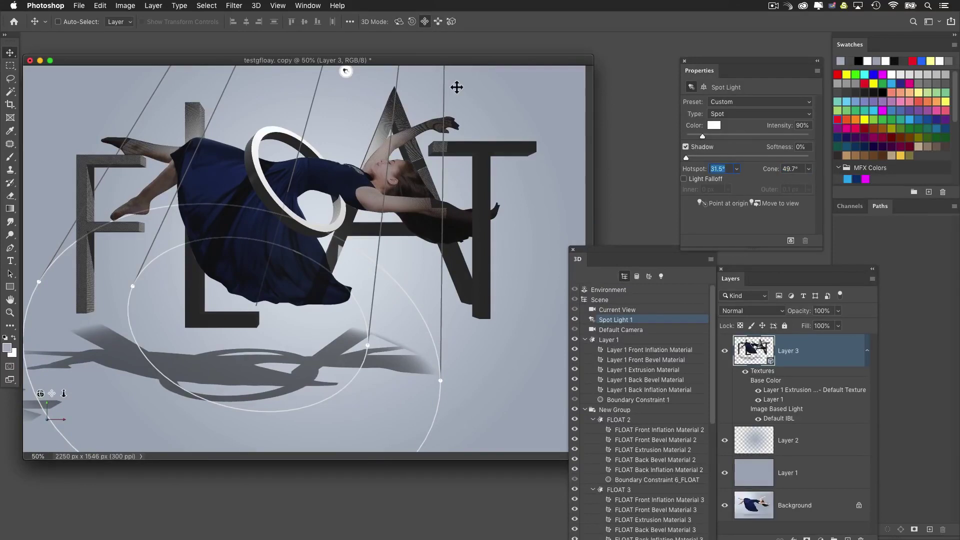
left_click_drag(456, 87, 524, 138)
left_click(398, 22)
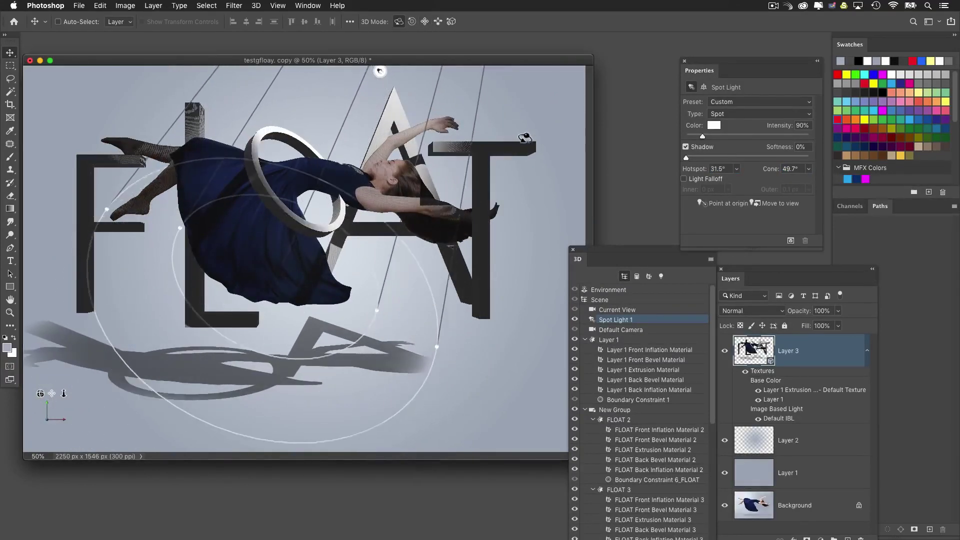
left_click(425, 22)
left_click_drag(452, 89, 449, 7)
left_click(399, 21)
left_click(425, 22)
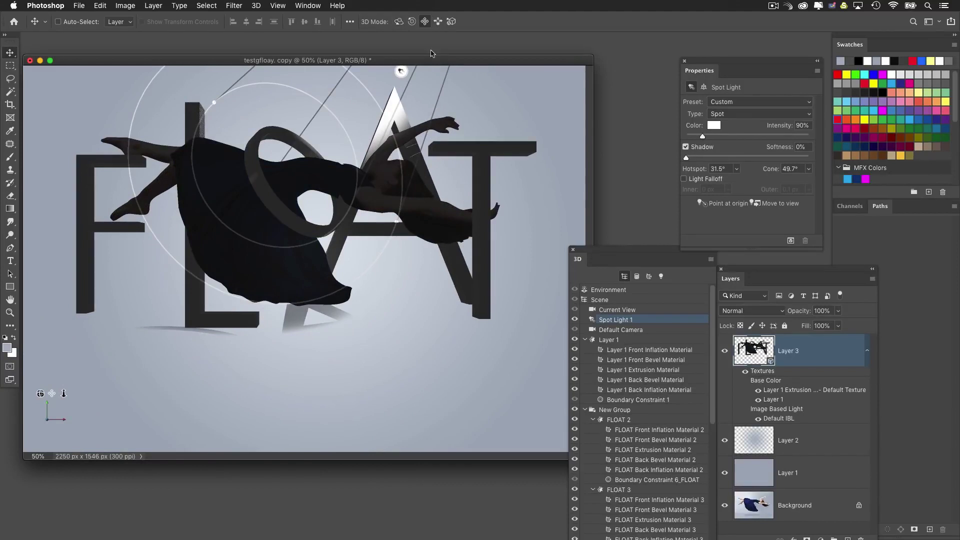
left_click_drag(464, 87, 466, 111)
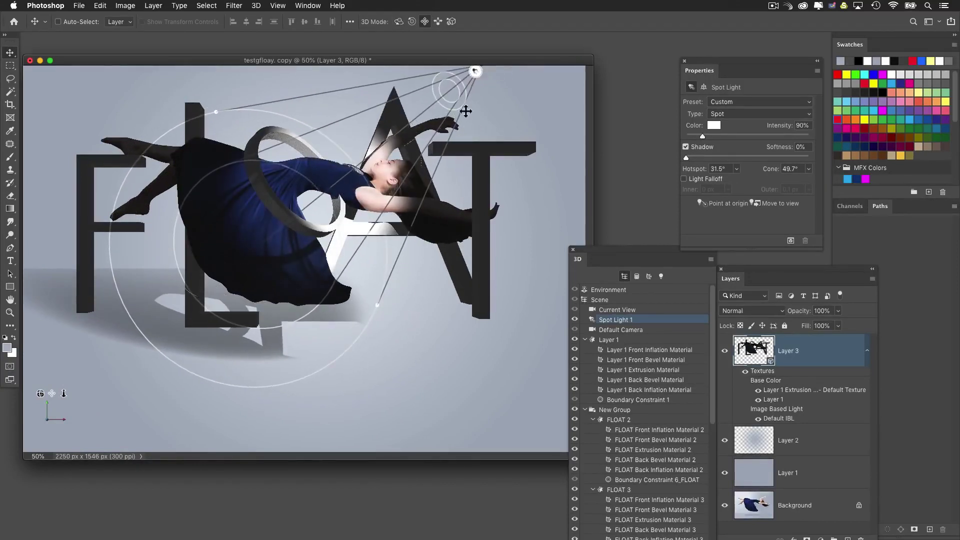
Step: Shift the spotlight's depth and height so it lights more of the woman and the letters from the upper right
left_click(438, 21)
left_click_drag(440, 167, 573, 368)
left_click(424, 22)
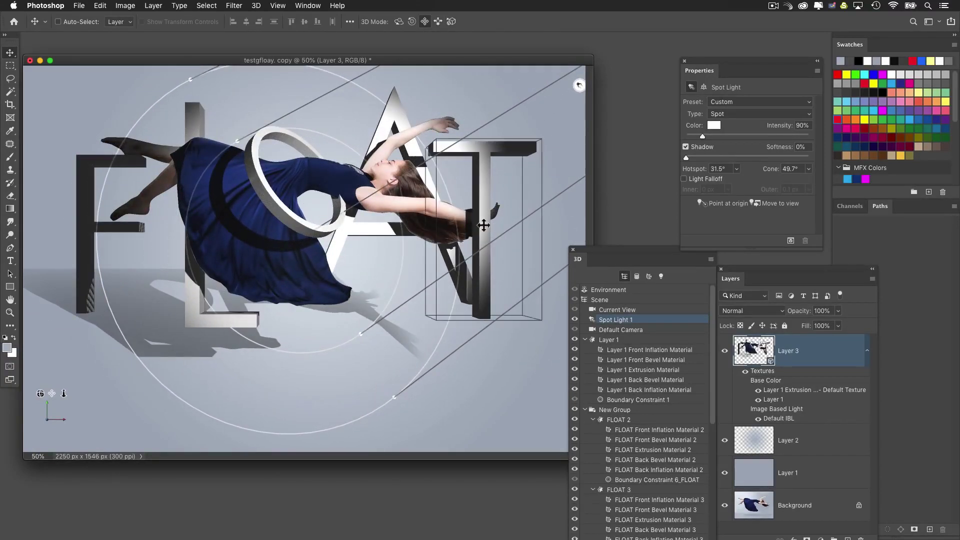
left_click_drag(505, 270, 508, 202)
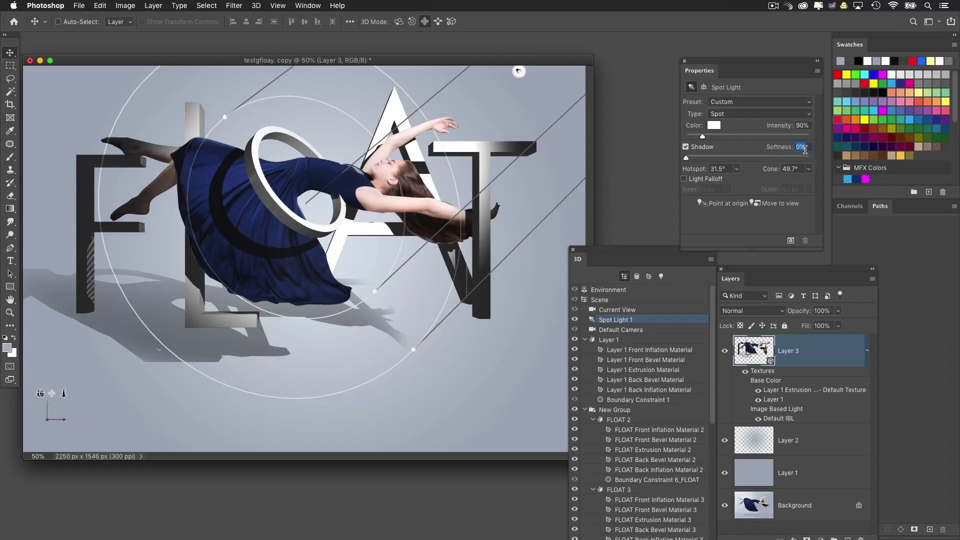
Step: Set the spotlight's shadow softness to 15%
left_click_drag(710, 66, 668, 70)
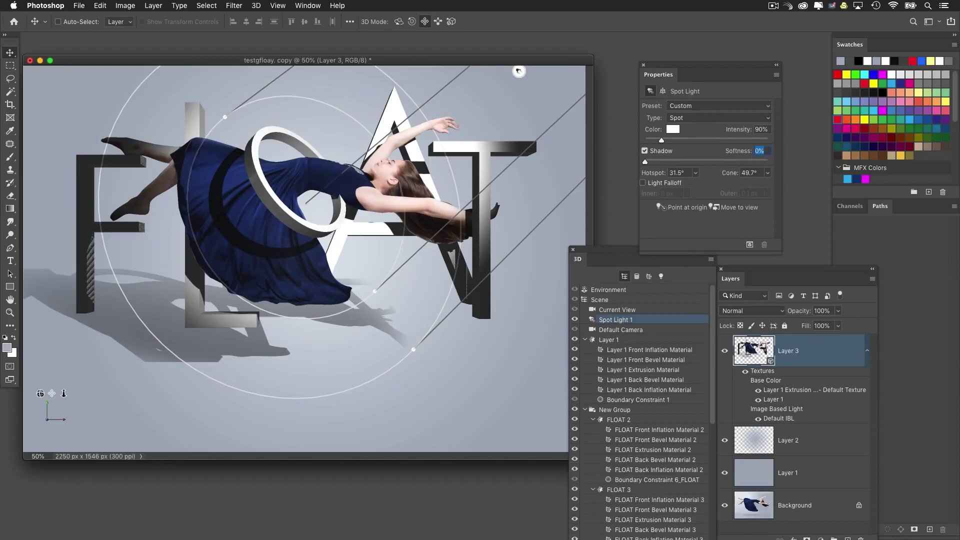
type("15")
key("Return")
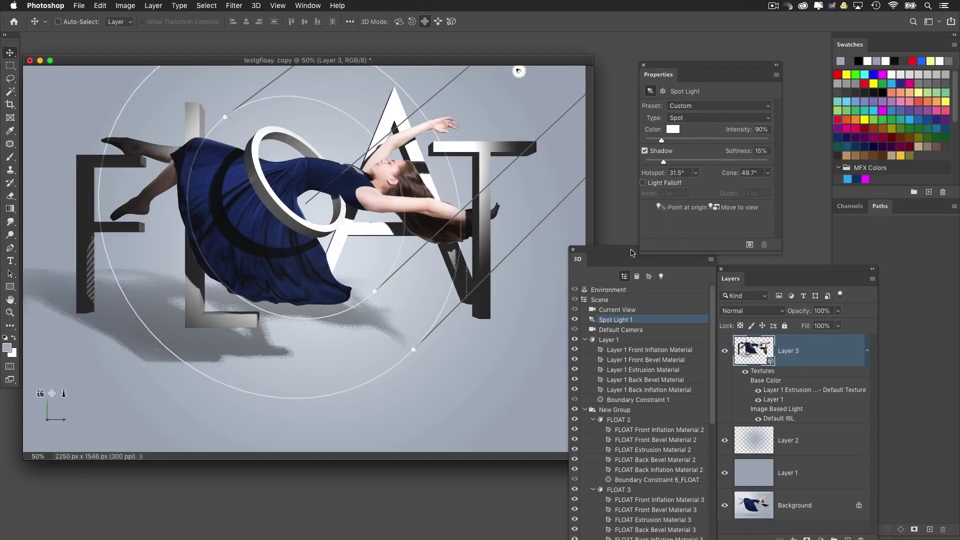
Step: Pan the current camera view so the woman and letters sit lower and further right, and run a brief test render
left_click(630, 290)
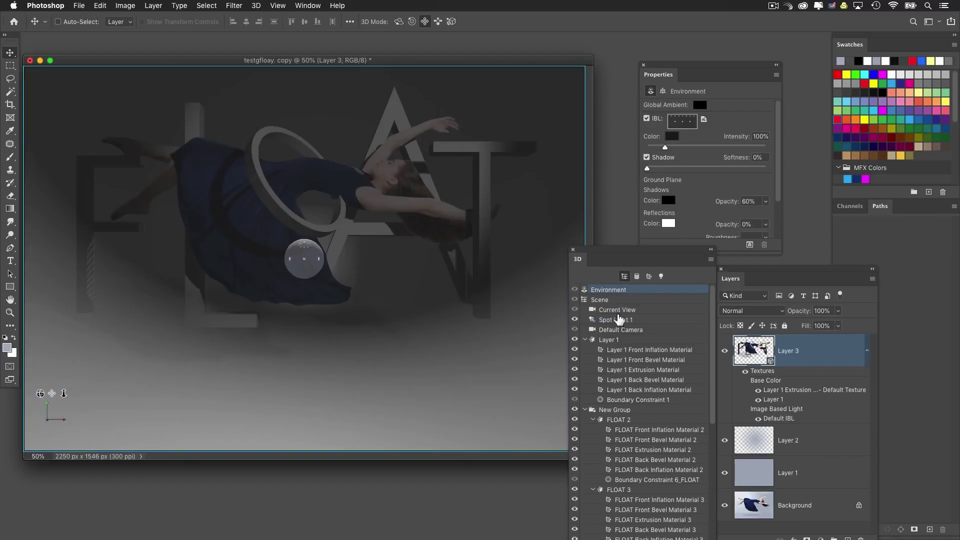
left_click(618, 311)
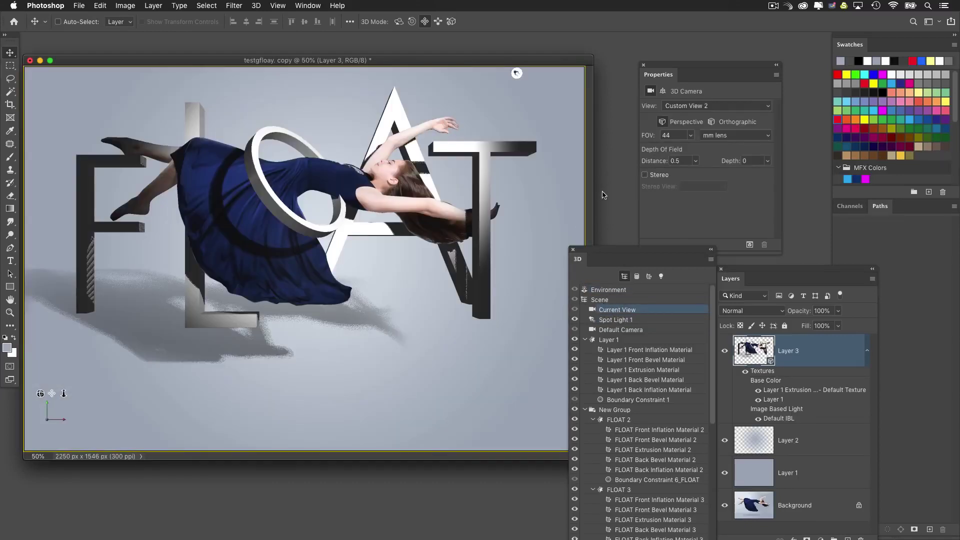
left_click(424, 21)
key("super+minus")
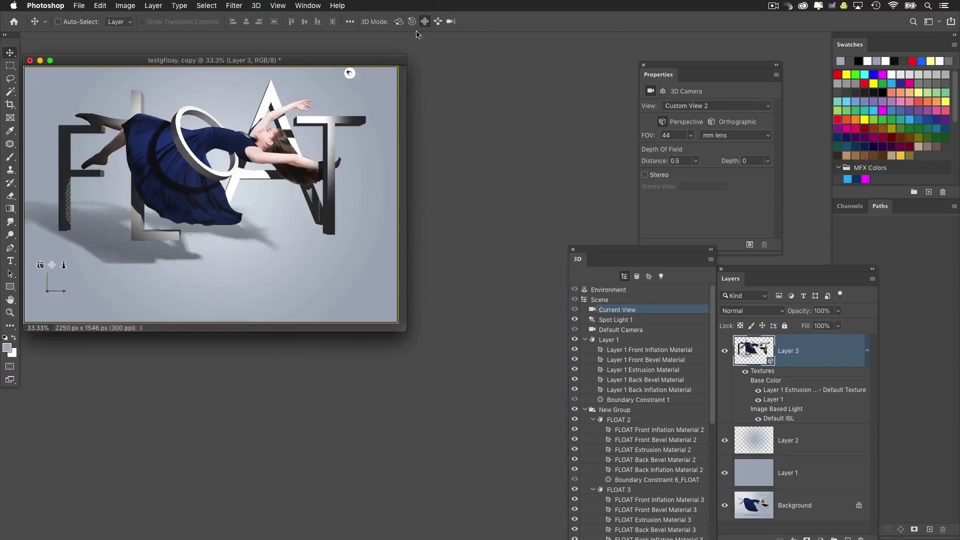
left_click_drag(371, 88, 385, 106)
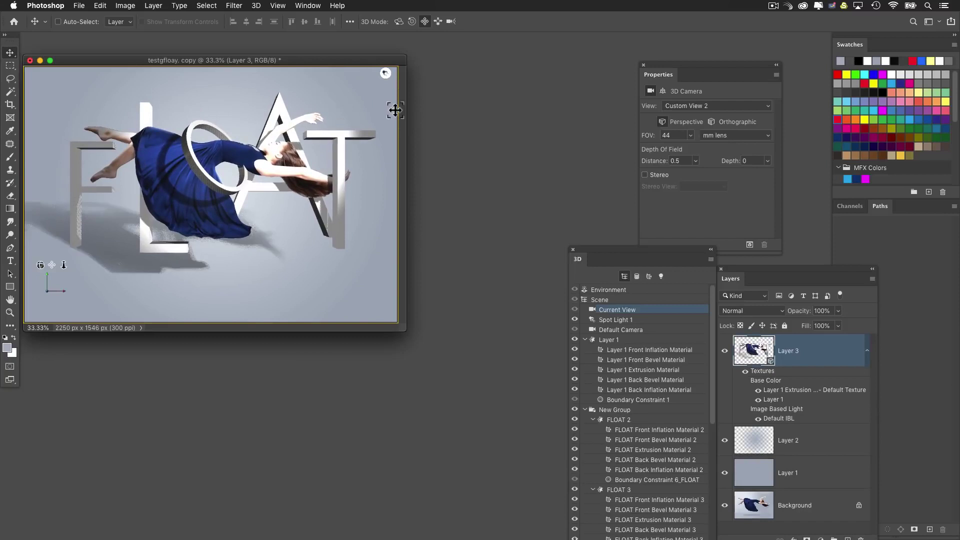
key("alt+shift+super+r")
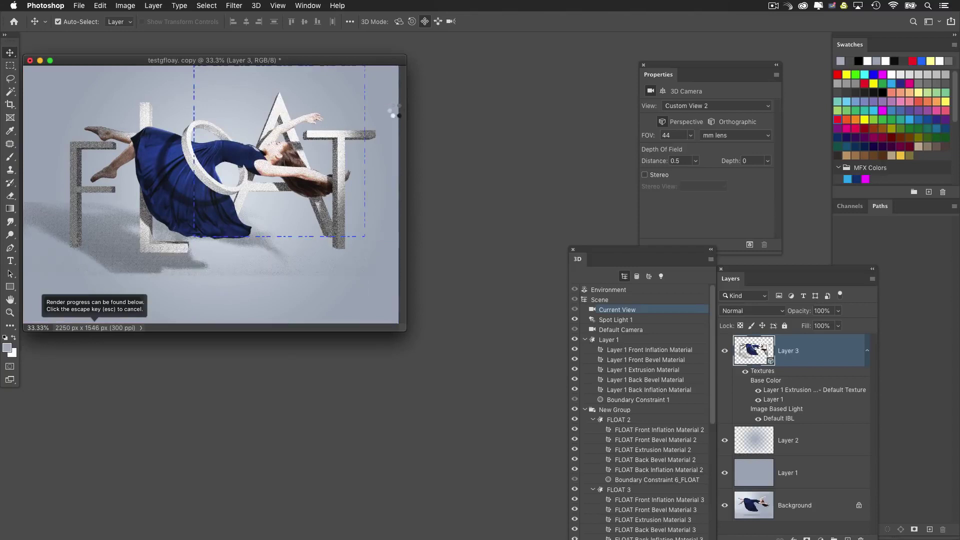
key("Escape")
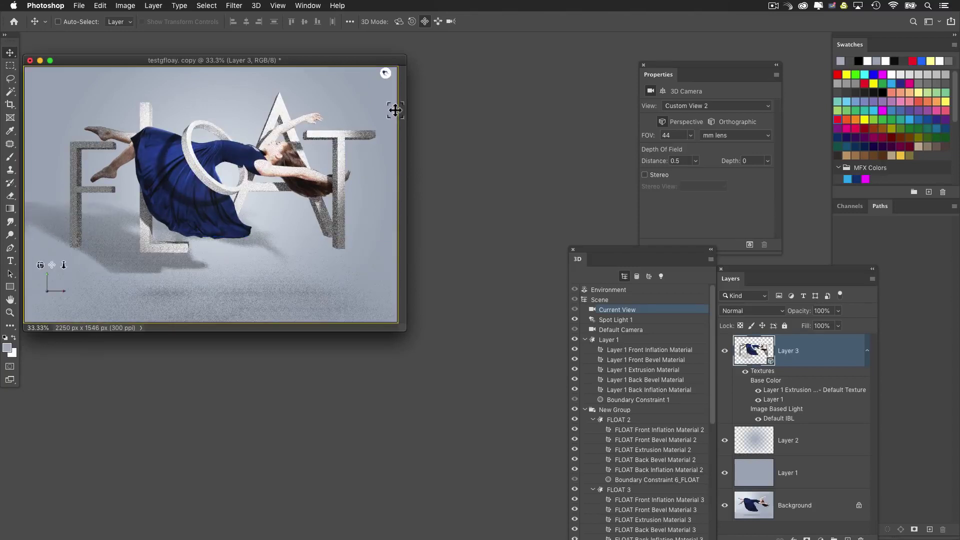
Step: Point Spot Light 1 at the origin and move it to the current view
left_click(612, 320)
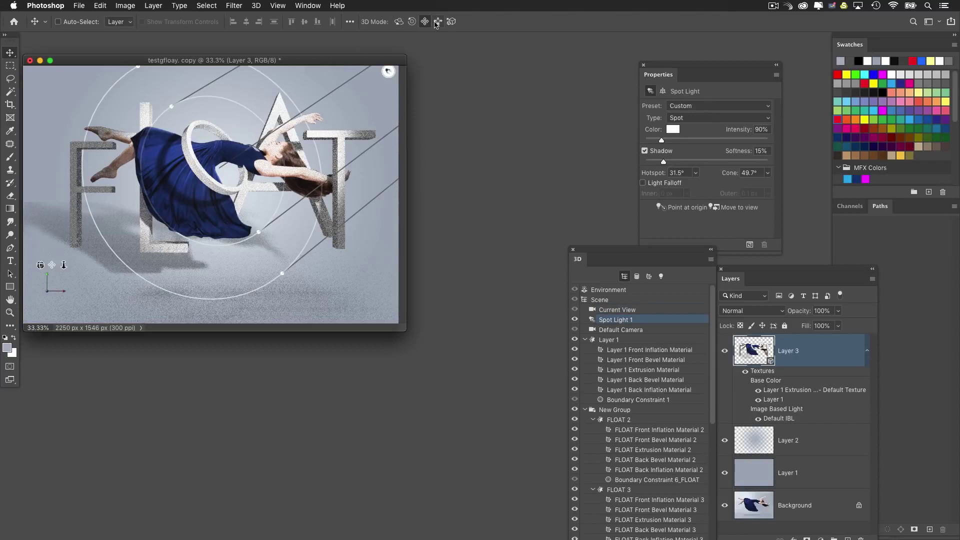
left_click(664, 209)
left_click(715, 208)
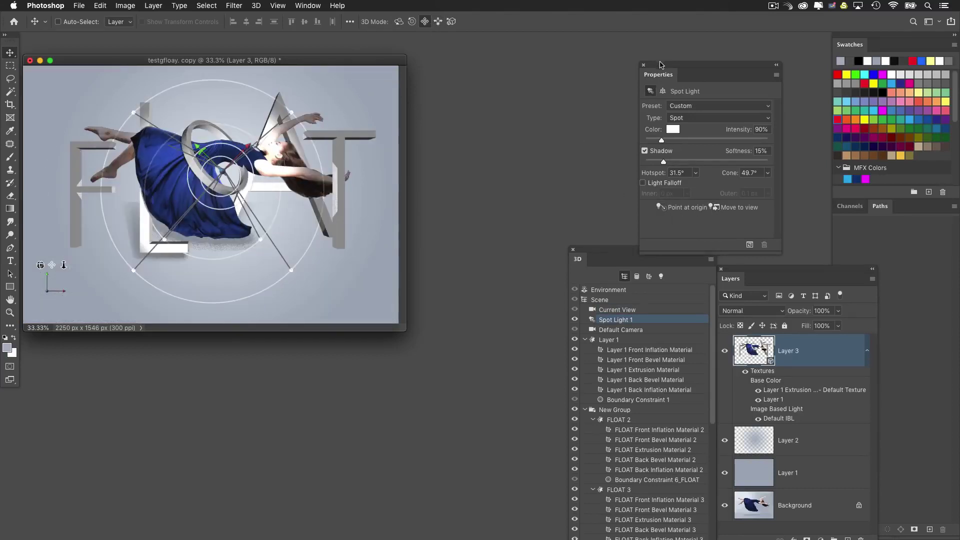
left_click_drag(660, 64, 521, 64)
left_click(580, 208)
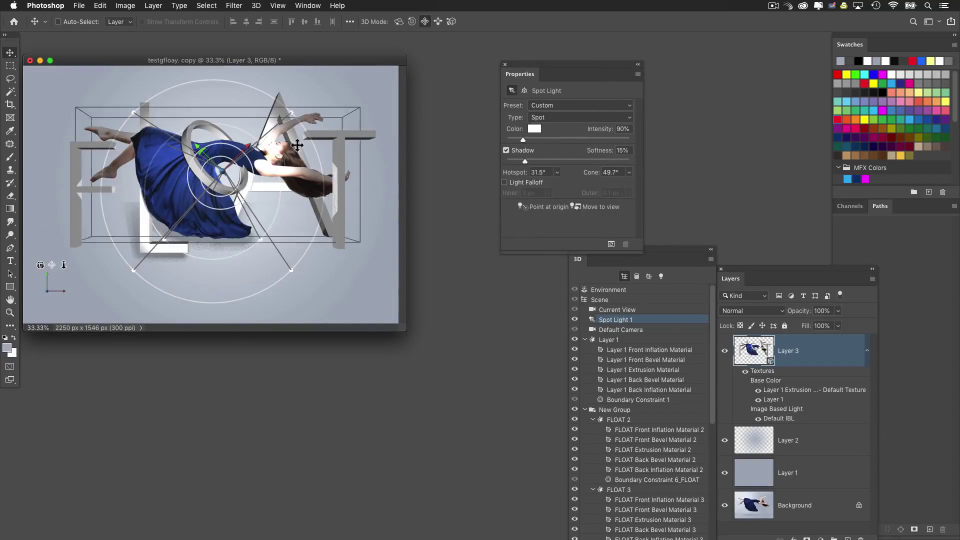
Step: Orbit and slide Spot Light 1 so it shines from above and casts the woman's and letters' shadows on the floor below them
left_click(399, 22)
left_click_drag(358, 216, 384, 176)
left_click(424, 21)
left_click_drag(315, 222, 237, 165)
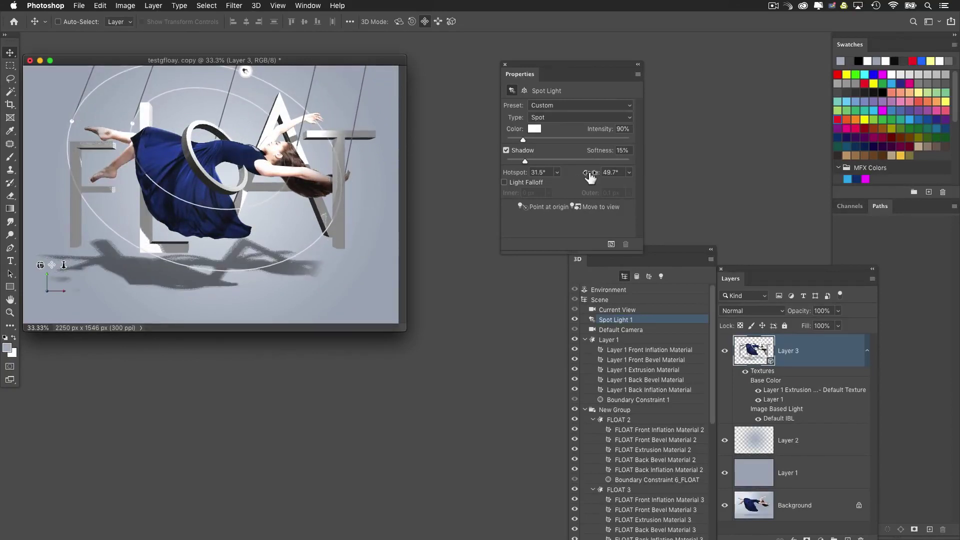
Step: Widen the spotlight's cone to 63.4° and run a test render of the scene
left_click_drag(589, 176, 654, 185)
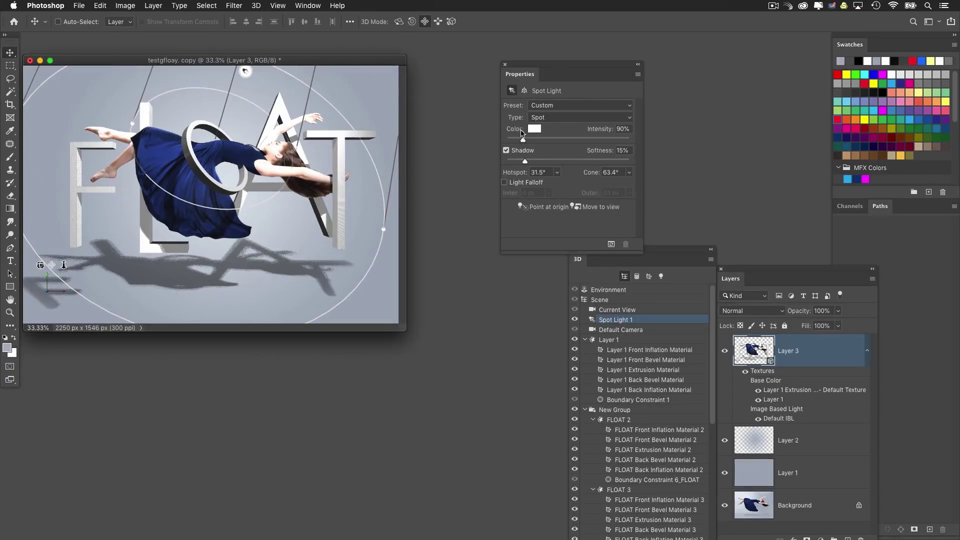
key("super+equal")
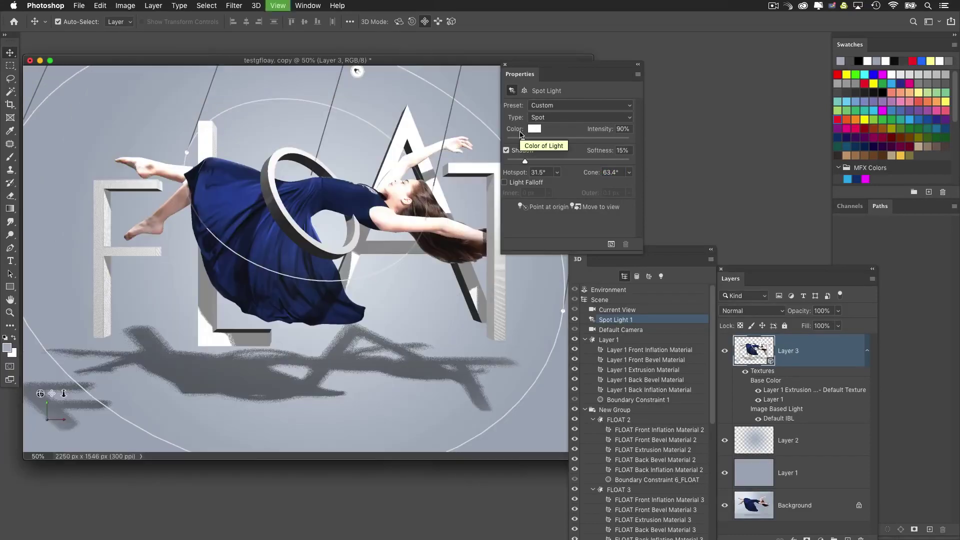
left_click_drag(530, 69, 742, 111)
key("super+alt+shift+r")
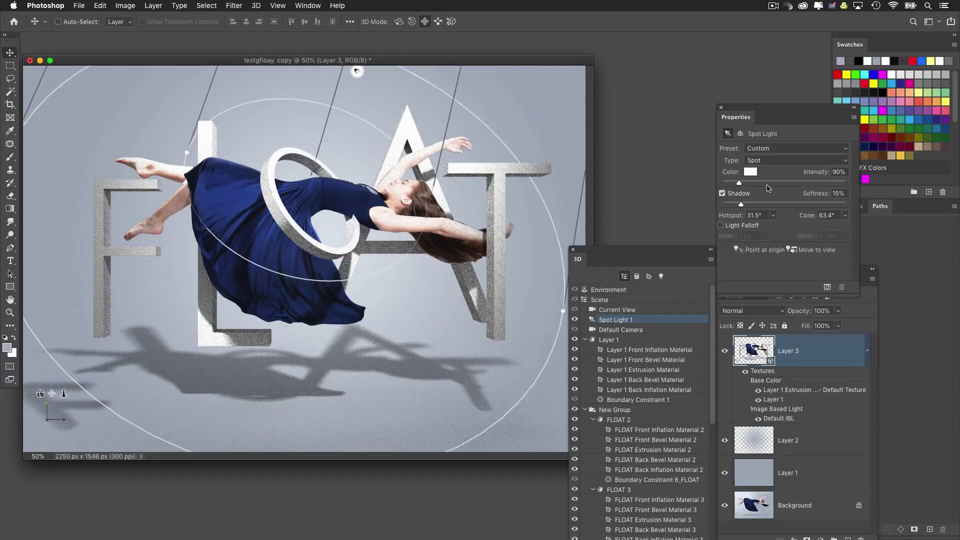
Step: Dim the spotlight's color by setting its intensity to -0.32 stops
left_click(753, 175)
left_click_drag(571, 318, 569, 319)
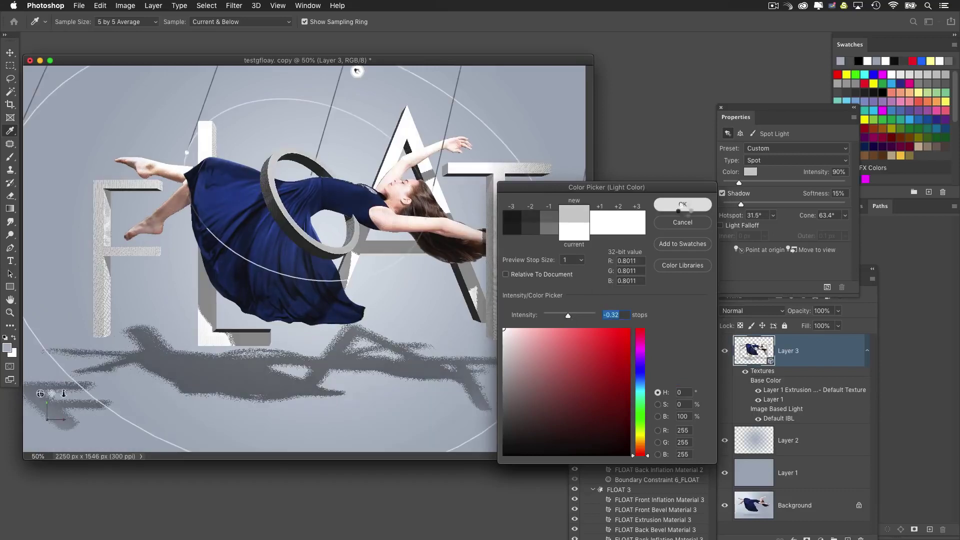
left_click(682, 205)
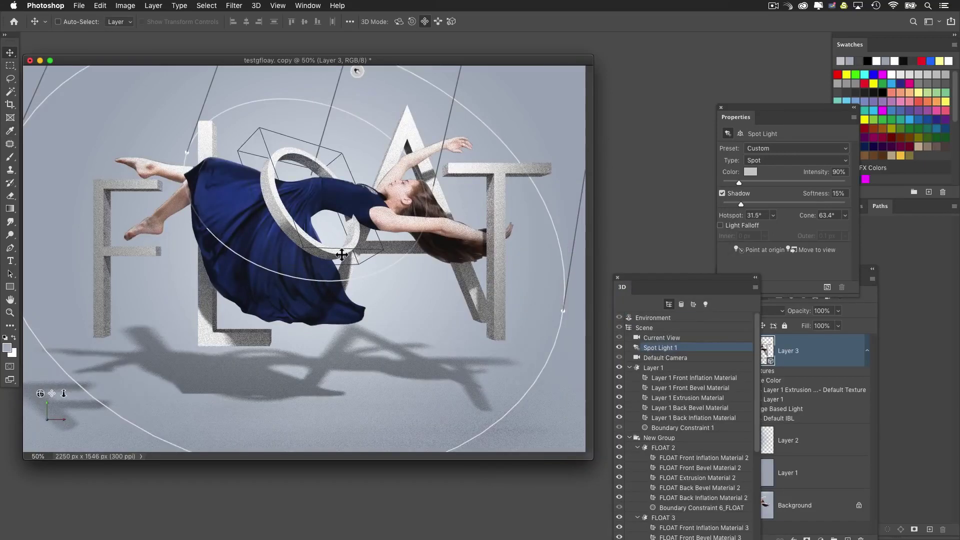
Step: Move the letter O forward along its Z axis, closer to the viewer around the woman's waist, and start a test render
left_click(341, 214)
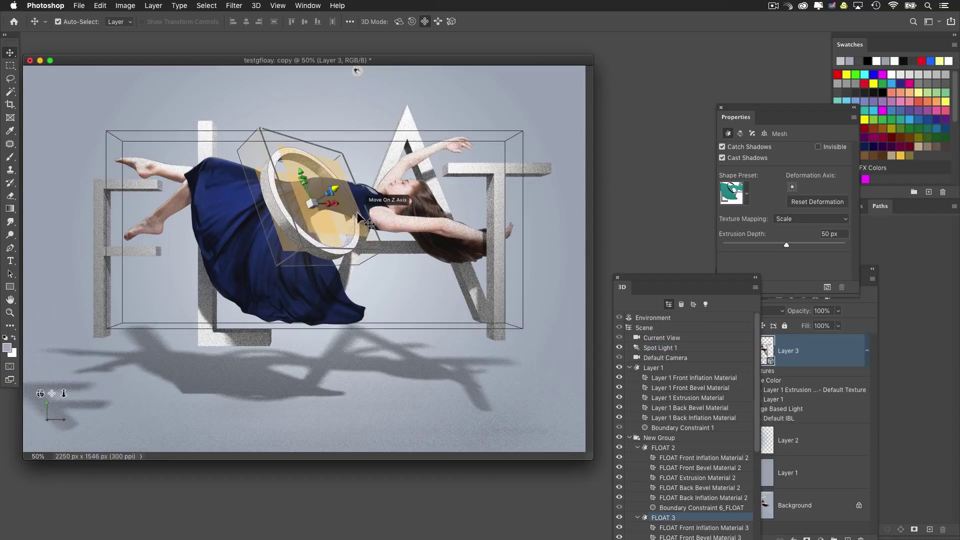
key("super+equal")
key("super")
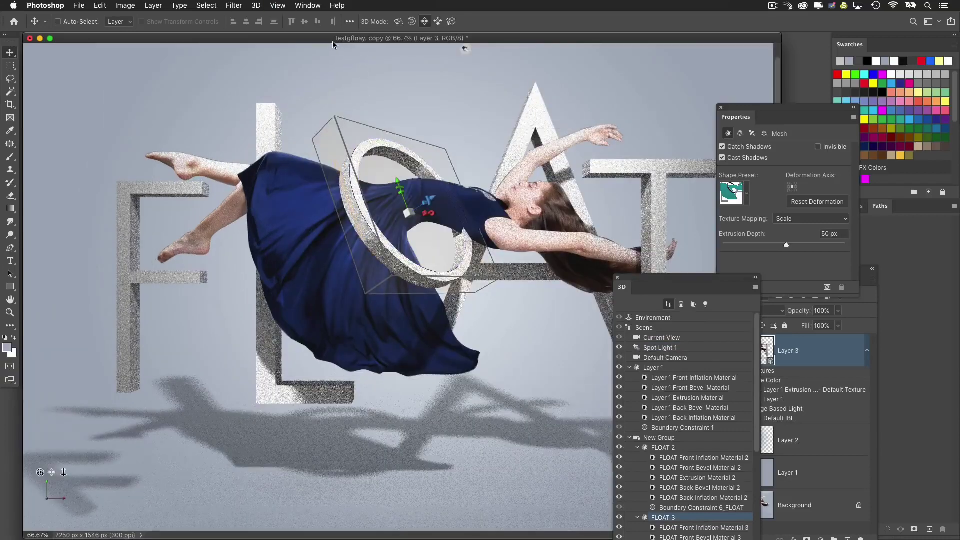
left_click_drag(332, 40, 289, 44)
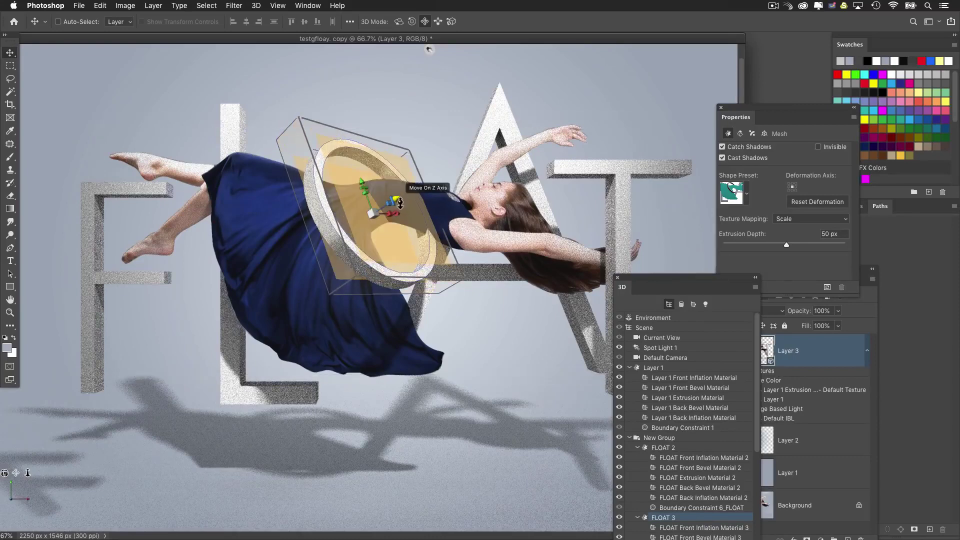
left_click_drag(398, 206, 352, 179)
key("super+minus")
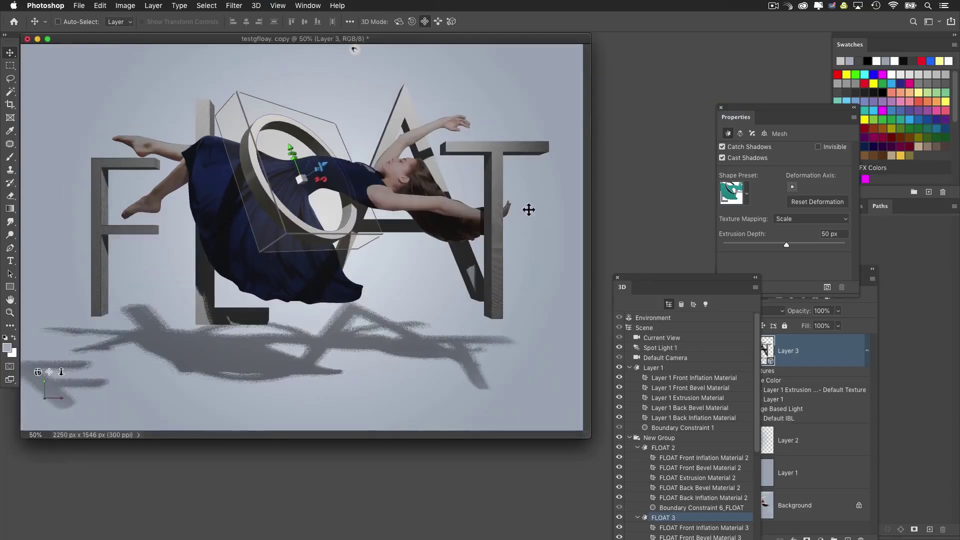
key("alt+shift+super+r")
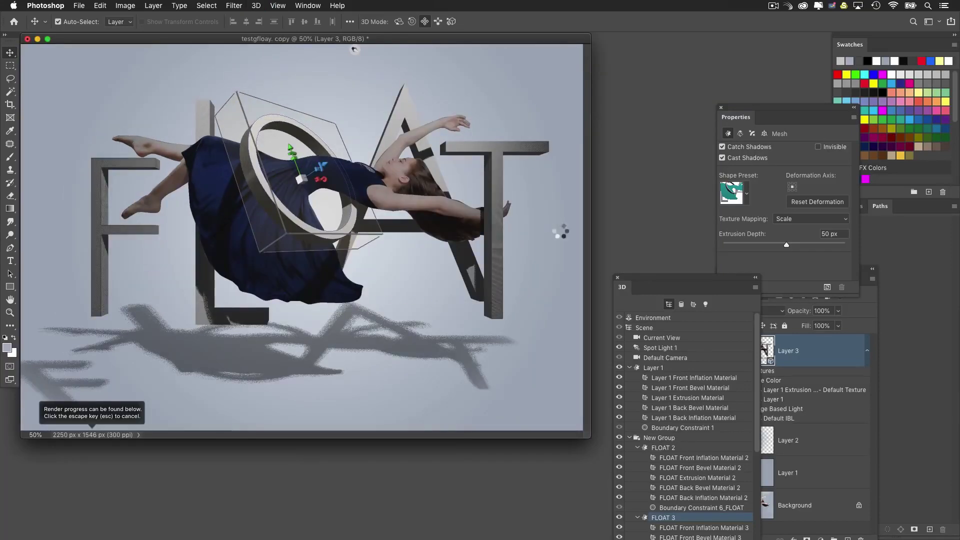